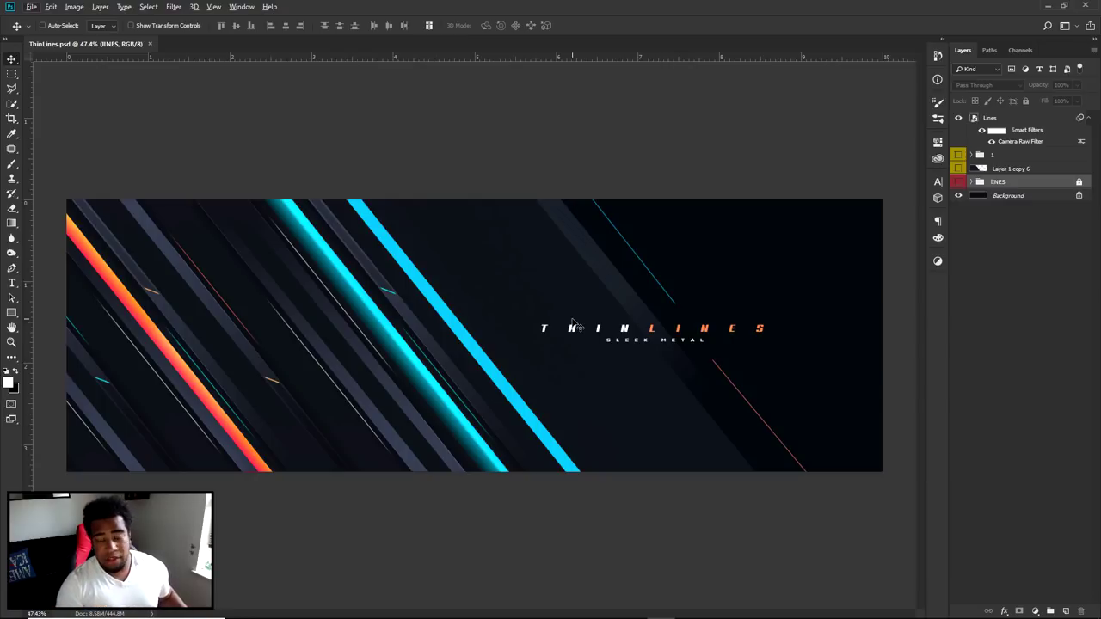
# Examine the diagonal line artwork of the ThinLines banner up close and as a whole
pyautogui.scroll(3, 327, 418)
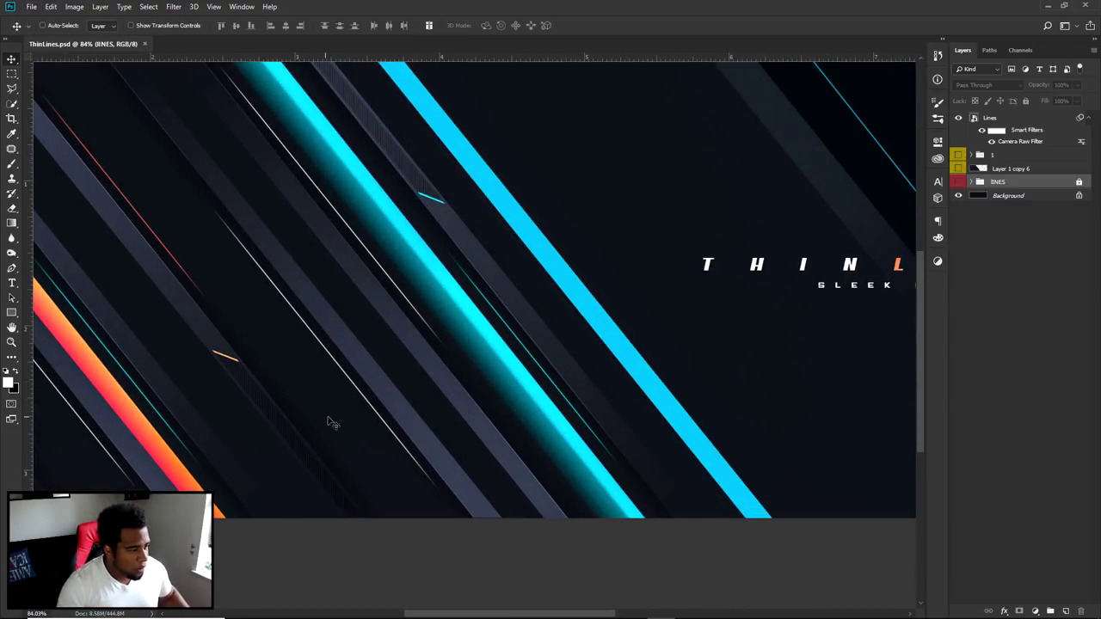
pyautogui.moveTo(435, 371); pyautogui.dragTo(555, 488)
pyautogui.scroll(-1, 602, 473)
pyautogui.moveTo(659, 457); pyautogui.dragTo(640, 436)
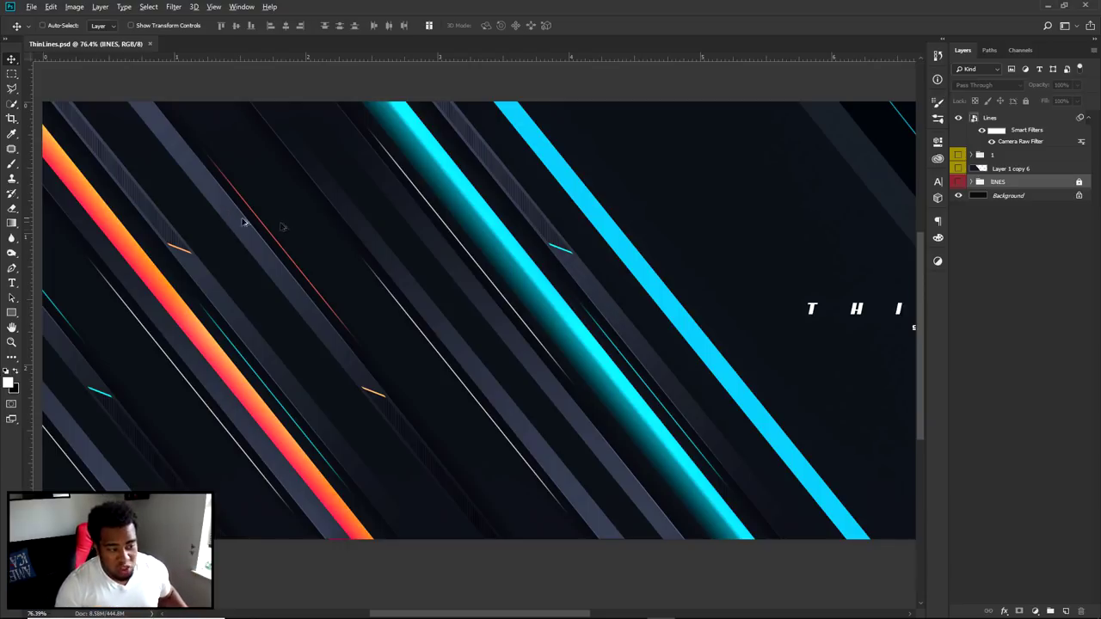
pyautogui.scroll(-2, 423, 251)
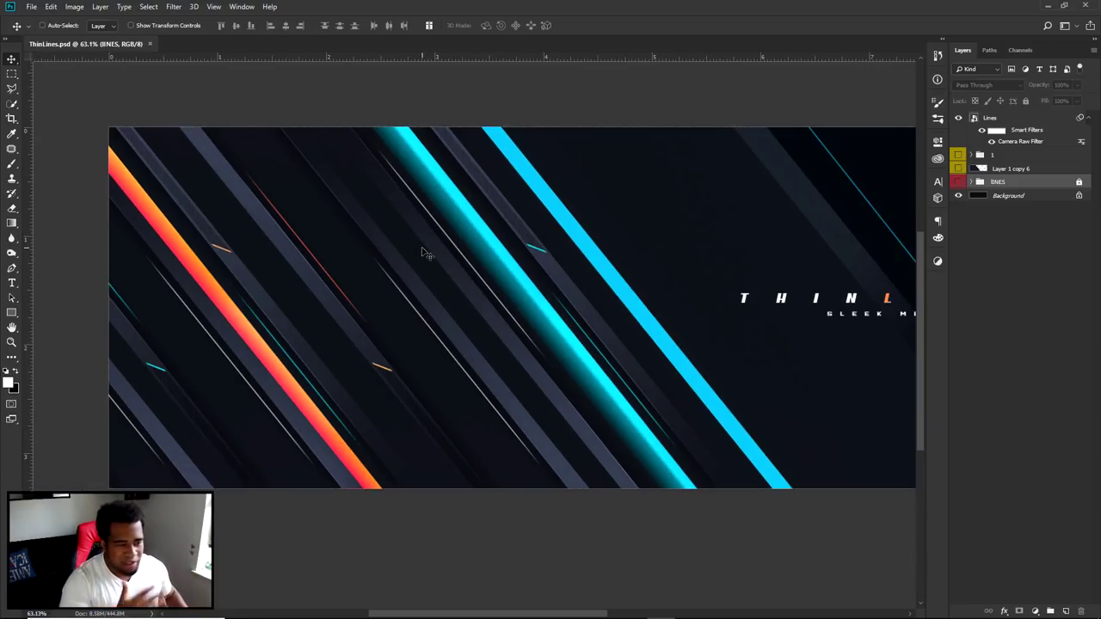
pyautogui.scroll(-3, 423, 252)
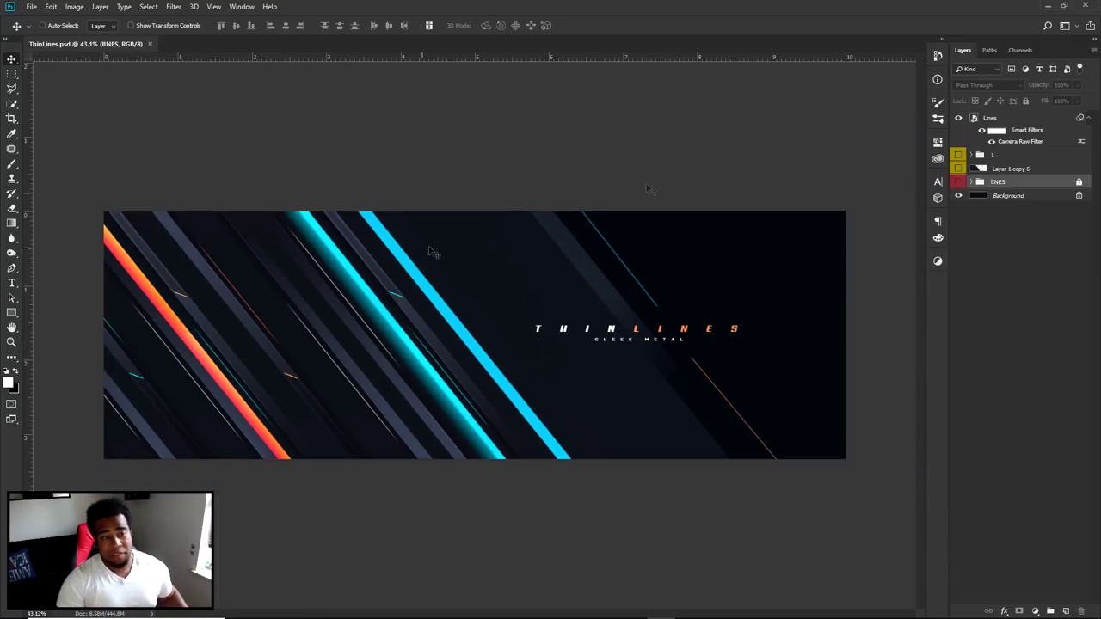
# Hide the Lines layer and show group 1 and Layer 1 copy 6 to inspect the cyan stripe on its own
pyautogui.click(958, 118)
pyautogui.click(958, 156)
pyautogui.click(958, 156)
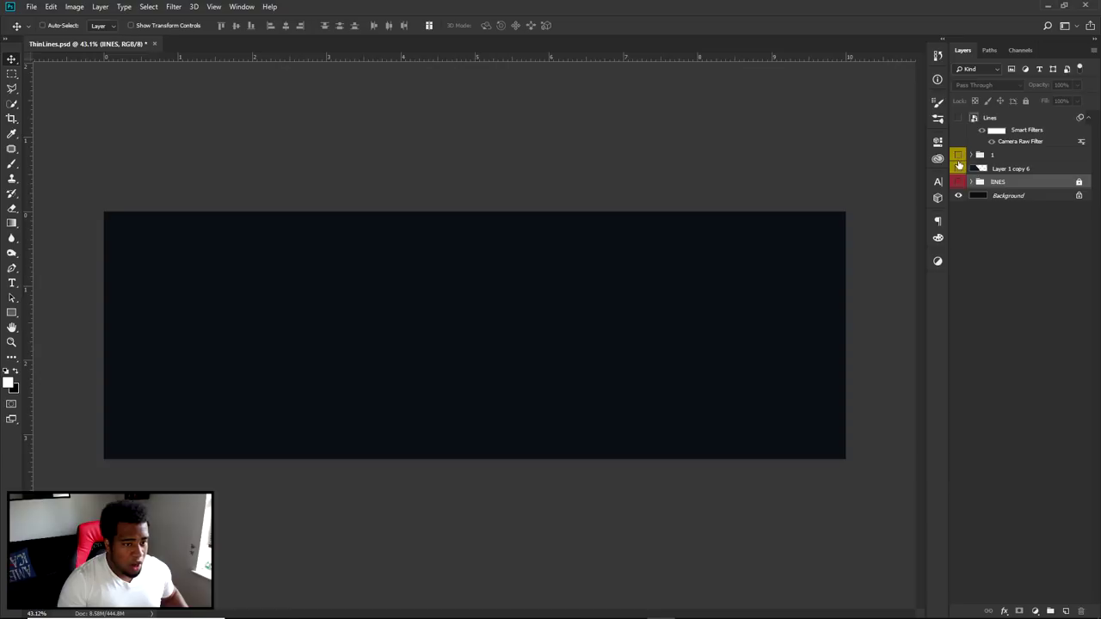
pyautogui.click(958, 169)
pyautogui.click(958, 156)
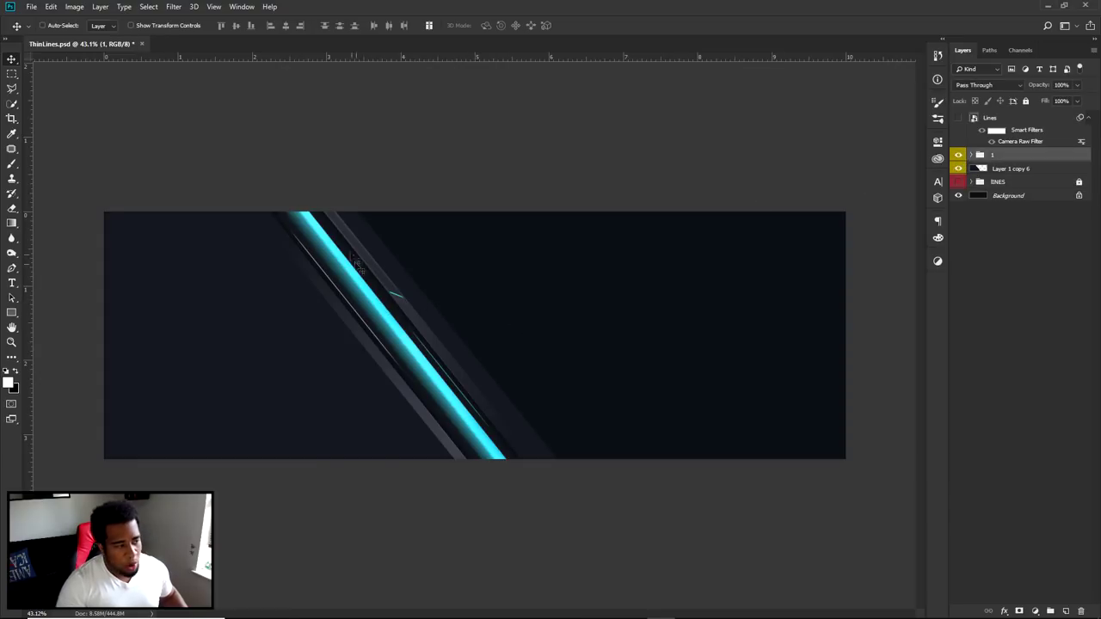
pyautogui.scroll(4, 361, 349)
pyautogui.moveTo(344, 368); pyautogui.dragTo(551, 375)
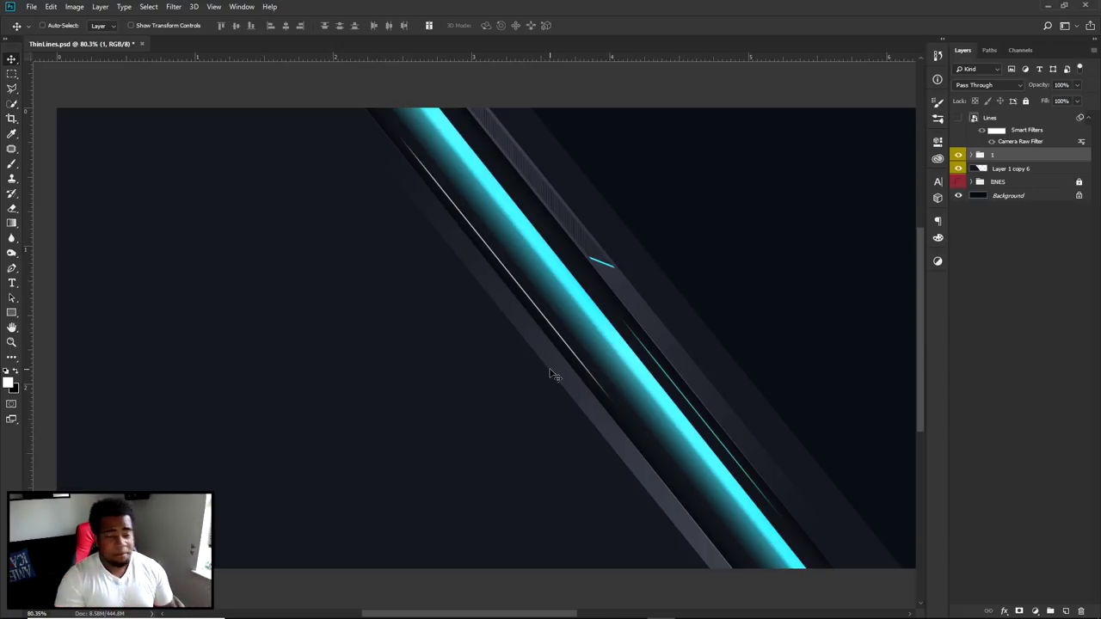
# Hide group 1 and Layer 1 copy 6, show the Lines layer again, and review the contents of the lINES group
pyautogui.moveTo(958, 155); pyautogui.dragTo(958, 169)
pyautogui.click(958, 118)
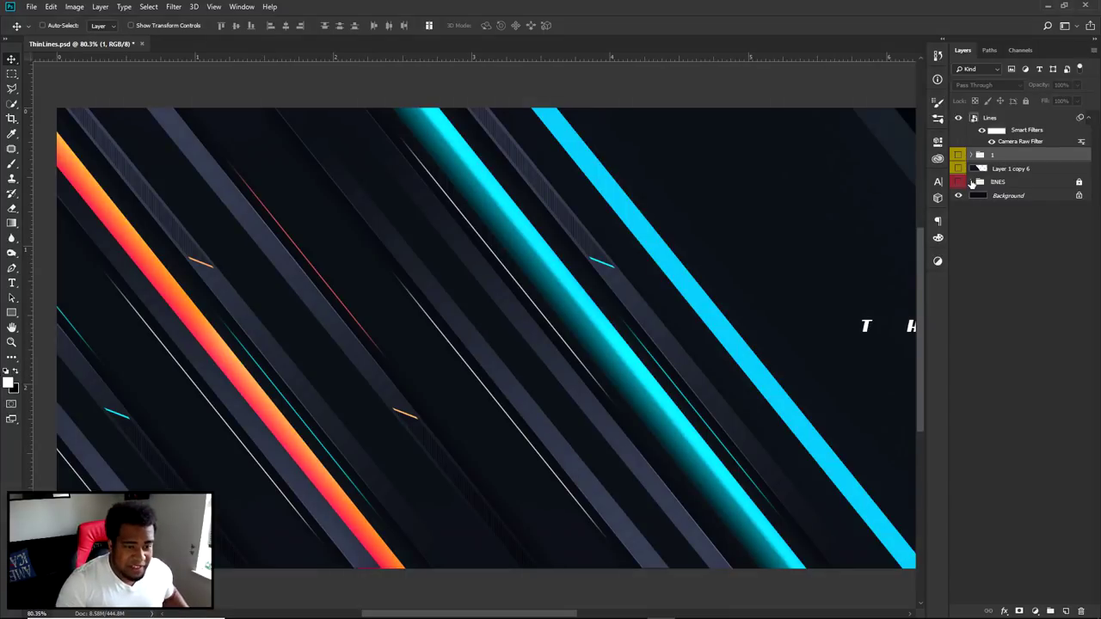
pyautogui.click(972, 182)
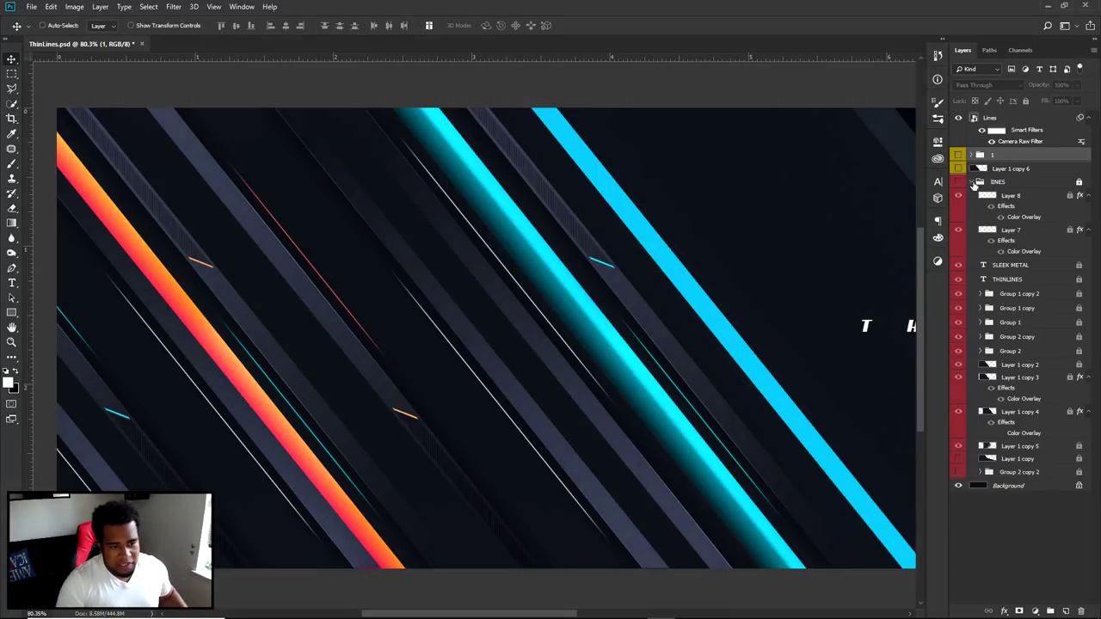
pyautogui.click(973, 183)
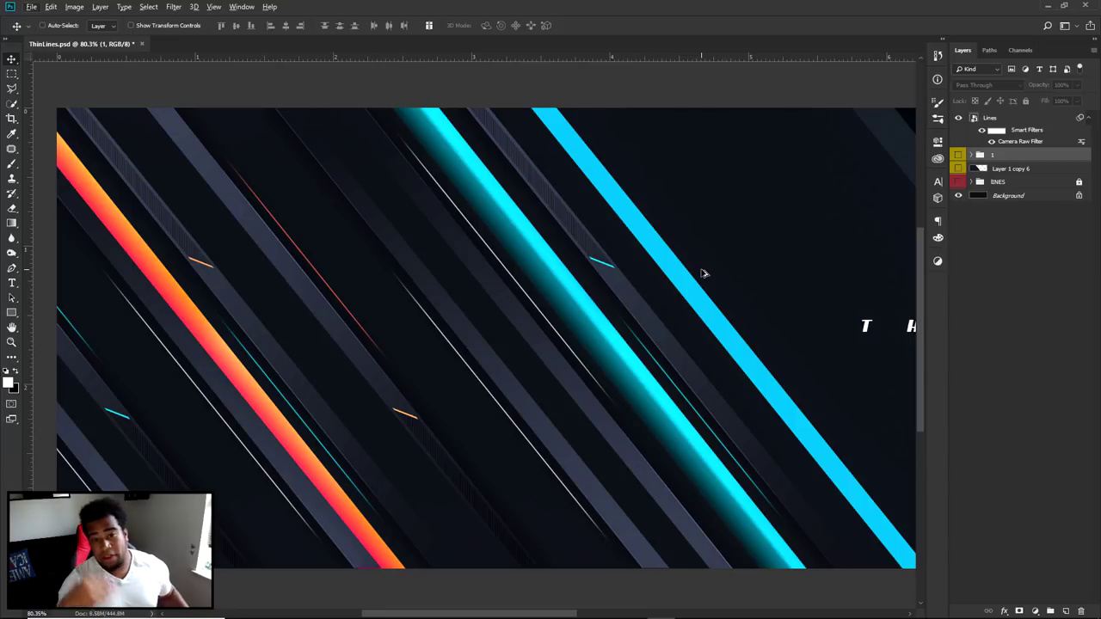
pyautogui.hotkey('ctrl', '0')
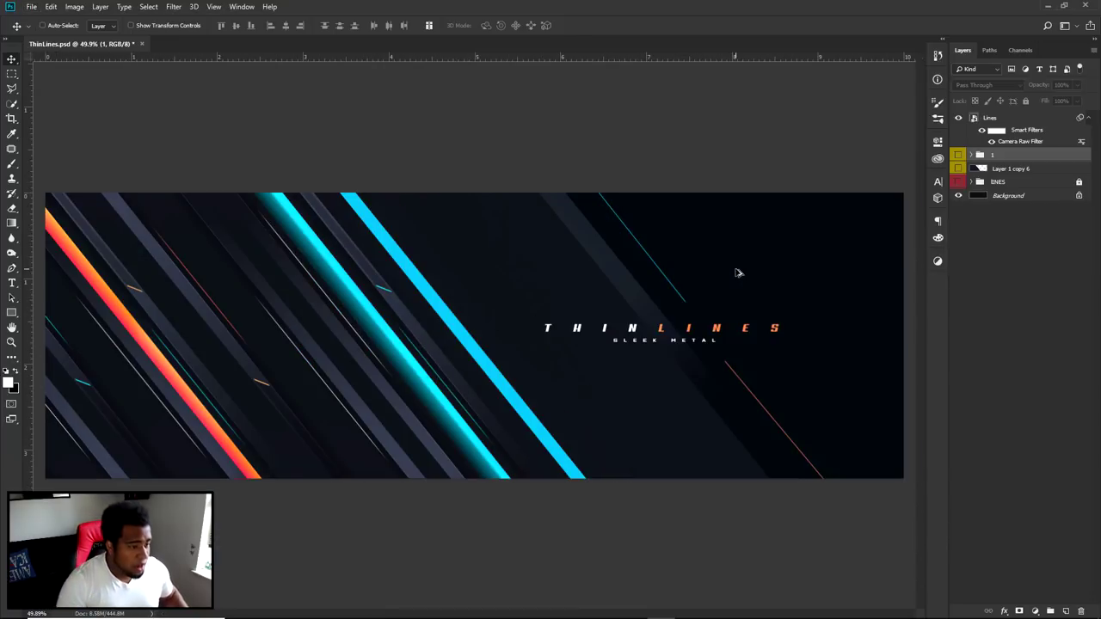
# Inspect the orange, cyan and dark metal stripes of the finished banner in detail
pyautogui.scroll(2, 361, 350)
pyautogui.moveTo(373, 357); pyautogui.dragTo(611, 342)
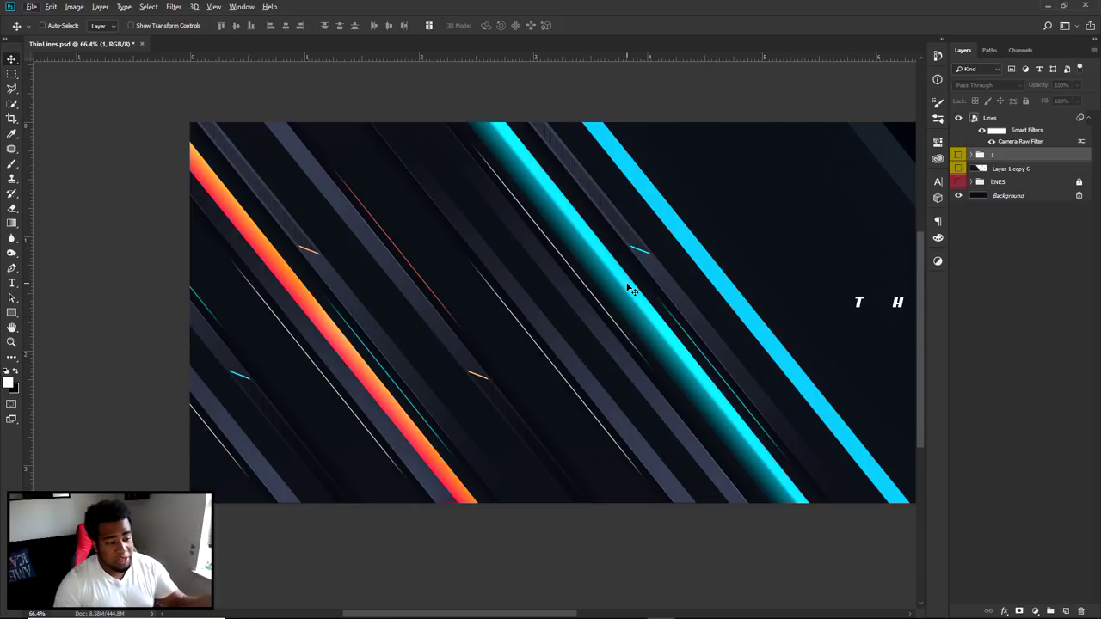
pyautogui.keyDown('alt'); pyautogui.scroll(4, 409, 392); pyautogui.keyUp('alt')
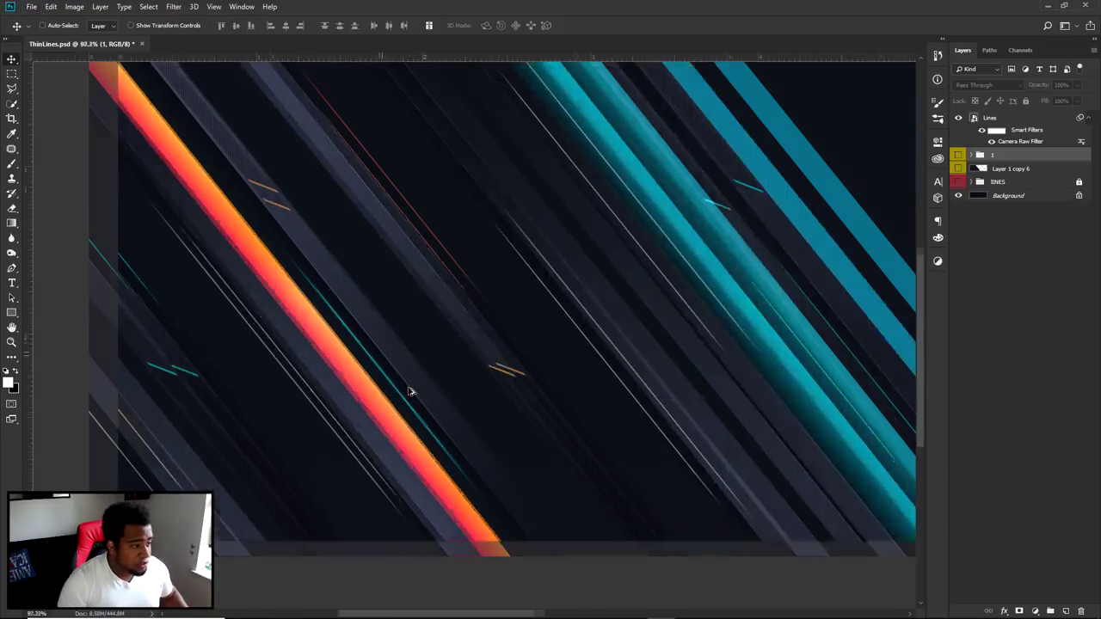
pyautogui.scroll(-3, 409, 392)
pyautogui.scroll(3, 410, 381)
pyautogui.scroll(-5, 372, 377)
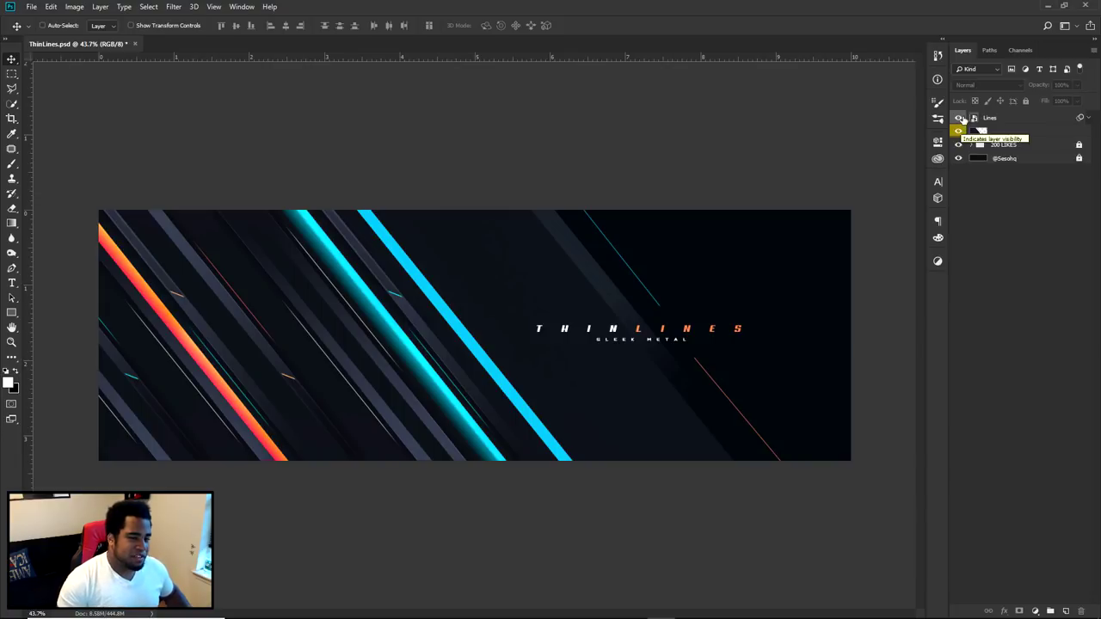
pyautogui.scroll(4, 321, 299)
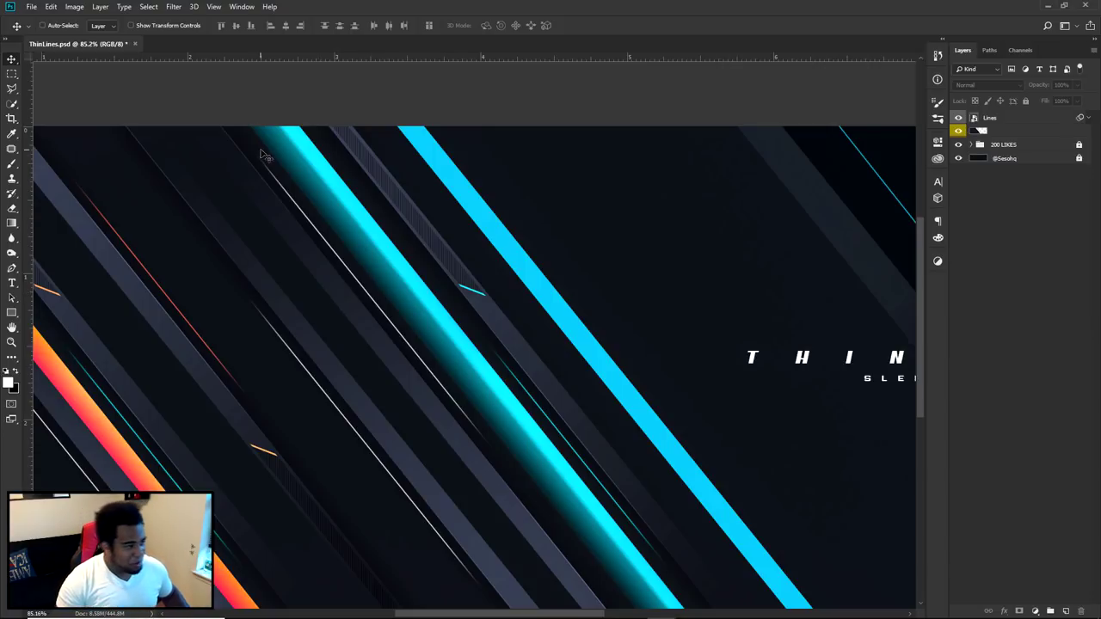
# Copy group 1 out of the 200 LIKES group and show the copy, hiding the 200 LIKES group and the Lines layer
pyautogui.click(971, 145)
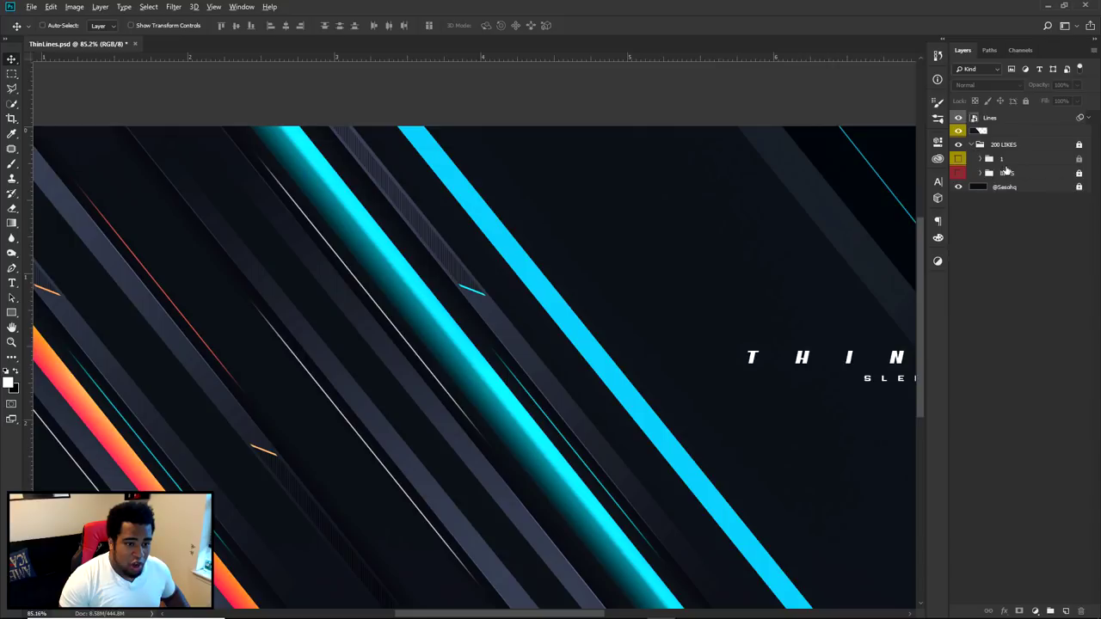
pyautogui.moveTo(1015, 160); pyautogui.dragTo(980, 138)
pyautogui.click(970, 159)
pyautogui.click(958, 158)
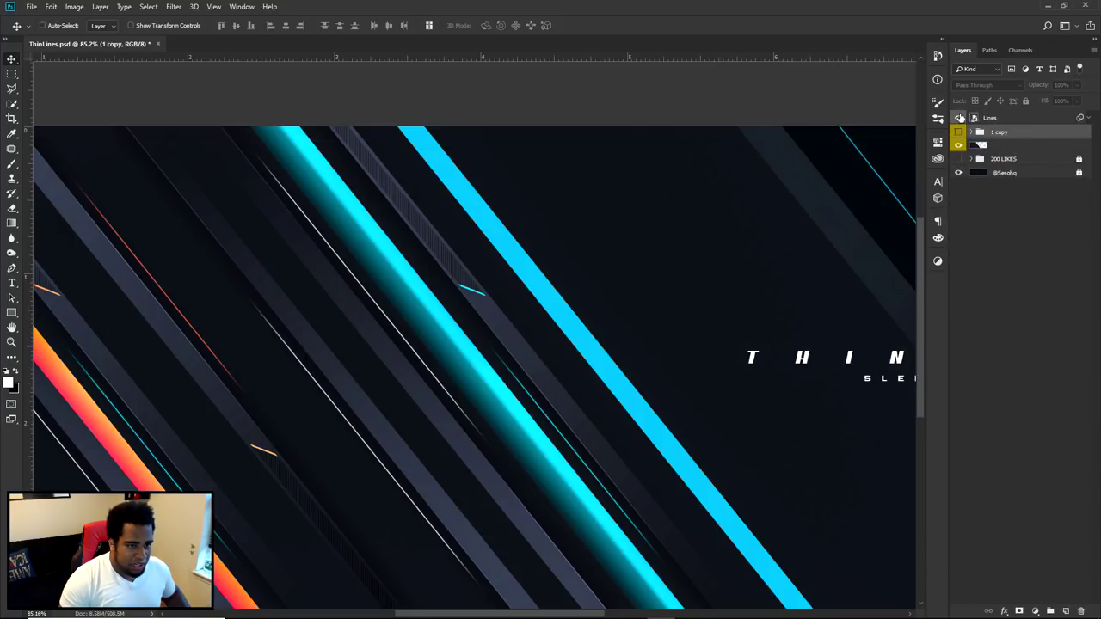
pyautogui.click(958, 118)
pyautogui.scroll(-2, 453, 361)
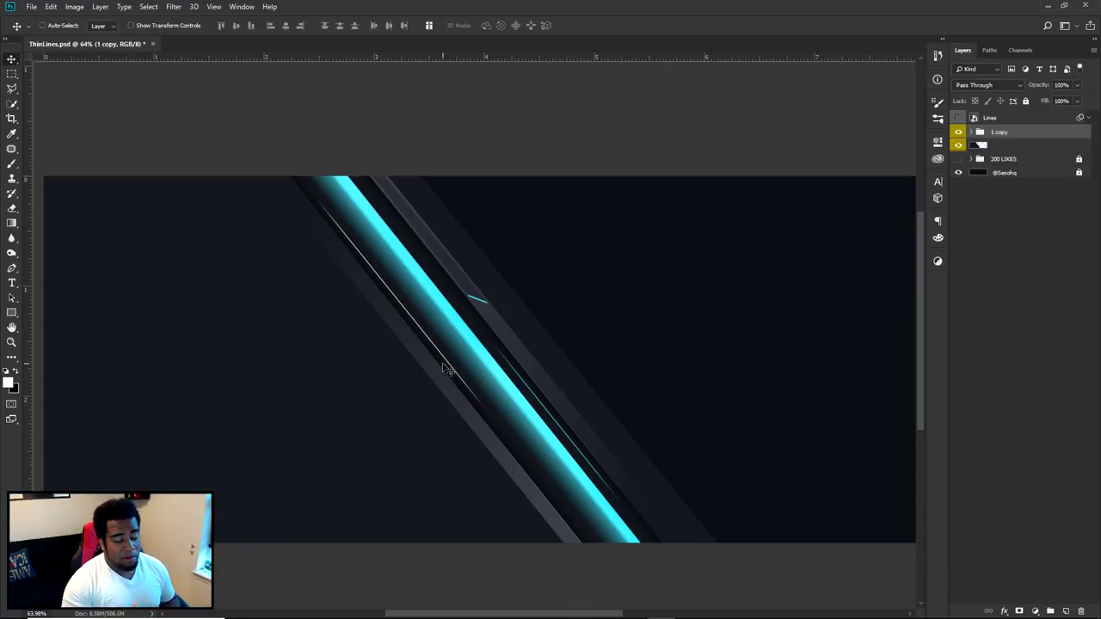
pyautogui.scroll(5, 378, 286)
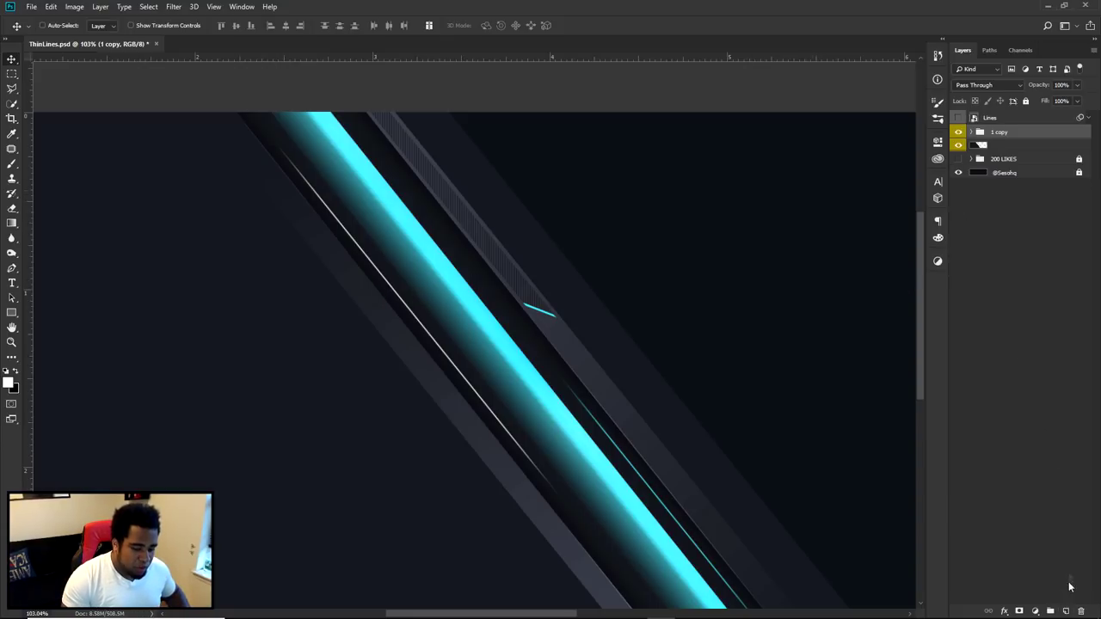
# Brush thin white marking strokes along the upper edges of the cyan and grey stripes on a new layer
pyautogui.click(1066, 611)
pyautogui.press('b')
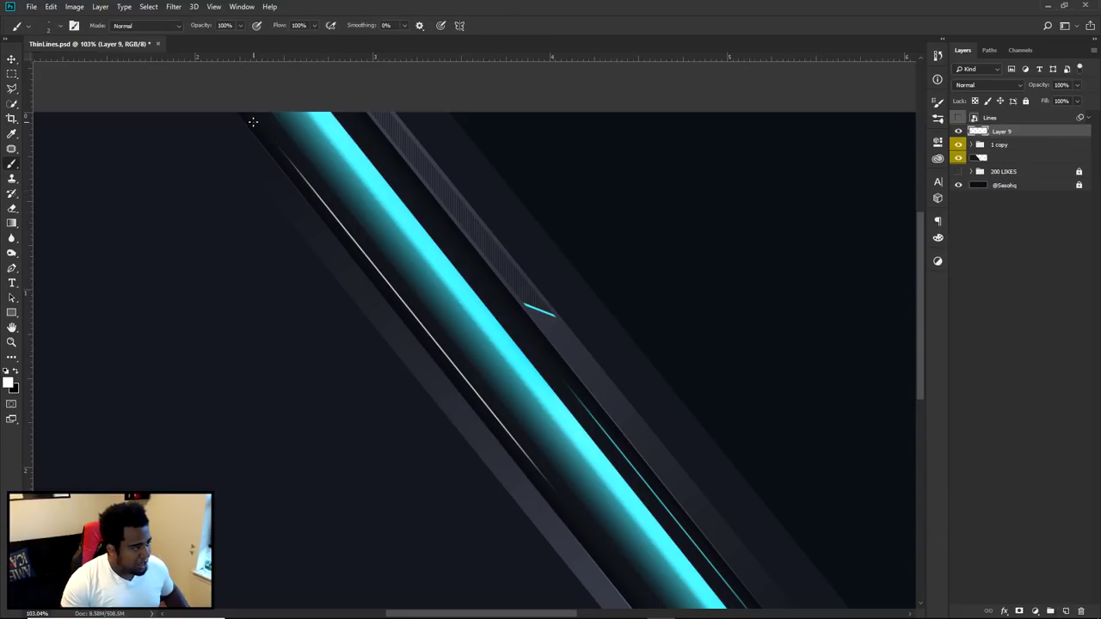
pyautogui.click(230, 109)
pyautogui.keyDown('shift'); pyautogui.click(337, 262); pyautogui.keyUp('shift')
pyautogui.keyDown('shift'); pyautogui.click(447, 198); pyautogui.keyUp('shift')
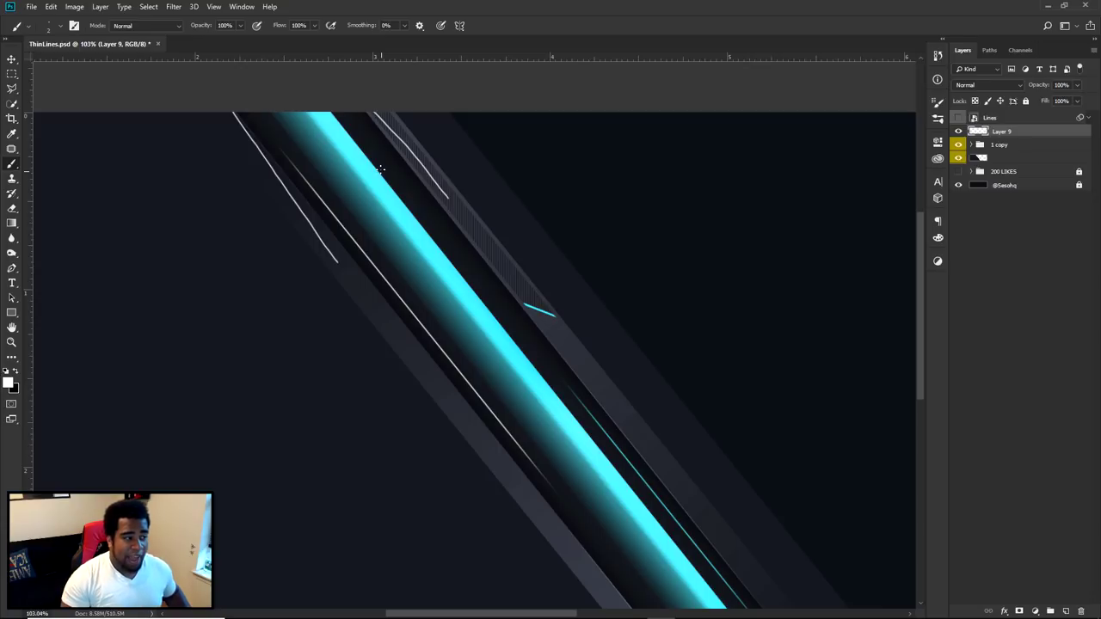
pyautogui.click(270, 112)
pyautogui.keyDown('shift'); pyautogui.click(320, 168); pyautogui.keyUp('shift')
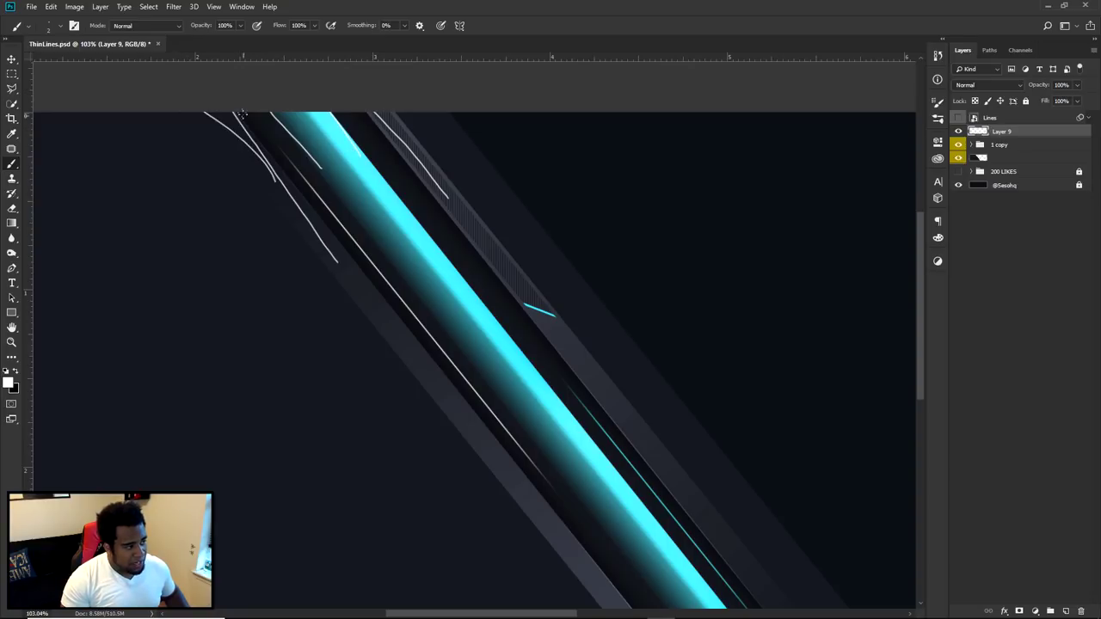
pyautogui.click(199, 114)
pyautogui.keyDown('shift'); pyautogui.click(263, 181); pyautogui.keyUp('shift')
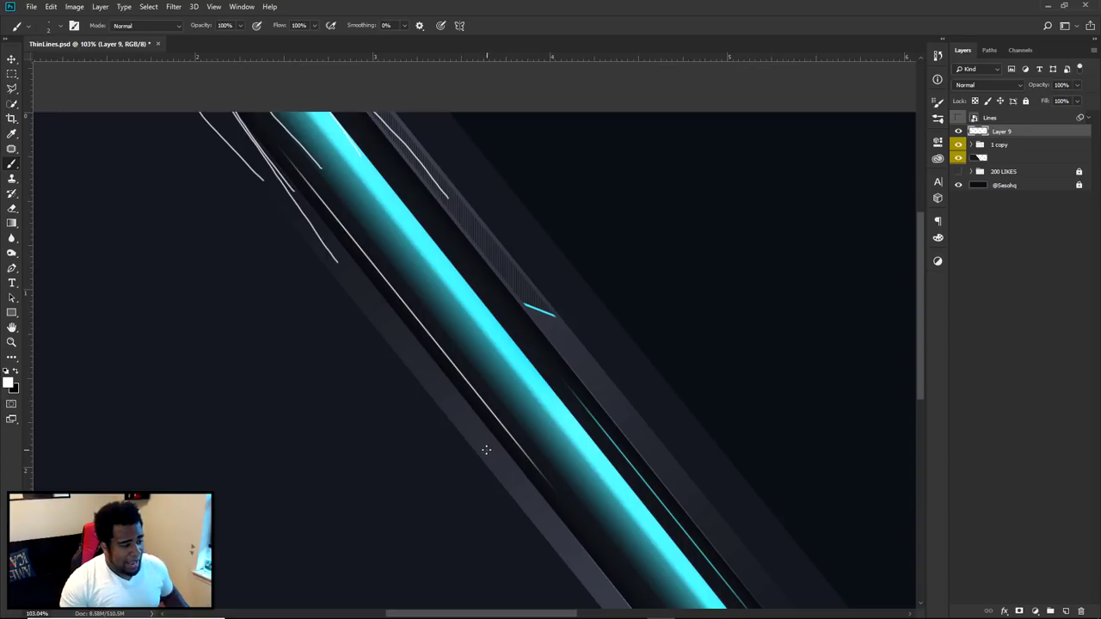
# Delete the layer holding the white brush strokes
pyautogui.moveTo(631, 455)
pyautogui.mouseDown()
pyautogui.moveTo(504, 290)
pyautogui.moveTo(546, 413)
pyautogui.moveTo(527, 340)
pyautogui.mouseUp()
pyautogui.scroll(-3, 530, 347)
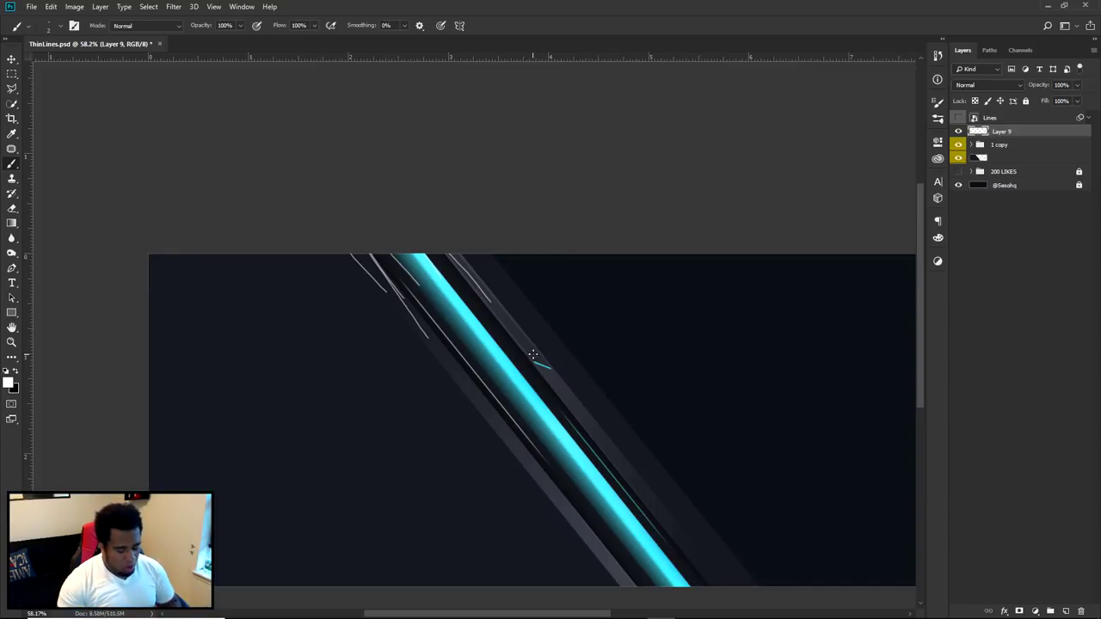
pyautogui.press('Delete')
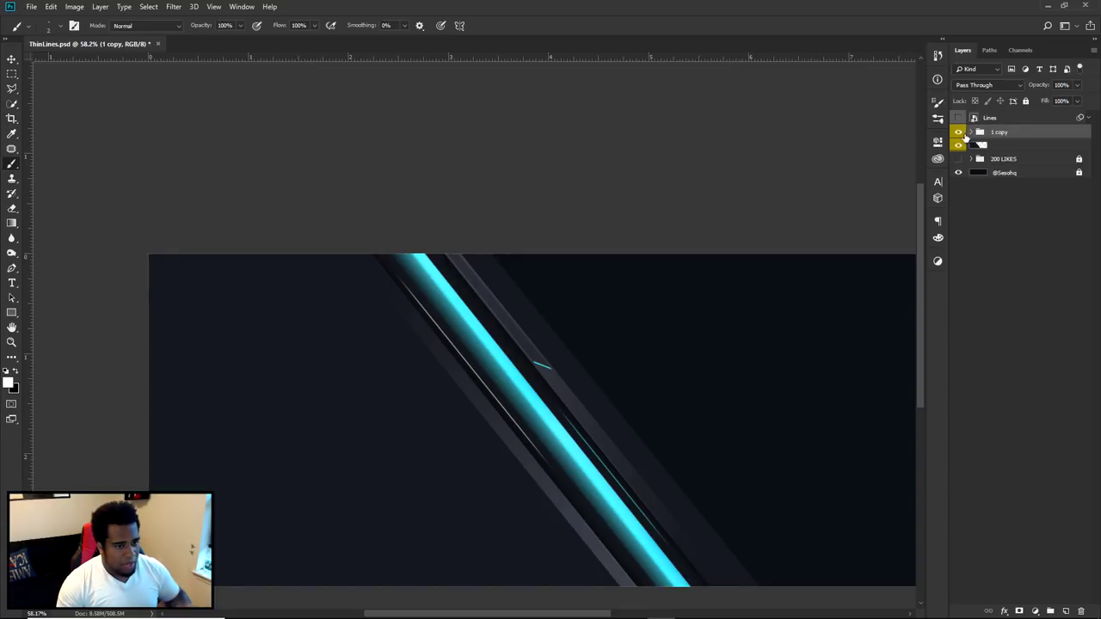
# Rename the copied group as Handy
pyautogui.doubleClick(1000, 132)
pyautogui.write('Handy')
pyautogui.press('Return')
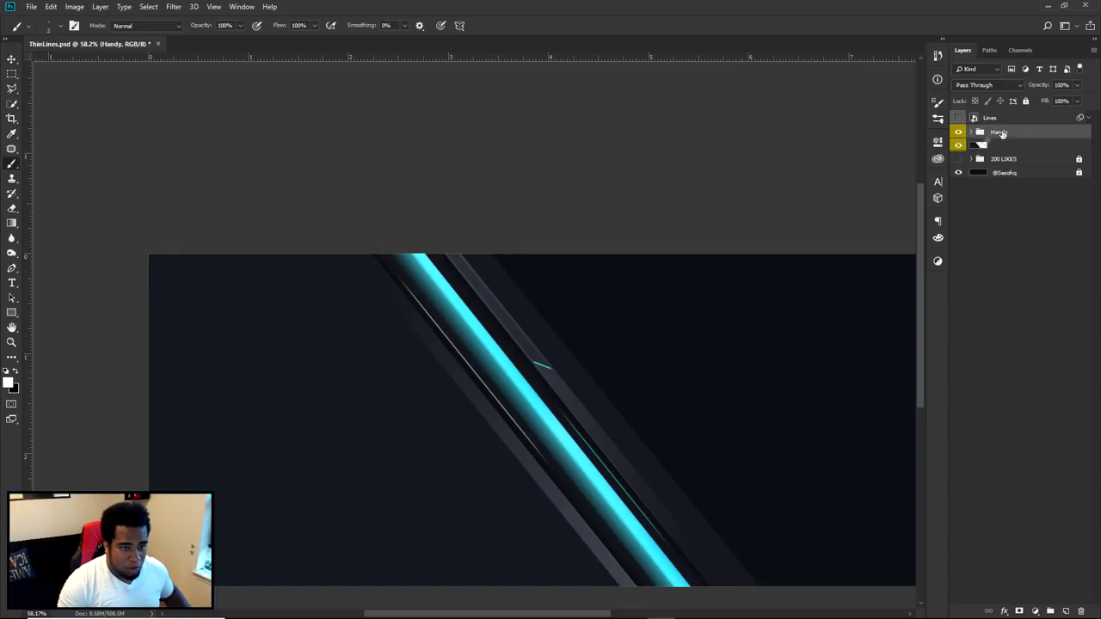
# Hide the Handy group to view the base diagonal shape alone, and show the group again
pyautogui.click(957, 131)
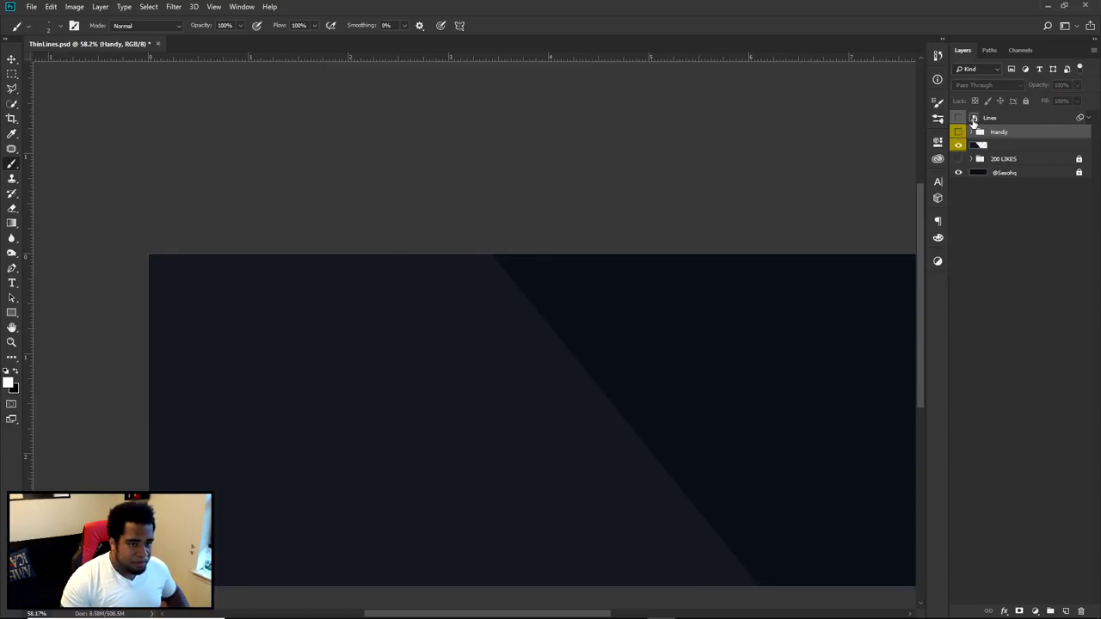
pyautogui.press('v')
pyautogui.moveTo(702, 342); pyautogui.dragTo(663, 319)
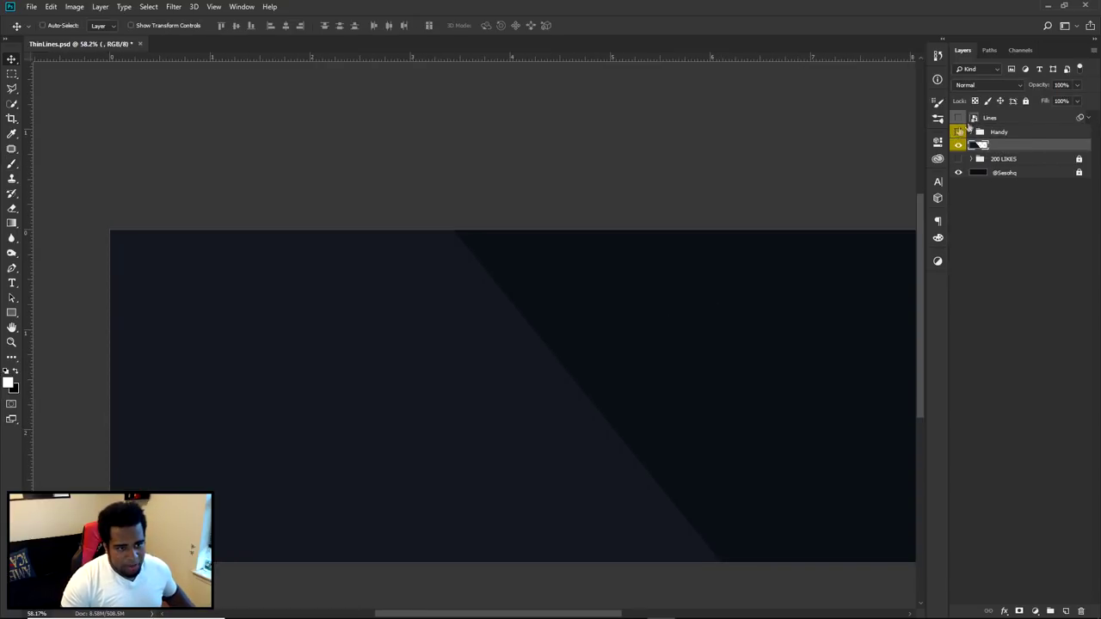
pyautogui.click(957, 131)
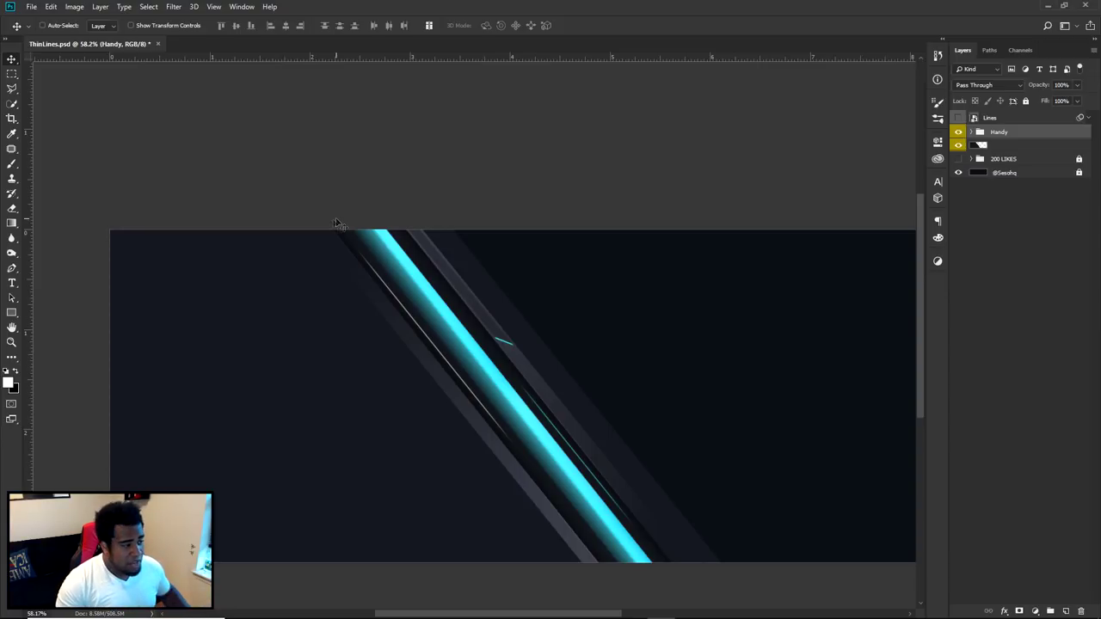
# Draw a tall narrow rectangle of about 203 x 1509 px across the cyan stripe, extending past the canvas's upper and lower edges
pyautogui.click(12, 313)
pyautogui.rightClick(13, 314)
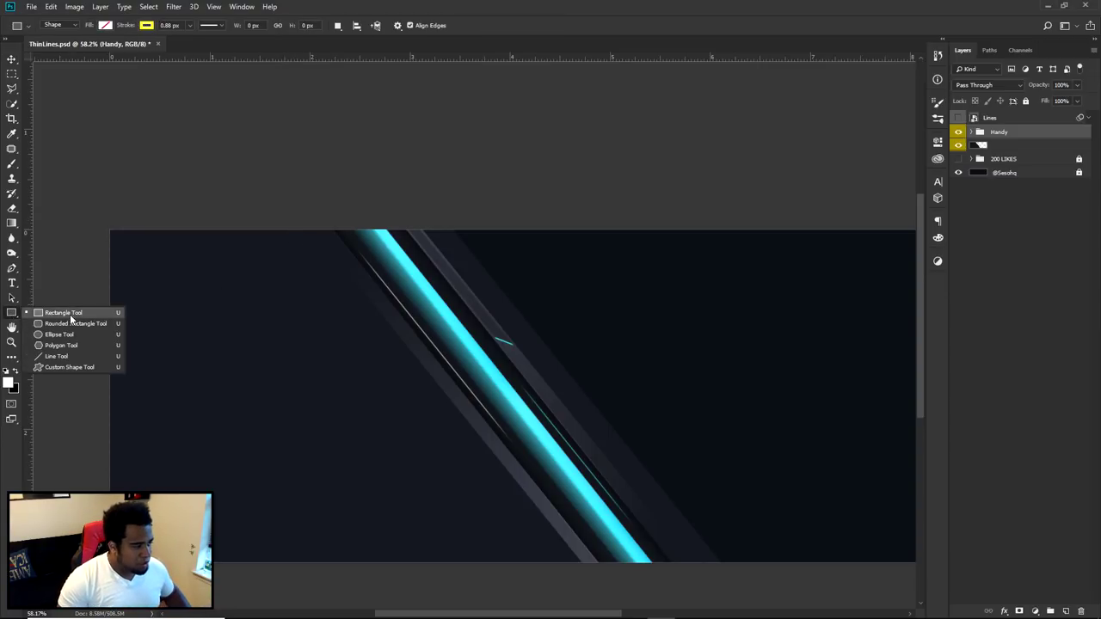
pyautogui.click(70, 314)
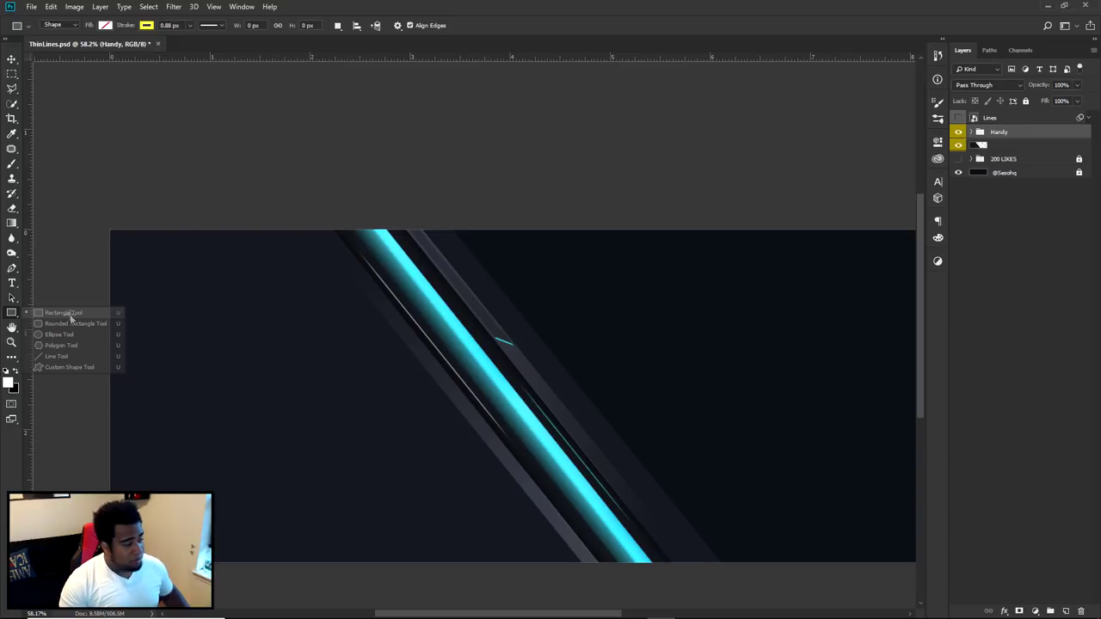
pyautogui.scroll(-2, 378, 395)
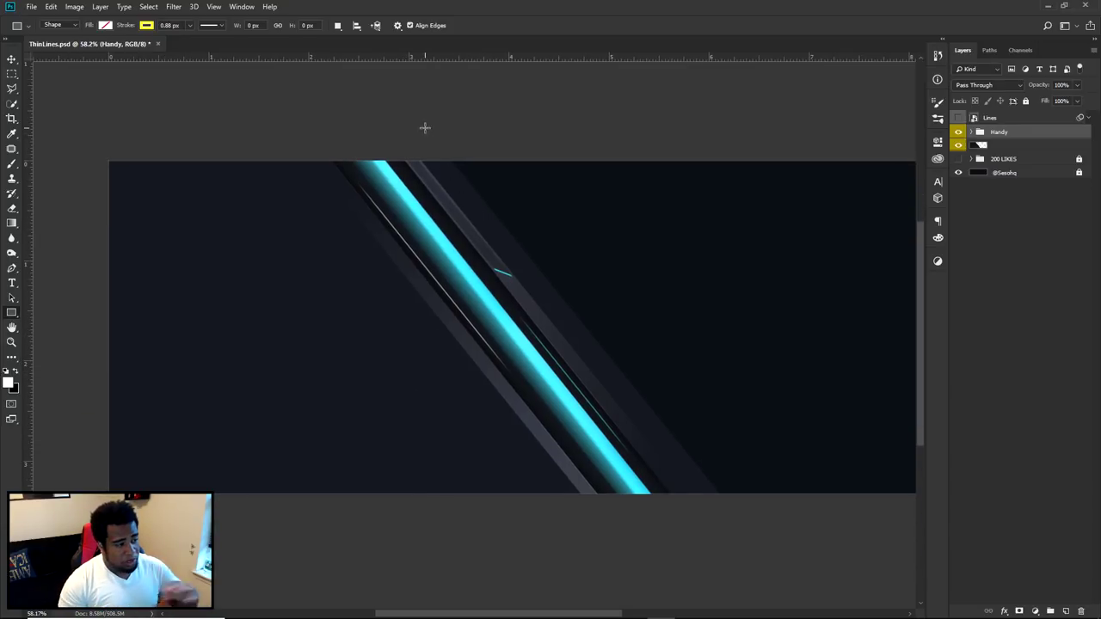
pyautogui.moveTo(400, 97); pyautogui.dragTo(461, 600)
pyautogui.moveTo(461, 601); pyautogui.dragTo(464, 599)
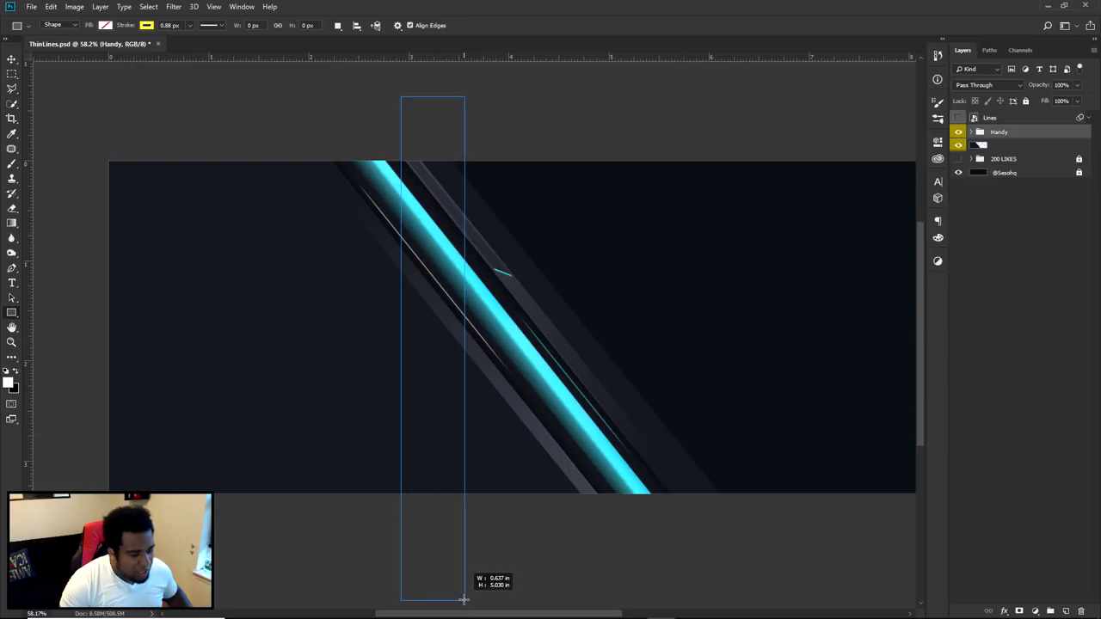
pyautogui.moveTo(463, 599); pyautogui.dragTo(468, 600)
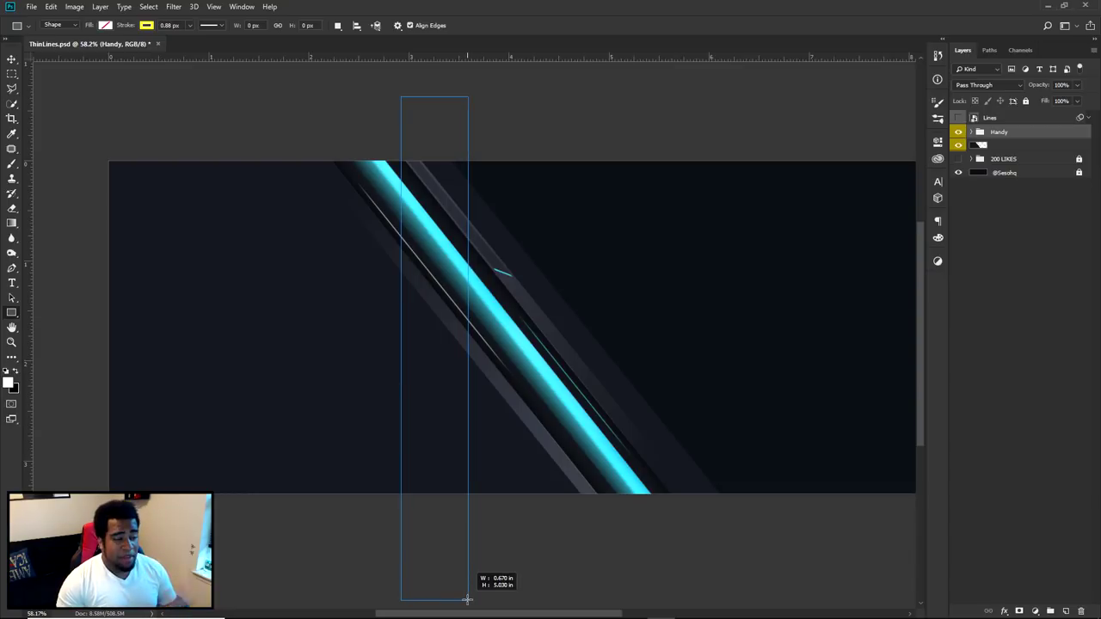
pyautogui.moveTo(468, 600); pyautogui.dragTo(468, 600)
pyautogui.click(31, 6)
pyautogui.press('Escape')
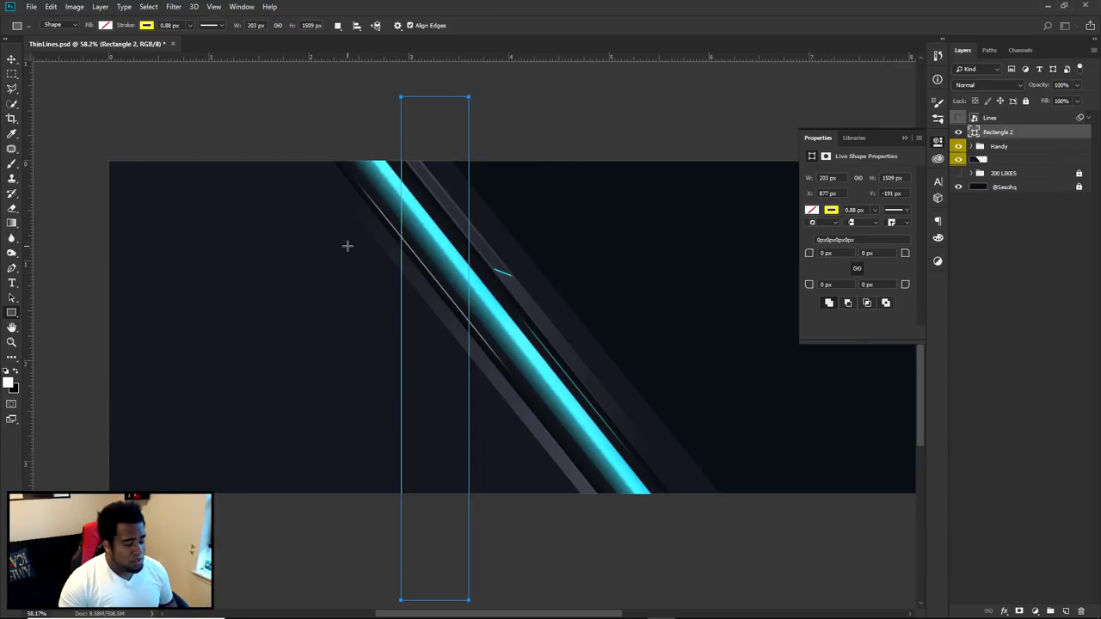
# View the new-document settings of 3000 x 1000 px at 300 ppi, and close them without creating a document
pyautogui.hotkey('ctrl', 'n')
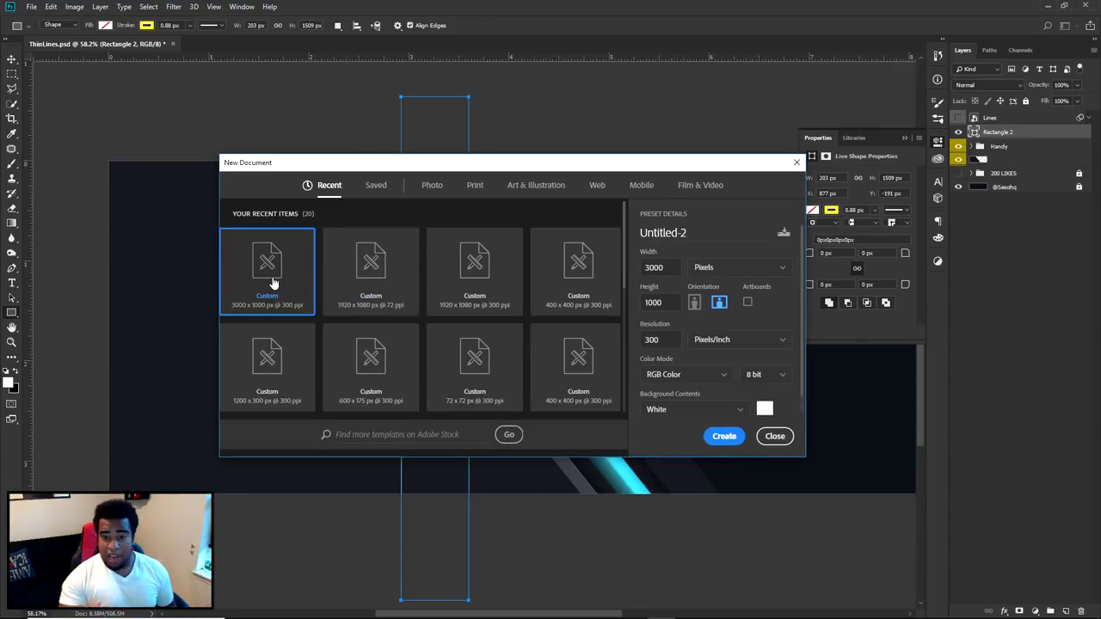
pyautogui.click(766, 440)
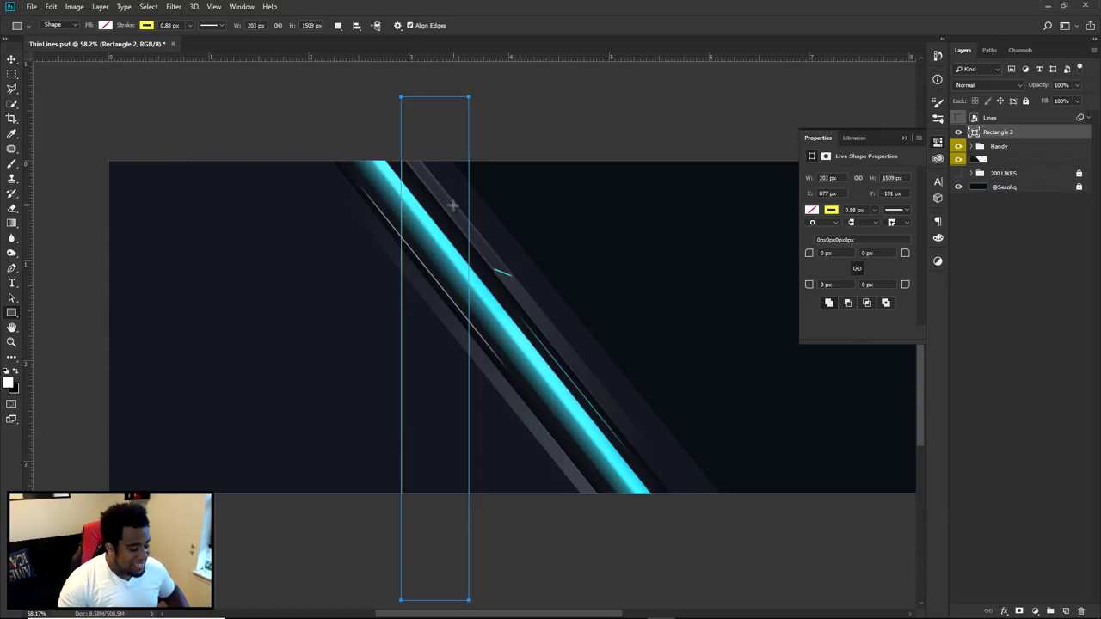
# Rotate the tall rectangle to about -38° so its sides run parallel to the cyan stripe
pyautogui.press('v')
pyautogui.hotkey('ctrl', 't')
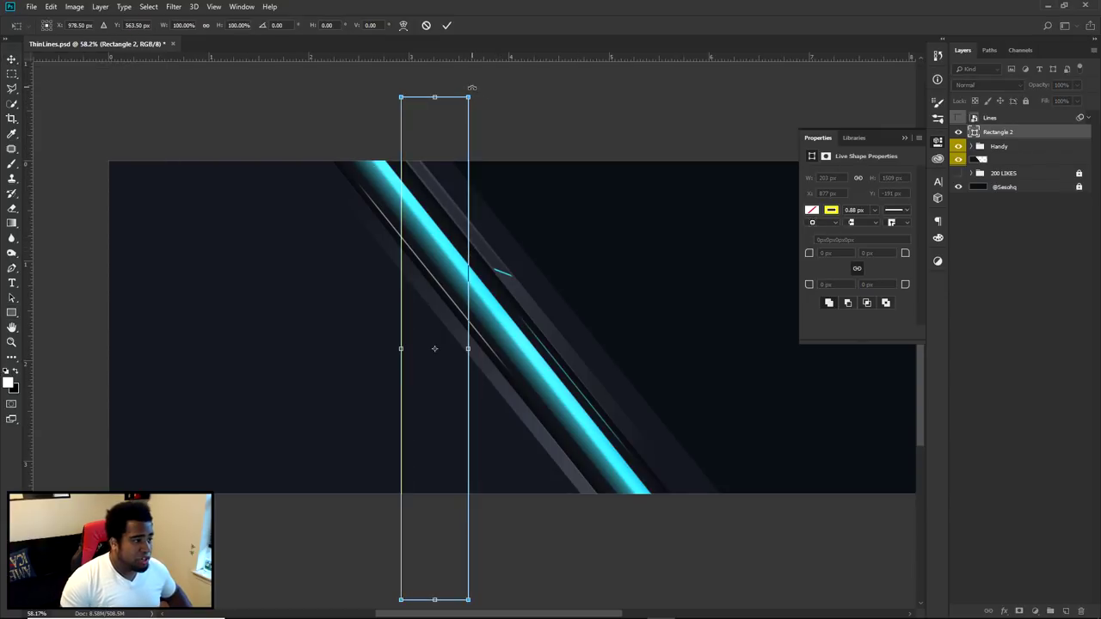
pyautogui.moveTo(478, 86); pyautogui.dragTo(349, 80)
pyautogui.moveTo(585, 385); pyautogui.dragTo(587, 379)
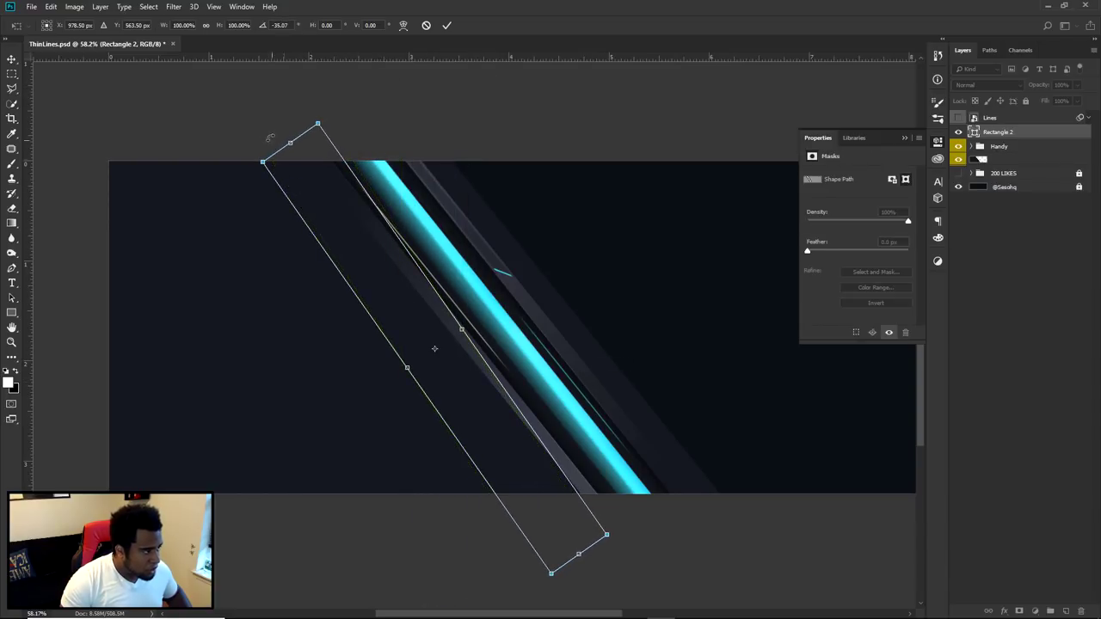
pyautogui.moveTo(627, 474); pyautogui.dragTo(651, 447)
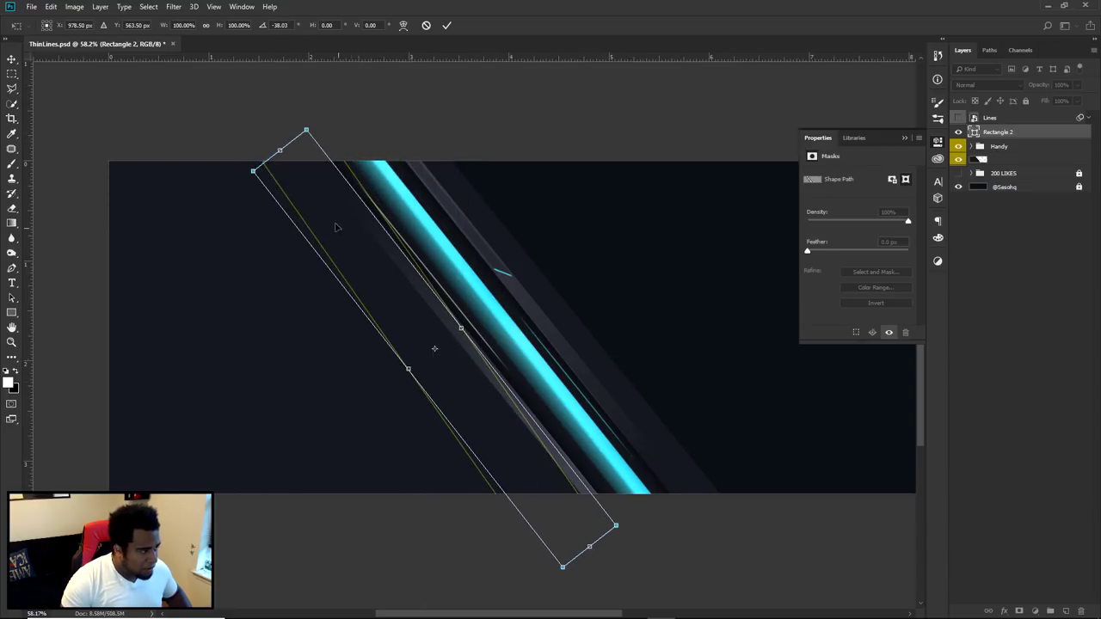
# Stretch the rotated rectangle to about 114% height and fit it over the cyan stripe at about 89% width
pyautogui.moveTo(280, 150); pyautogui.dragTo(232, 90)
pyautogui.hotkey('ctrl', 'z')
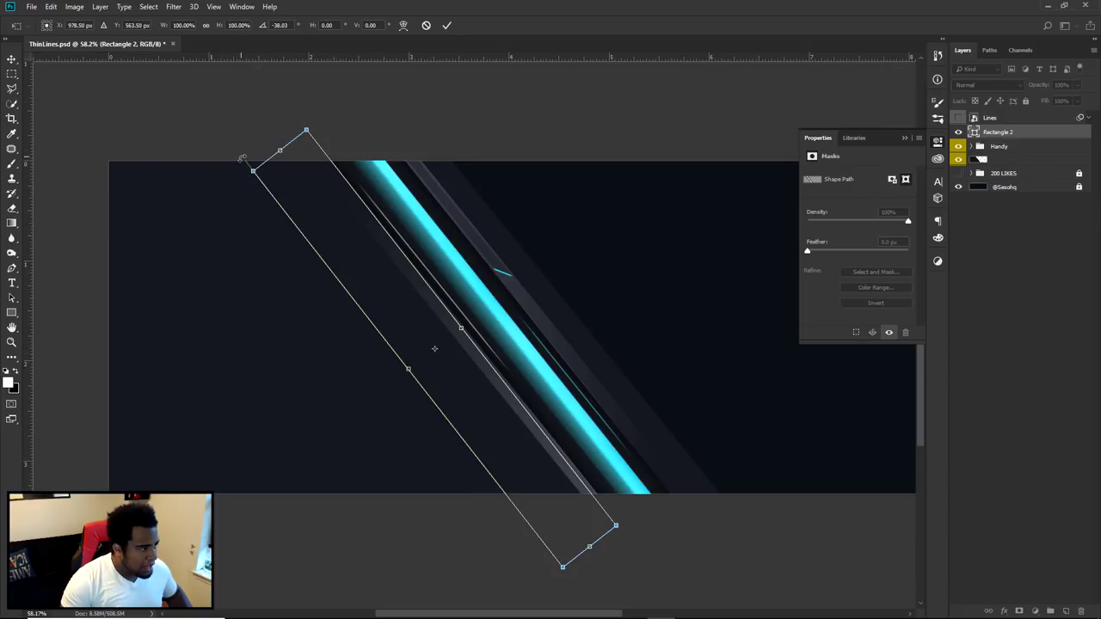
pyautogui.moveTo(280, 151); pyautogui.dragTo(232, 89)
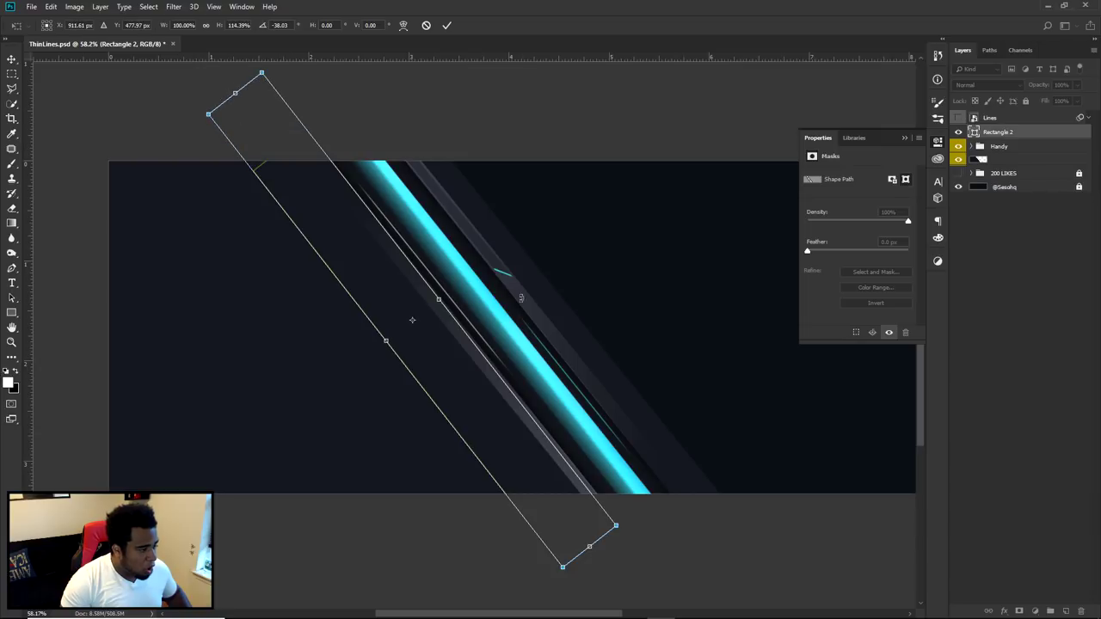
pyautogui.moveTo(459, 363); pyautogui.dragTo(539, 353)
pyautogui.moveTo(520, 292); pyautogui.dragTo(511, 296)
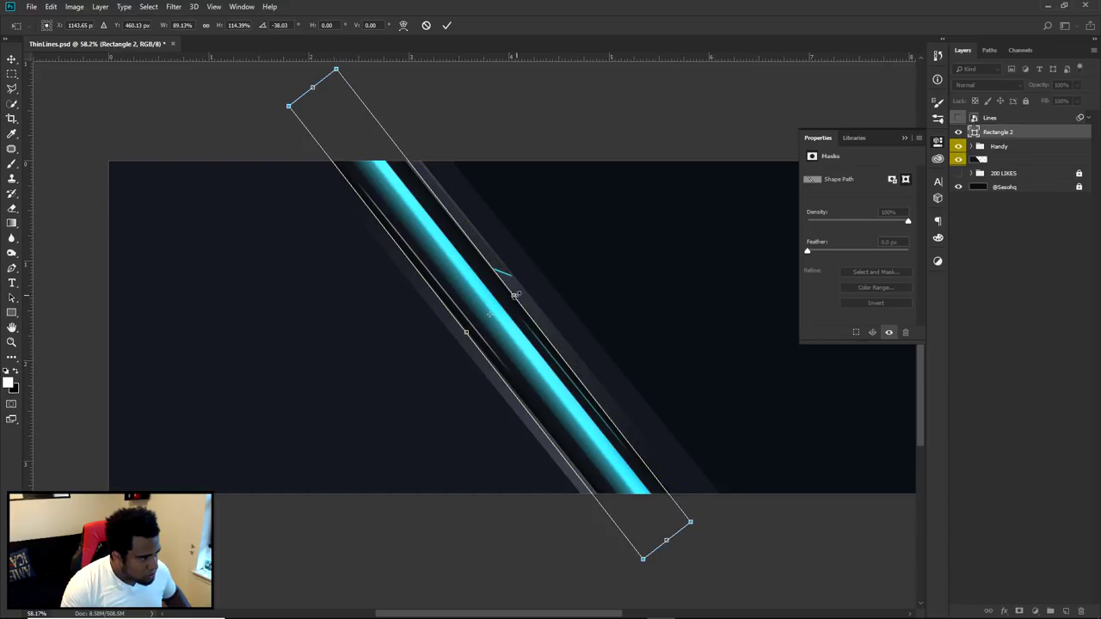
pyautogui.press('Return')
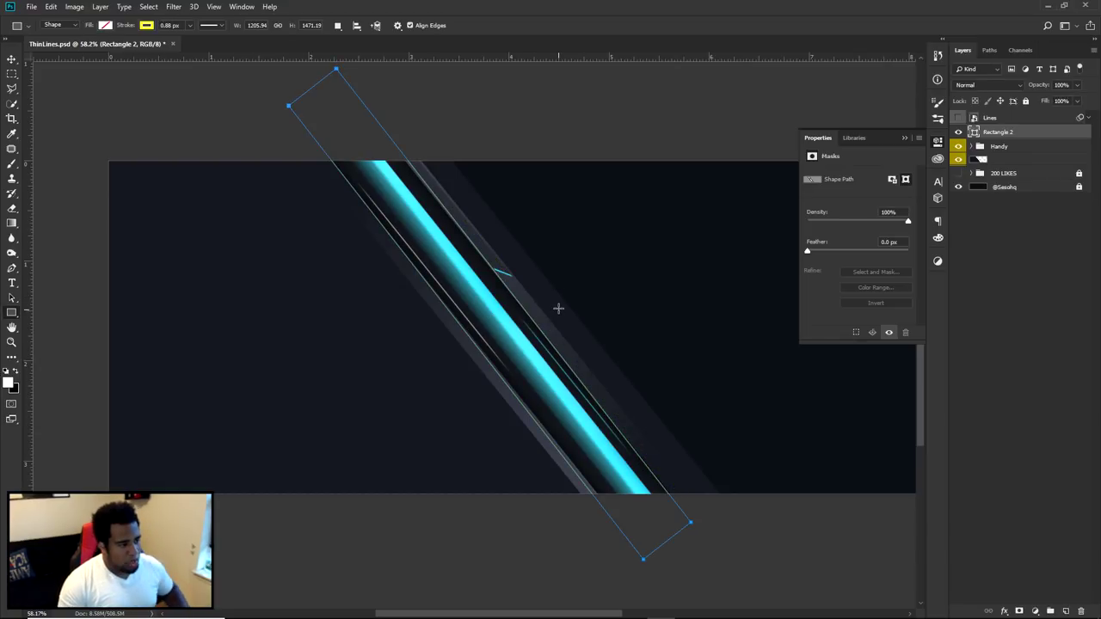
# With the Handy group hidden, give the diagonal rectangle no stroke and a dark gray fill
pyautogui.click(958, 146)
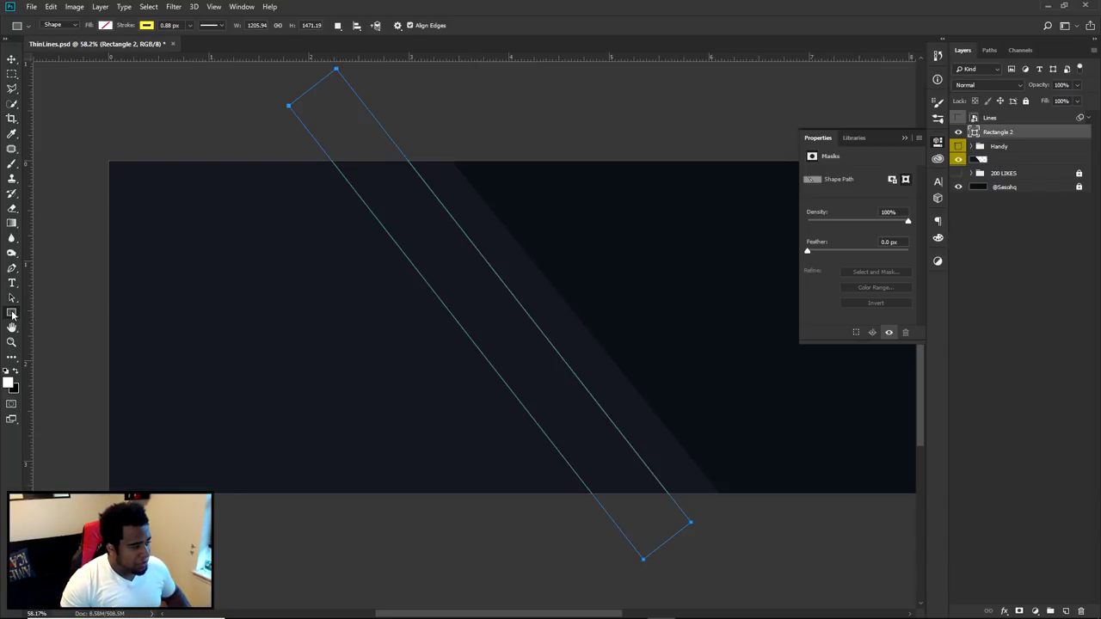
pyautogui.rightClick(12, 314)
pyautogui.click(65, 317)
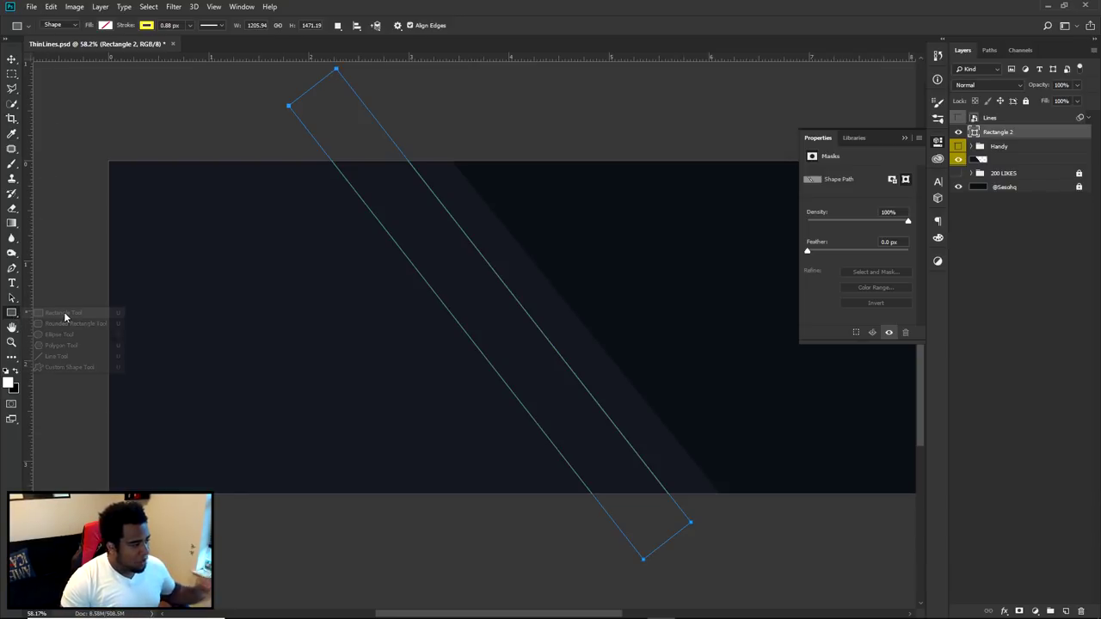
pyautogui.click(141, 27)
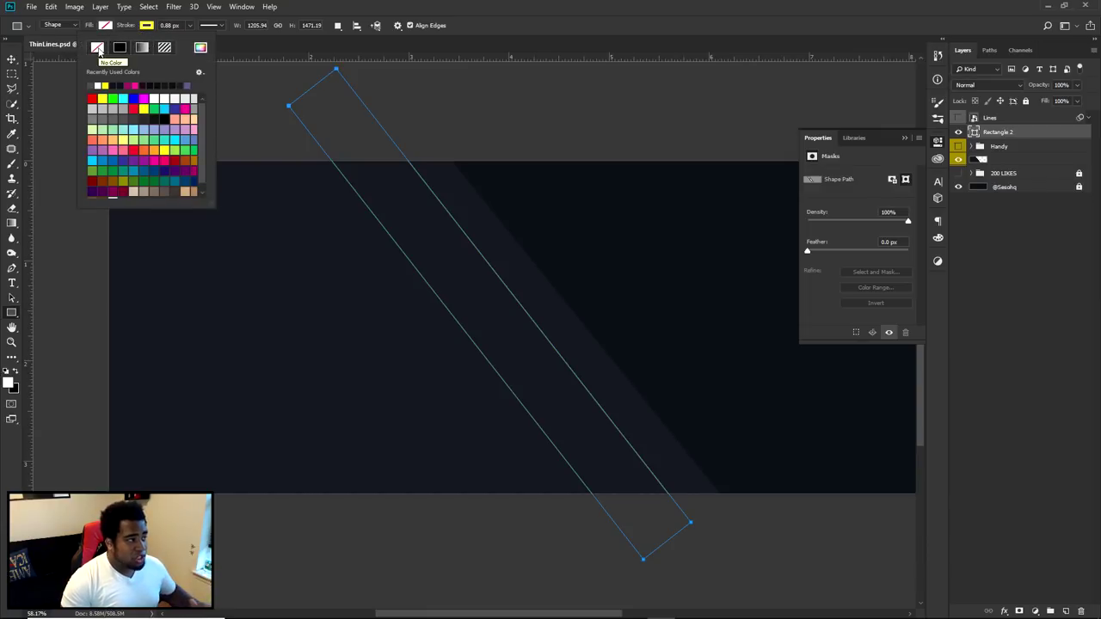
pyautogui.click(98, 49)
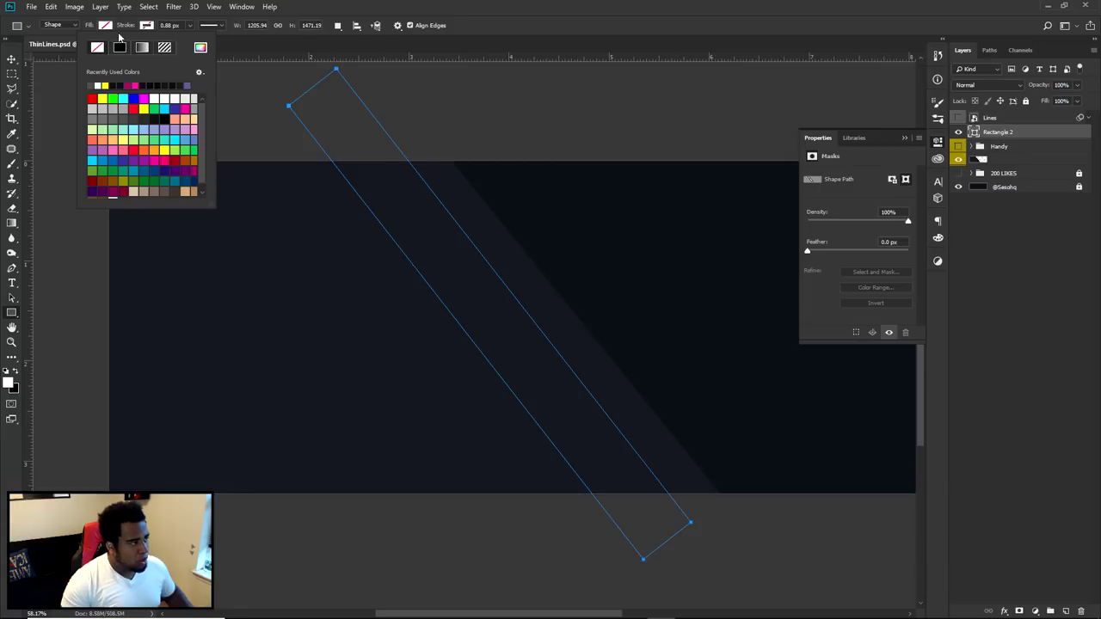
pyautogui.click(107, 26)
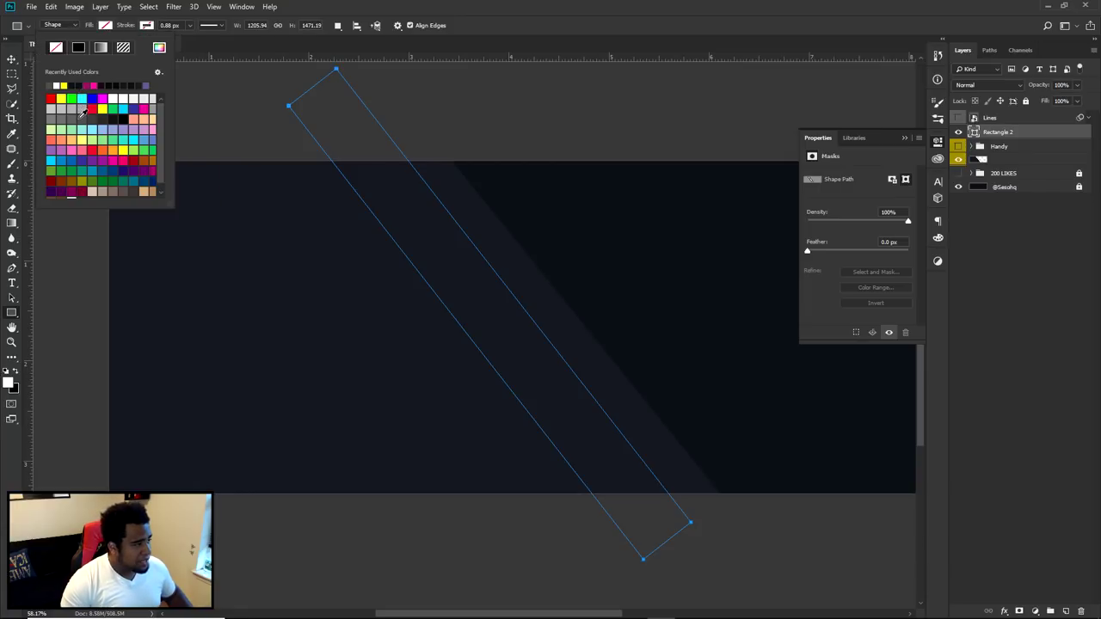
pyautogui.click(80, 118)
pyautogui.click(13, 60)
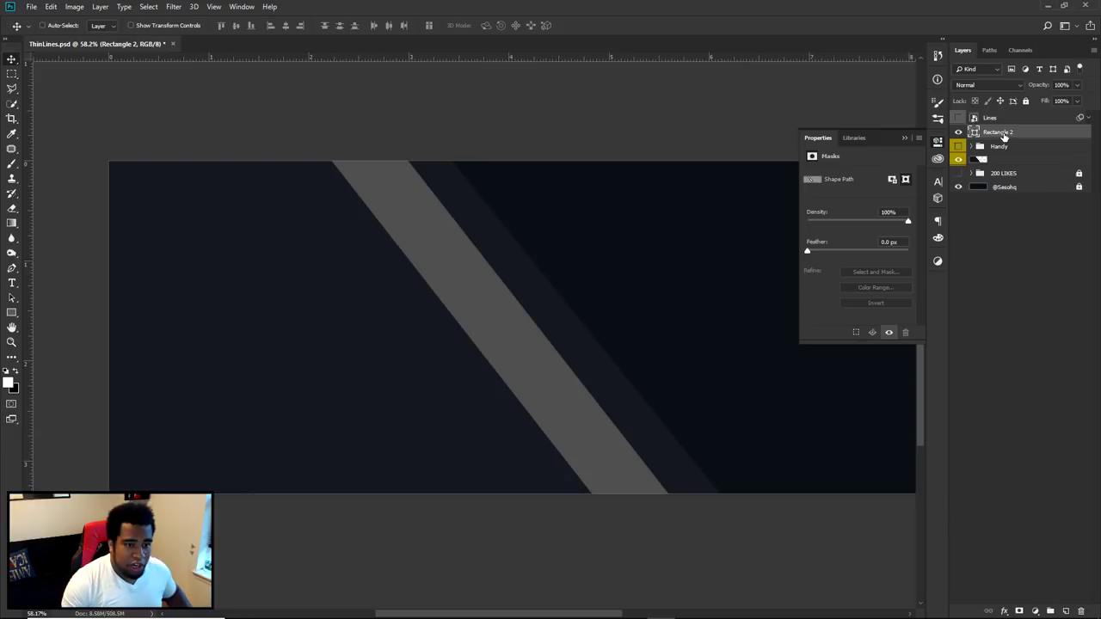
# Add a Color Overlay to the diagonal rectangle using #14171c sampled from the lighter base shape
pyautogui.rightClick(1004, 136)
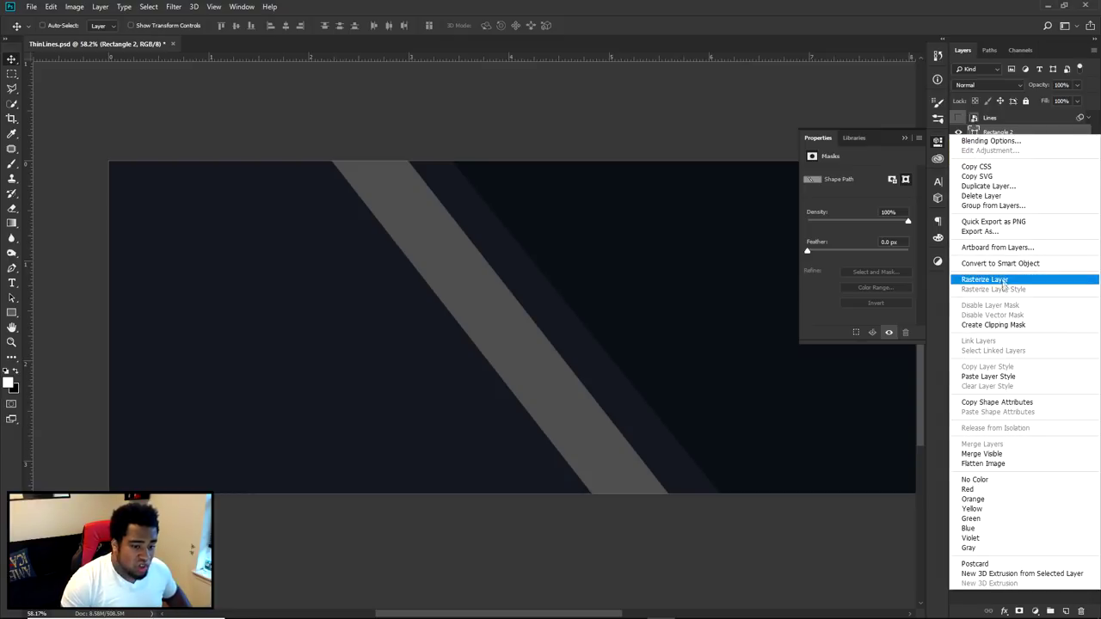
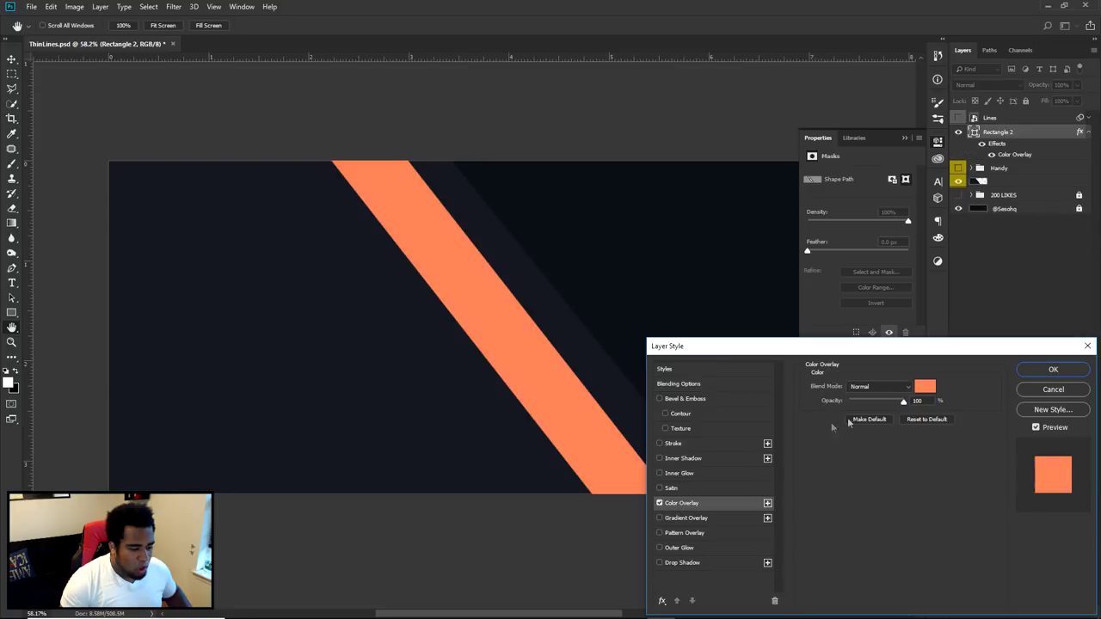
pyautogui.click(924, 393)
pyautogui.click(375, 255)
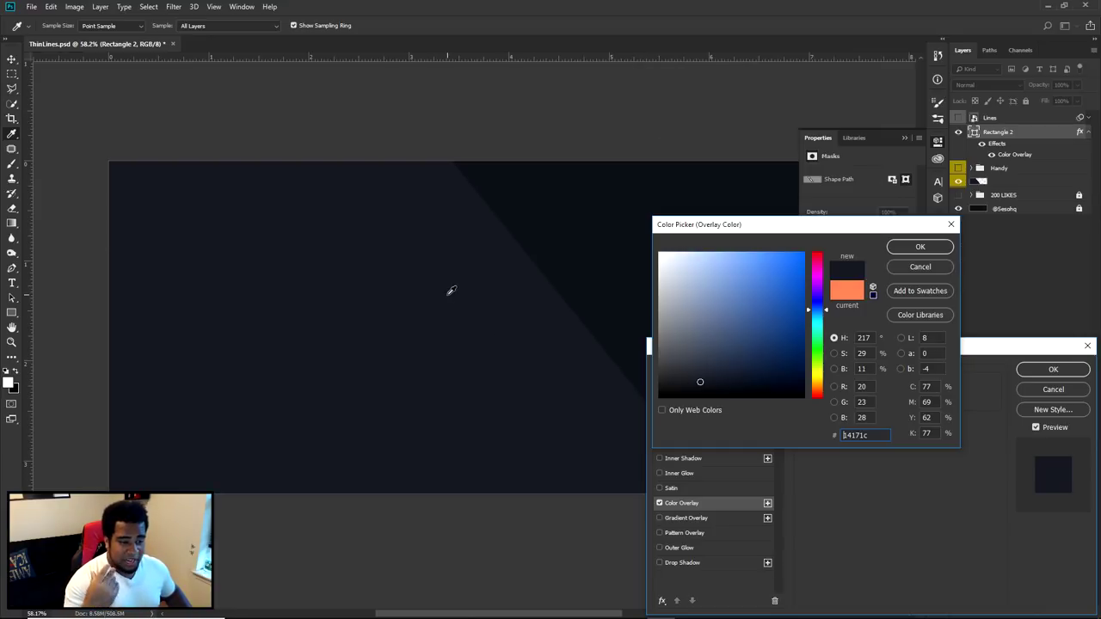
pyautogui.click(919, 248)
pyautogui.click(1052, 369)
# Collapse the Properties panel and move the diagonal rectangle right onto the darker half of the banner
pyautogui.click(938, 140)
pyautogui.press('v')
pyautogui.moveTo(636, 342); pyautogui.dragTo(747, 336)
pyautogui.scroll(-2, 752, 356)
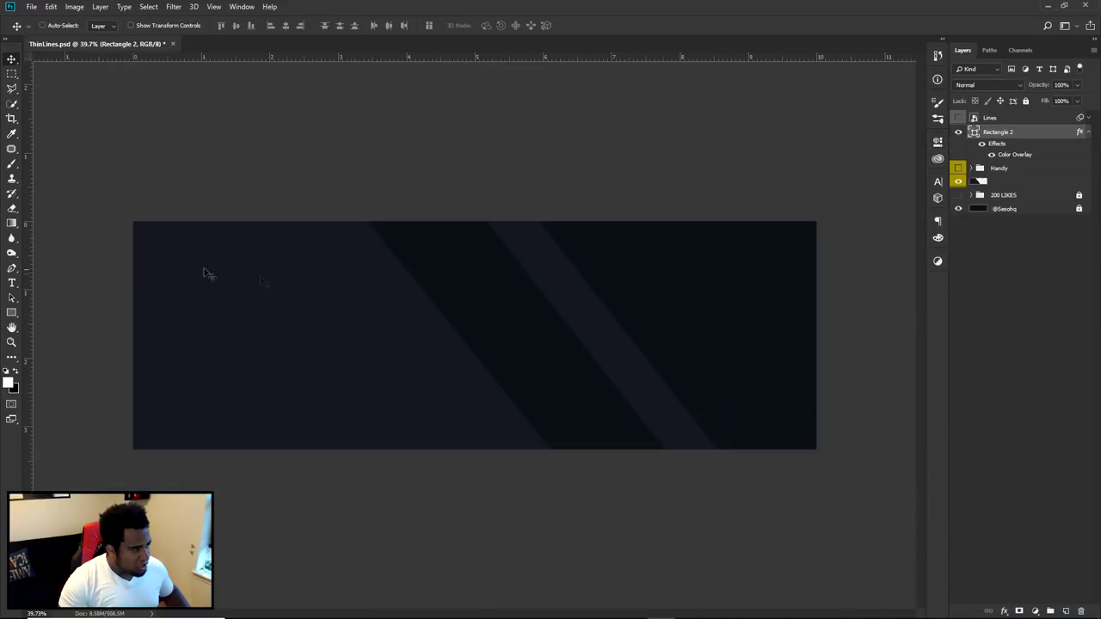
# Set the foreground color to #0d1015, sampled from the dark area between the base shape and the diagonal rectangle
pyautogui.click(9, 383)
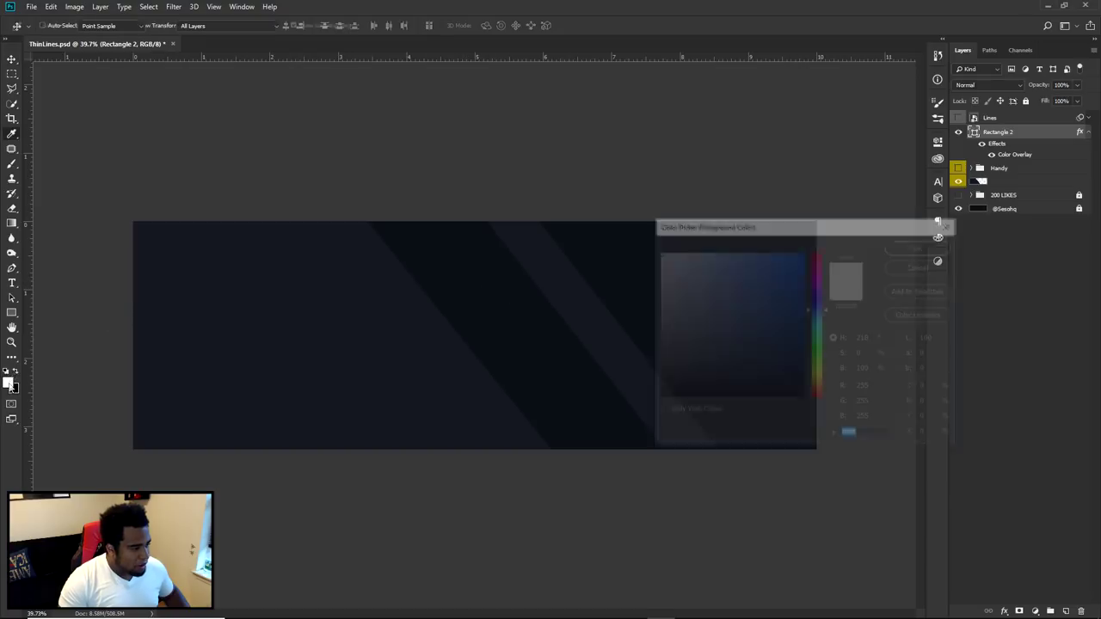
pyautogui.click(491, 285)
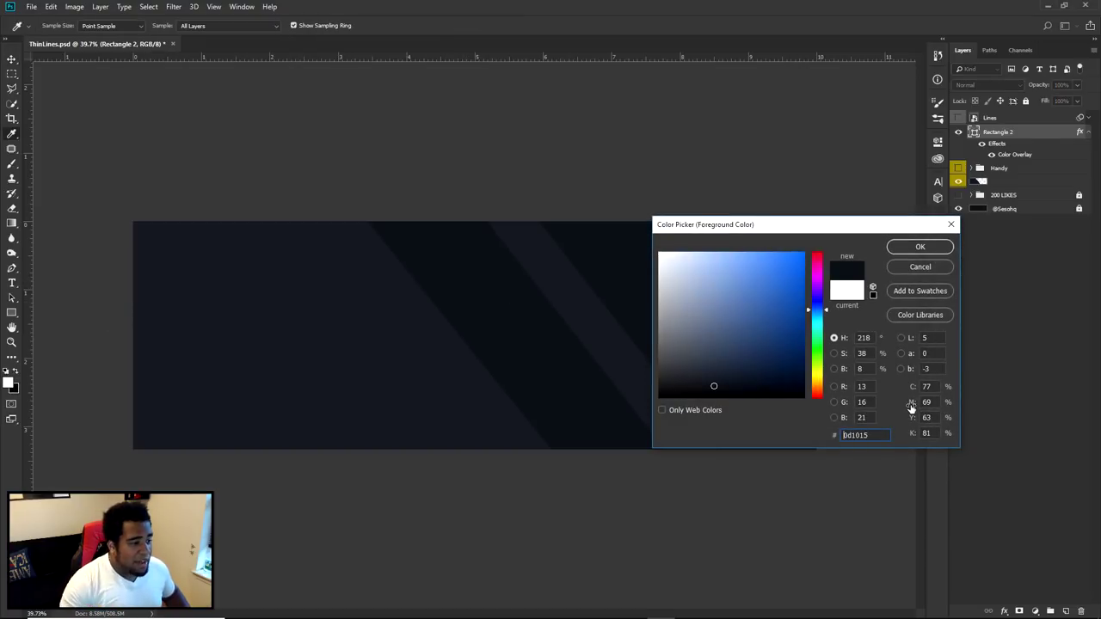
pyautogui.click(920, 246)
# Try moving the lighter base shape to the right, and undo the move
pyautogui.press('v')
pyautogui.click(353, 341)
pyautogui.moveTo(353, 341); pyautogui.dragTo(528, 327)
pyautogui.hotkey('ctrl', 'z')
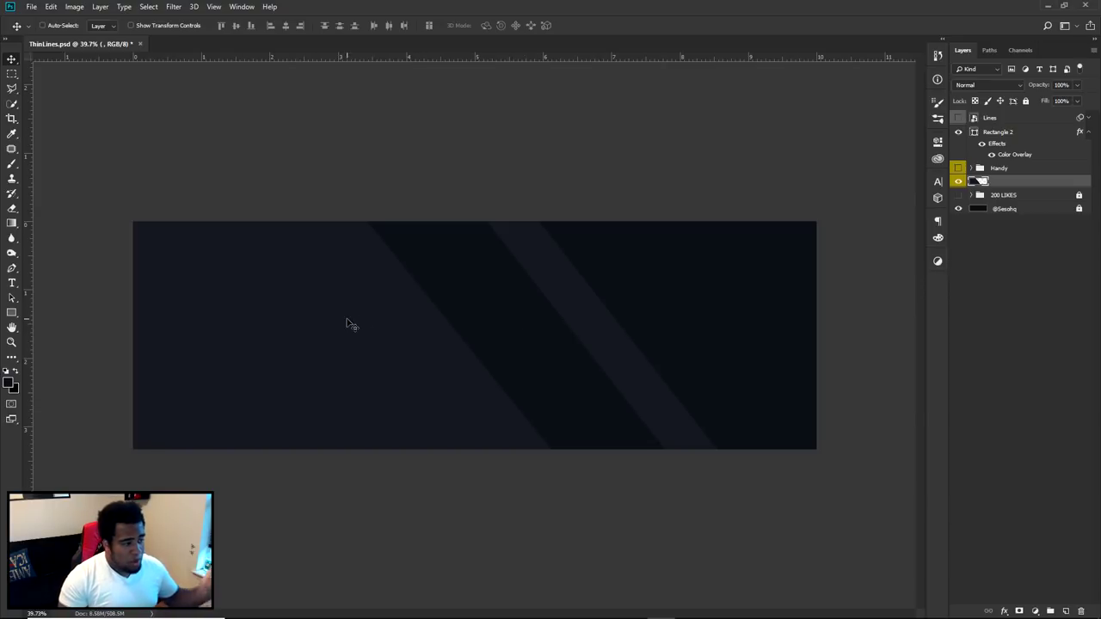
# Draw a straight Pen path along the base shape's diagonal edge and adjust both end points to follow it
pyautogui.press('p')
pyautogui.click(336, 196)
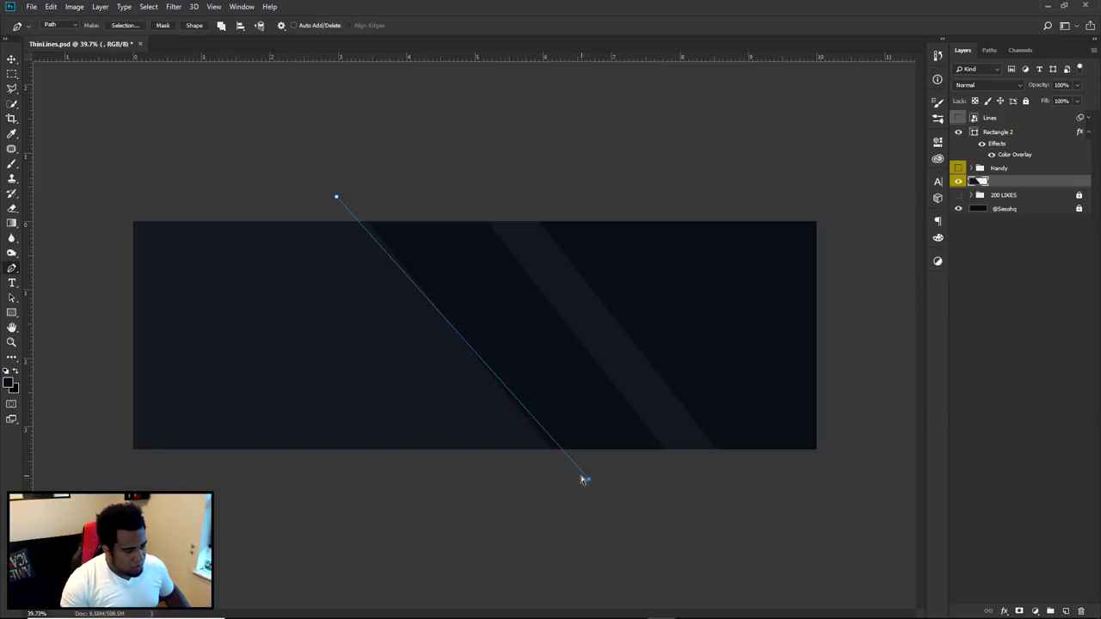
pyautogui.click(565, 467)
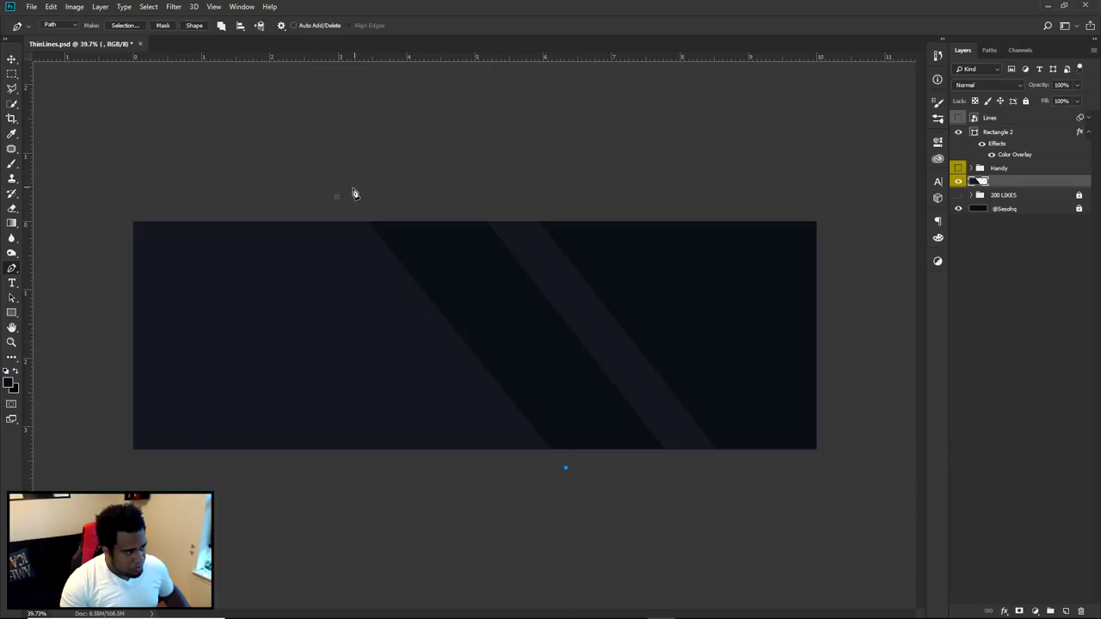
pyautogui.moveTo(338, 199); pyautogui.dragTo(338, 196)
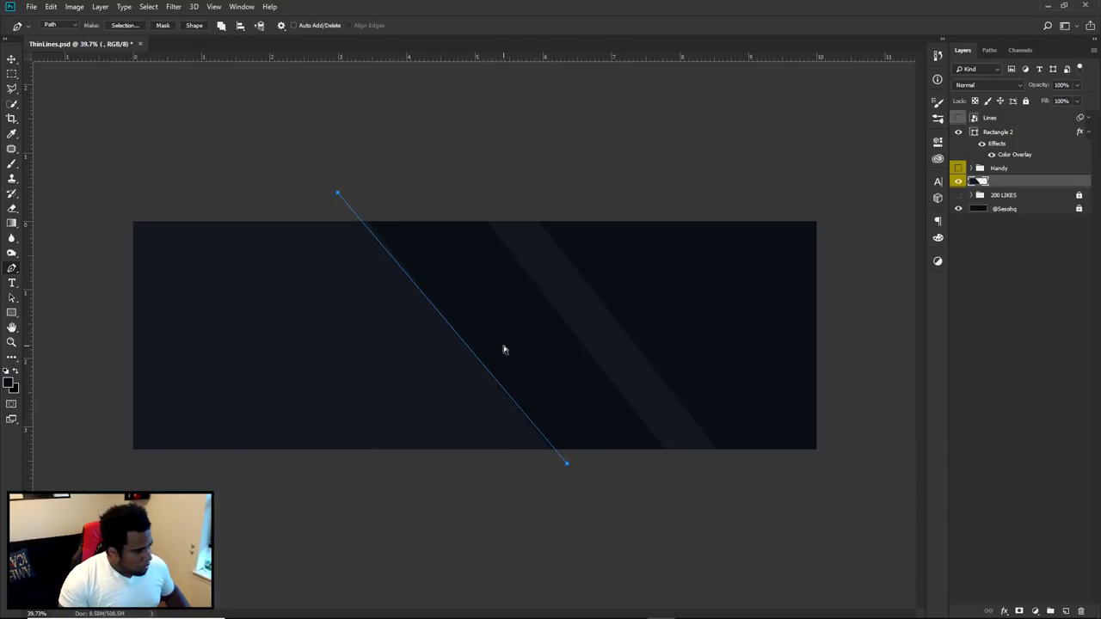
pyautogui.moveTo(567, 465); pyautogui.dragTo(567, 490)
pyautogui.moveTo(337, 191); pyautogui.dragTo(345, 189)
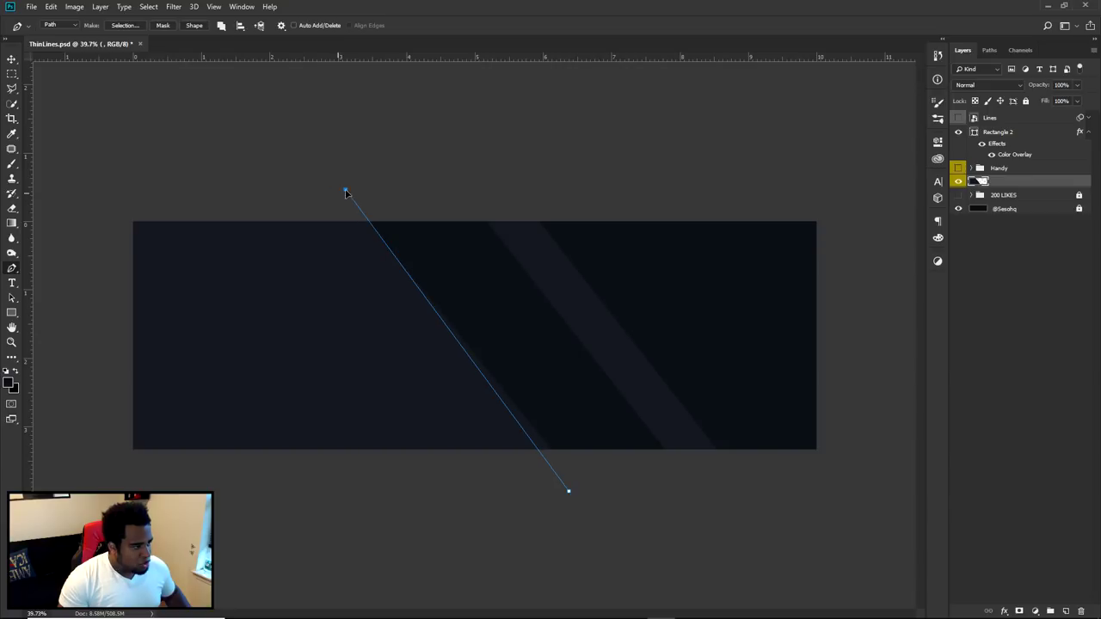
pyautogui.moveTo(571, 494); pyautogui.dragTo(573, 481)
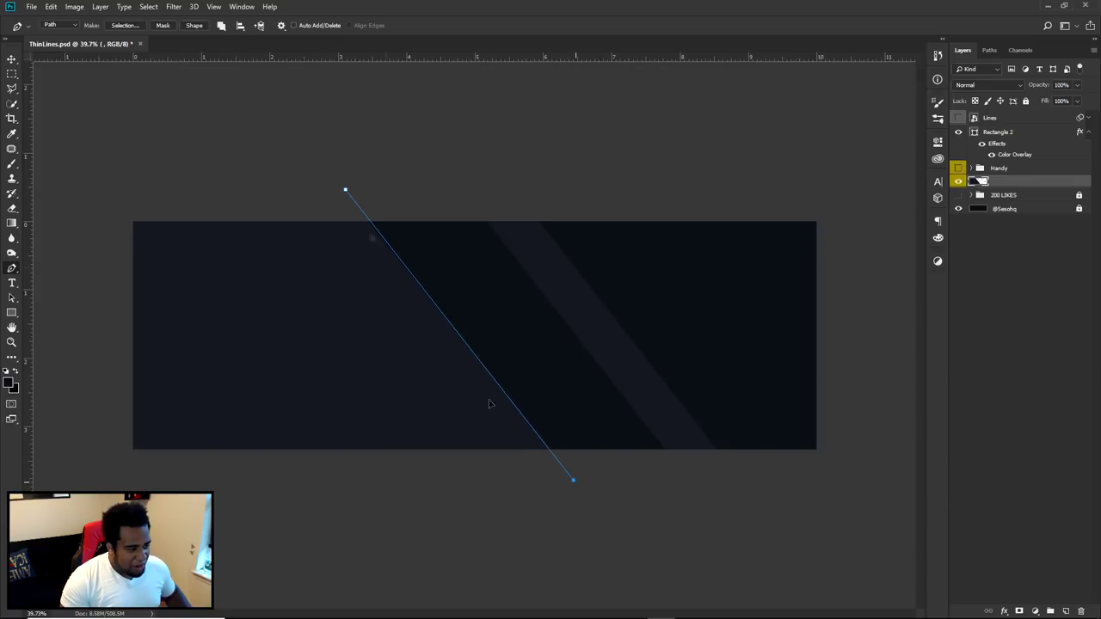
# Close the Pen path around the lighter left side of the banner, and delete the path
pyautogui.click(103, 488)
pyautogui.click(81, 180)
pyautogui.click(302, 170)
pyautogui.click(345, 190)
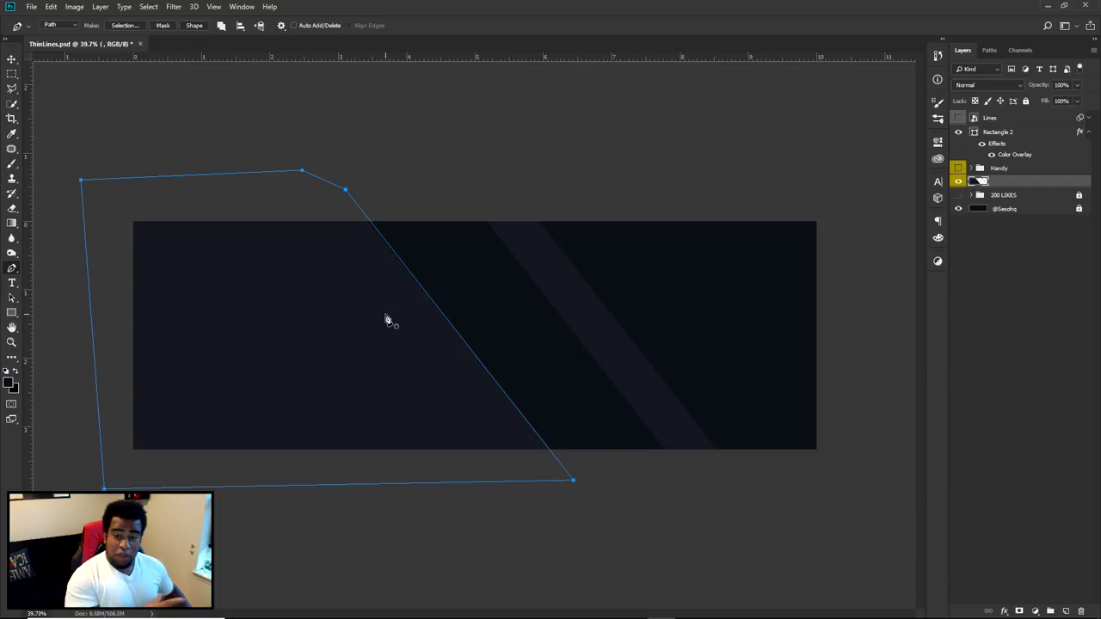
pyautogui.rightClick(415, 274)
pyautogui.click(462, 286)
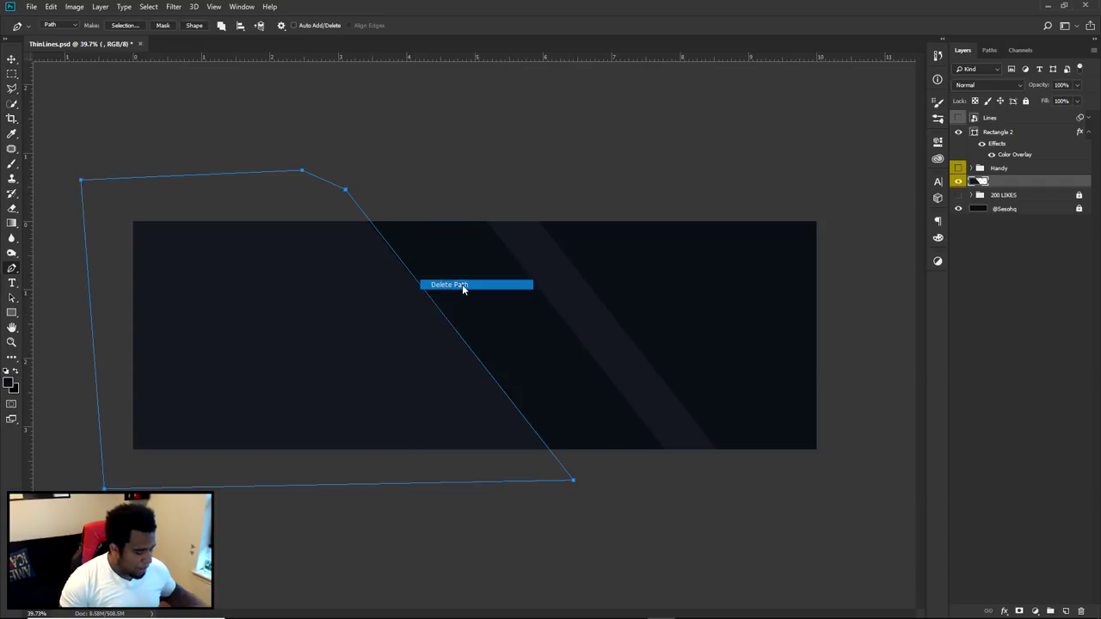
# Move the diagonal rectangle left onto the lighter base shape and rasterize its layer style
pyautogui.press('v')
pyautogui.moveTo(597, 307); pyautogui.dragTo(566, 332)
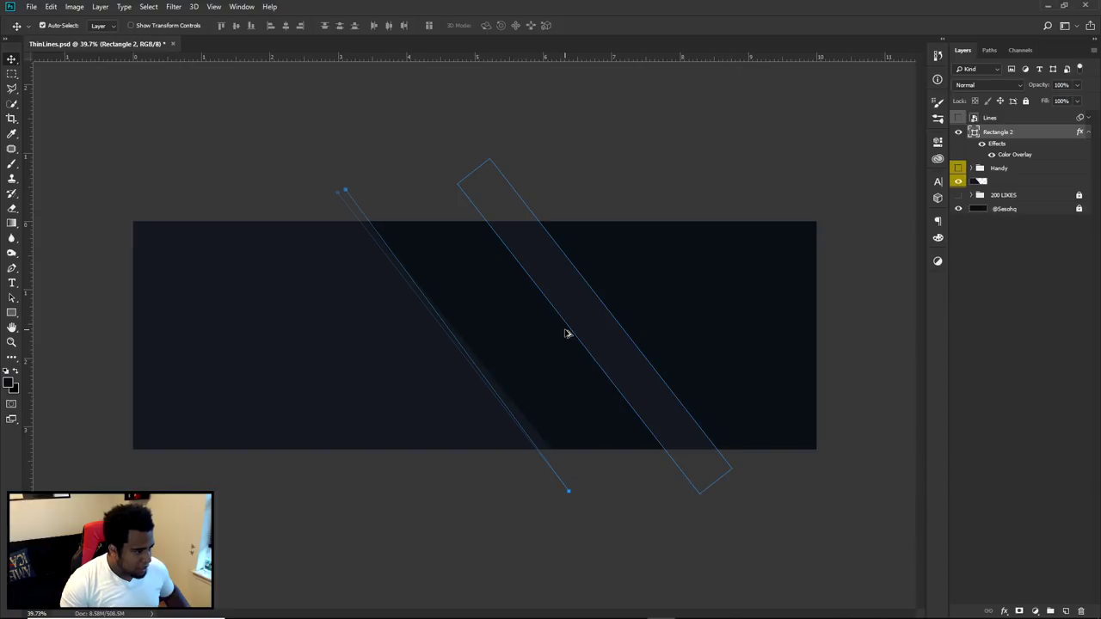
pyautogui.moveTo(566, 333); pyautogui.dragTo(451, 353)
pyautogui.rightClick(1030, 137)
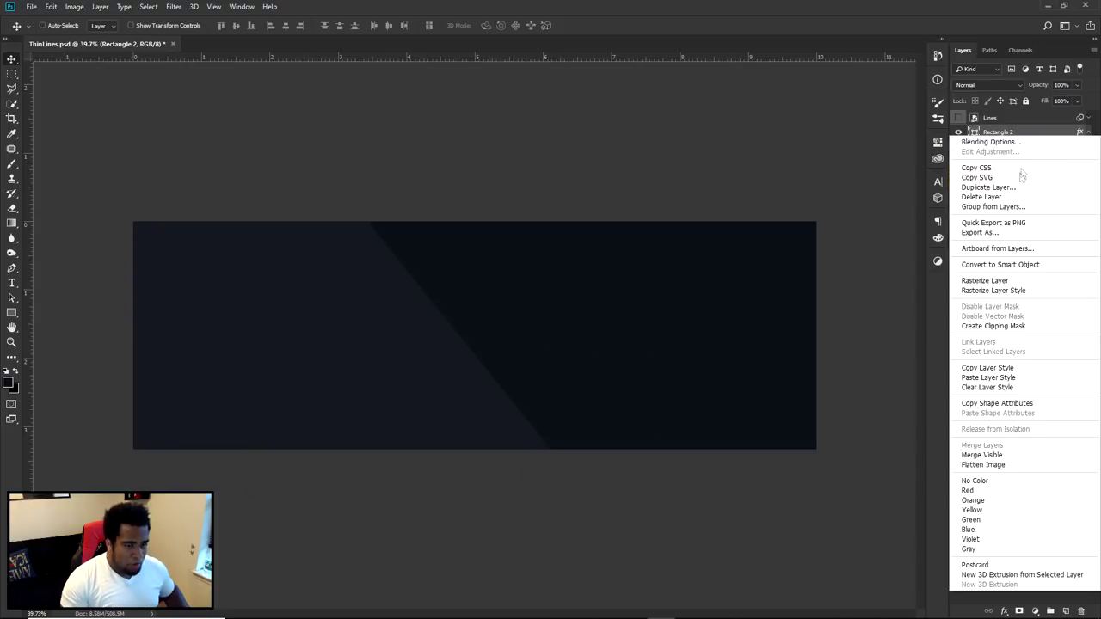
pyautogui.click(998, 290)
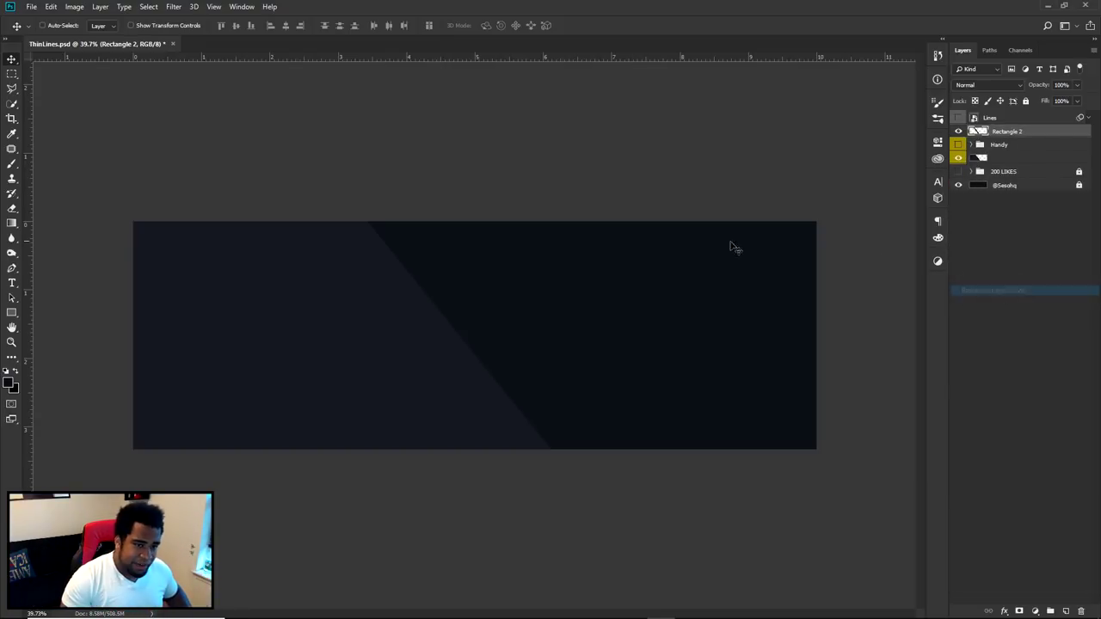
# Try a Lightness of +26 on the diagonal rectangle with Hue/Saturation, and cancel the adjustment
pyautogui.hotkey('ctrl', 'u')
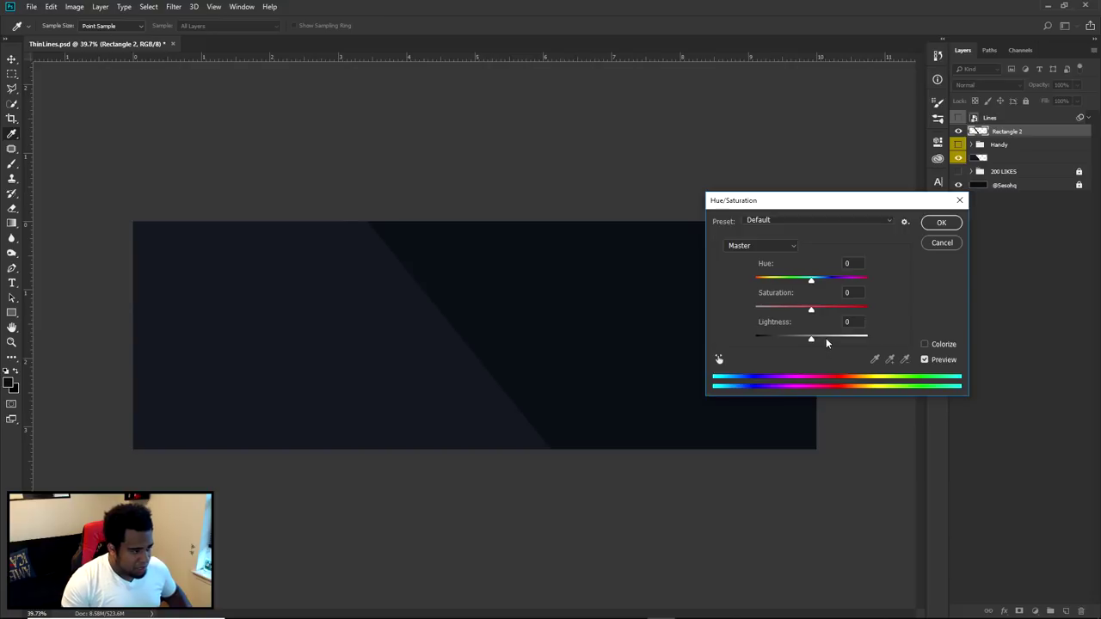
pyautogui.click(826, 338)
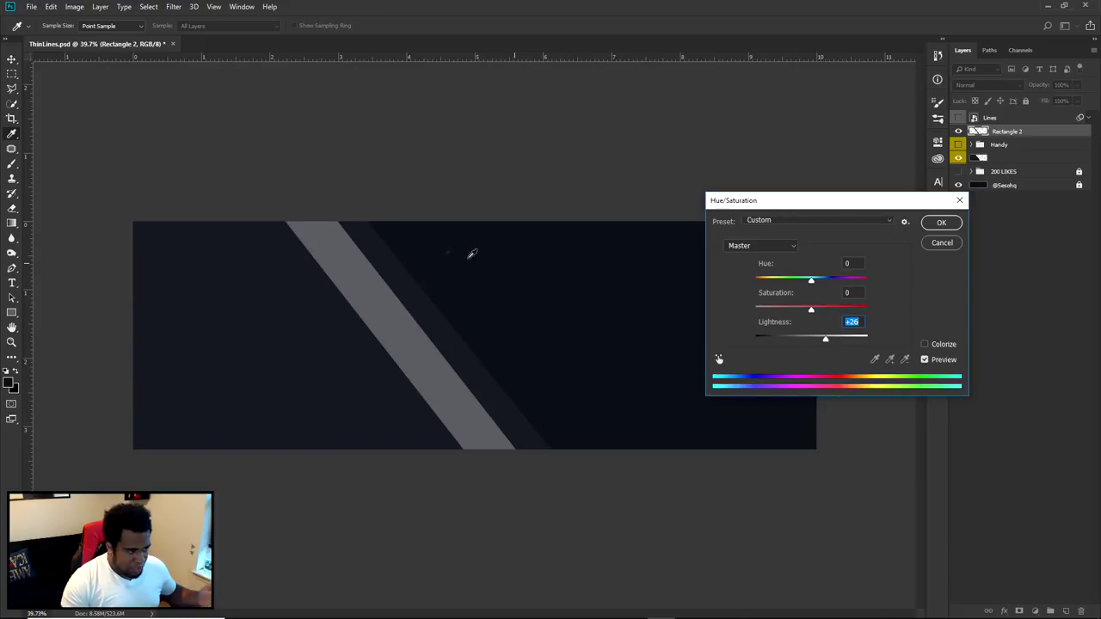
pyautogui.click(940, 242)
pyautogui.press('v')
pyautogui.scroll(3, 341, 313)
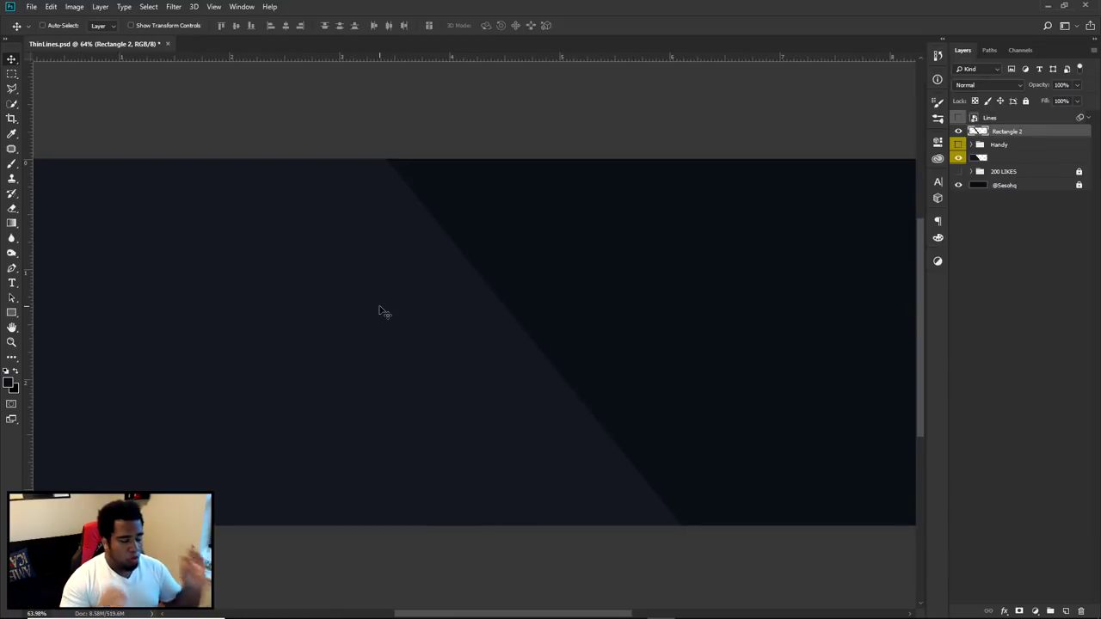
# Set the diagonal rectangle layer's Fill to 0% and rename it "Inner shadow"
pyautogui.click(1078, 102)
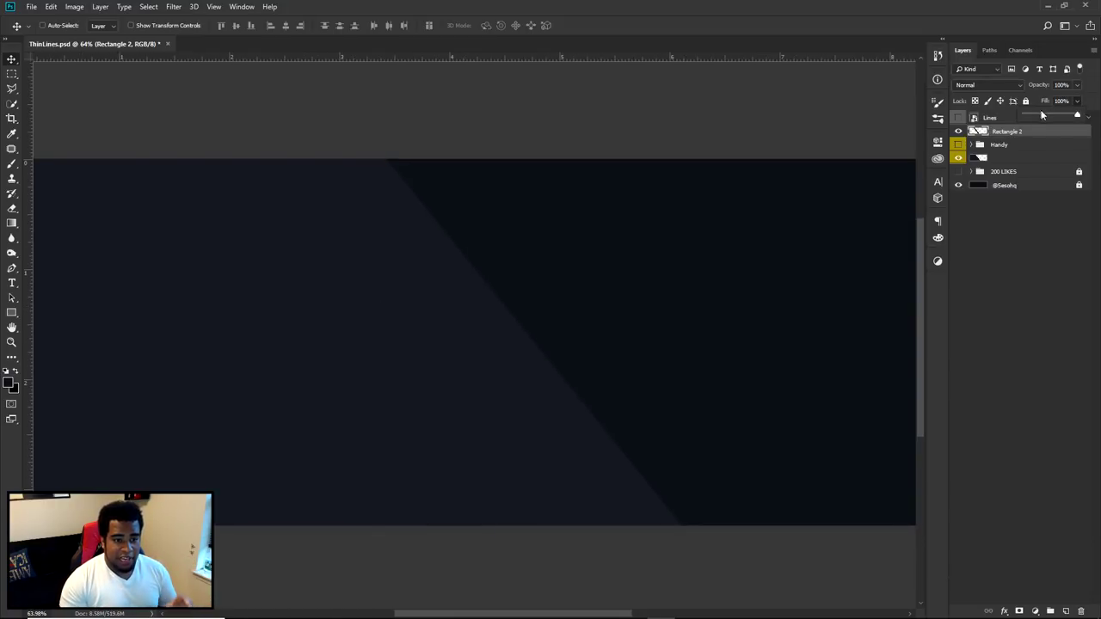
pyautogui.moveTo(1041, 117); pyautogui.dragTo(1015, 120)
pyautogui.doubleClick(1006, 131)
pyautogui.press('BackSpace')
pyautogui.write('Inner shadow')
pyautogui.press('Return')
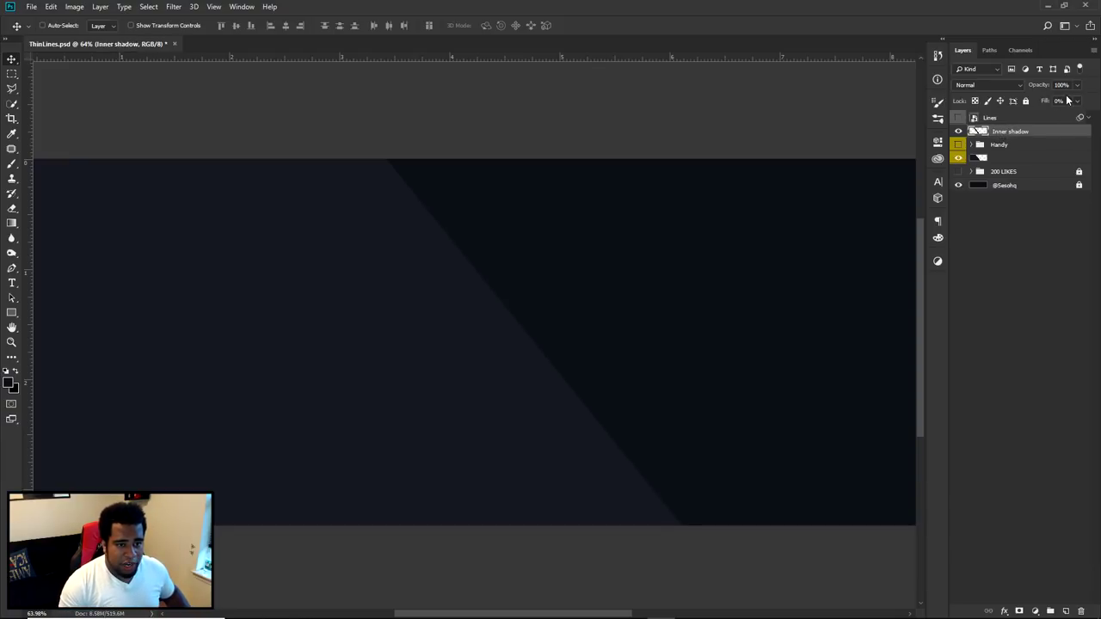
# Add an Inner Shadow effect to the rectangle using Multiply, 70% opacity, 120° angle, 0 px distance, 0% choke and 55 px size
pyautogui.doubleClick(1039, 136)
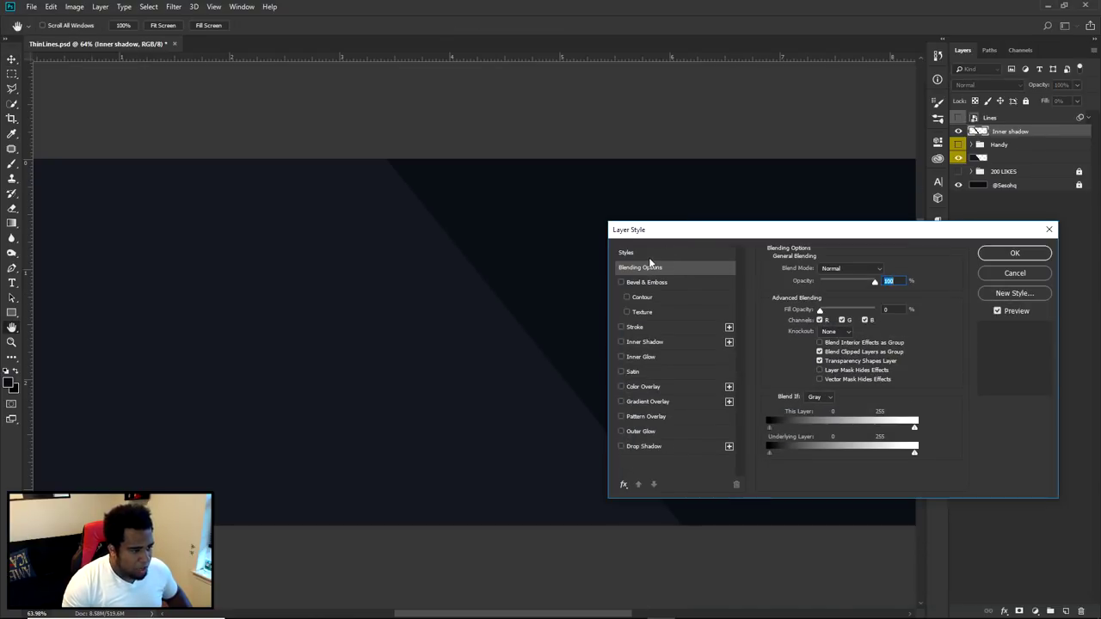
pyautogui.click(647, 343)
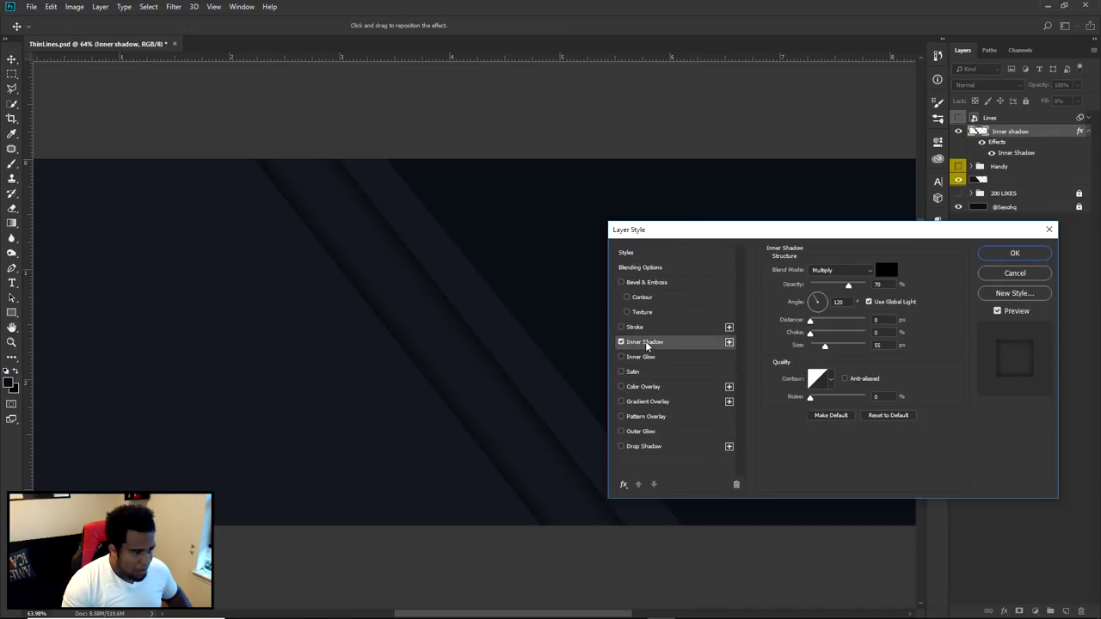
pyautogui.moveTo(731, 234); pyautogui.dragTo(643, 185)
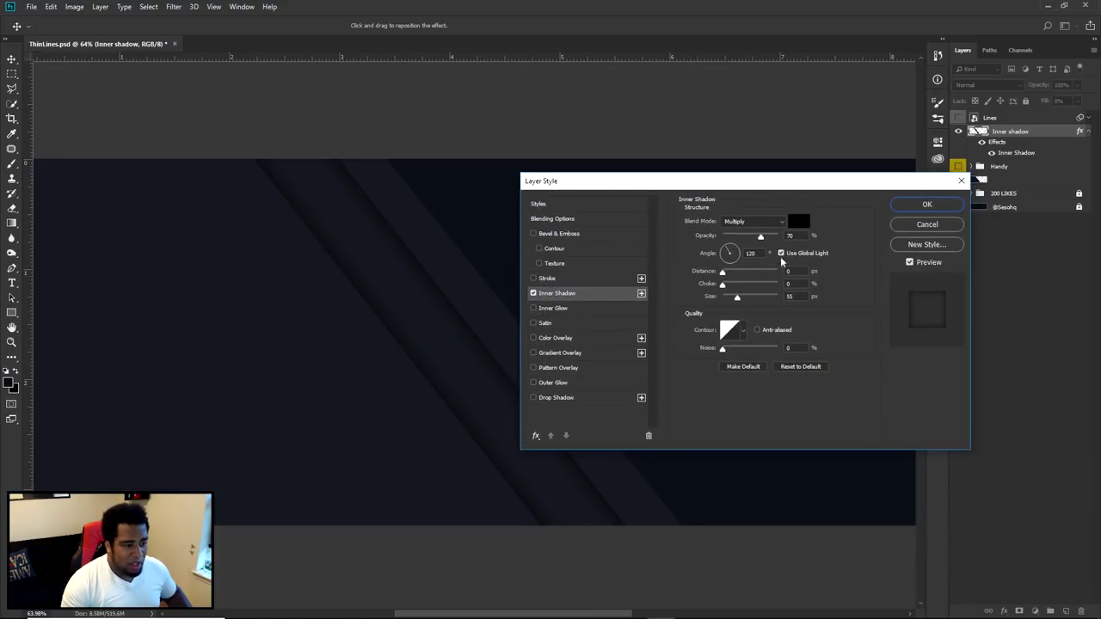
pyautogui.click(757, 234)
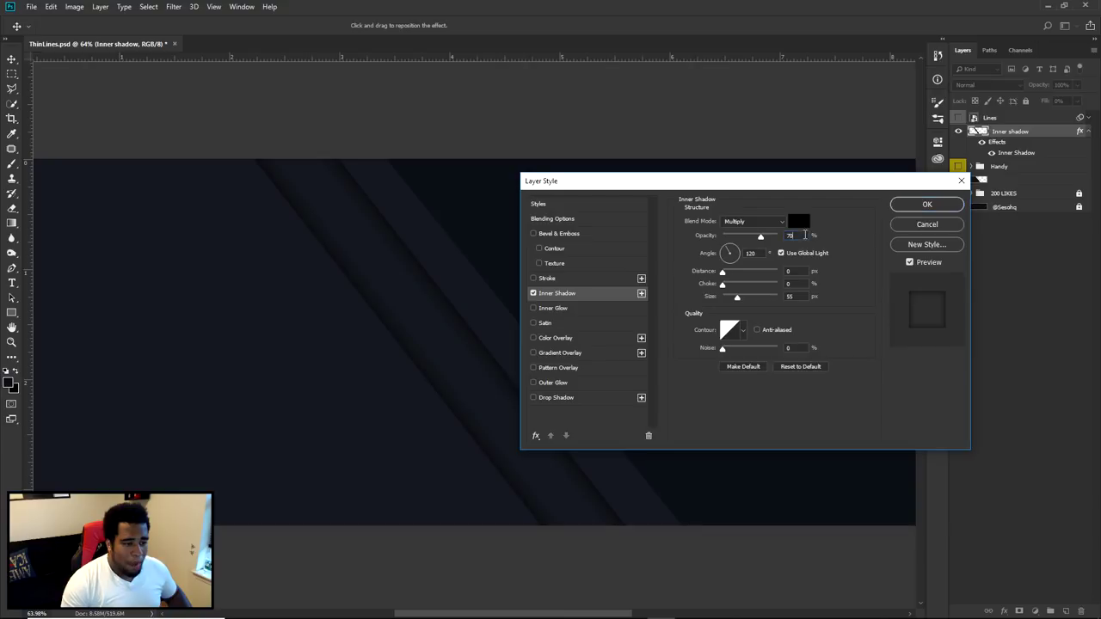
pyautogui.click(750, 253)
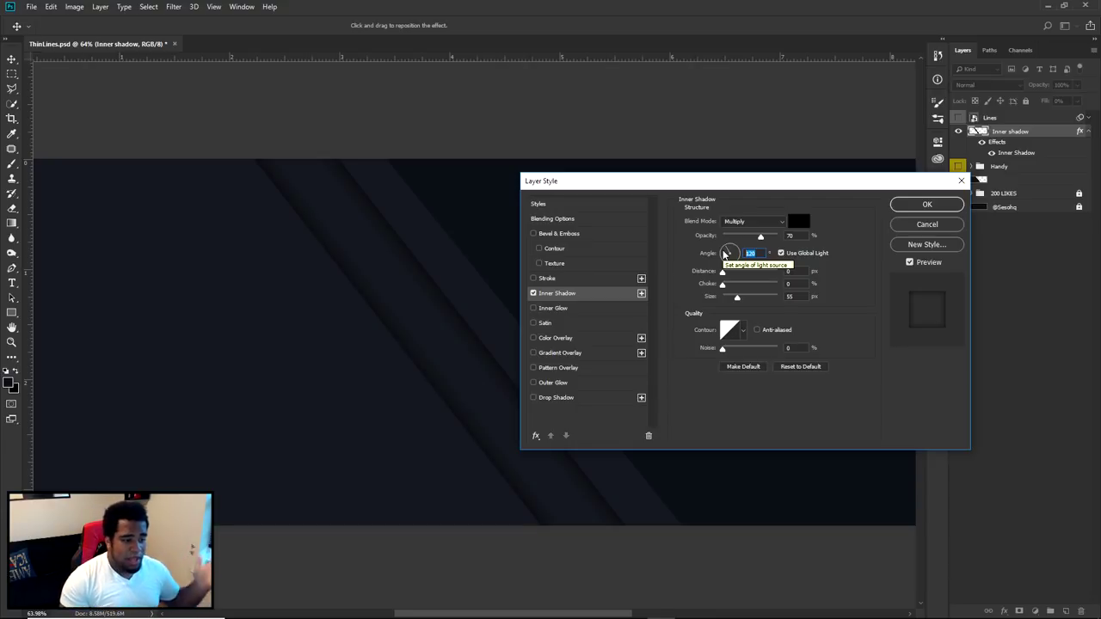
pyautogui.click(791, 284)
pyautogui.click(796, 296)
pyautogui.click(927, 206)
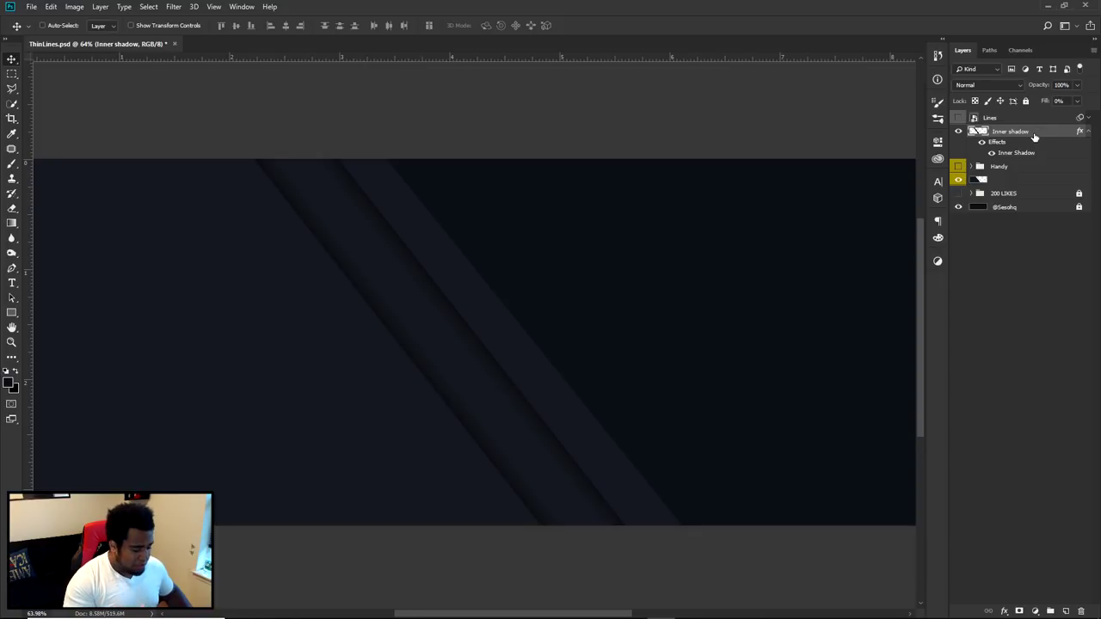
# Duplicate the Inner shadow layer, hide the copy's effect, move it right over the dark area and set its Fill to 100%
pyautogui.hotkey('ctrl', 'j')
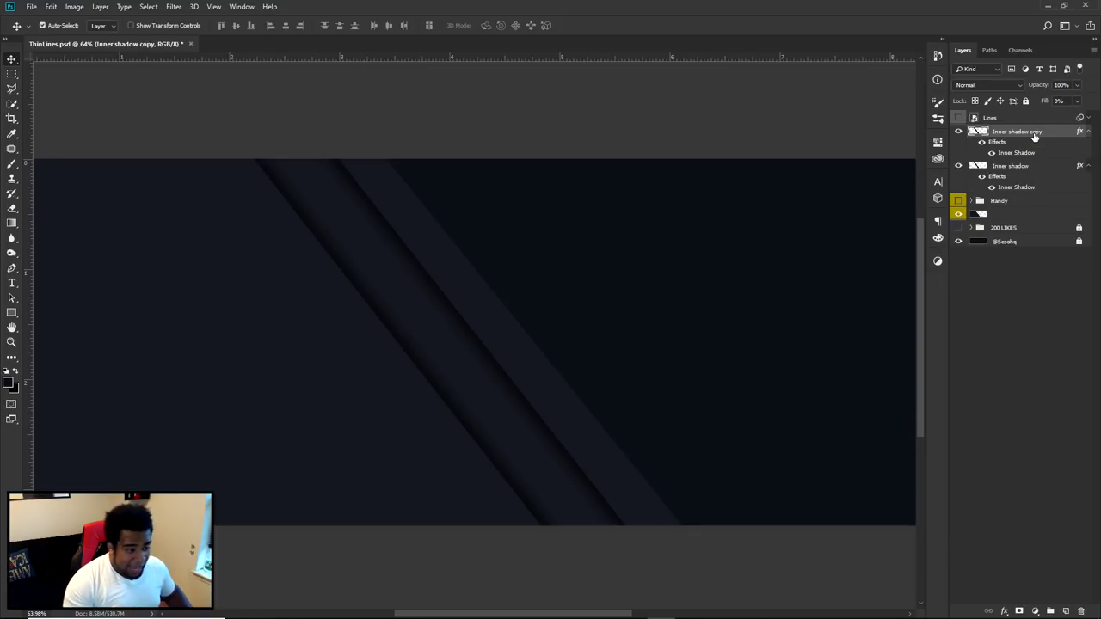
pyautogui.hotkey('ctrl', 'z')
pyautogui.moveTo(479, 388); pyautogui.dragTo(712, 370)
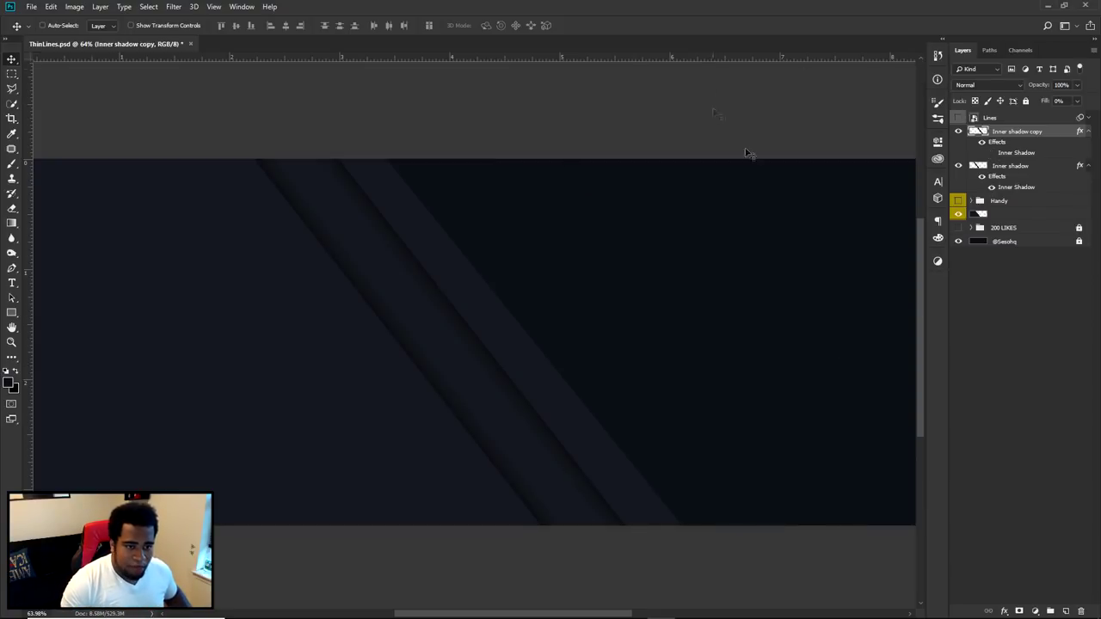
pyautogui.click(1075, 102)
pyautogui.moveTo(1040, 116); pyautogui.dragTo(1089, 112)
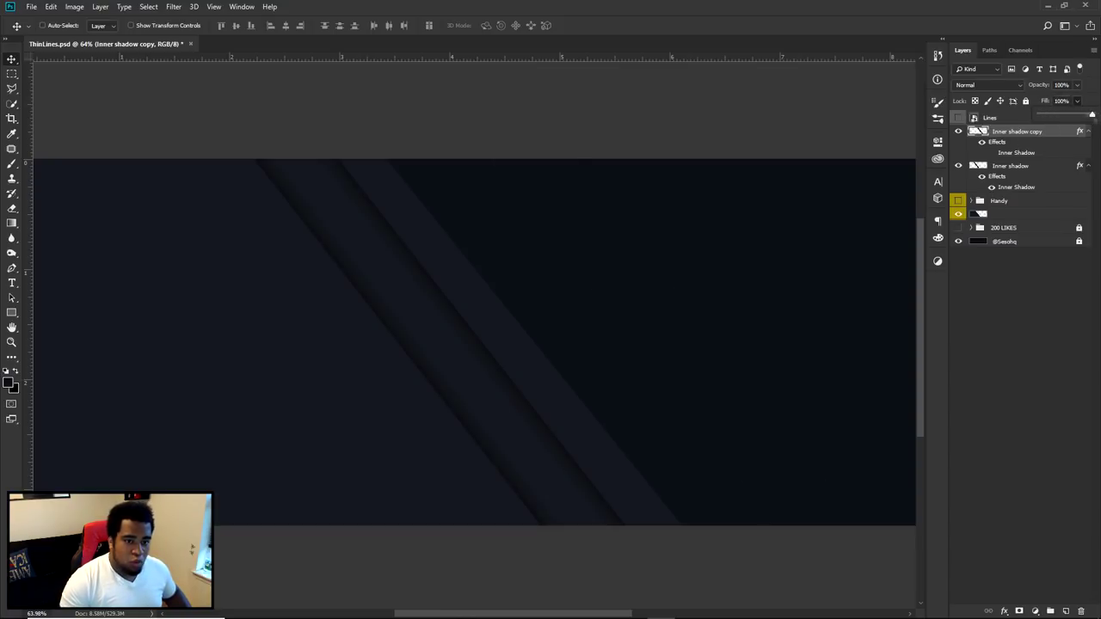
pyautogui.scroll(2, 774, 285)
pyautogui.scroll(-2, 774, 285)
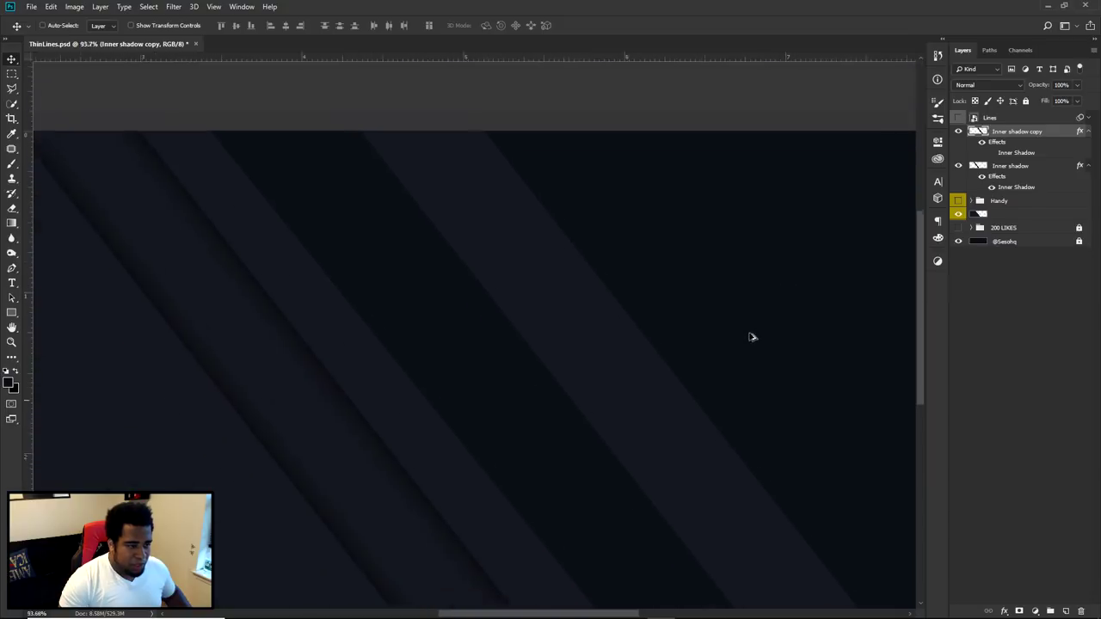
# Load the copied stripe's outline as a selection, shift it left and delete the overlapping part to narrow the stripe, and deselect
pyautogui.keyDown('ctrl'); pyautogui.click(977, 133); pyautogui.keyUp('ctrl')
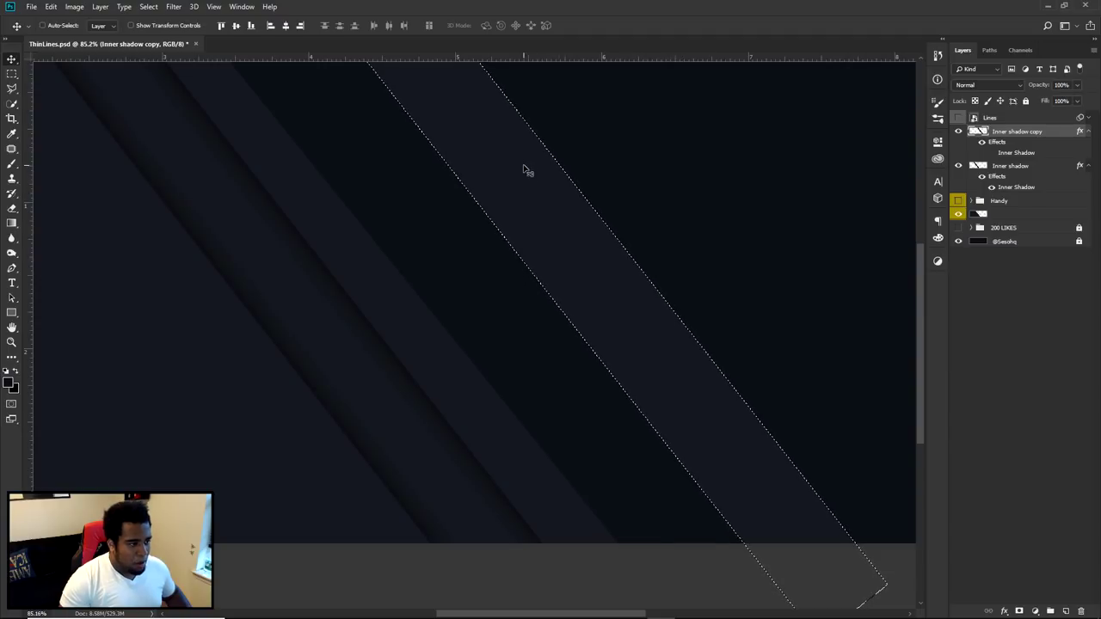
pyautogui.click(12, 74)
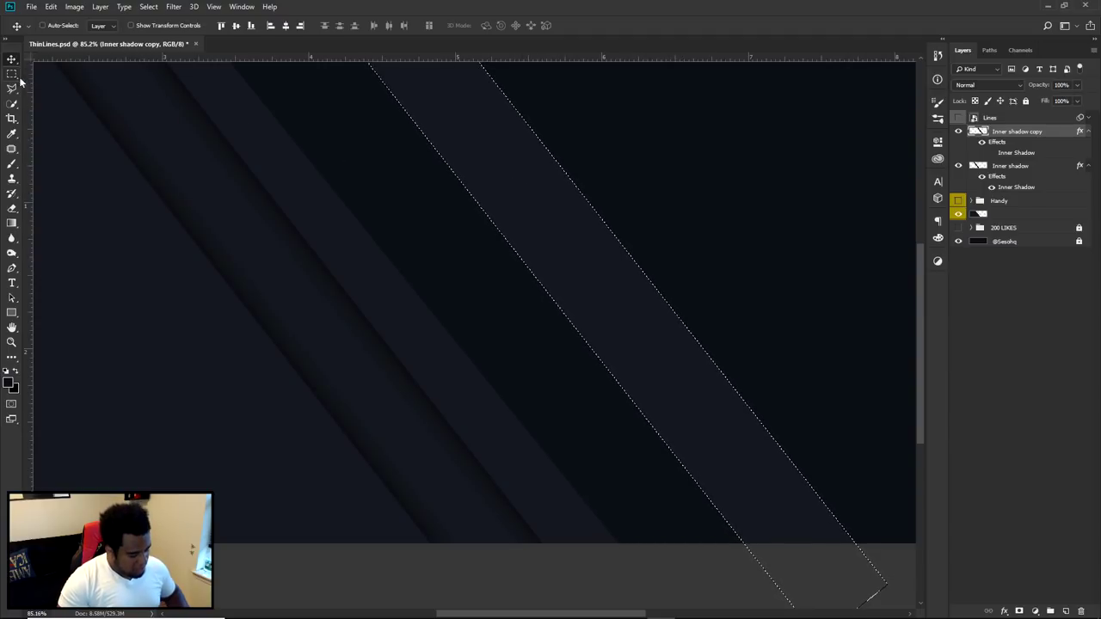
pyautogui.rightClick(12, 74)
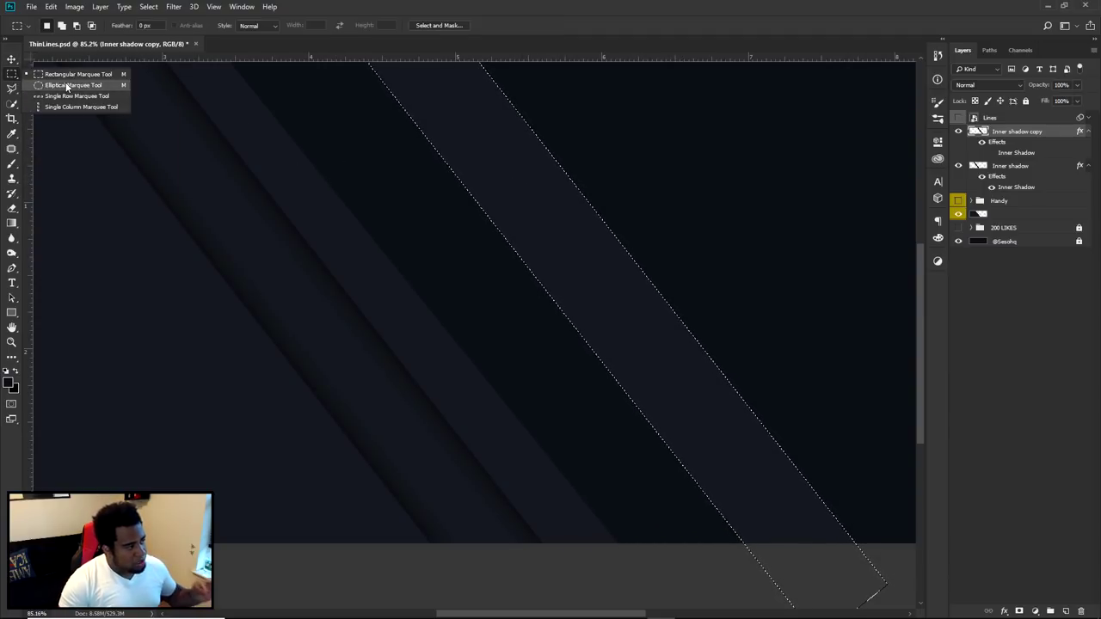
pyautogui.click(71, 76)
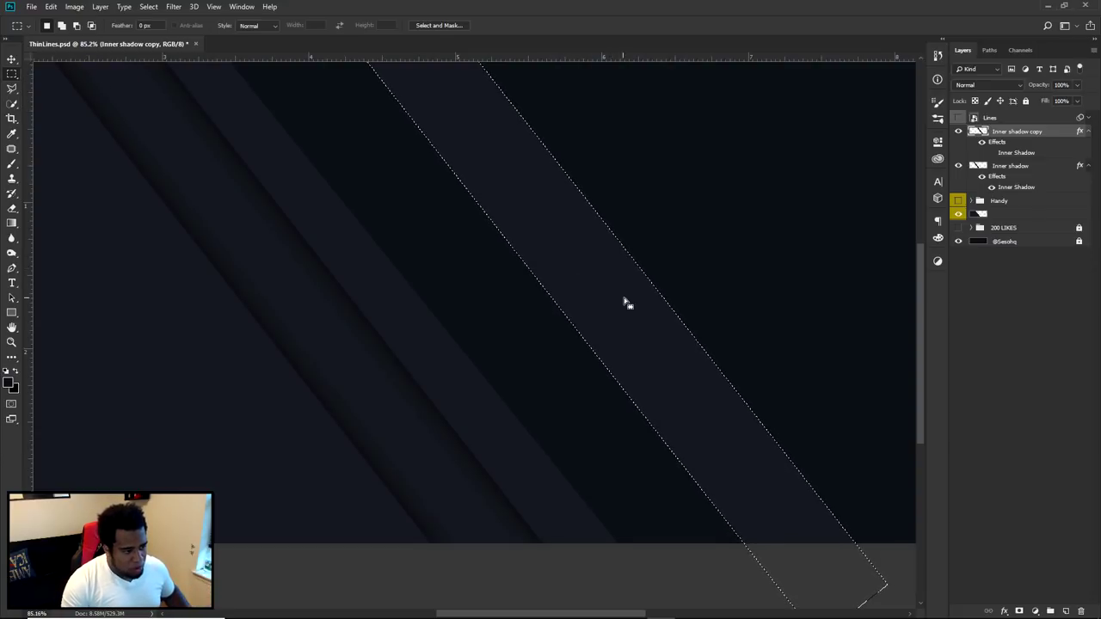
pyautogui.moveTo(623, 300)
pyautogui.mouseDown()
pyautogui.moveTo(700, 209)
pyautogui.moveTo(585, 270)
pyautogui.moveTo(627, 307)
pyautogui.moveTo(568, 327)
pyautogui.moveTo(582, 319)
pyautogui.moveTo(594, 335)
pyautogui.moveTo(574, 350)
pyautogui.moveTo(611, 336)
pyautogui.moveTo(603, 344)
pyautogui.mouseUp()
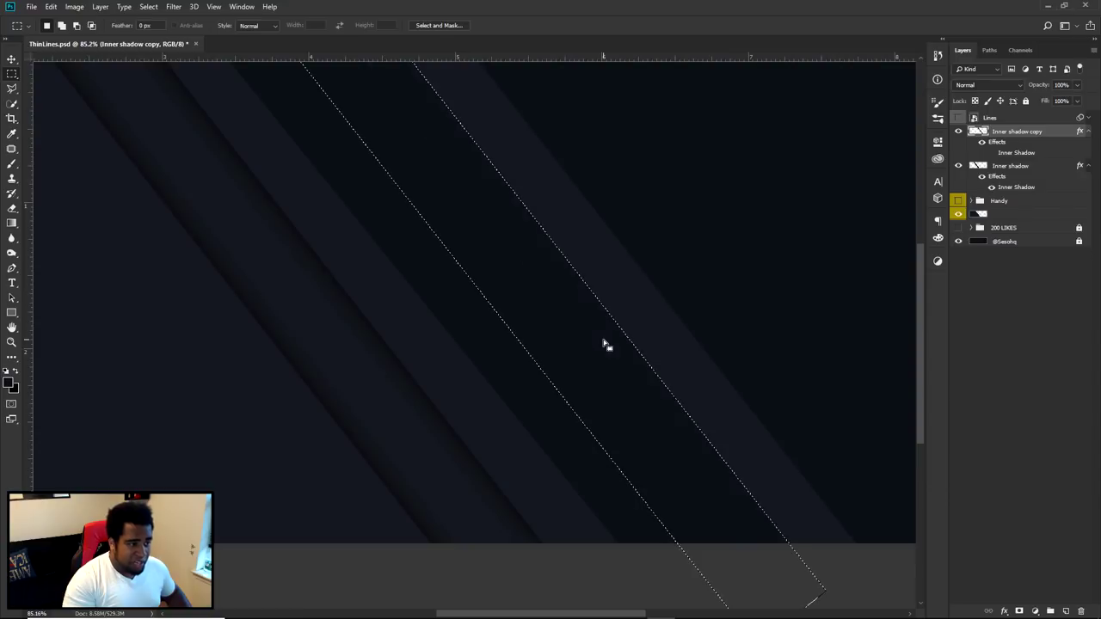
pyautogui.hotkey('ctrl', 'd')
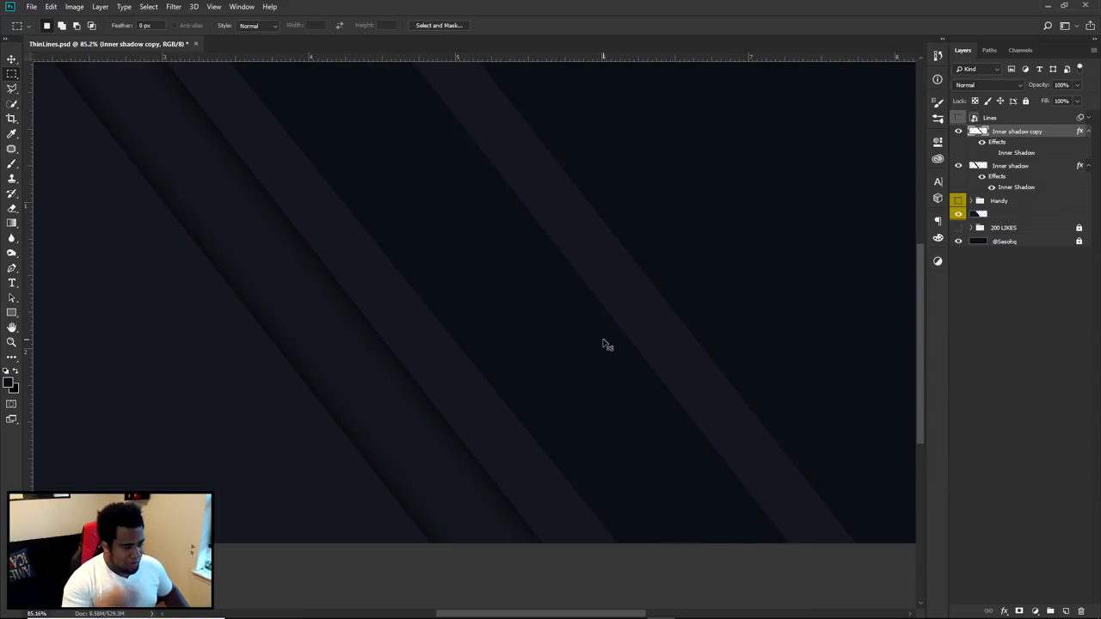
# Move the narrowed stripe left into the middle of the shadowed diagonal band
pyautogui.press('v')
pyautogui.hotkey('ctrl', '0')
pyautogui.moveTo(647, 293); pyautogui.dragTo(409, 347)
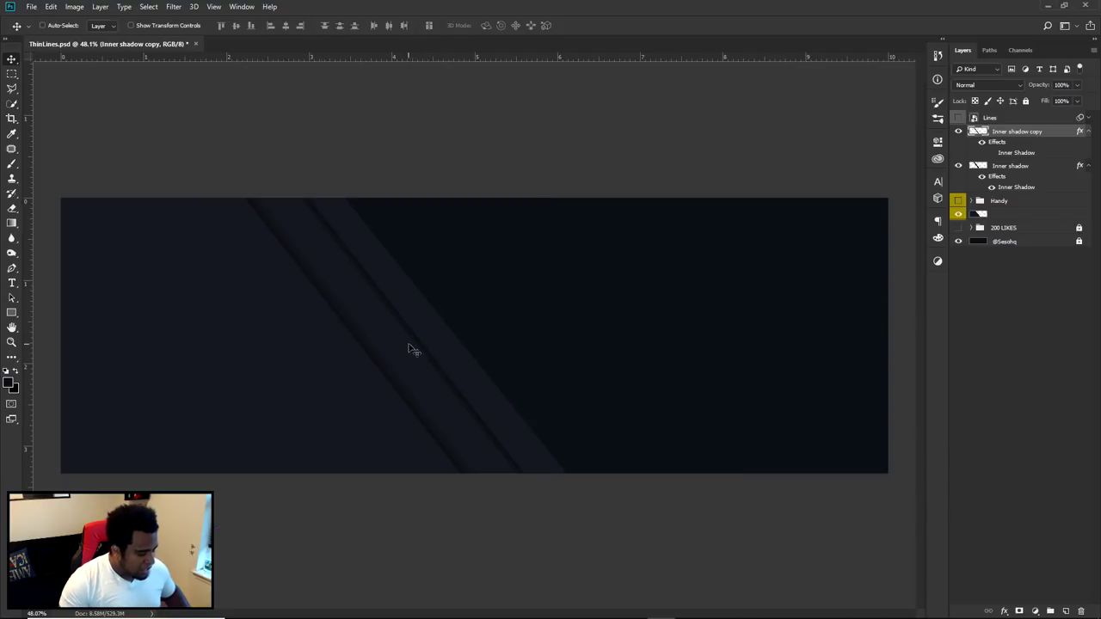
# Try Hue/Saturation Lightness values of +14 and +23 on the narrowed stripe, cancelling both adjustments
pyautogui.hotkey('ctrl', 'u')
pyautogui.moveTo(811, 336); pyautogui.dragTo(820, 340)
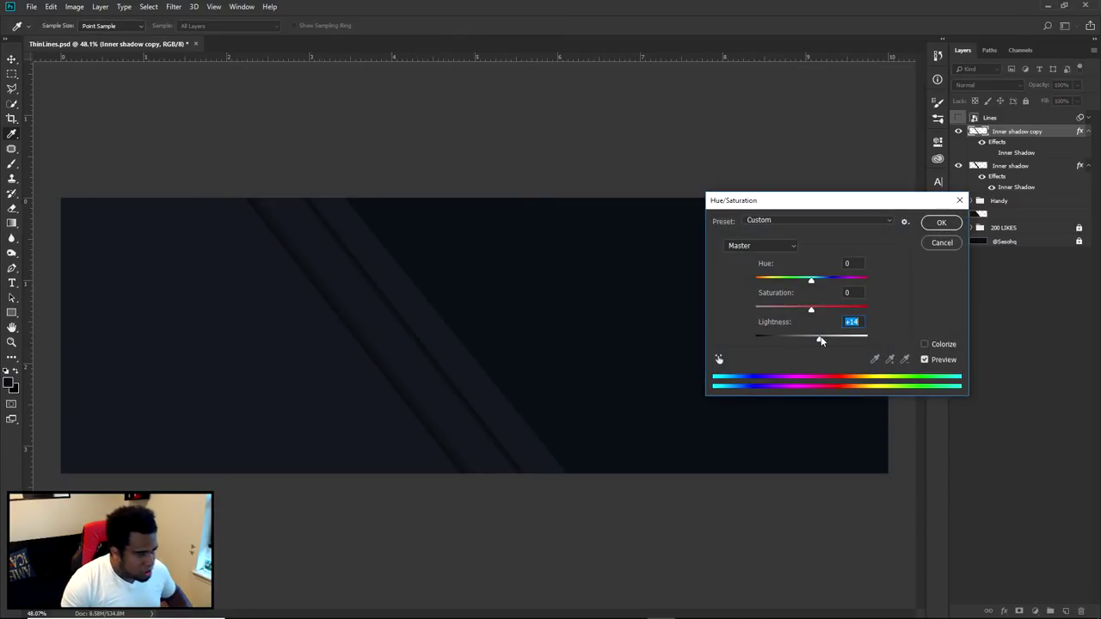
pyautogui.click(943, 242)
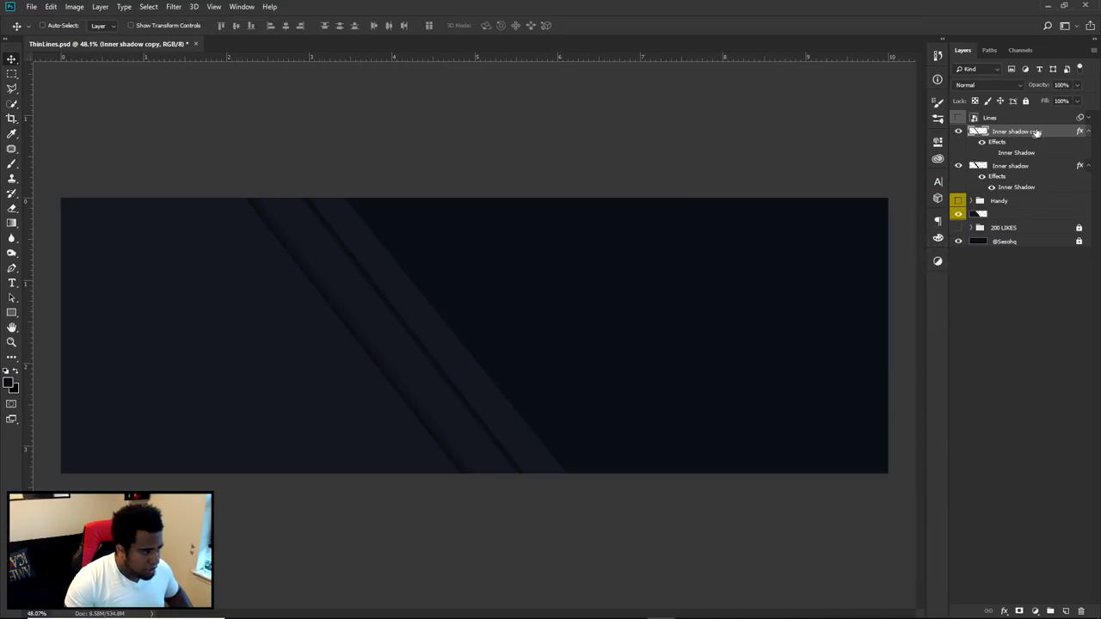
pyautogui.scroll(8, 393, 366)
pyautogui.moveTo(408, 370); pyautogui.dragTo(419, 383)
pyautogui.hotkey('ctrl', 'u')
pyautogui.moveTo(811, 336); pyautogui.dragTo(825, 341)
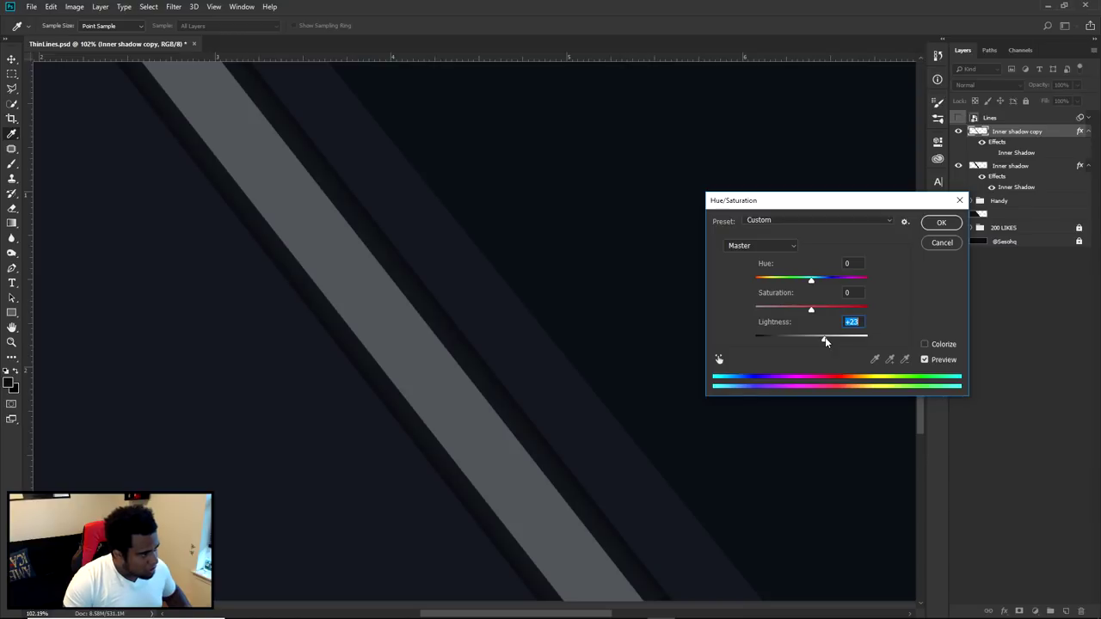
pyautogui.click(939, 244)
pyautogui.scroll(-8, 568, 321)
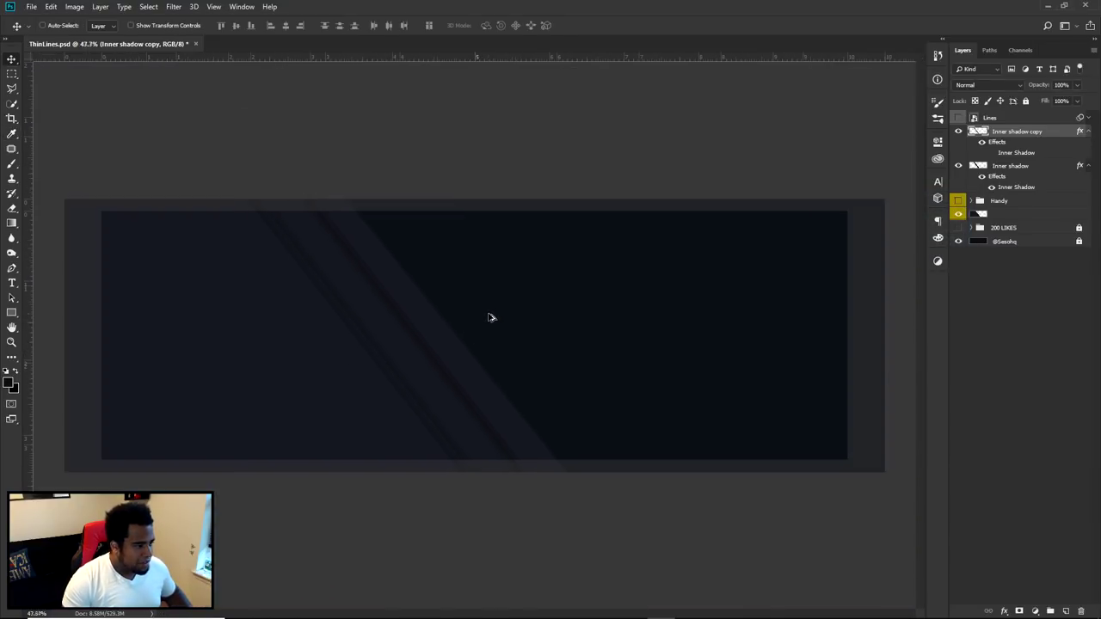
# Move the narrowed stripe out over the dark area and back inside the shadowed band
pyautogui.scroll(2, 352, 317)
pyautogui.moveTo(361, 320); pyautogui.dragTo(702, 313)
pyautogui.moveTo(619, 311); pyautogui.dragTo(682, 337)
pyautogui.moveTo(448, 359); pyautogui.dragTo(430, 365)
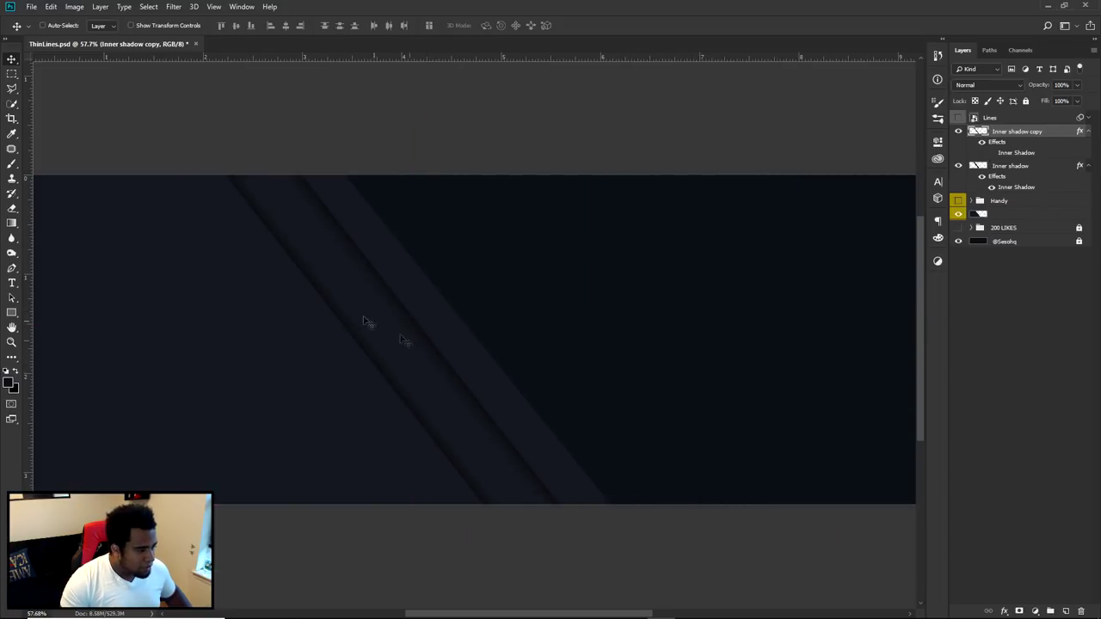
# Add a Gradient Overlay to the narrowed stripe and open its blue-to-dark gradient in the Gradient Editor
pyautogui.doubleClick(1052, 133)
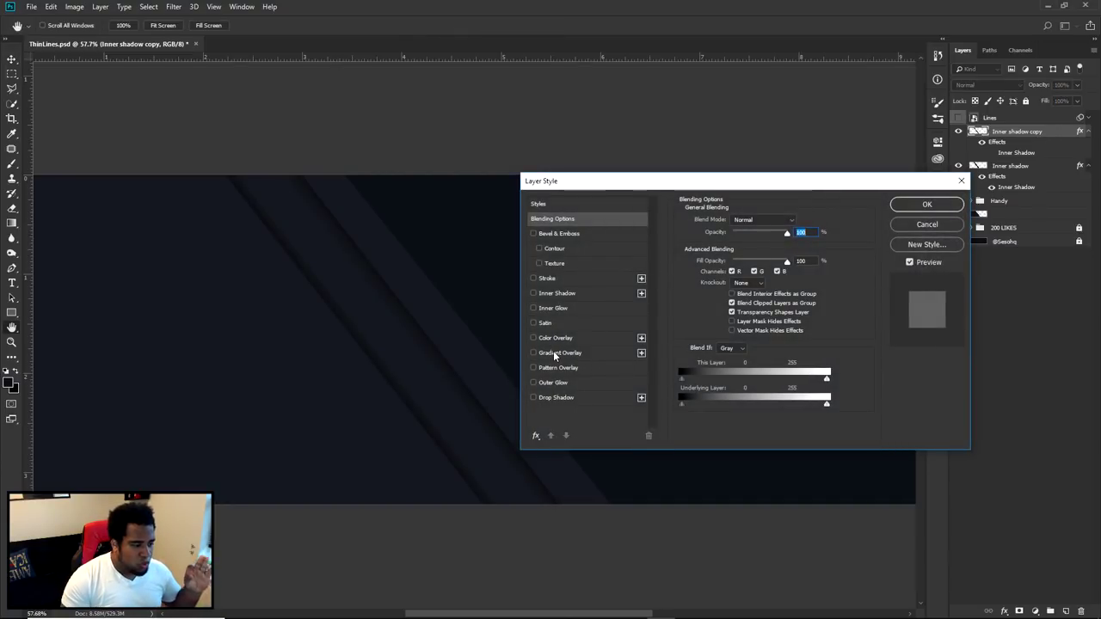
pyautogui.click(555, 353)
pyautogui.click(740, 250)
pyautogui.scroll(-2, 826, 245)
pyautogui.click(833, 251)
pyautogui.scroll(1, 834, 253)
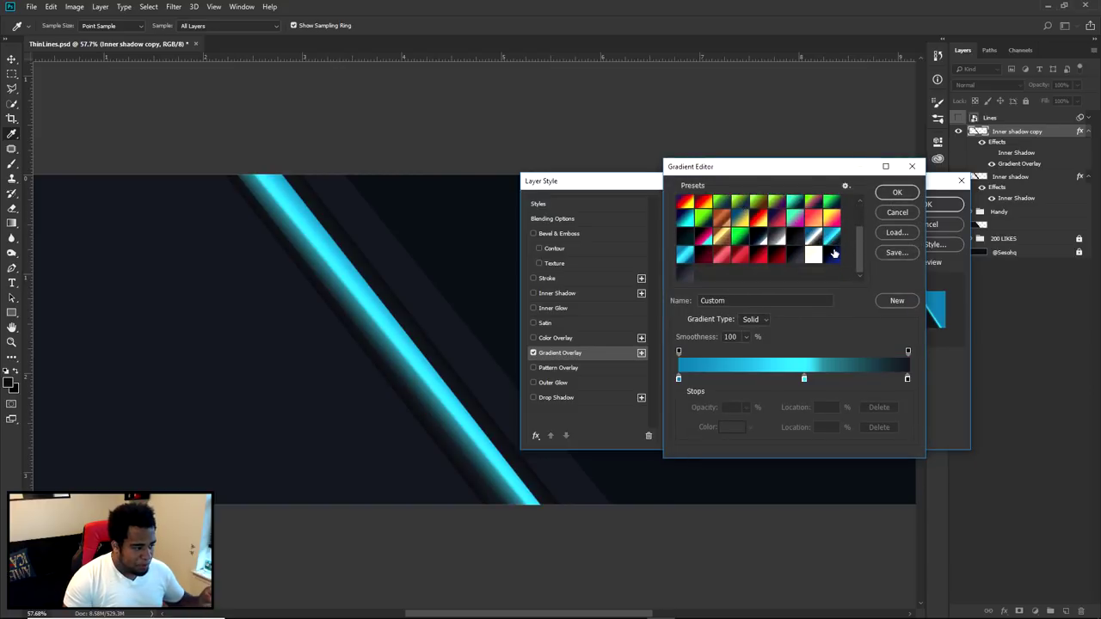
pyautogui.moveTo(826, 166); pyautogui.dragTo(593, 186)
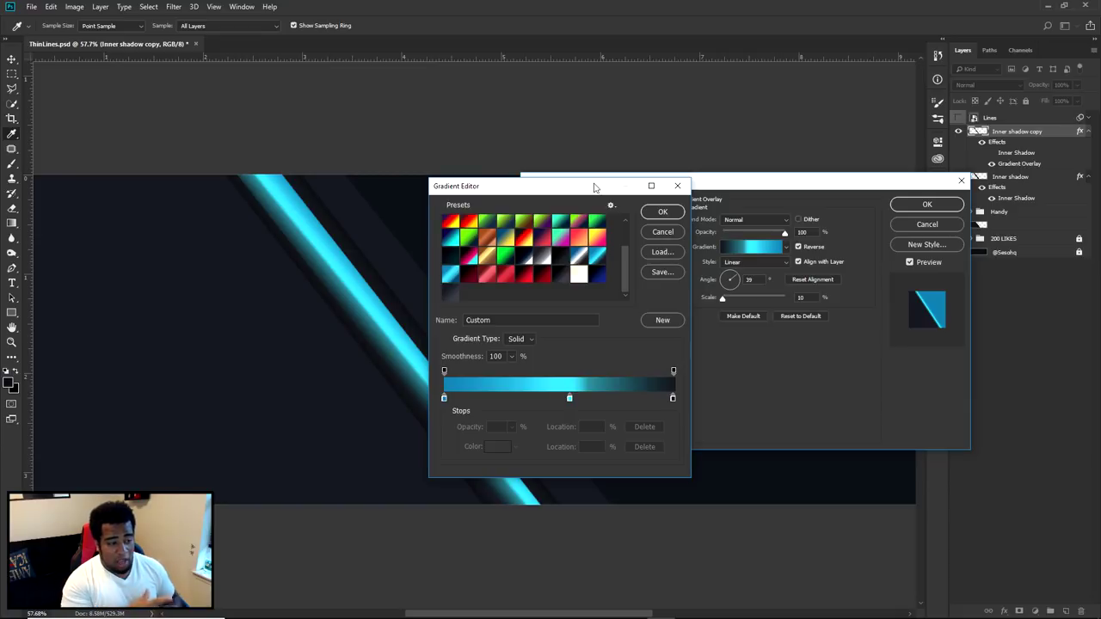
pyautogui.moveTo(593, 187); pyautogui.dragTo(824, 148)
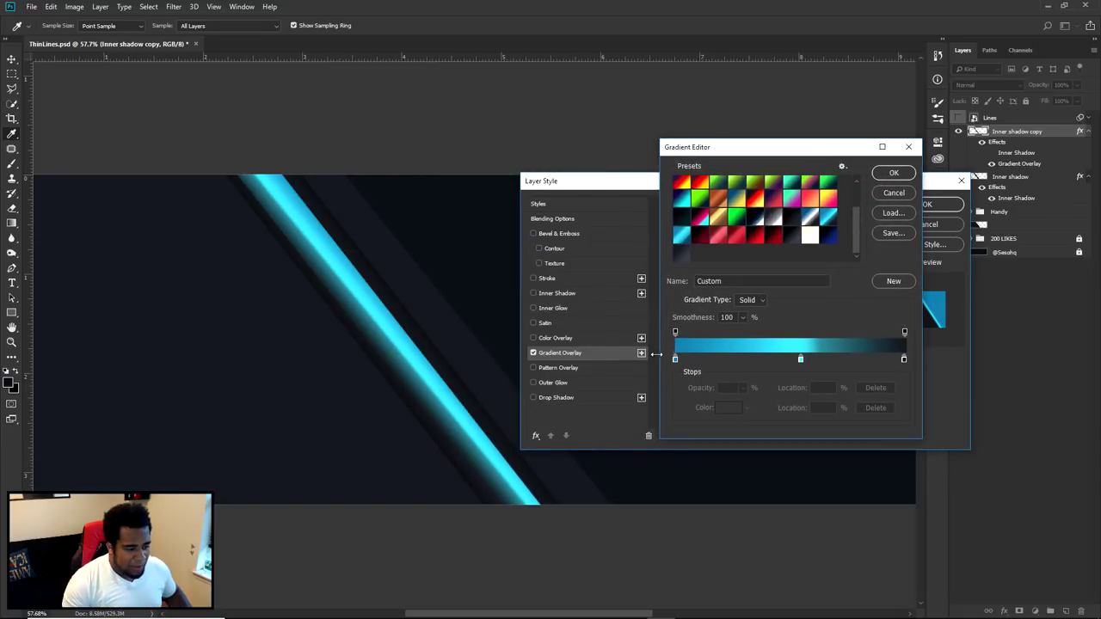
# Examine the color values of the gradient's first, middle and last color stops without changing them
pyautogui.doubleClick(675, 359)
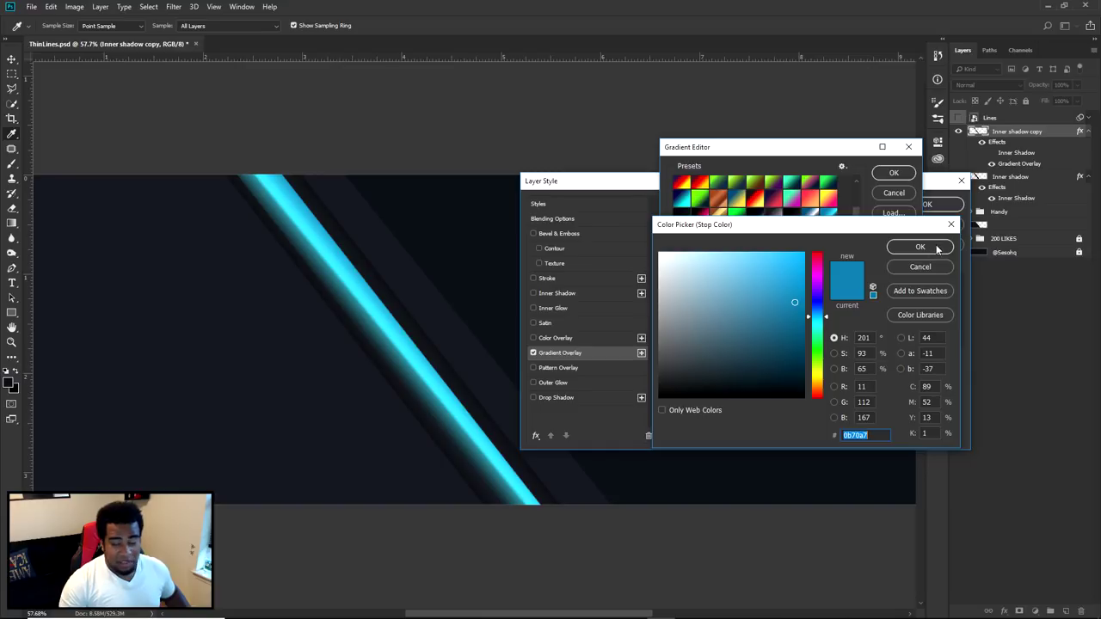
pyautogui.click(927, 268)
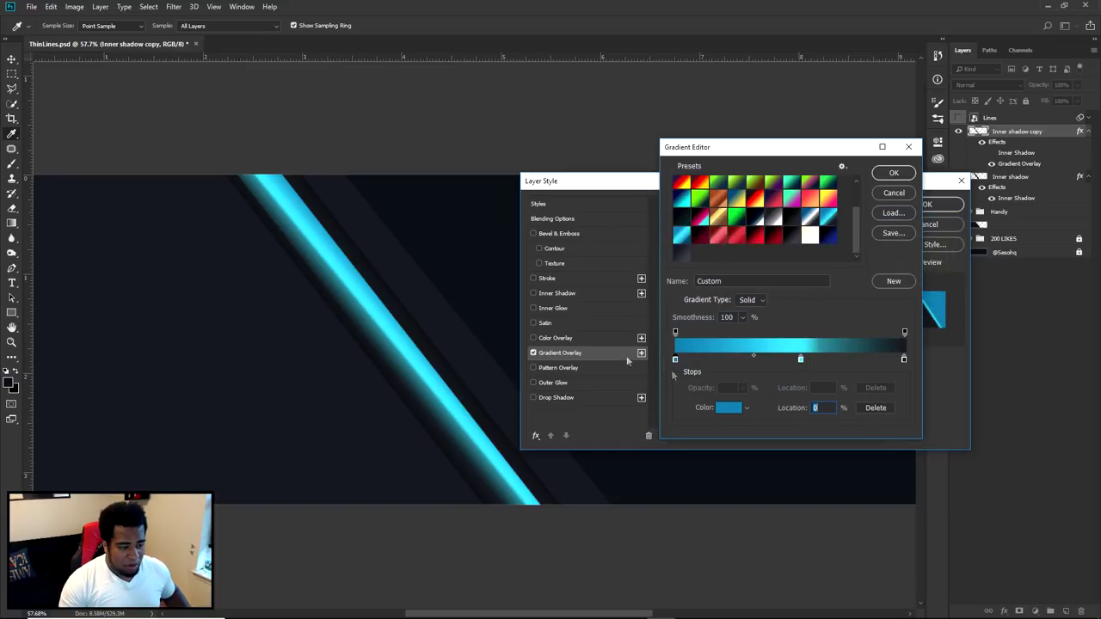
pyautogui.doubleClick(801, 359)
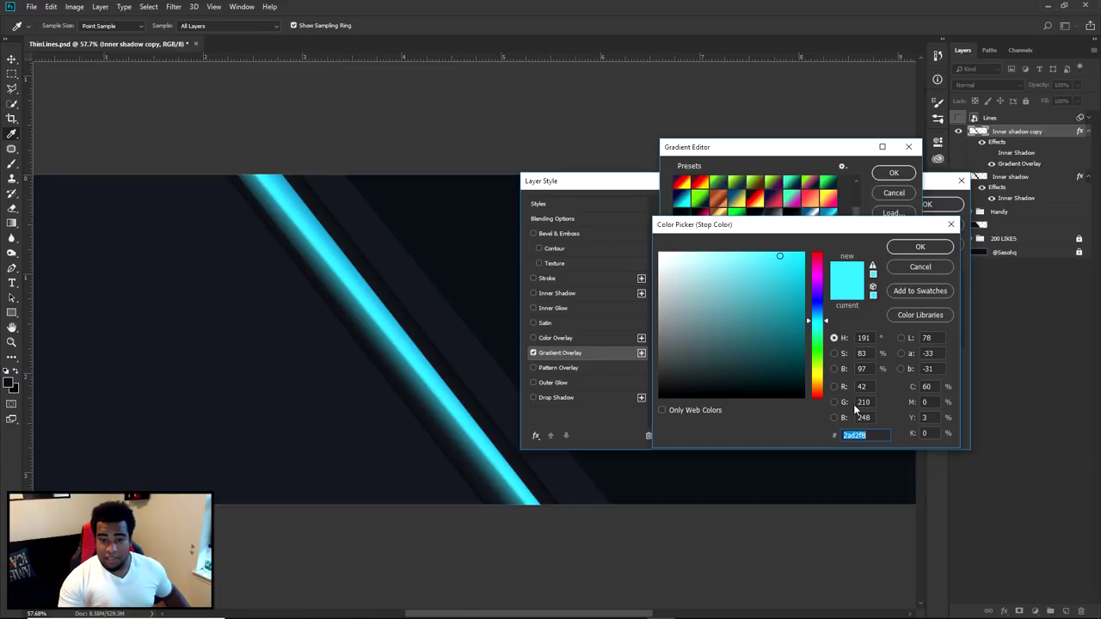
pyautogui.click(936, 268)
pyautogui.doubleClick(909, 360)
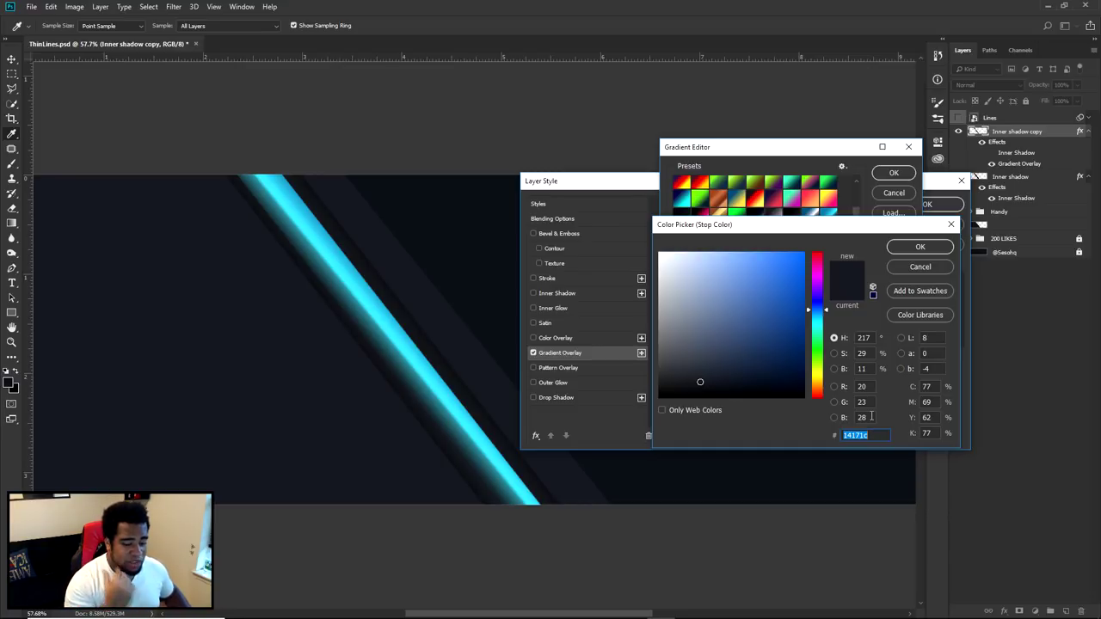
pyautogui.click(919, 247)
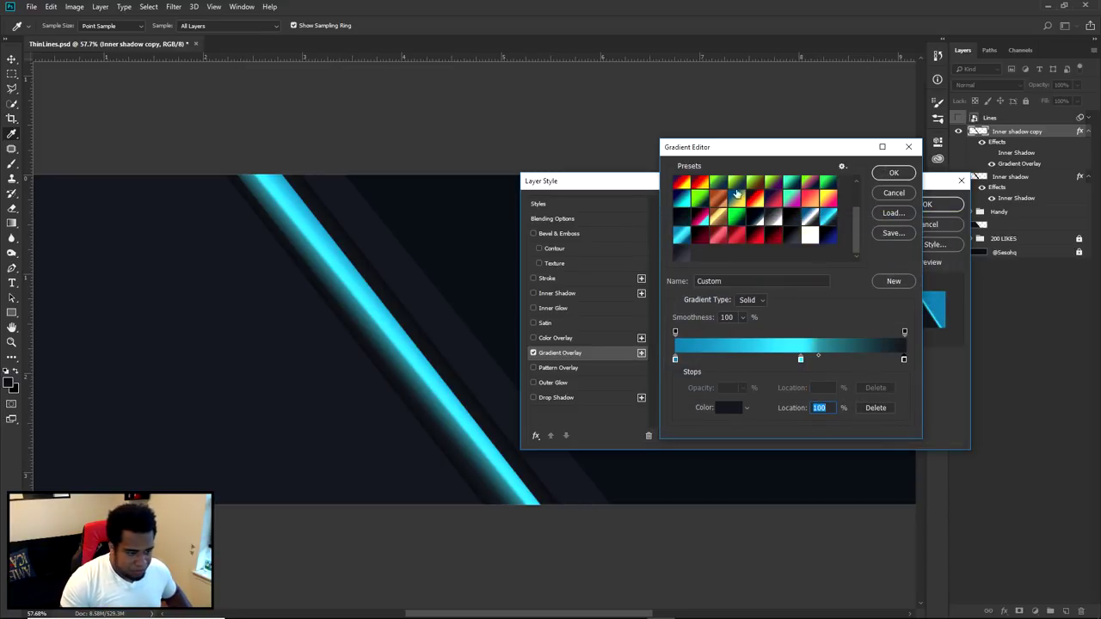
# Accept the gradient and compare the overlay with Reverse turned off and on again
pyautogui.click(892, 174)
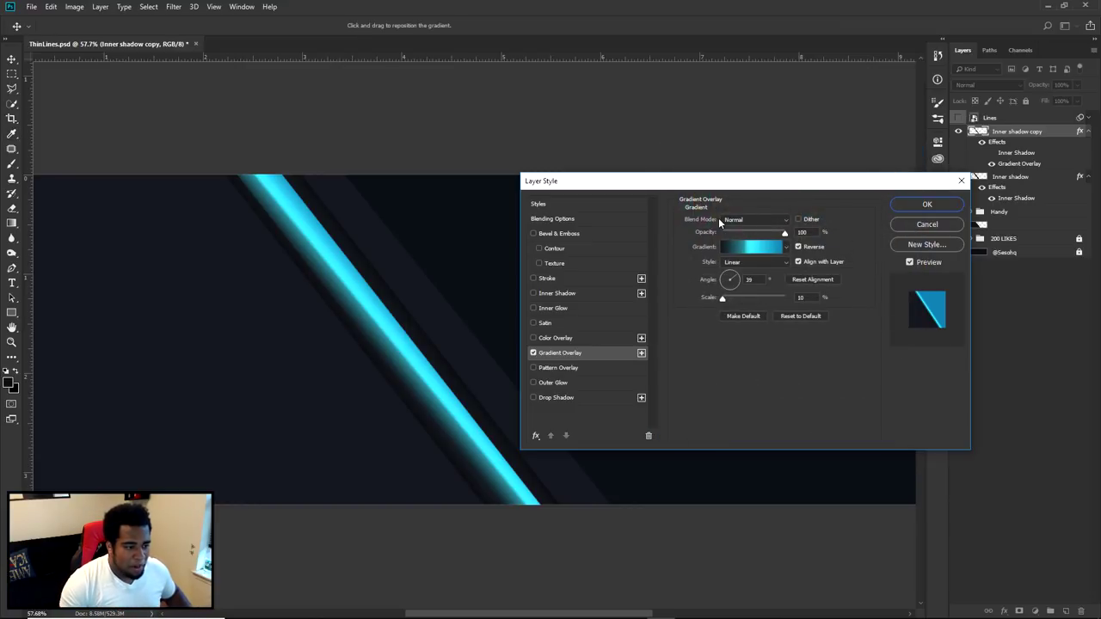
pyautogui.click(798, 245)
pyautogui.click(798, 246)
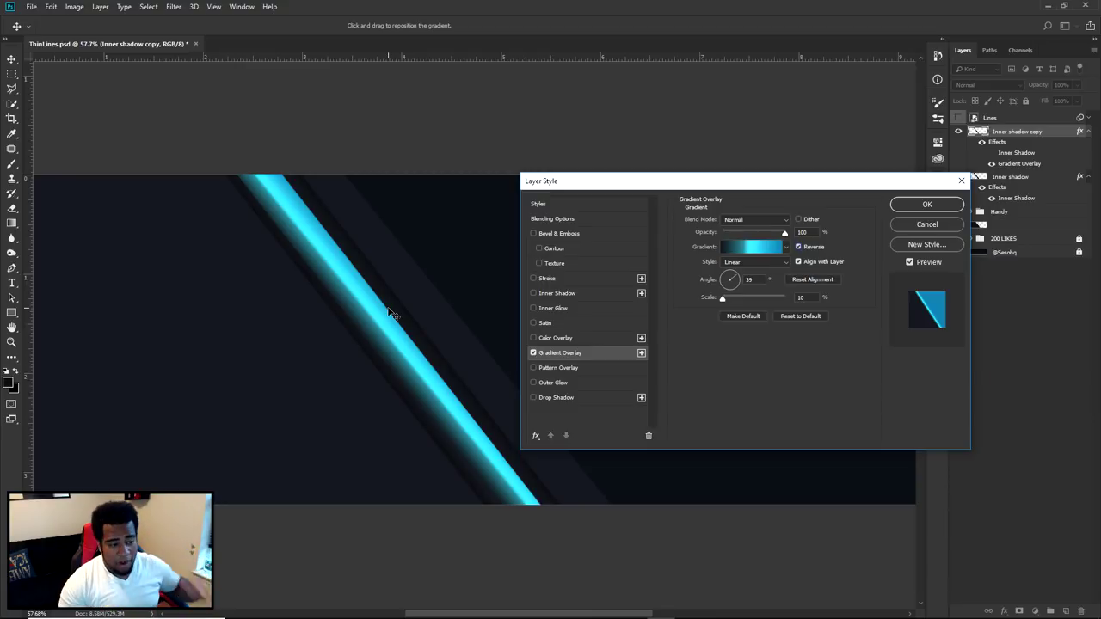
# Review the overlay's gradient without changes, and try a gradient angle of -90 degrees, dragging the gradient slightly within the stripe
pyautogui.click(767, 249)
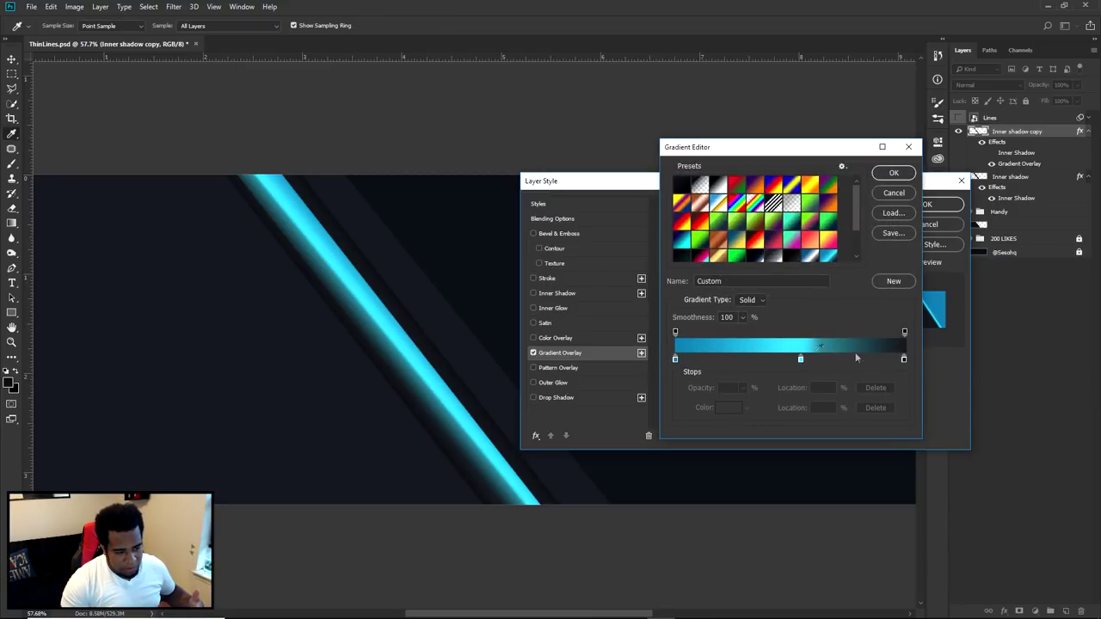
pyautogui.click(894, 193)
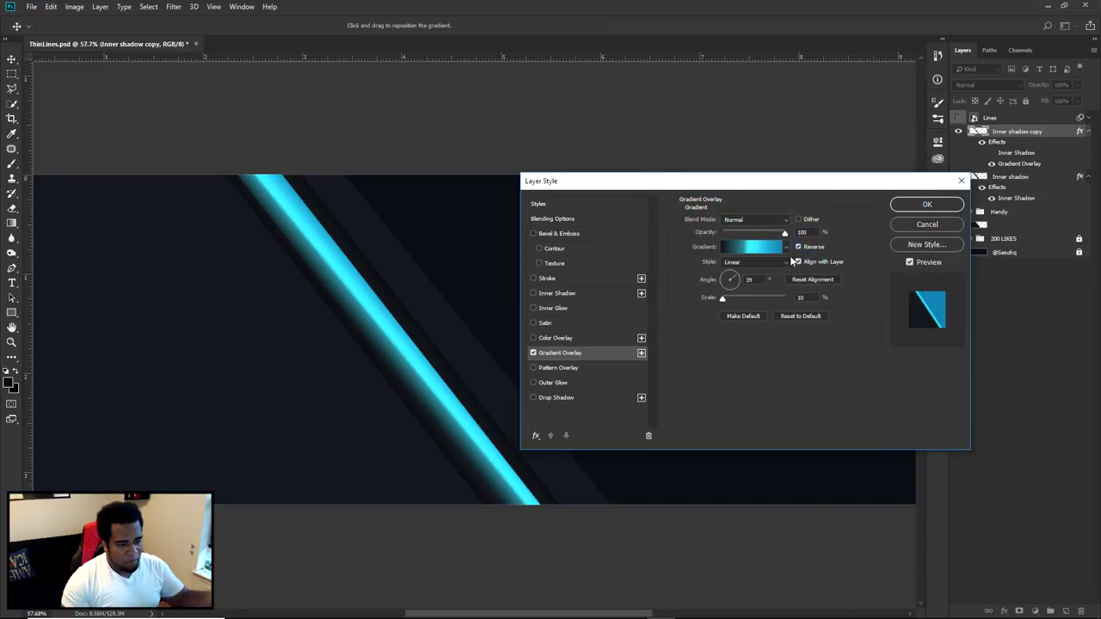
pyautogui.moveTo(731, 280); pyautogui.dragTo(708, 296)
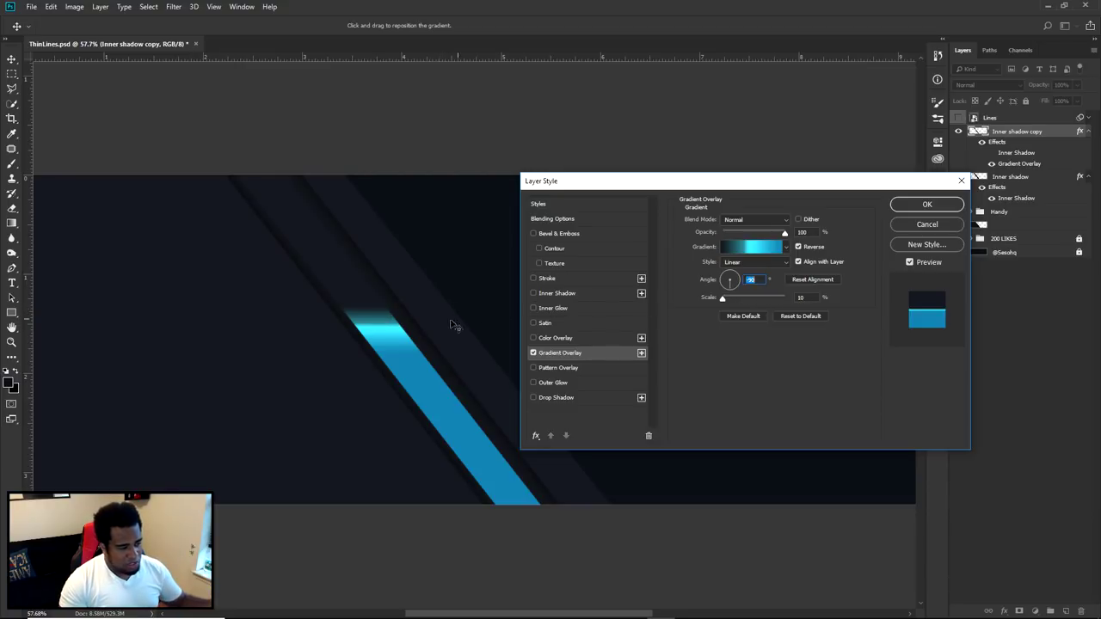
pyautogui.moveTo(370, 319)
pyautogui.mouseDown()
pyautogui.moveTo(347, 334)
pyautogui.moveTo(366, 334)
pyautogui.moveTo(355, 327)
pyautogui.mouseUp()
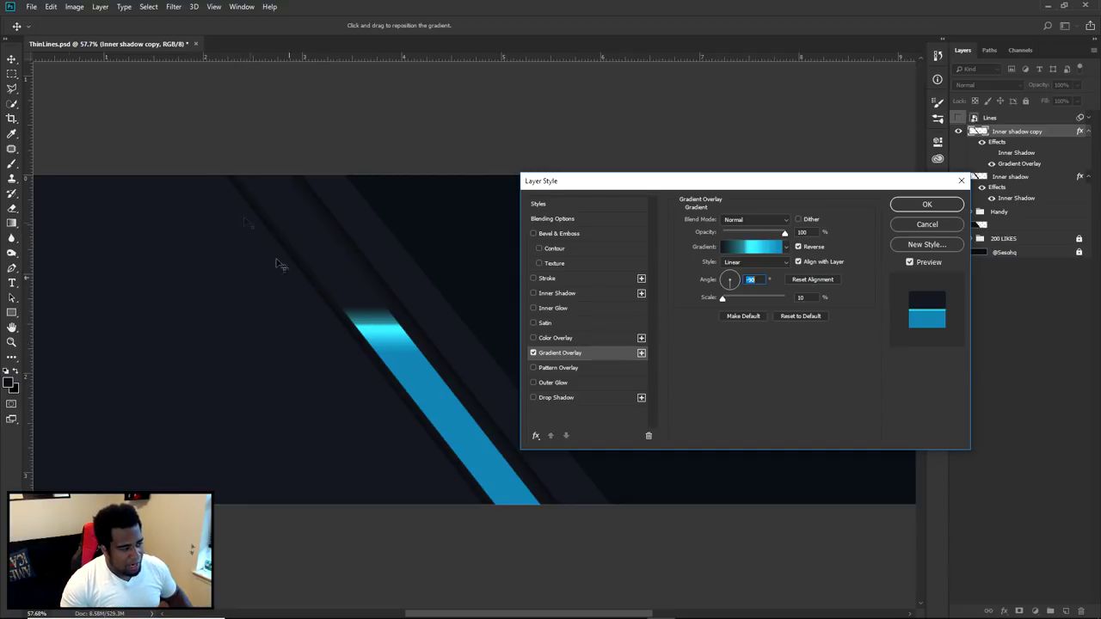
# Raise the Gradient Overlay angle gradually to 38 degrees so that the glow runs along the diagonal stripe
pyautogui.click(762, 278)
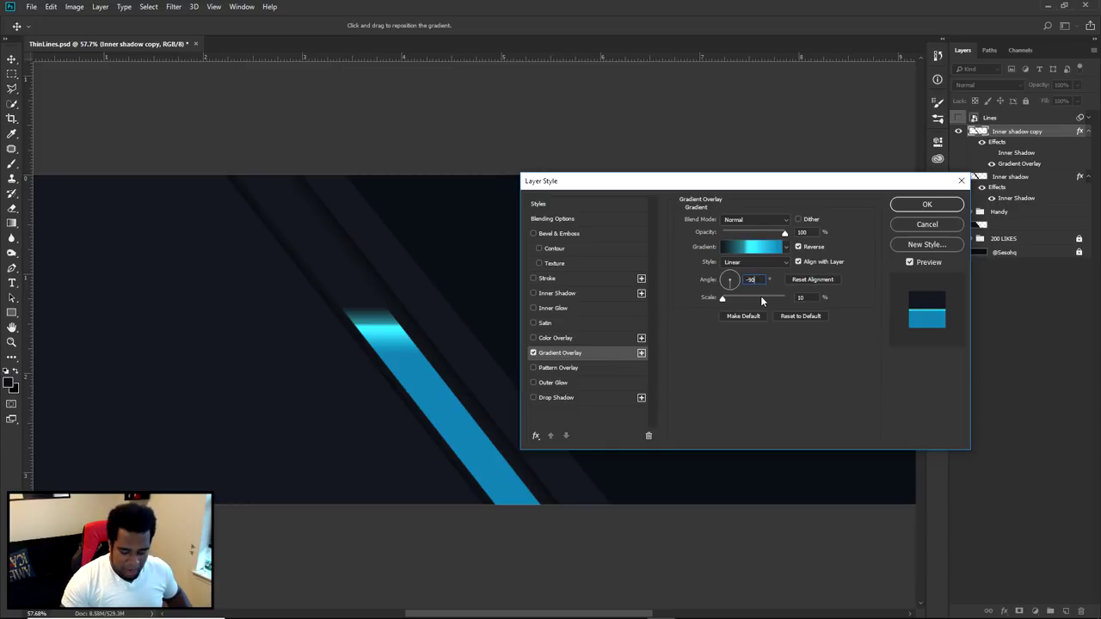
pyautogui.press('Up')
pyautogui.press('Up')
pyautogui.press('Up')
pyautogui.press('Up')
pyautogui.press('Up')
pyautogui.press('Up')
pyautogui.press('Up')
pyautogui.press('Up')
pyautogui.press('Up')
pyautogui.press('Up')
pyautogui.press('Up')
pyautogui.press('Up')
pyautogui.press('Up')
pyautogui.press('Up')
pyautogui.press('Up')
pyautogui.press('Up')
pyautogui.press('Up')
pyautogui.press('Up')
pyautogui.press('Up')
pyautogui.press('Up')
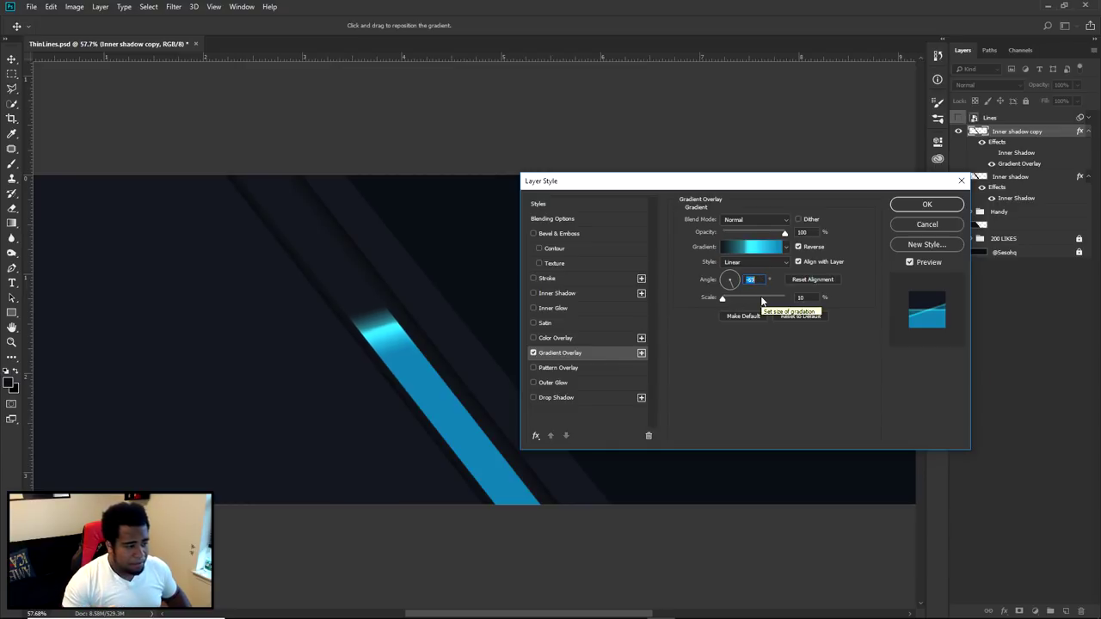
pyautogui.press('Up')
pyautogui.press('Up')
pyautogui.press('Up')
pyautogui.press('Up')
pyautogui.press('Up')
pyautogui.press('Up')
pyautogui.press('Up')
pyautogui.press('Up')
pyautogui.press('Up')
pyautogui.press('Up')
pyautogui.press('Up')
pyautogui.press('Up')
pyautogui.press('Up')
pyautogui.press('Up')
pyautogui.press('Up')
pyautogui.press('Up')
pyautogui.press('Up')
pyautogui.press('Up')
pyautogui.press('Up')
pyautogui.press('Up')
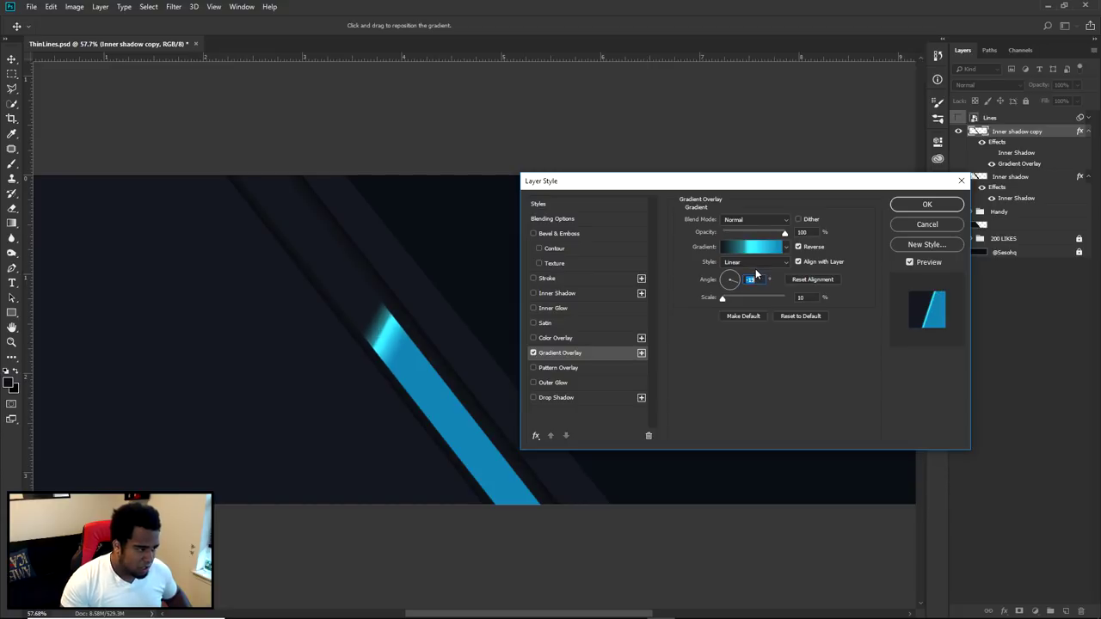
pyautogui.press('Up')
pyautogui.press('Up')
pyautogui.press('Up')
pyautogui.press('Up')
pyautogui.press('Up')
pyautogui.press('Up')
pyautogui.press('Up')
pyautogui.press('Up')
pyautogui.press('Up')
pyautogui.press('Up')
pyautogui.press('Up')
pyautogui.press('Up')
pyautogui.press('Up')
pyautogui.press('Up')
pyautogui.press('Up')
pyautogui.press('Up')
pyautogui.press('Up')
pyautogui.press('Up')
pyautogui.press('Up')
pyautogui.press('Up')
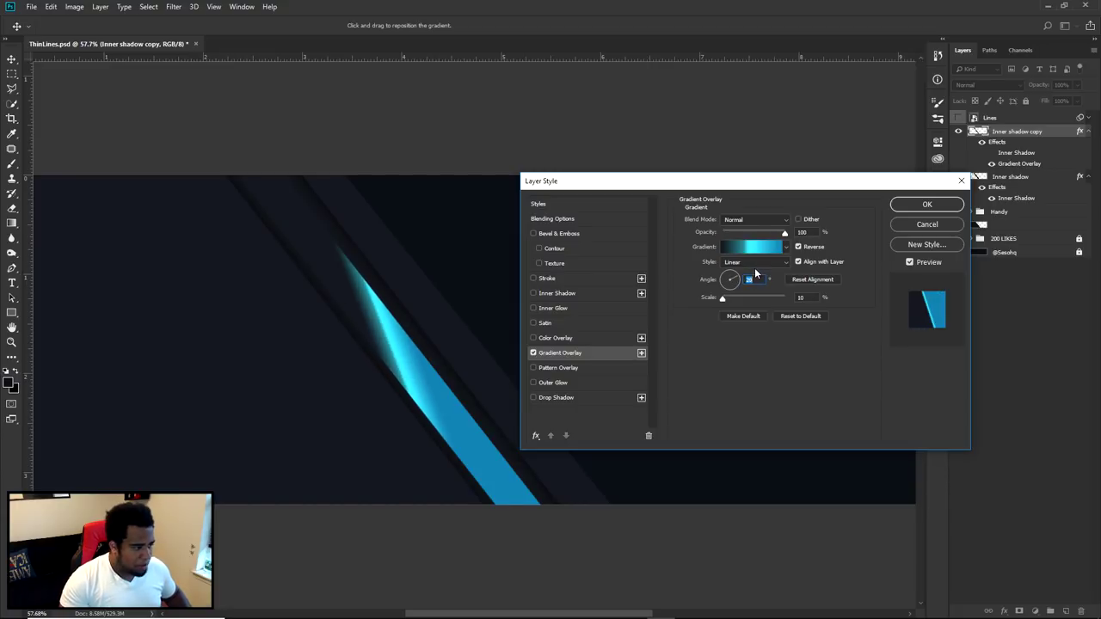
pyautogui.press('Up')
pyautogui.press('Up')
pyautogui.press('Up')
pyautogui.press('Up')
pyautogui.press('Up')
pyautogui.press('Up')
pyautogui.press('Up')
pyautogui.press('Up')
pyautogui.press('Up')
pyautogui.press('Up')
pyautogui.press('Up')
pyautogui.press('Up')
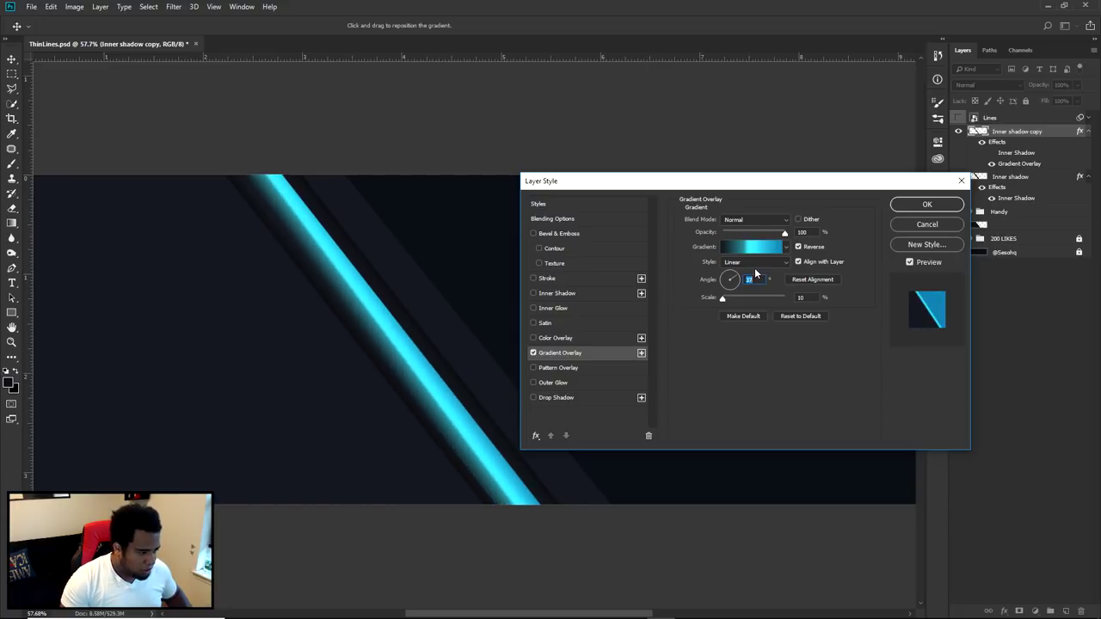
pyautogui.press('Up')
pyautogui.press('Up')
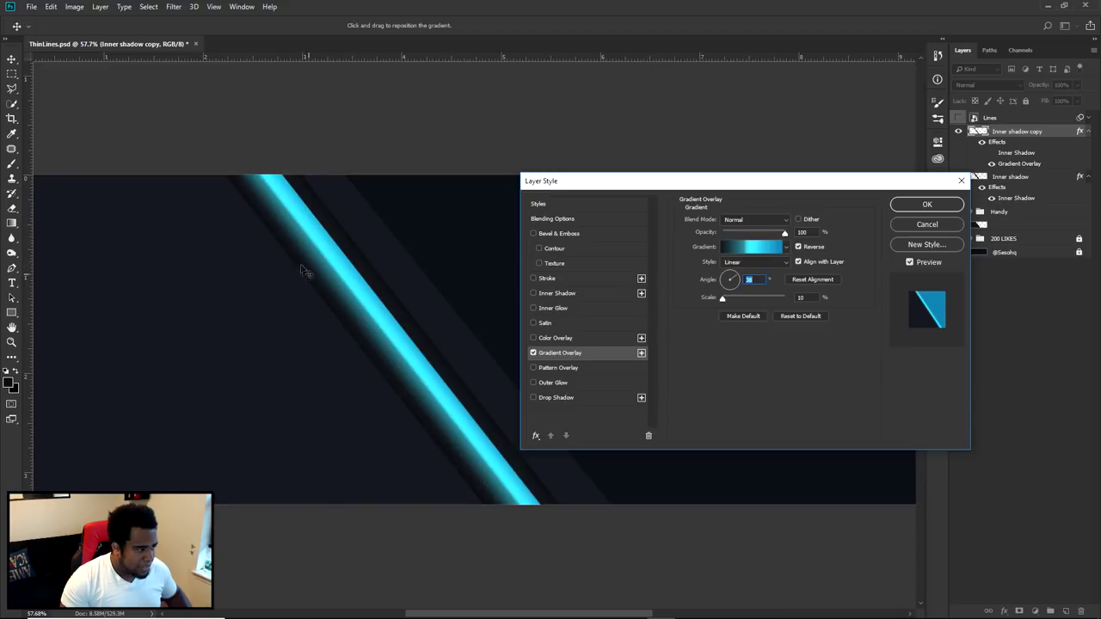
# Reset the gradient's alignment and reposition it within the stripe so the dark fade covers the stripe's lower-left edge
pyautogui.click(801, 279)
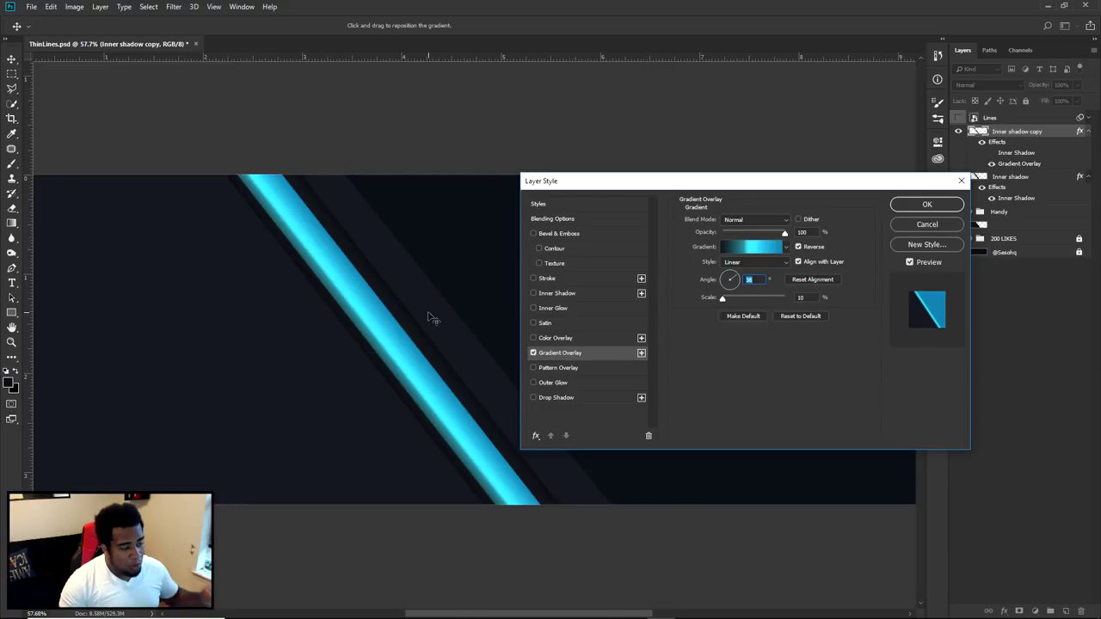
pyautogui.moveTo(388, 350); pyautogui.dragTo(399, 347)
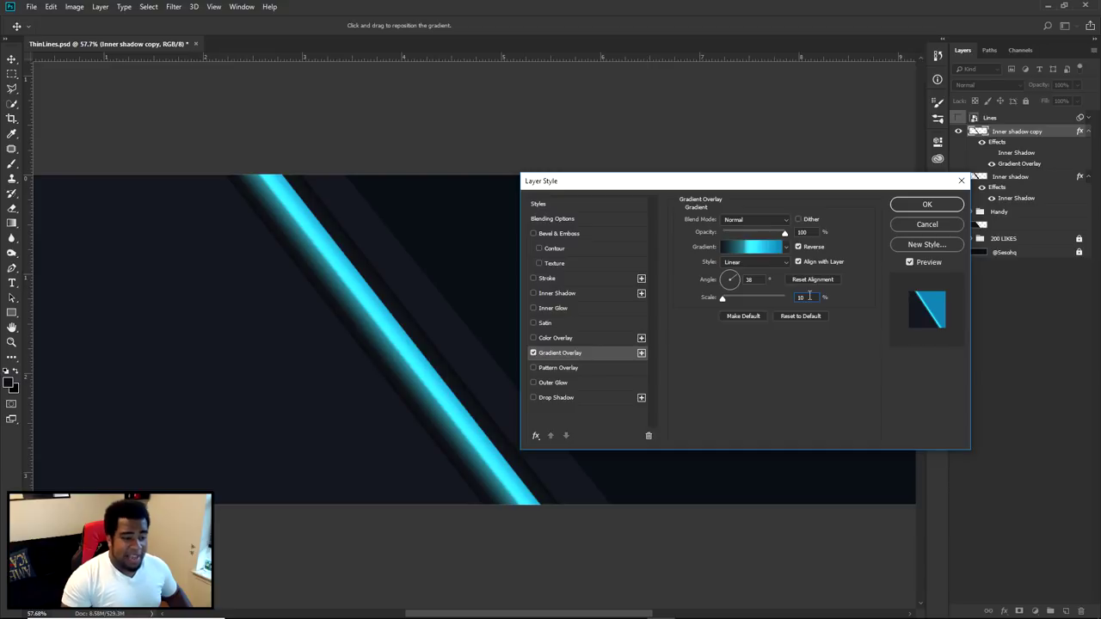
# Try the gradient overlay at 100% scale, return the scale to 10% and accept the layer style
pyautogui.press('BackSpace')
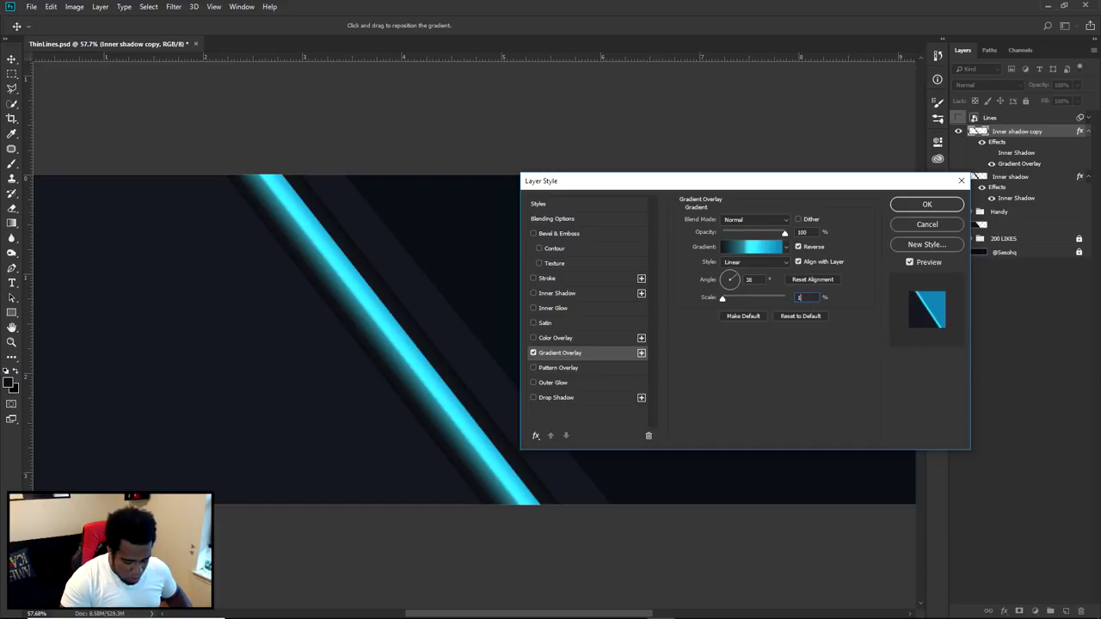
pyautogui.write('00')
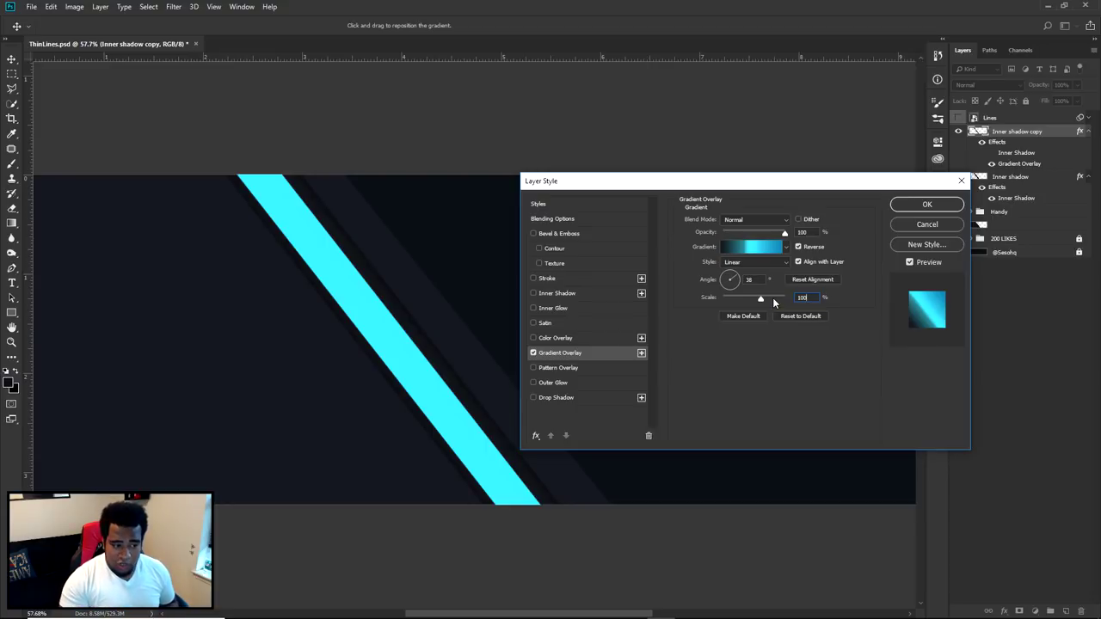
pyautogui.press('BackSpace')
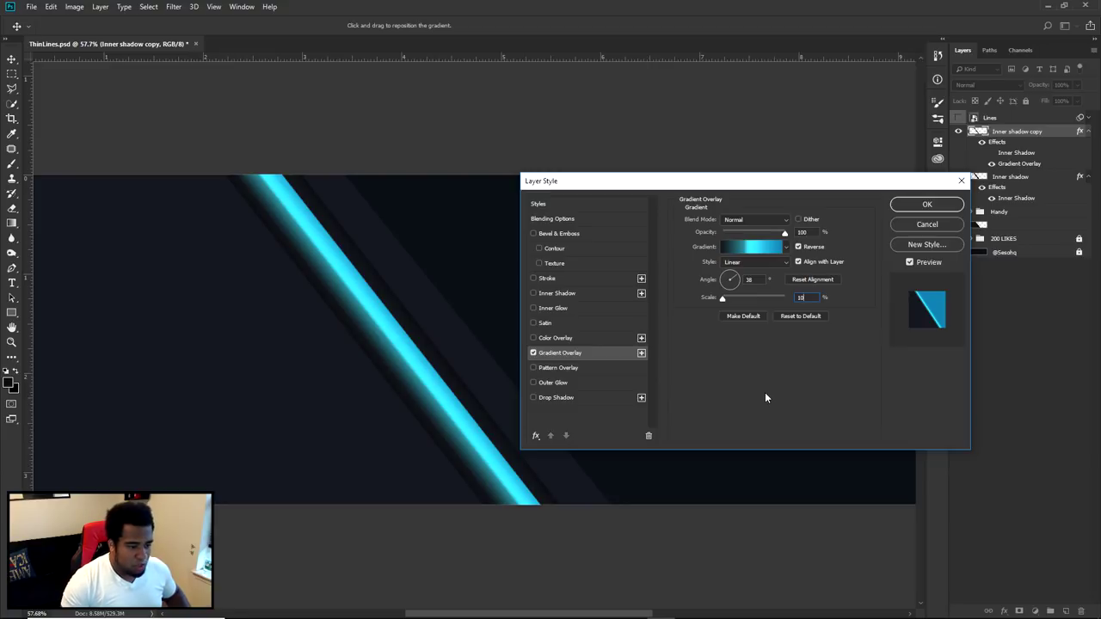
pyautogui.click(917, 205)
# Add a new layer and draw a straight Pen path along the shadowed band's left edge, from above the canvas to below it
pyautogui.scroll(1, 284, 284)
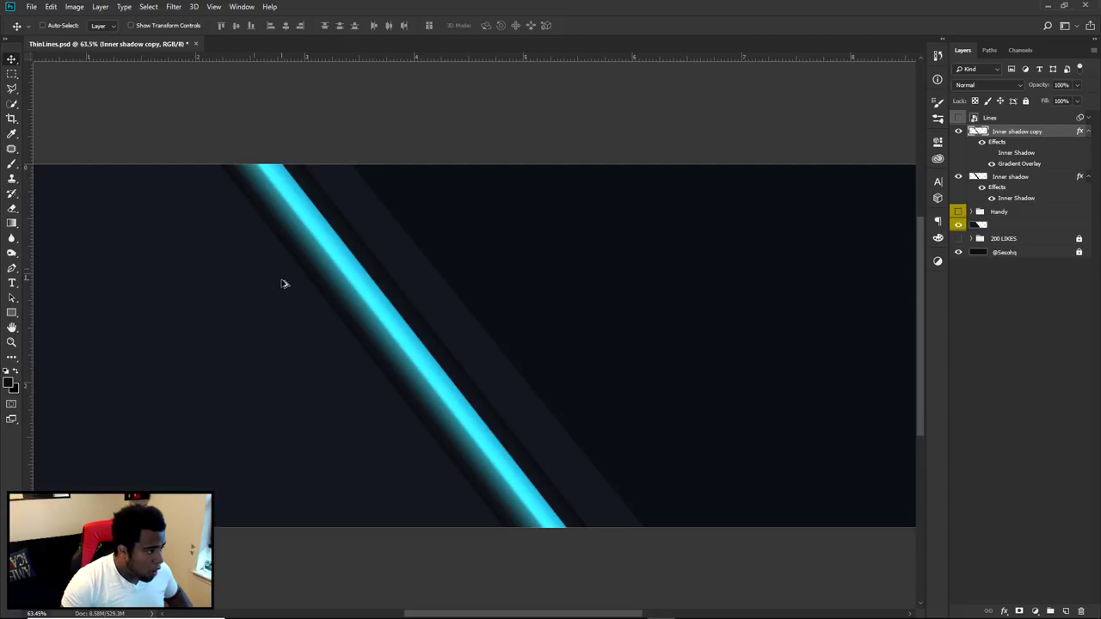
pyautogui.moveTo(336, 287); pyautogui.dragTo(467, 290)
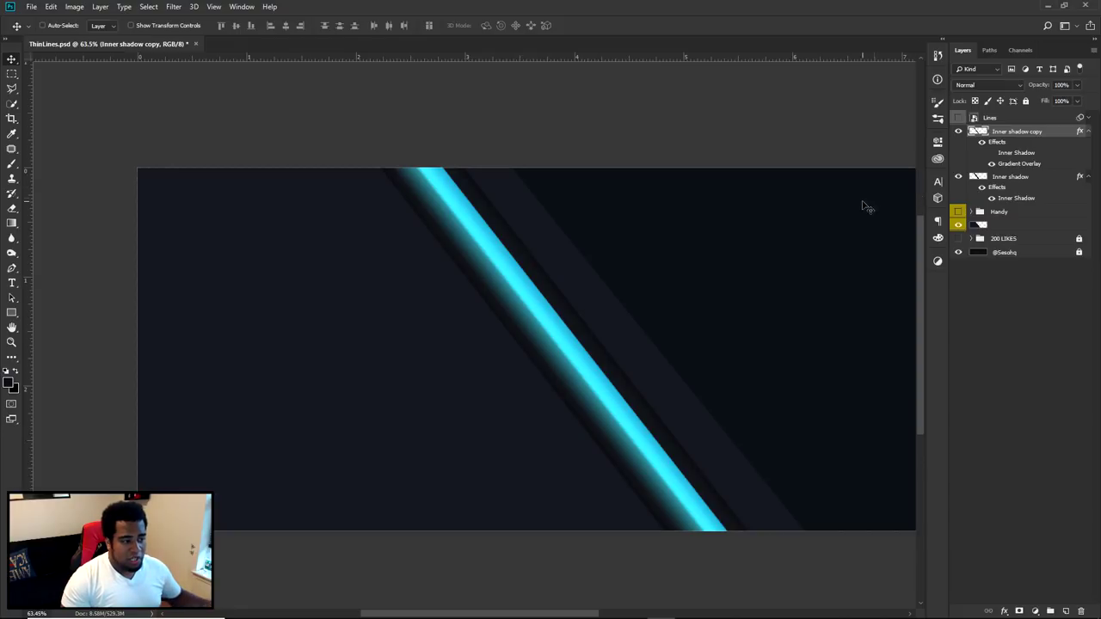
pyautogui.click(1066, 610)
pyautogui.press('p')
pyautogui.scroll(5, 401, 185)
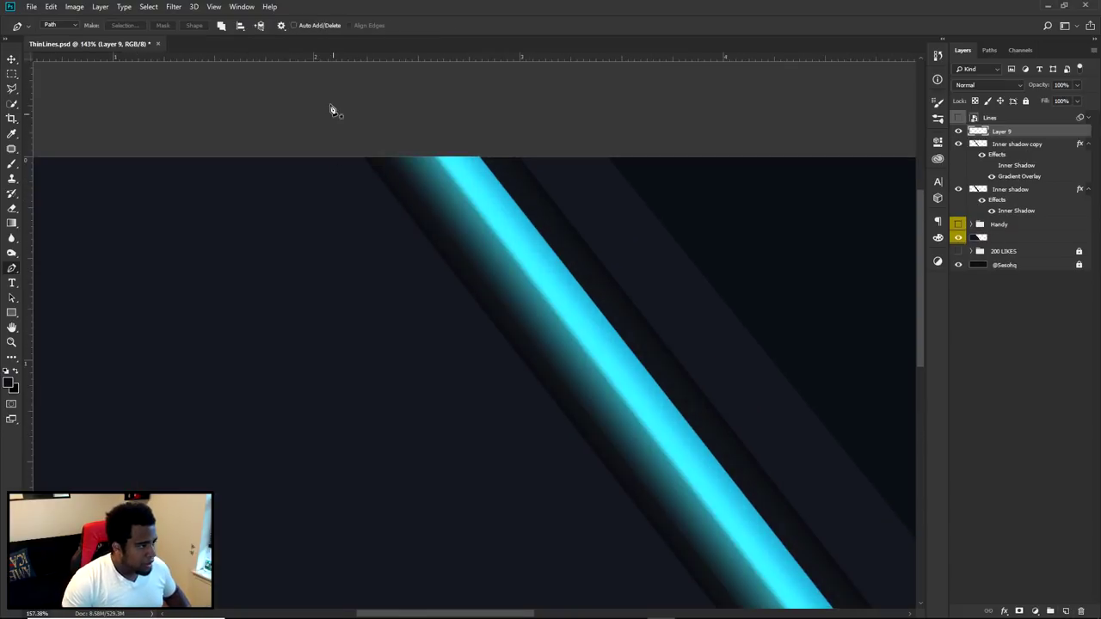
pyautogui.click(386, 203)
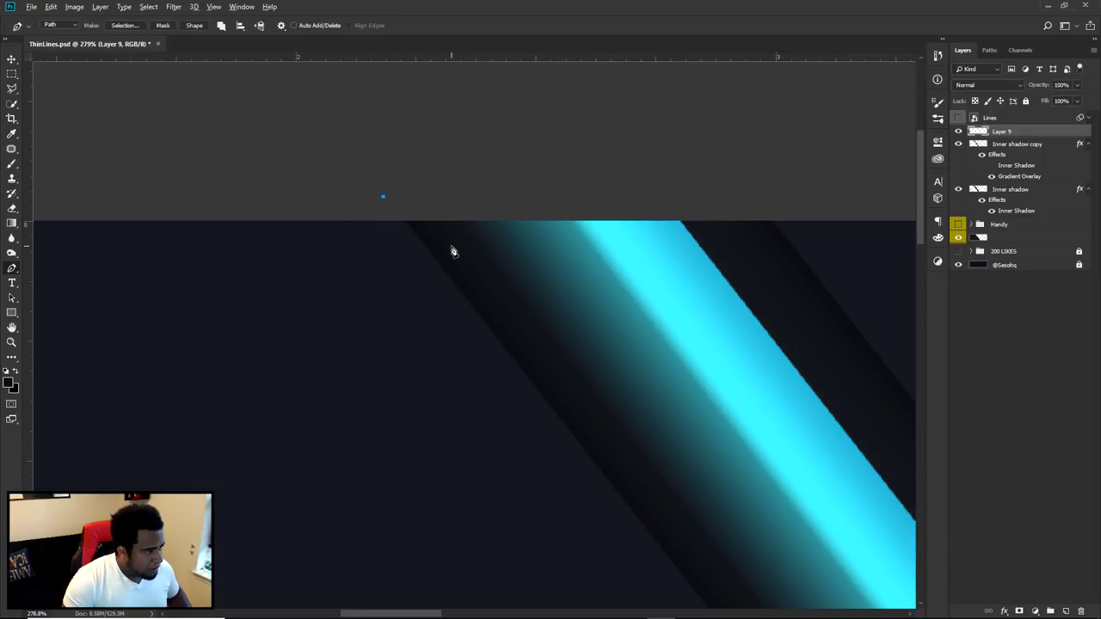
pyautogui.scroll(-3, 450, 246)
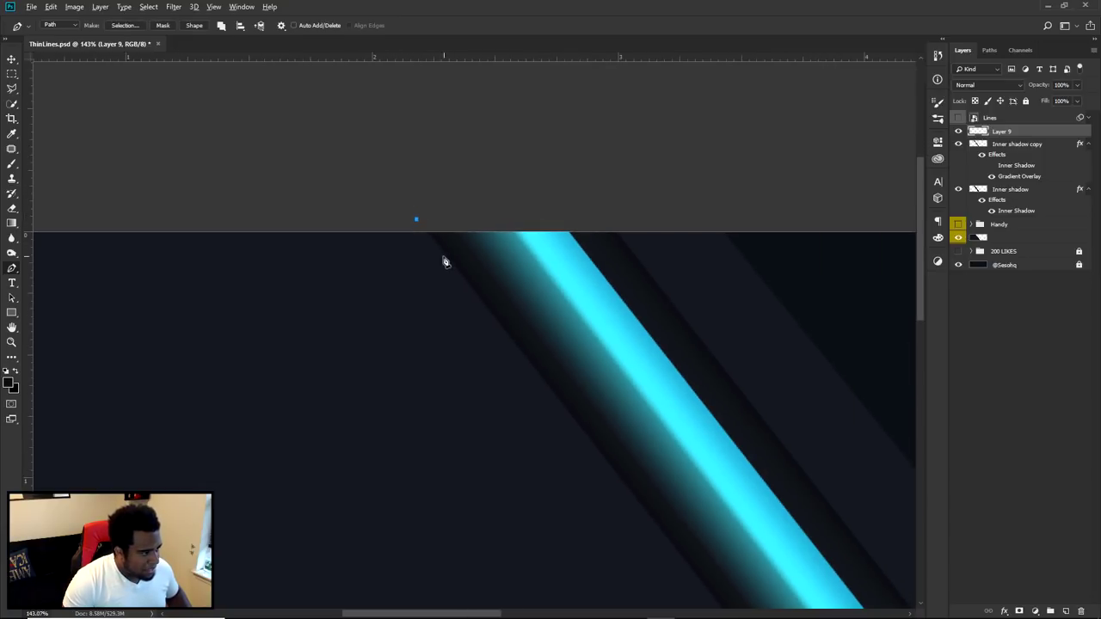
pyautogui.scroll(-3, 516, 344)
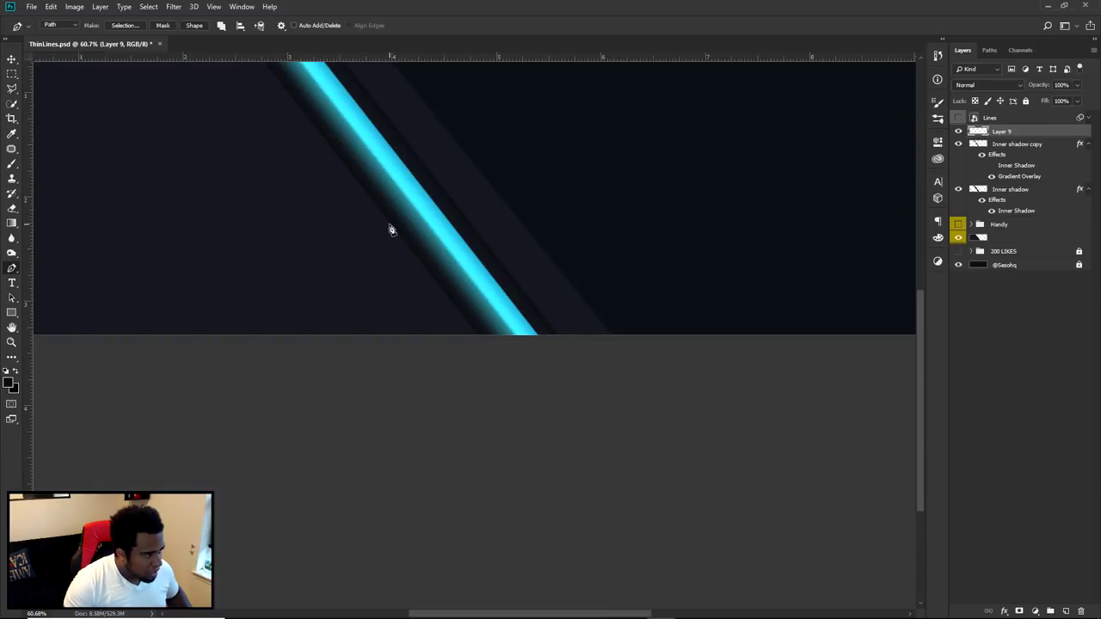
pyautogui.click(499, 356)
pyautogui.scroll(3, 486, 350)
pyautogui.moveTo(521, 356)
pyautogui.mouseDown()
pyautogui.moveTo(493, 373)
pyautogui.moveTo(486, 356)
pyautogui.moveTo(511, 364)
pyautogui.mouseUp()
pyautogui.scroll(-4, 511, 364)
pyautogui.scroll(-2, 487, 321)
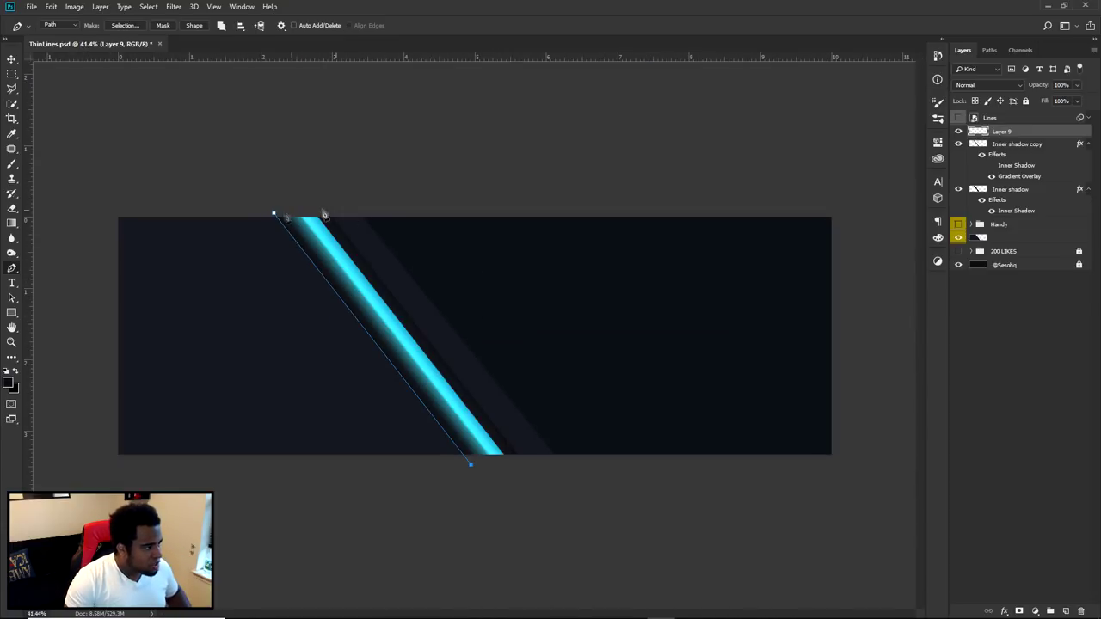
# Check both ends of the diagonal path and add a third anchor point to the left of its lower end, below the canvas
pyautogui.scroll(8, 256, 209)
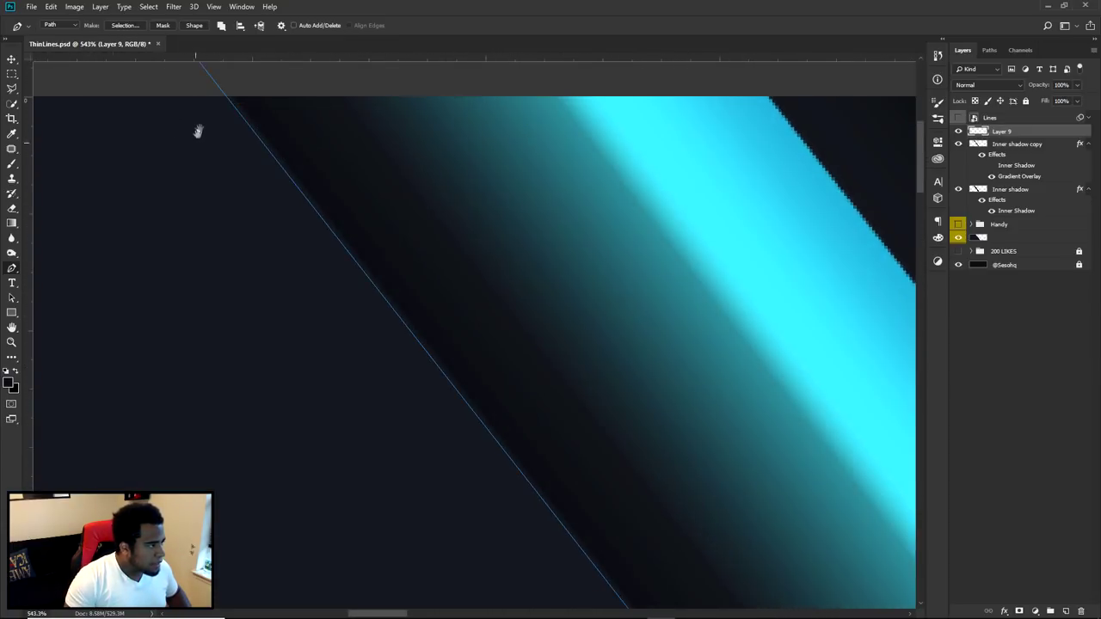
pyautogui.moveTo(198, 131); pyautogui.dragTo(249, 225)
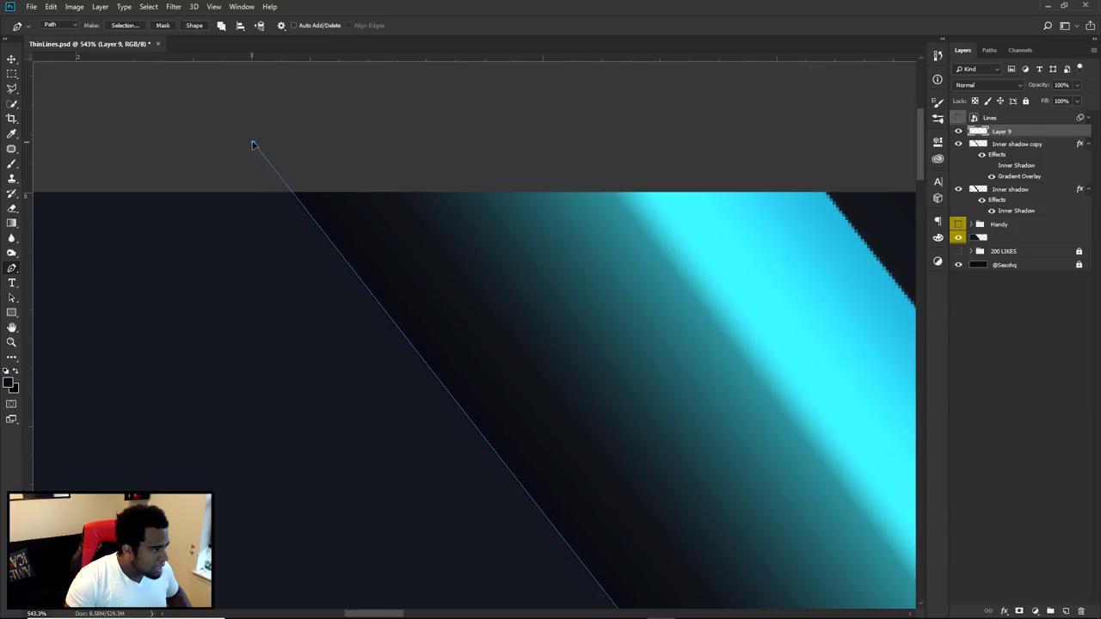
pyautogui.scroll(-3, 256, 146)
pyautogui.scroll(-2, 303, 206)
pyautogui.scroll(-4, 376, 304)
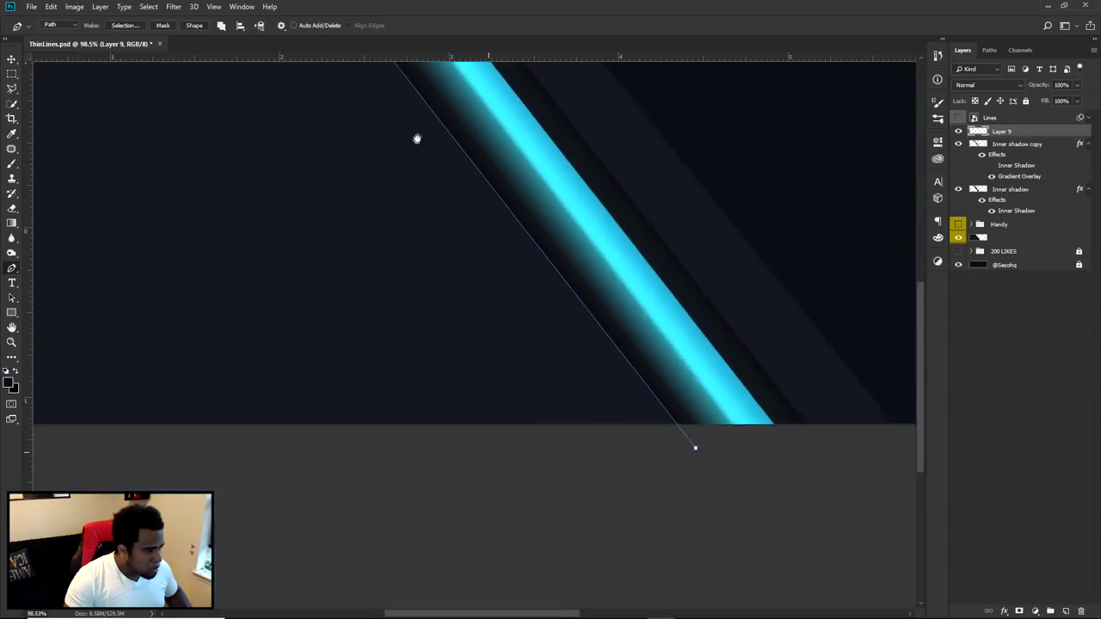
pyautogui.scroll(2, 657, 370)
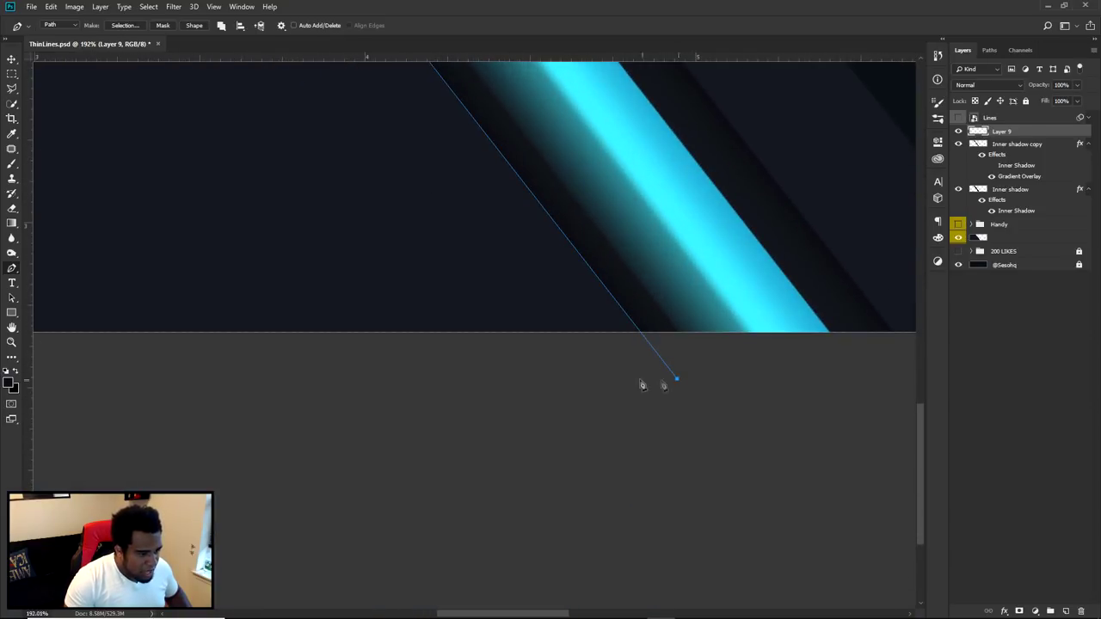
pyautogui.click(583, 381)
pyautogui.scroll(-3, 585, 380)
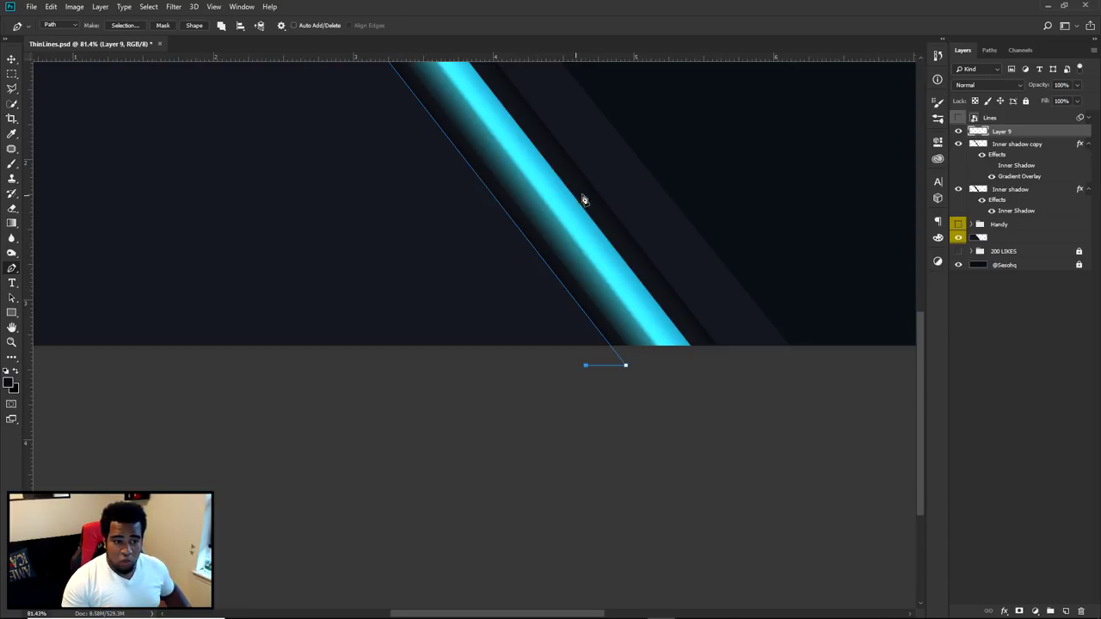
# Rename the Inner shadow copy layer as Gradient Layer and collapse its effects list
pyautogui.doubleClick(1028, 143)
pyautogui.write('Gr')
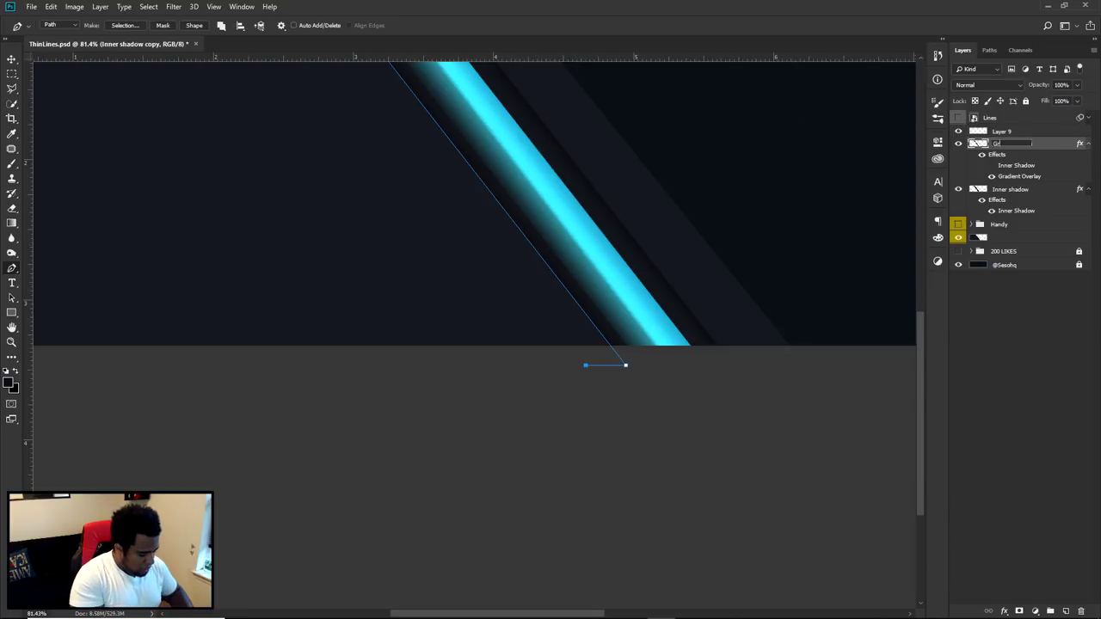
pyautogui.write('adient Layer')
pyautogui.press('Return')
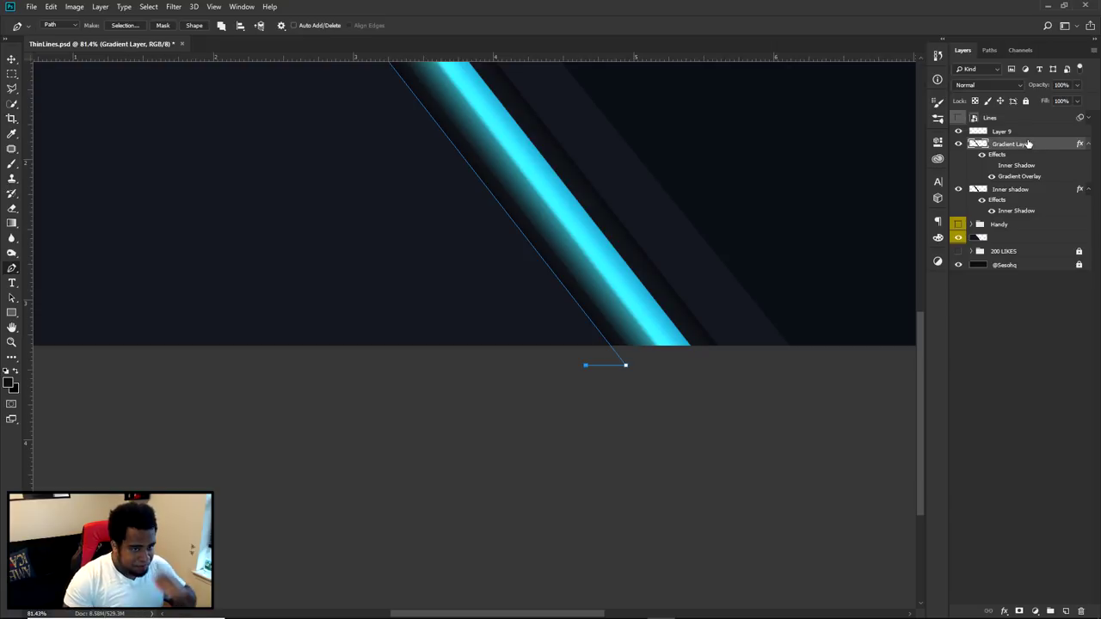
pyautogui.click(1087, 143)
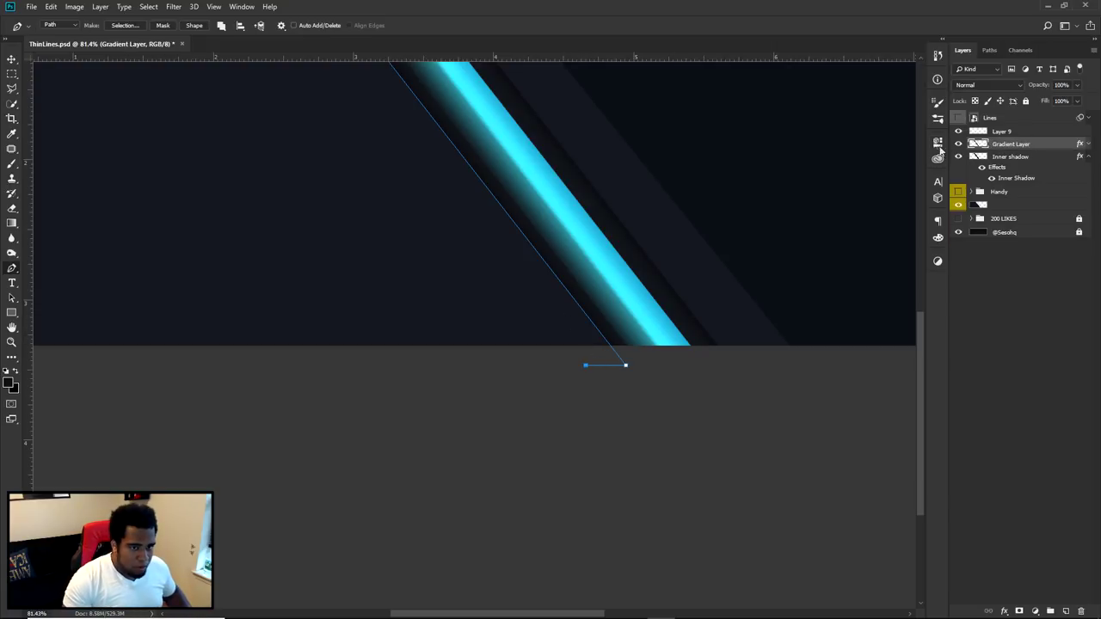
# Add a fourth anchor point above the canvas, left of the path's start, and close the path into a thin diagonal strip
pyautogui.scroll(-2, 571, 362)
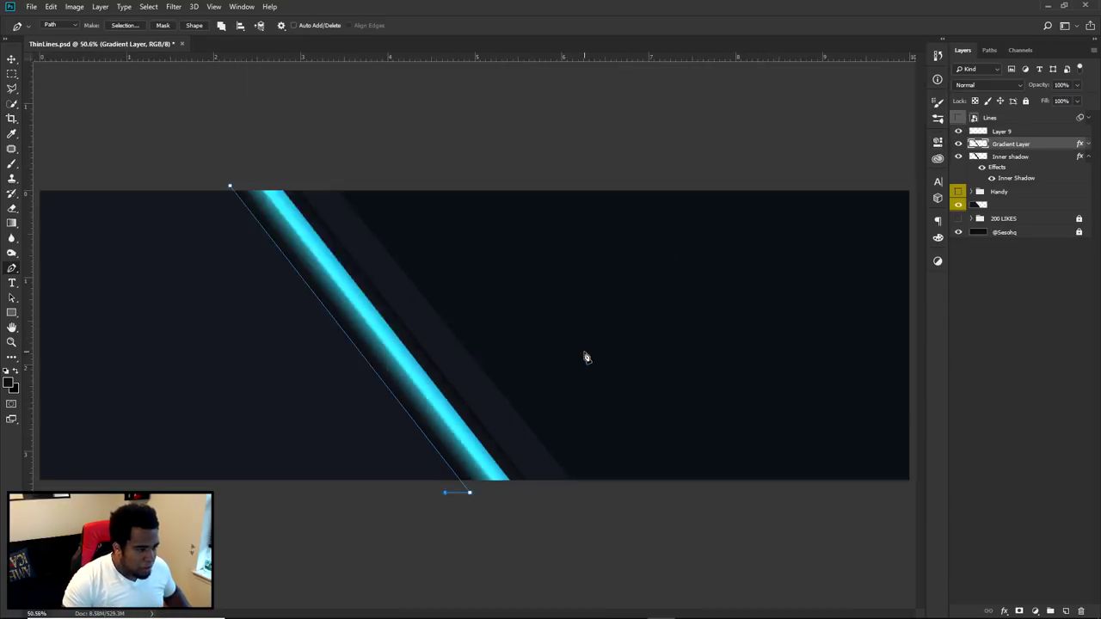
pyautogui.click(289, 229)
pyautogui.scroll(2, 292, 236)
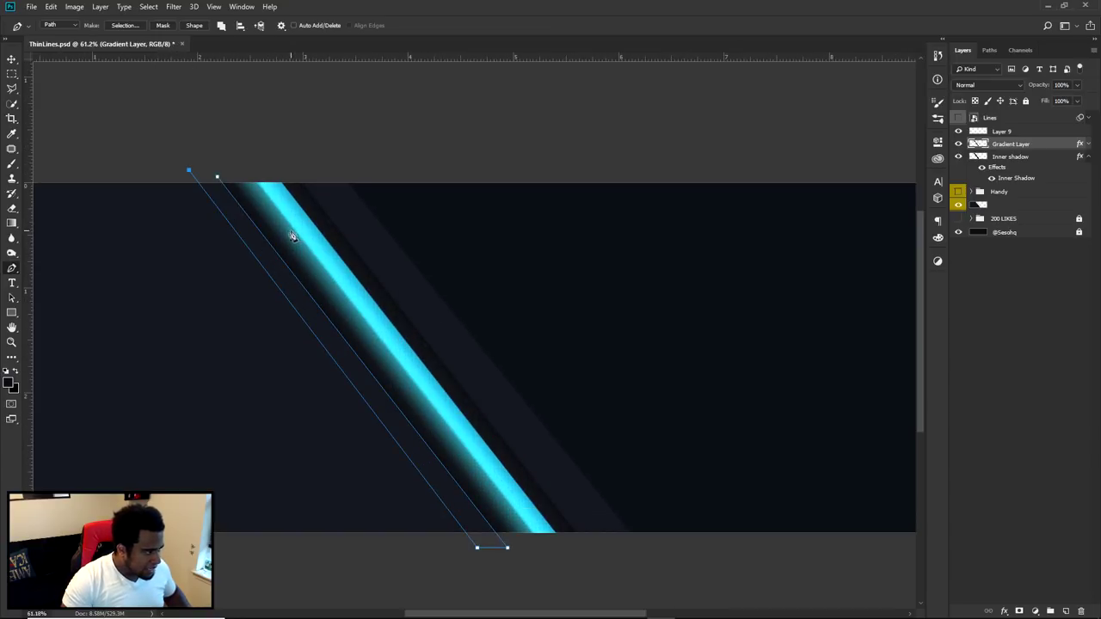
pyautogui.moveTo(185, 166); pyautogui.dragTo(203, 190)
# Nudge the path's upper-left anchor point sideways in small increments to make the strip's long edges parallel
pyautogui.press('Left')
pyautogui.press('Left')
pyautogui.press('Left')
pyautogui.press('Left')
pyautogui.press('Left')
pyautogui.press('Left')
pyautogui.press('Left')
pyautogui.press('Left')
pyautogui.press('Left')
pyautogui.press('Left')
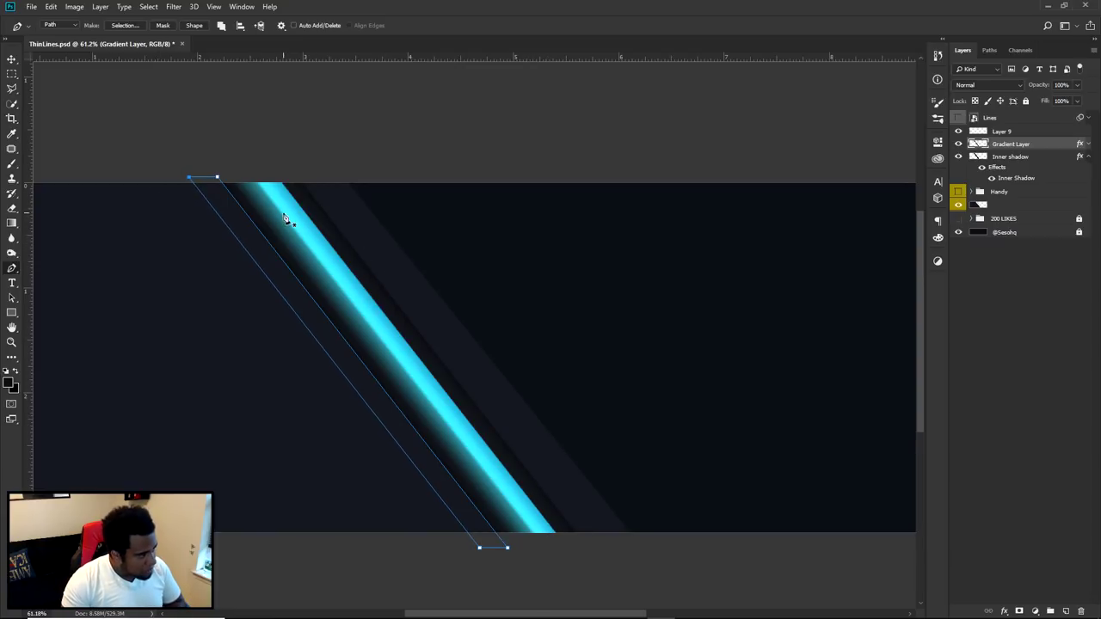
pyautogui.press('Right')
pyautogui.press('Right')
pyautogui.press('Right')
pyautogui.press('Right')
pyautogui.press('Right')
pyautogui.press('Right')
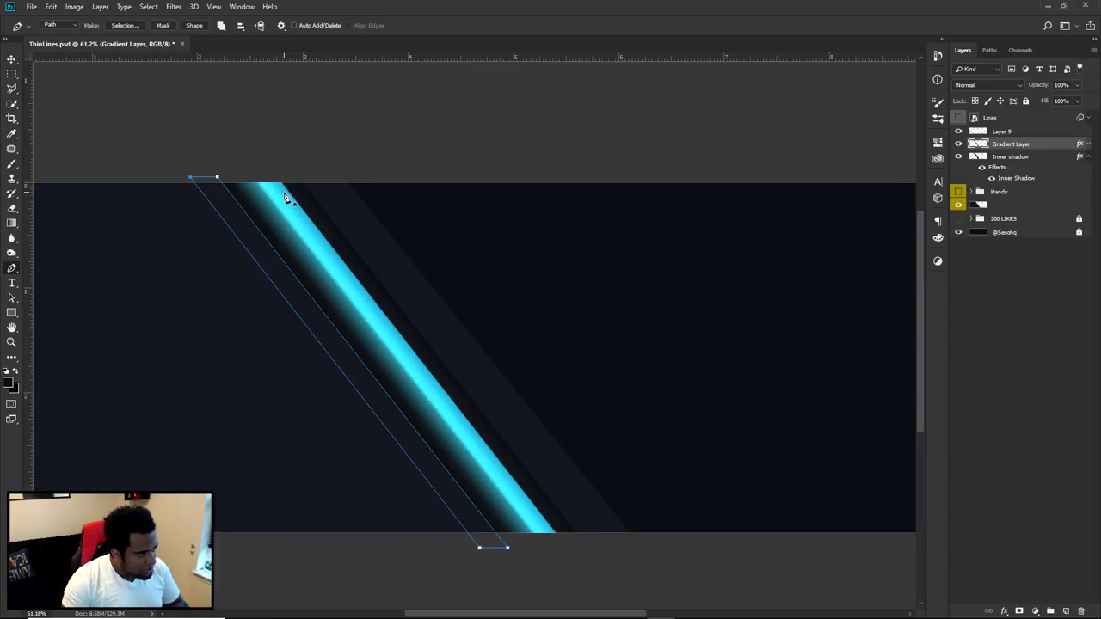
pyautogui.press('Right')
pyautogui.press('Right')
pyautogui.press('Right')
pyautogui.press('Right')
pyautogui.press('Right')
pyautogui.press('Right')
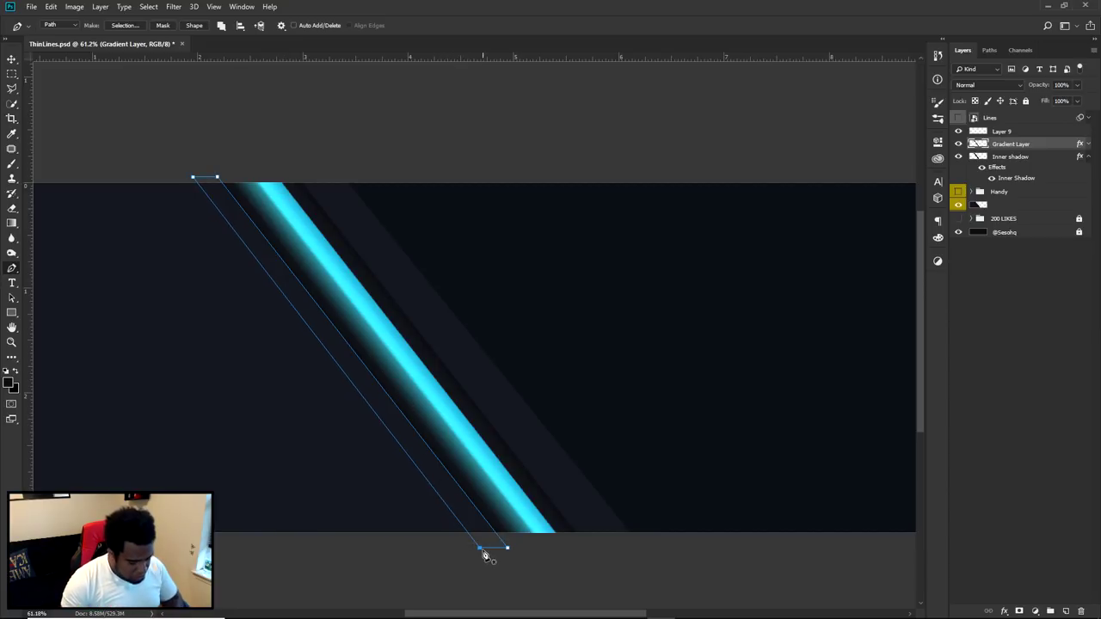
# Nudge the path's lower-left anchor point to the right until the strip's long edges run parallel, and deselect the anchor points
pyautogui.press('Right')
pyautogui.press('Right')
pyautogui.press('Right')
pyautogui.press('Right')
pyautogui.press('Right')
pyautogui.press('Right')
pyautogui.press('Right')
pyautogui.press('Right')
pyautogui.press('Right')
pyautogui.press('Right')
pyautogui.press('Right')
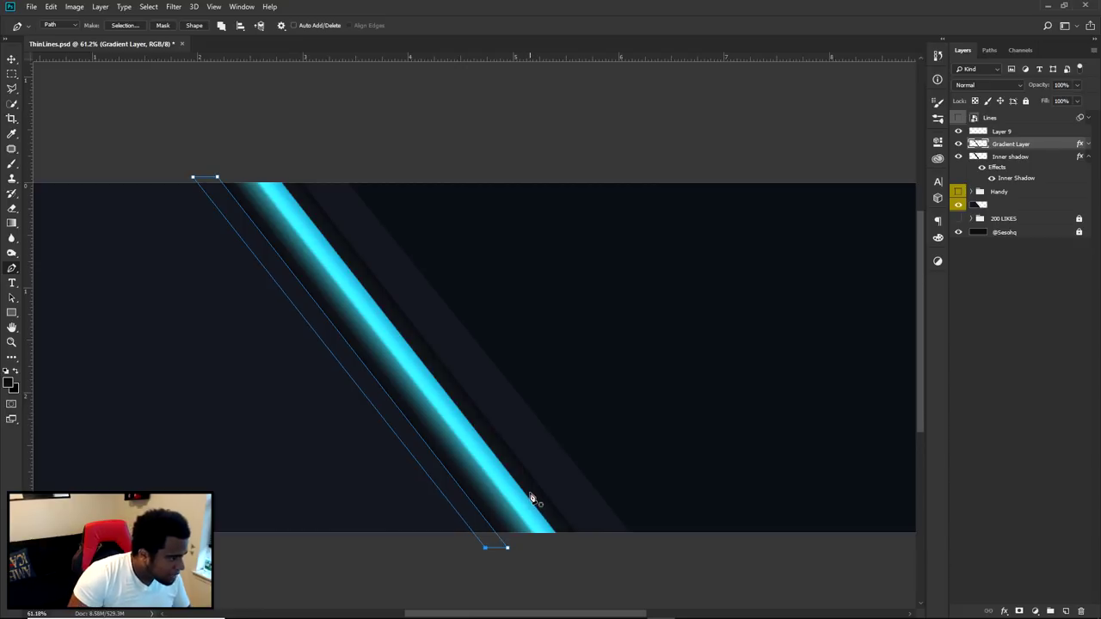
pyautogui.press('Escape')
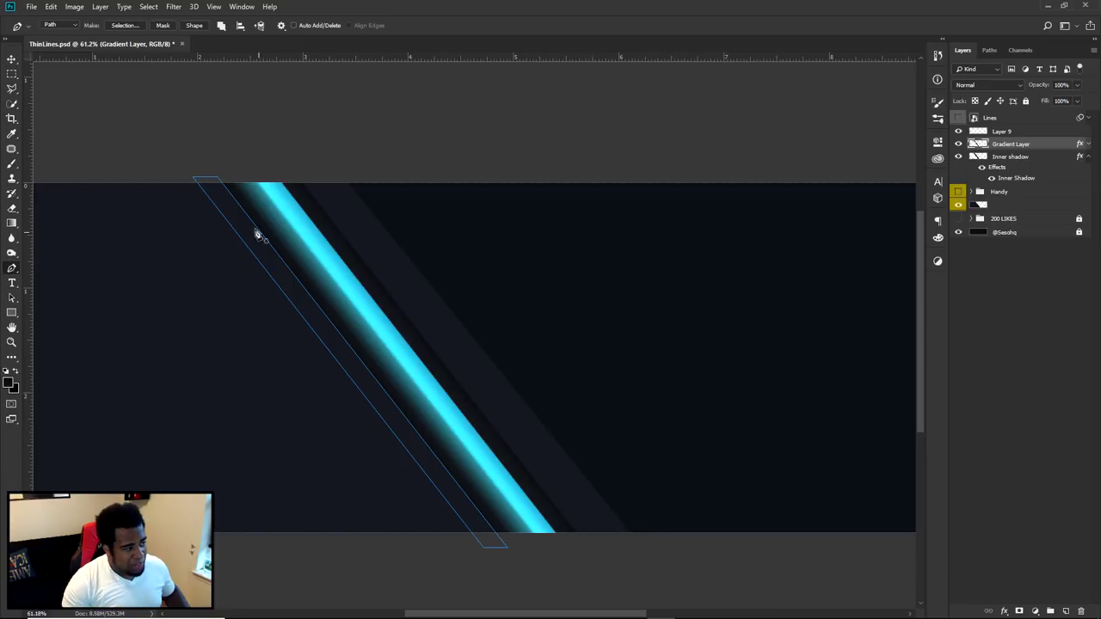
pyautogui.moveTo(486, 549); pyautogui.dragTo(503, 547)
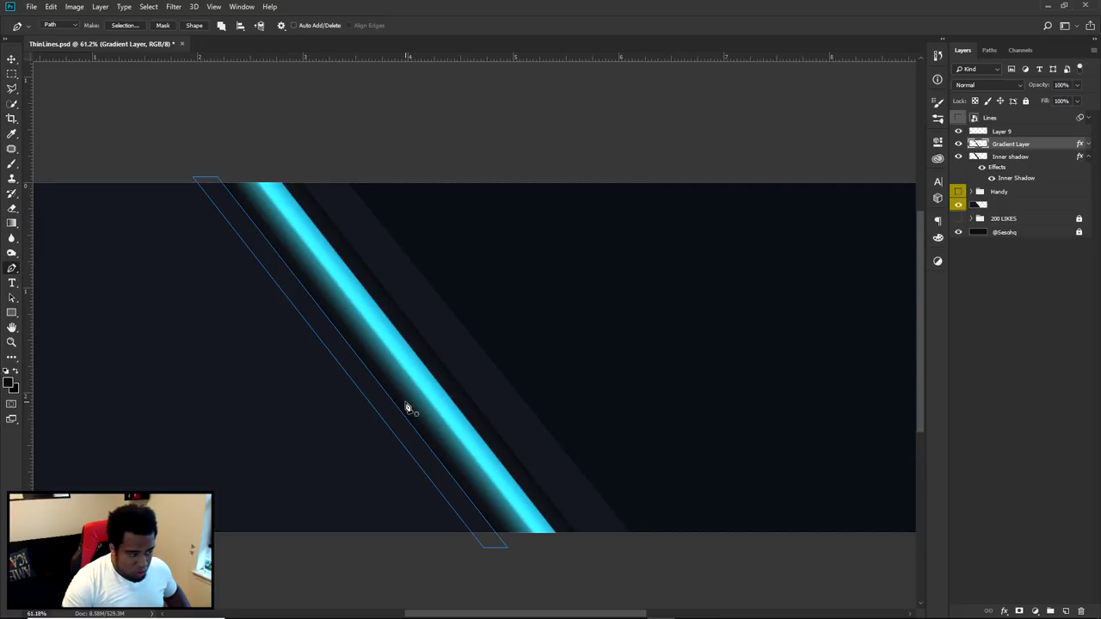
# Fill the closed strip path with cyan on Layer 9 at 100% opacity, and delete the path
pyautogui.scroll(3, 405, 405)
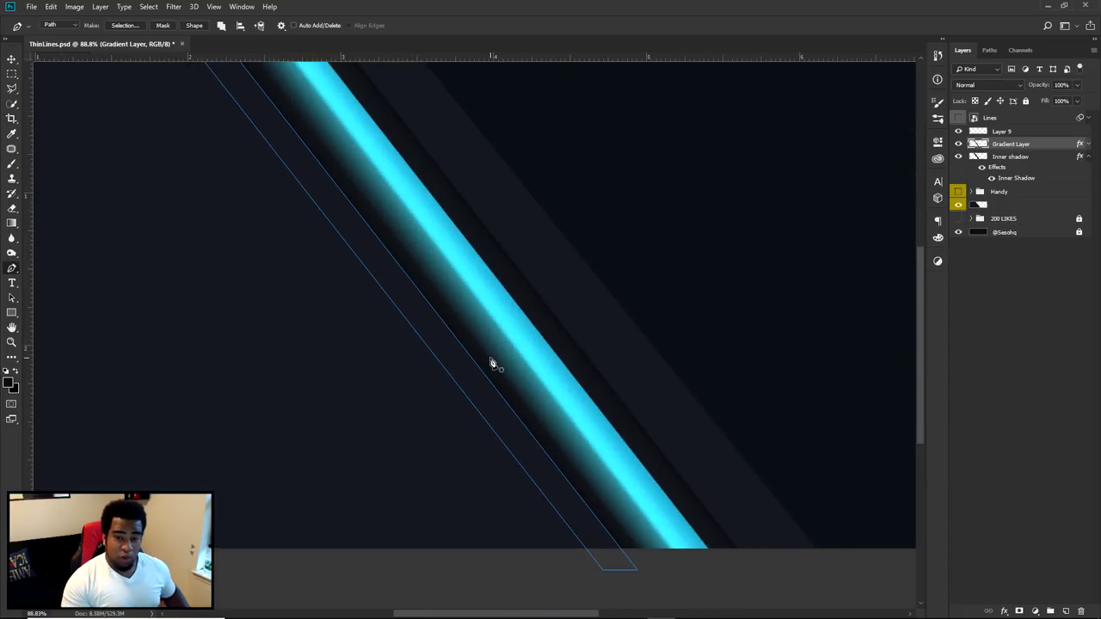
pyautogui.click(1003, 132)
pyautogui.rightClick(646, 195)
pyautogui.click(671, 251)
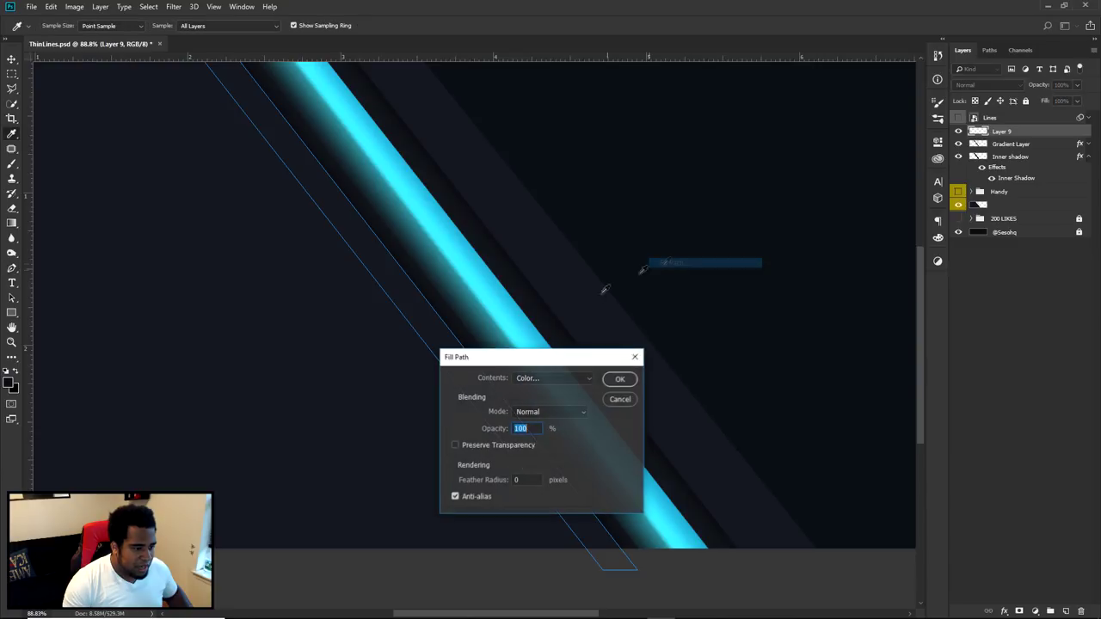
pyautogui.click(619, 379)
pyautogui.rightClick(564, 153)
pyautogui.click(596, 174)
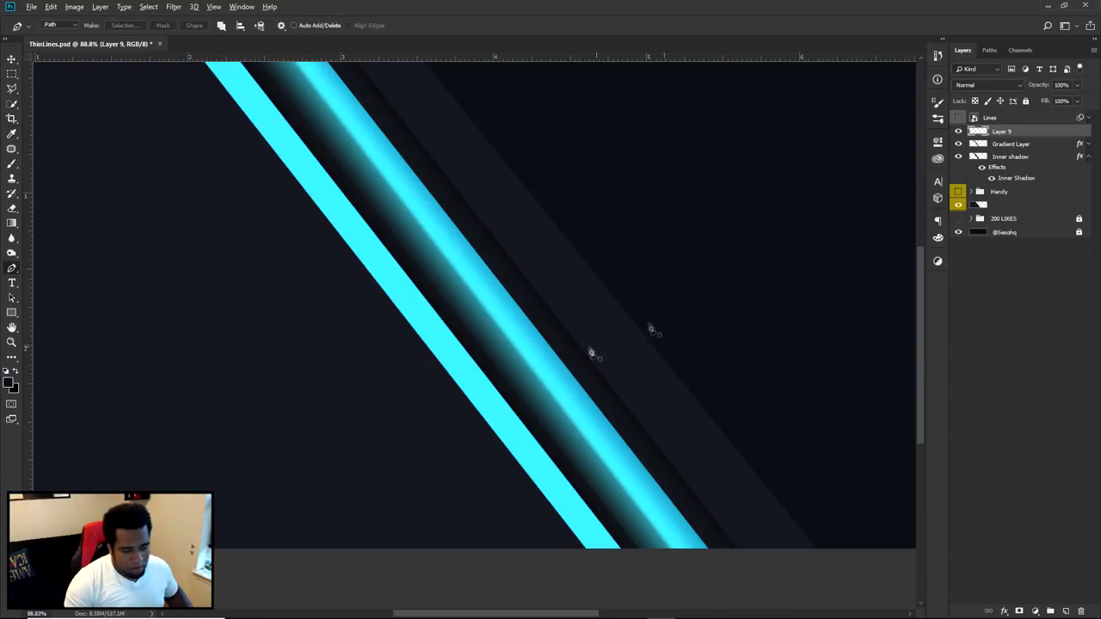
pyautogui.scroll(-3, 655, 328)
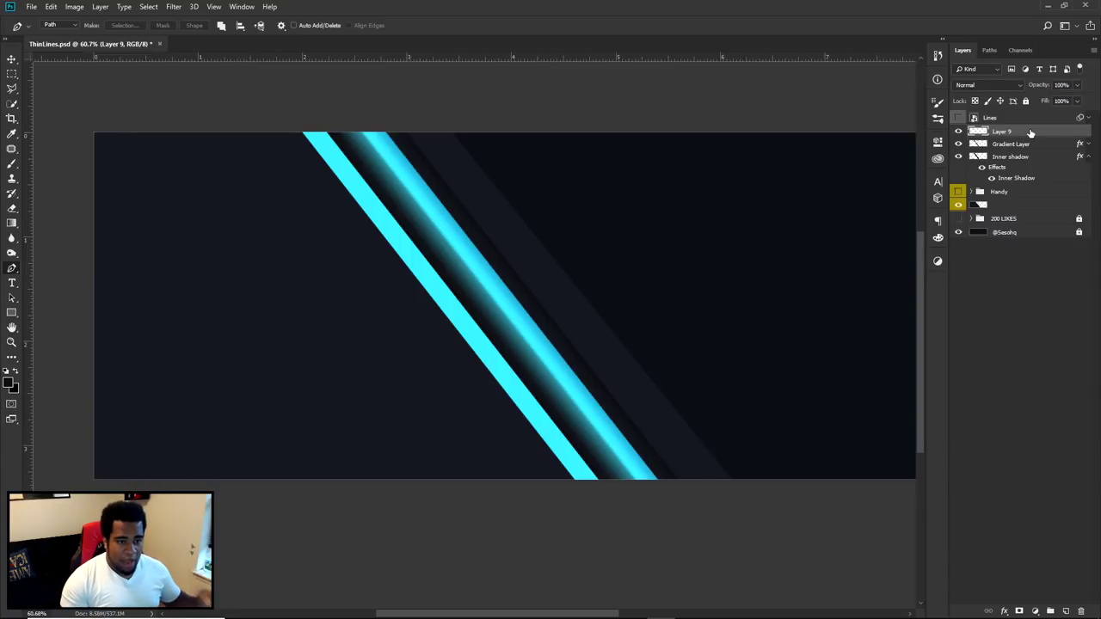
# Rename Layer 9 as Left Side Bar
pyautogui.doubleClick(1002, 130)
pyautogui.write('Li')
pyautogui.write('ft Side Bar')
pyautogui.press('Return')
pyautogui.press('h')
# Add a Gradient Overlay to the Left Side Bar layer using the dark grey preset at the end of the presets
pyautogui.doubleClick(1056, 132)
pyautogui.click(560, 352)
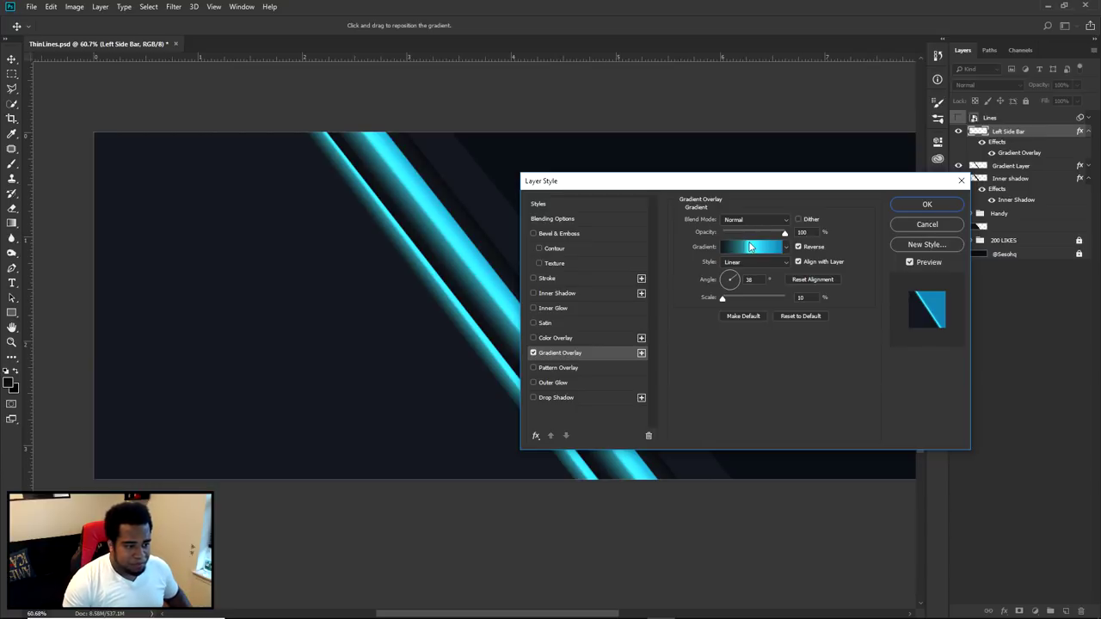
pyautogui.click(750, 247)
pyautogui.scroll(-4, 693, 250)
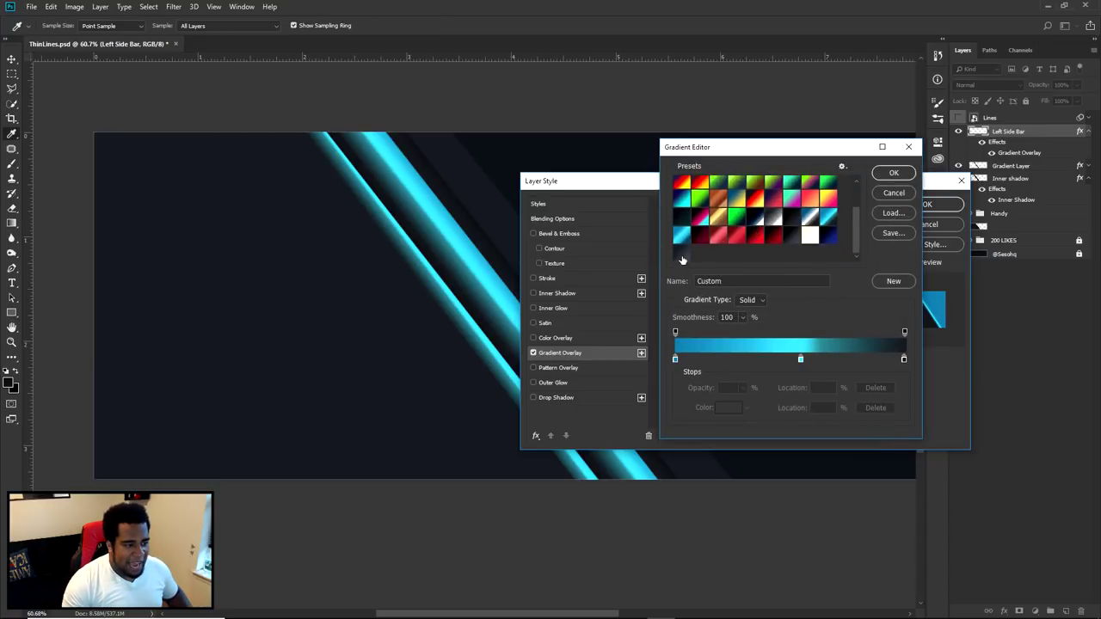
pyautogui.click(681, 257)
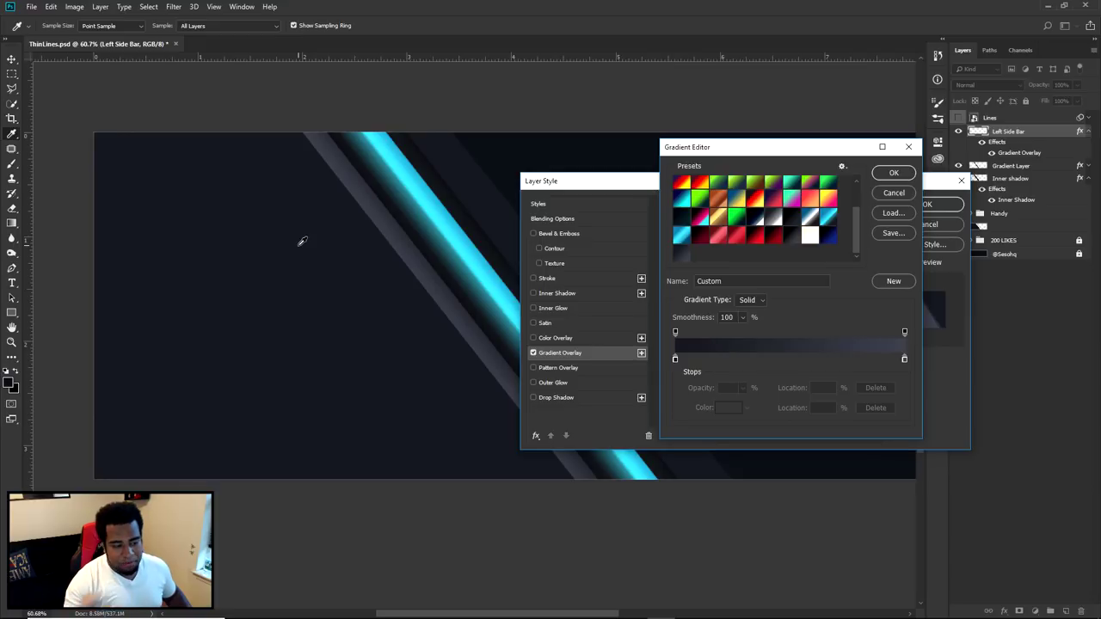
# Use the dark background color 14171c for the gradient's first stop and 353943 for its last stop, and accept the gradient
pyautogui.doubleClick(675, 359)
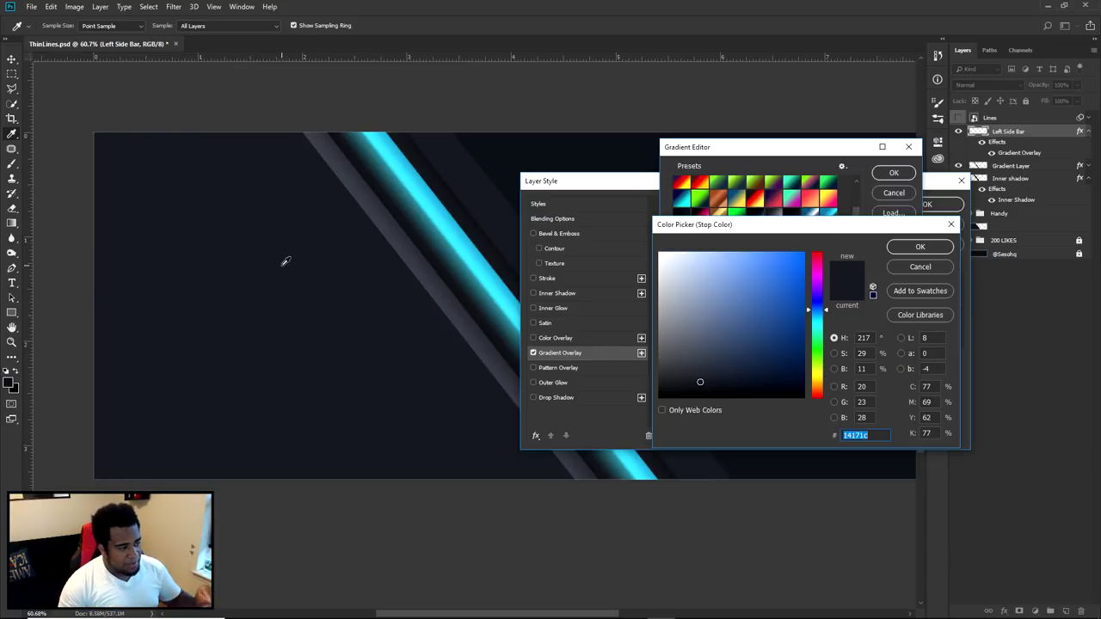
pyautogui.moveTo(361, 230); pyautogui.dragTo(426, 256)
pyautogui.click(205, 219)
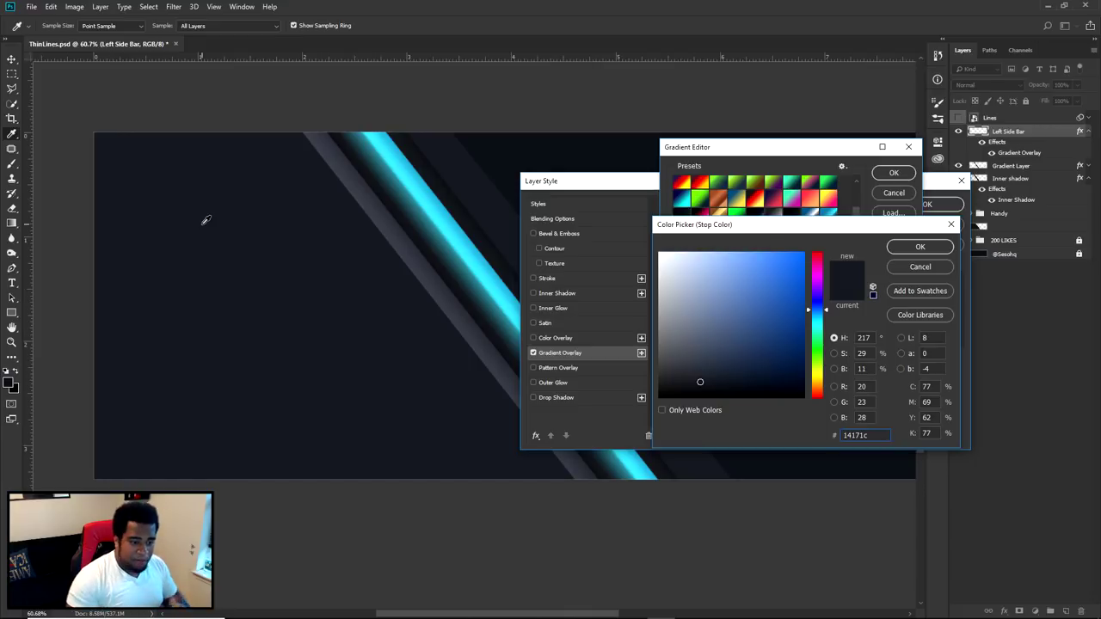
pyautogui.click(919, 246)
pyautogui.click(906, 359)
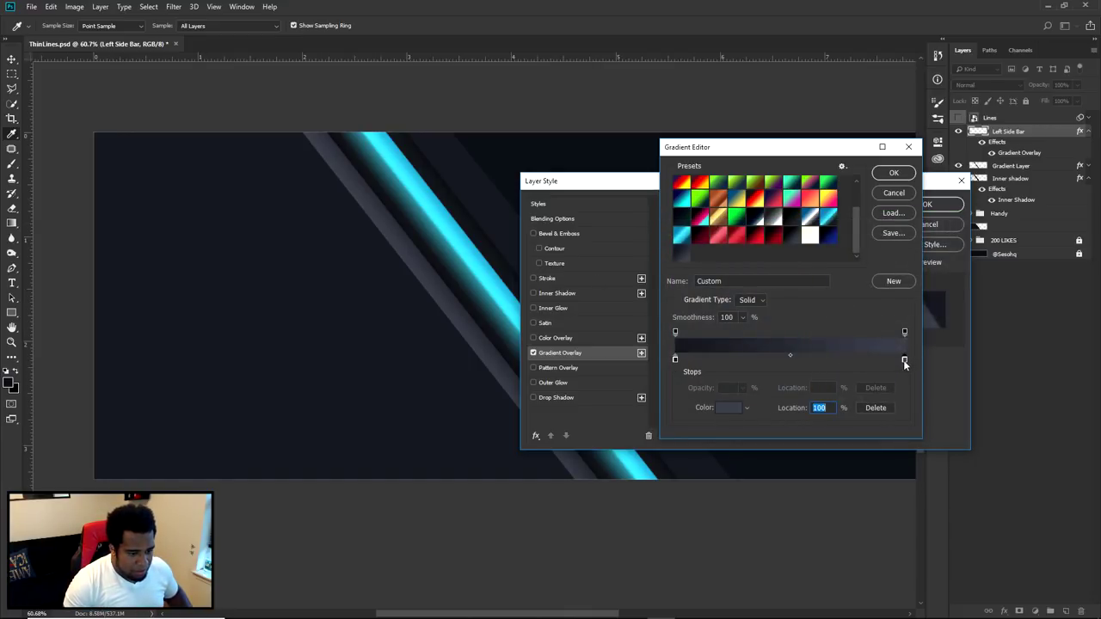
pyautogui.doubleClick(904, 359)
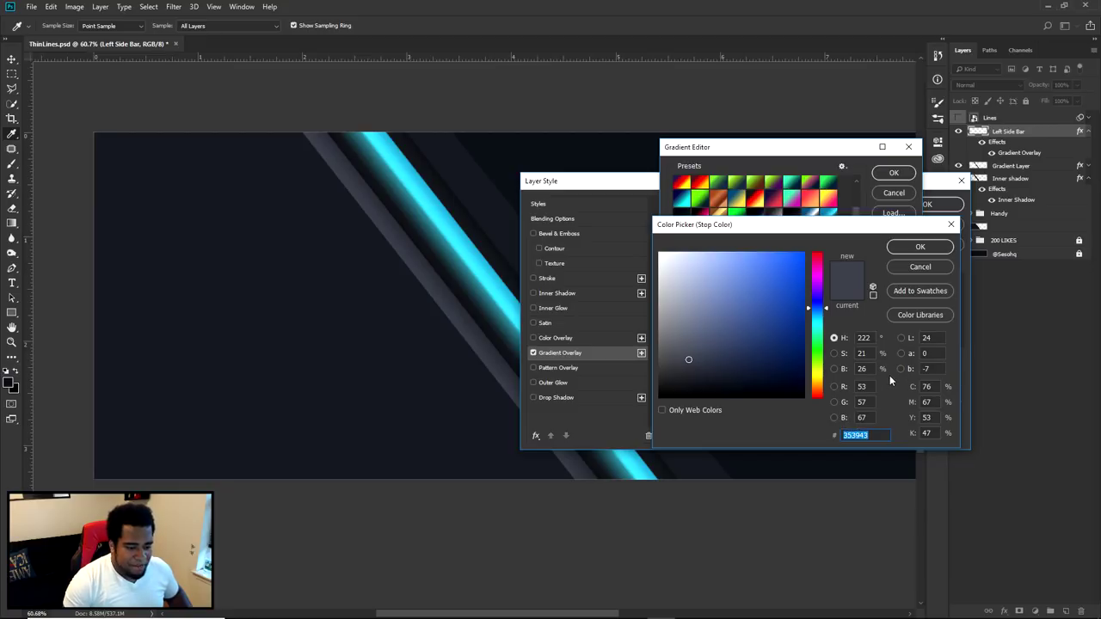
pyautogui.click(920, 247)
pyautogui.click(893, 173)
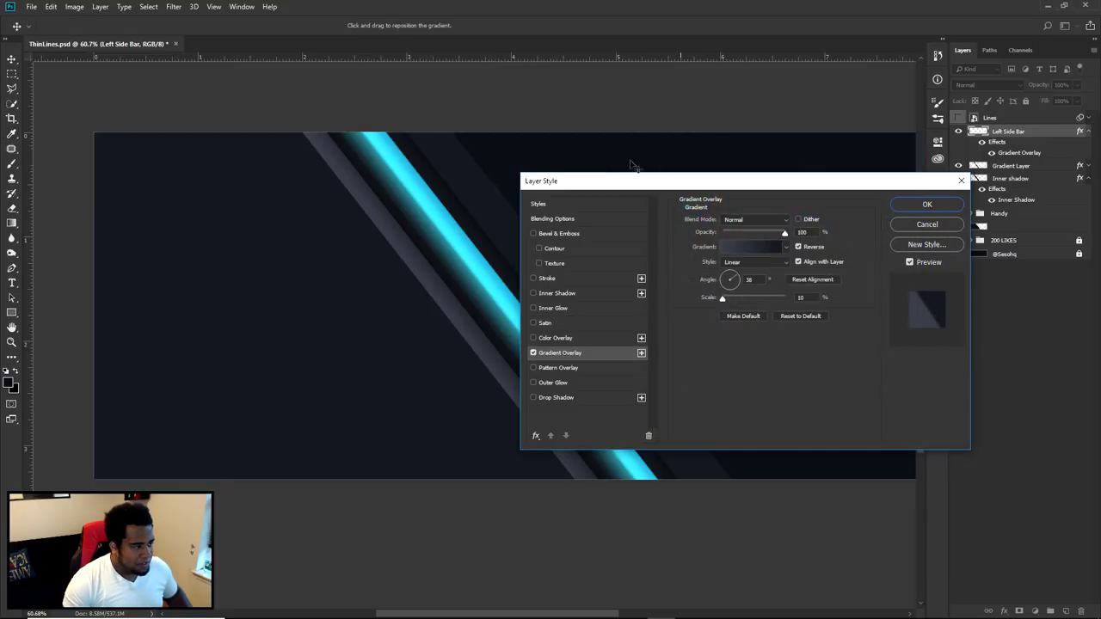
# Set the Left Side Bar gradient overlay's angle to 118° and its scale to 100%
pyautogui.moveTo(647, 181); pyautogui.dragTo(661, 224)
pyautogui.doubleClick(765, 323)
pyautogui.hotkey('shift', 'Up')
pyautogui.hotkey('shift', 'Up')
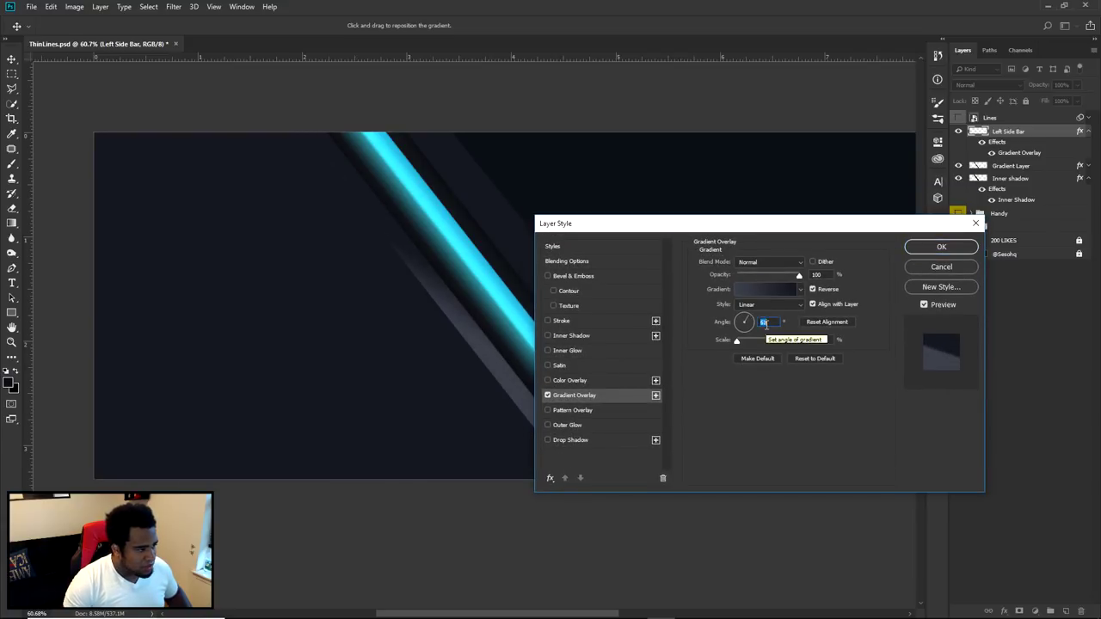
pyautogui.hotkey('shift', 'Up')
pyautogui.hotkey('shift', 'Up')
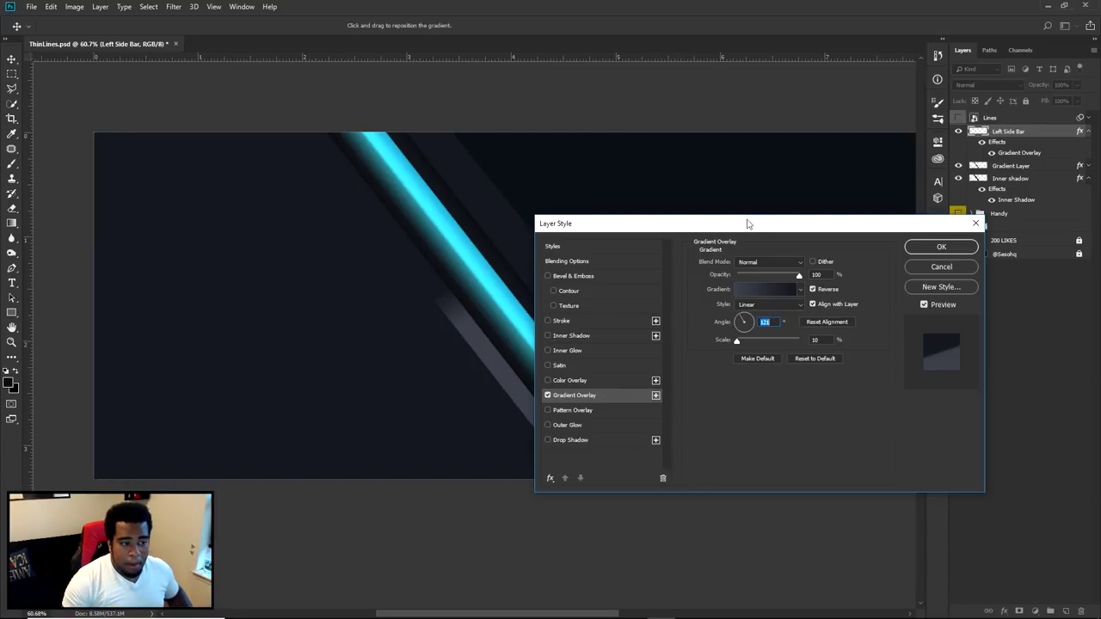
pyautogui.moveTo(748, 223); pyautogui.dragTo(799, 143)
pyautogui.click(871, 259)
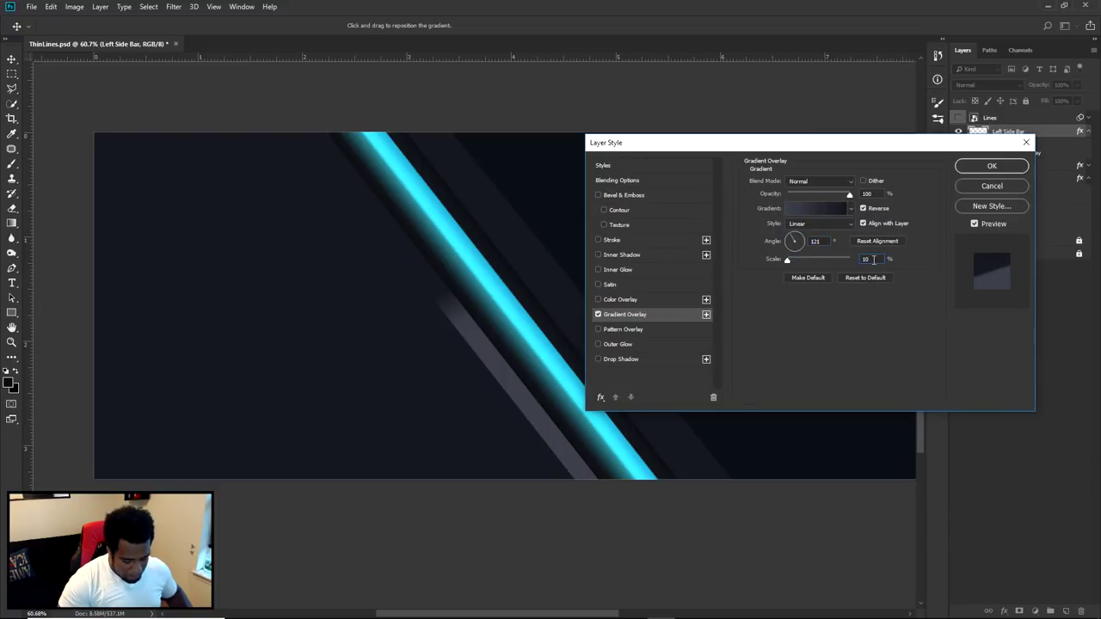
pyautogui.write('0')
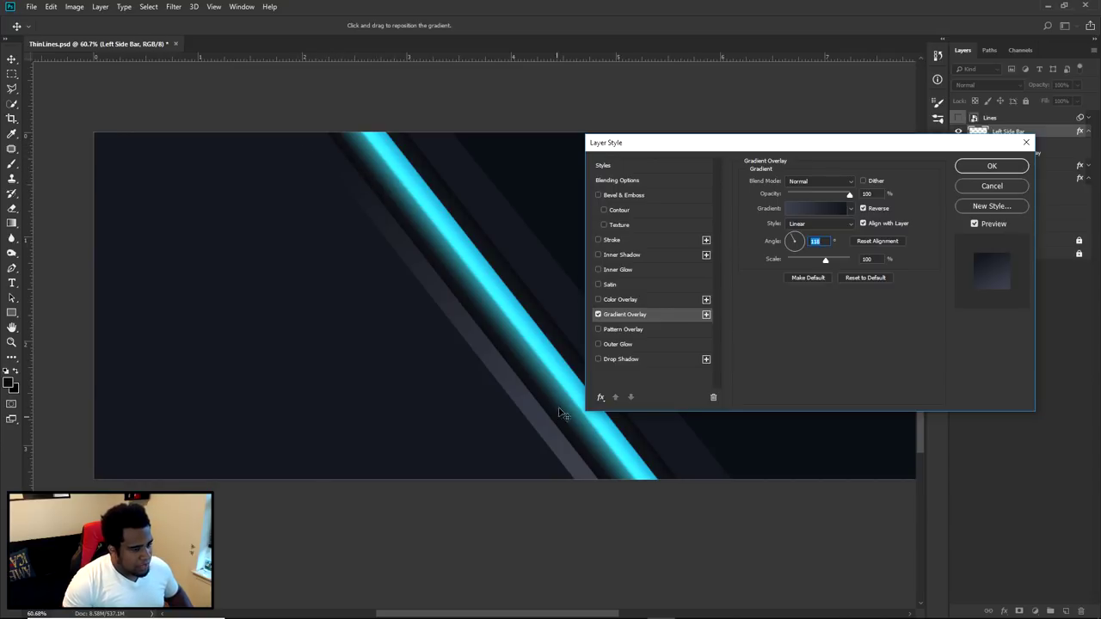
# Reduce the gradient overlay's scale to 80% and apply the layer style
pyautogui.click(877, 259)
pyautogui.doubleClick(877, 259)
pyautogui.write('80')
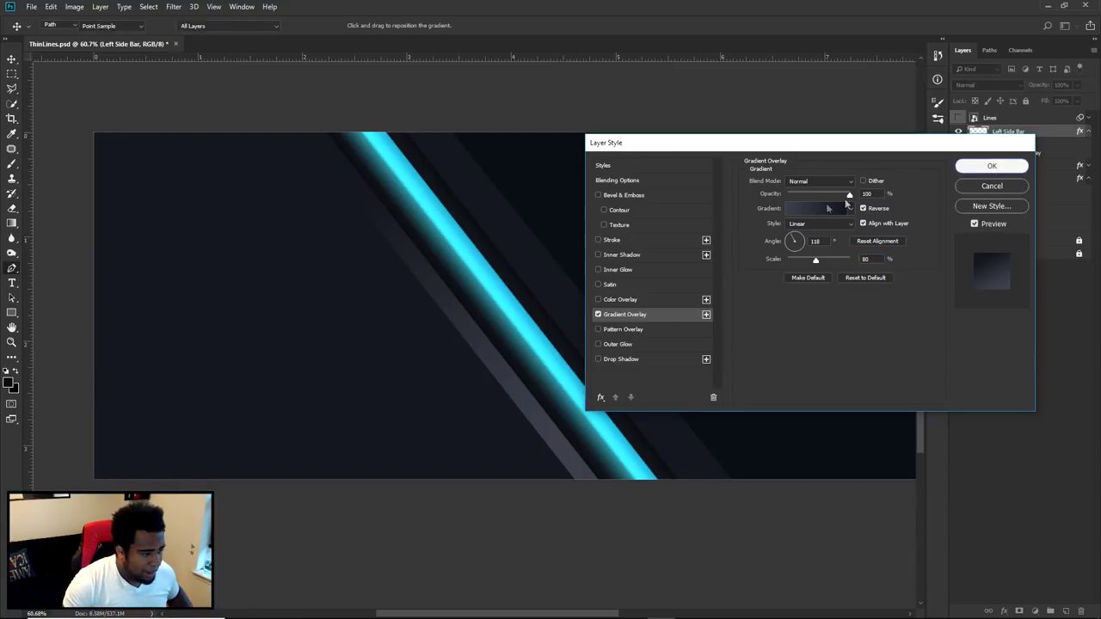
pyautogui.click(991, 166)
pyautogui.press('p')
pyautogui.moveTo(637, 319); pyautogui.dragTo(439, 369)
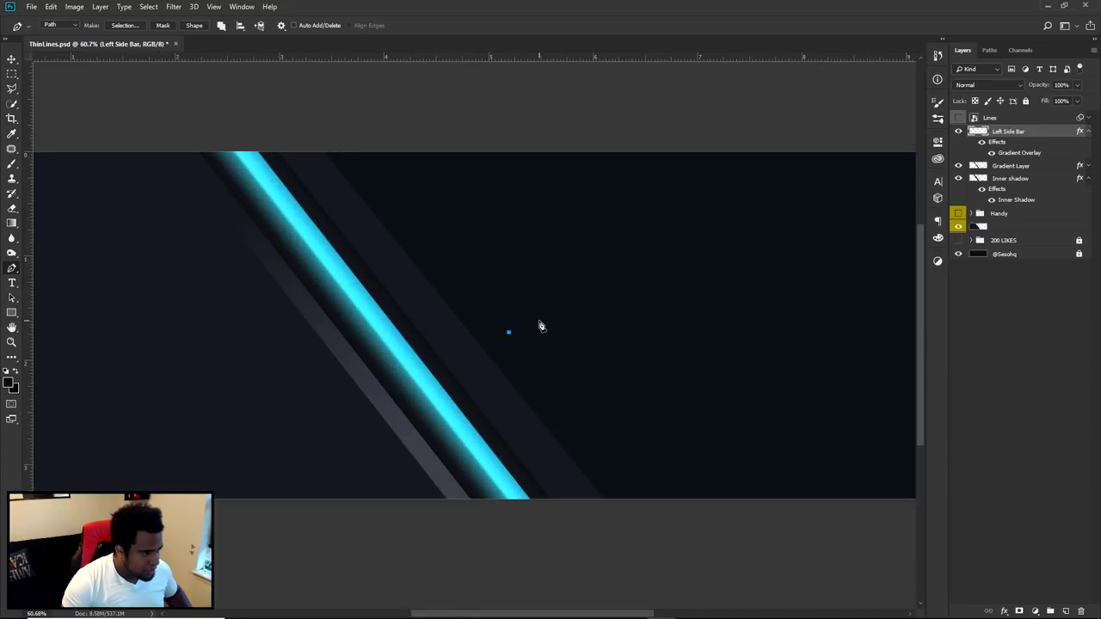
pyautogui.rightClick(539, 322)
pyautogui.click(572, 338)
# Duplicate the Left Side Bar strip and place the copy along the opposite edge of the shadowed band, beyond the cyan stripe
pyautogui.press('v')
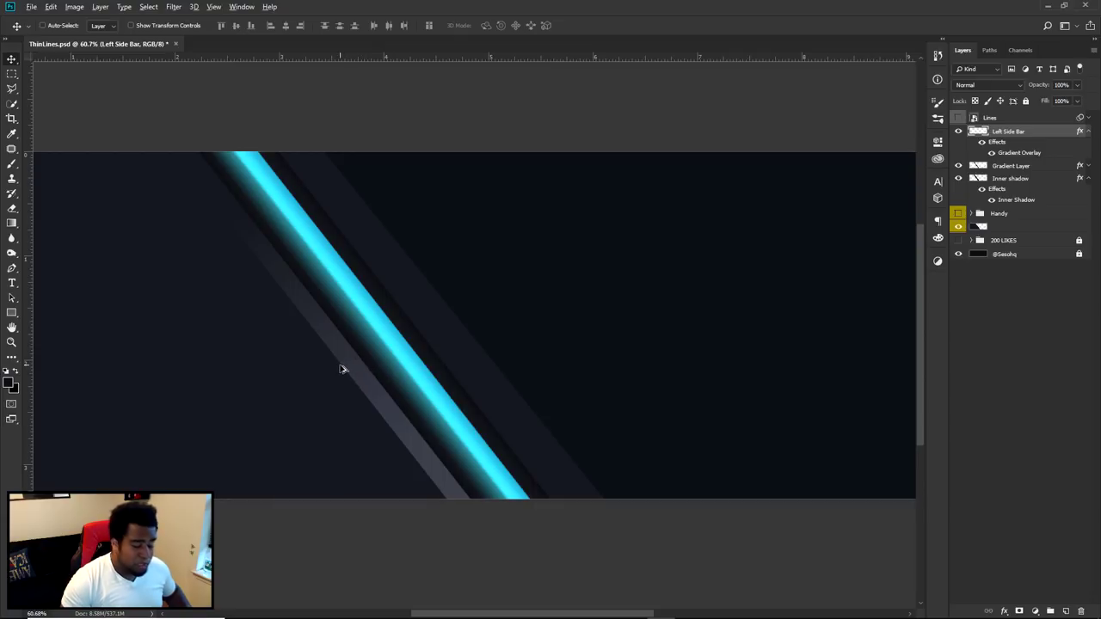
pyautogui.moveTo(340, 368); pyautogui.dragTo(712, 332)
pyautogui.hotkey('ctrl', 'z')
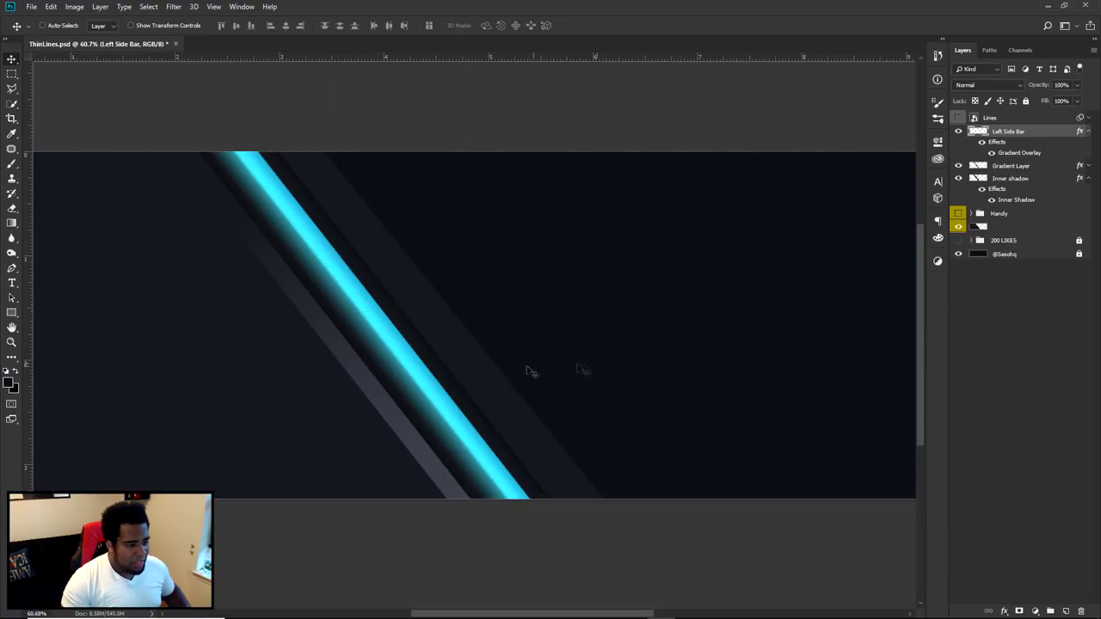
pyautogui.moveTo(371, 393); pyautogui.dragTo(474, 344)
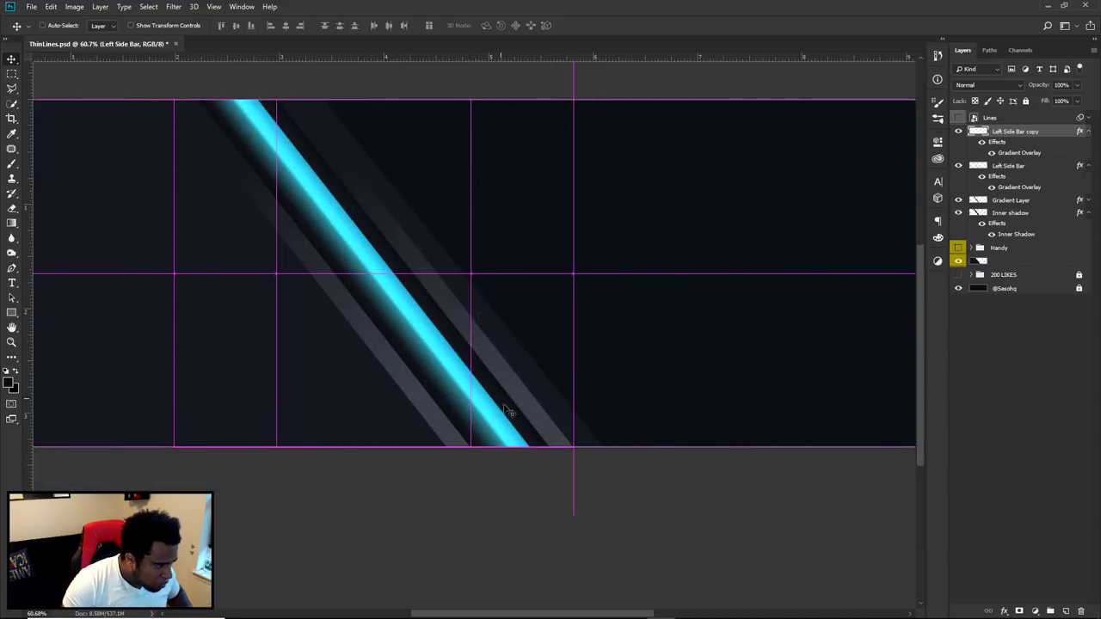
pyautogui.scroll(4, 508, 403)
pyautogui.scroll(5, 508, 403)
pyautogui.moveTo(511, 401); pyautogui.dragTo(582, 396)
pyautogui.scroll(-8, 583, 395)
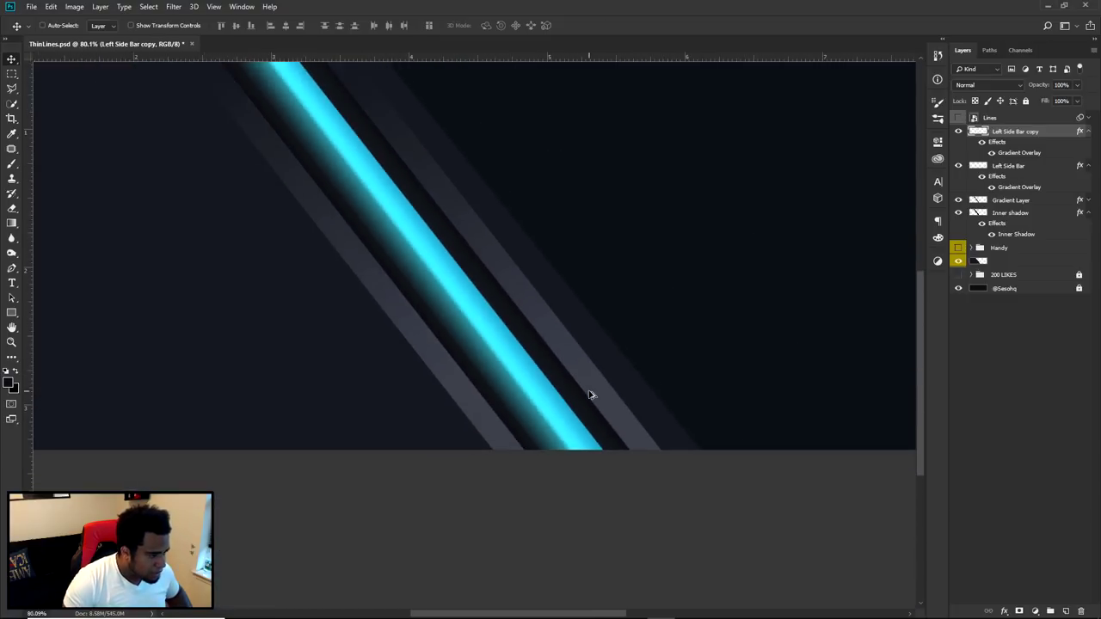
pyautogui.scroll(-3, 442, 361)
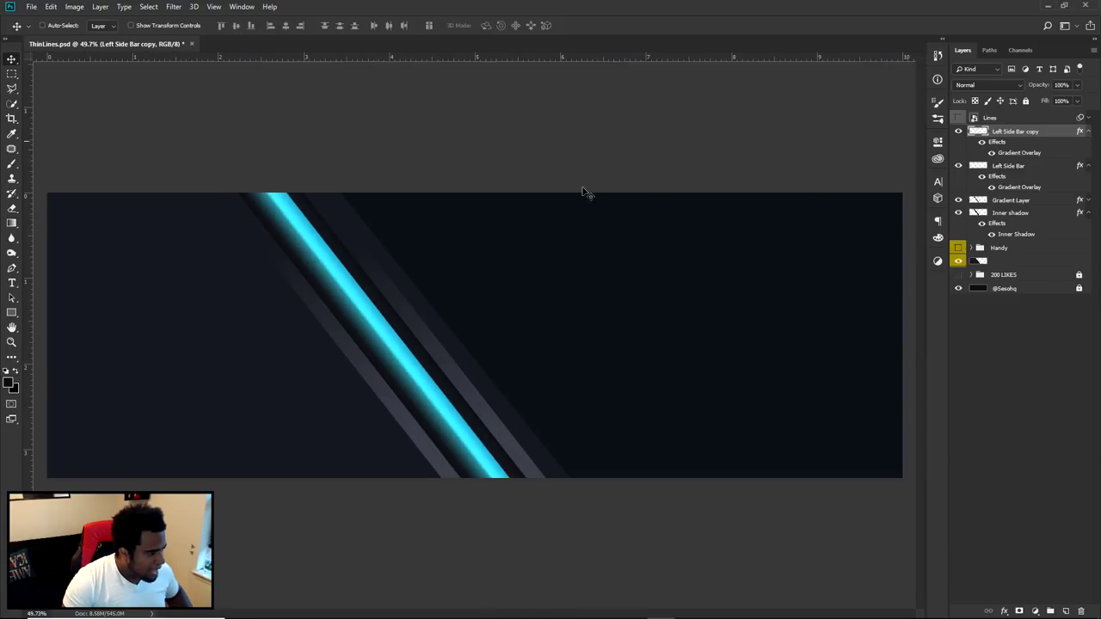
# Rename the Left Side Bar copy layer as Right sie bar
pyautogui.doubleClick(1015, 131)
pyautogui.write('Right sie bar')
pyautogui.press('Return')
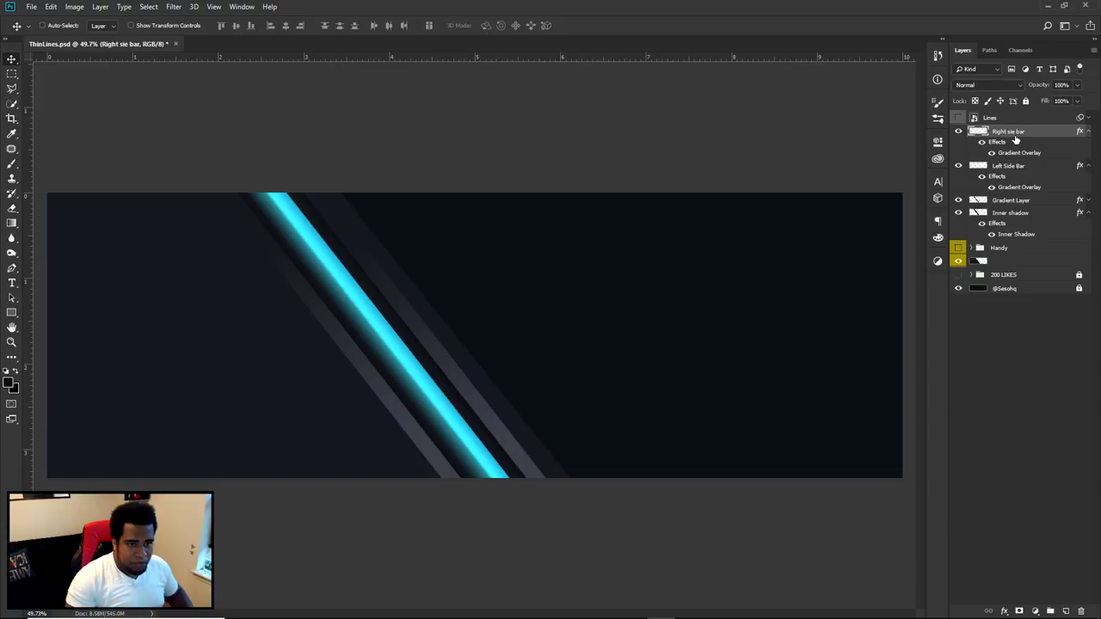
pyautogui.doubleClick(1019, 153)
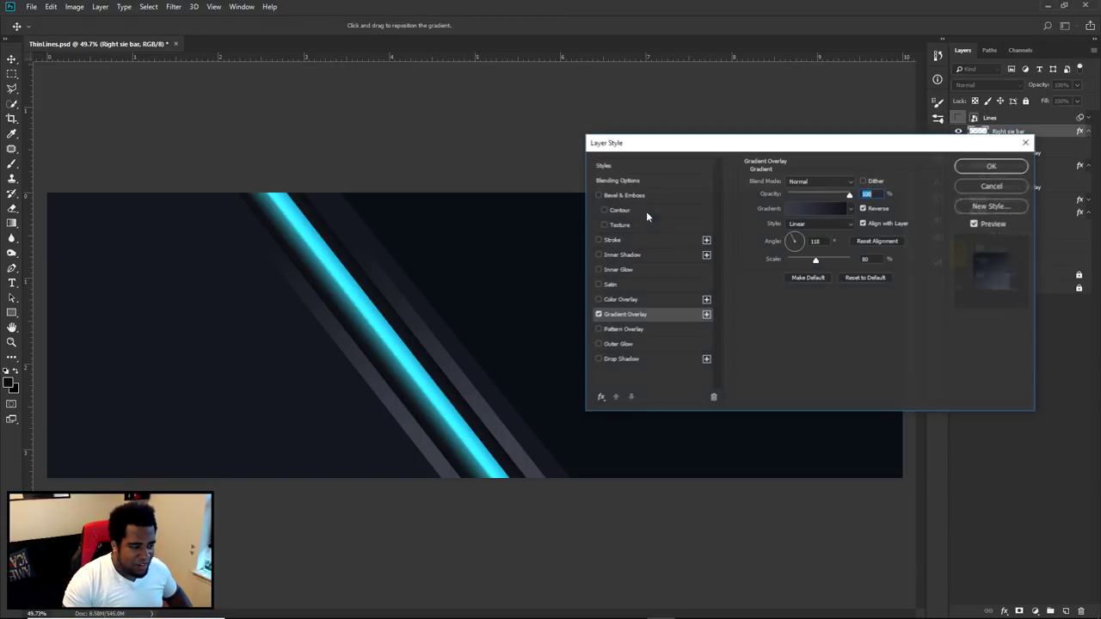
pyautogui.click(800, 247)
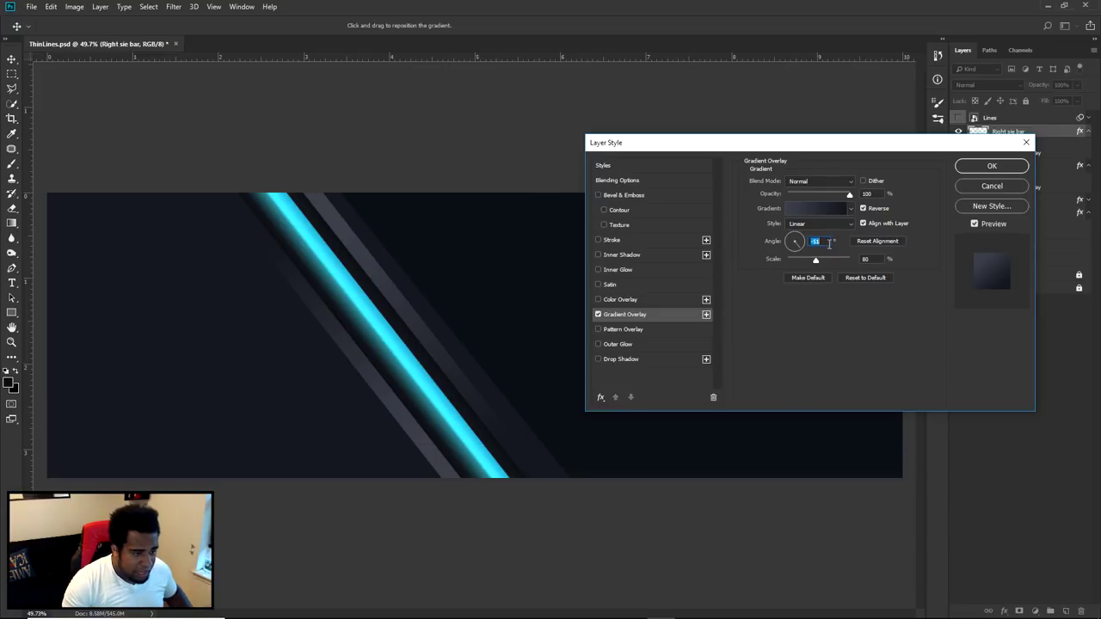
pyautogui.click(991, 185)
# Set the Right sie bar layer's gradient overlay angle to -58° and apply the layer style
pyautogui.doubleClick(1018, 157)
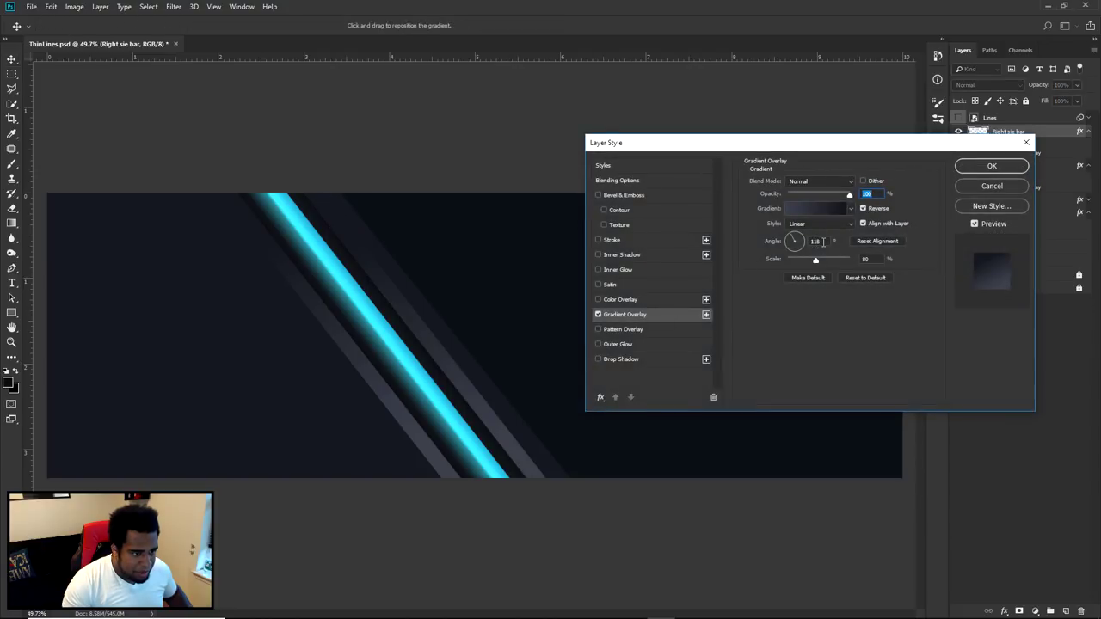
pyautogui.doubleClick(823, 242)
pyautogui.write('58')
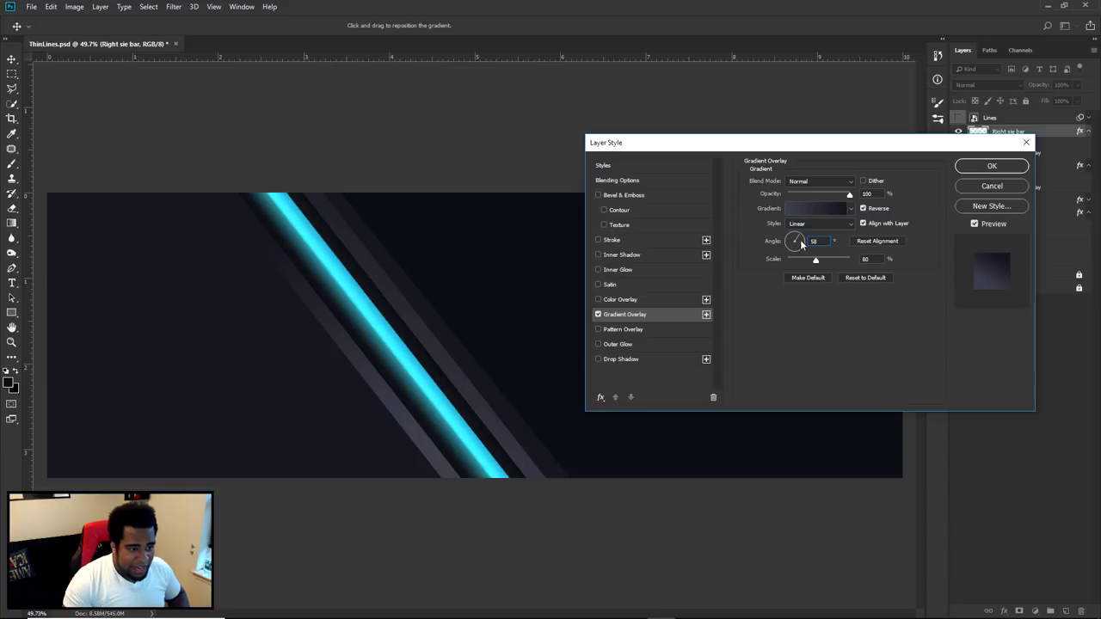
pyautogui.press('Home')
pyautogui.write('-')
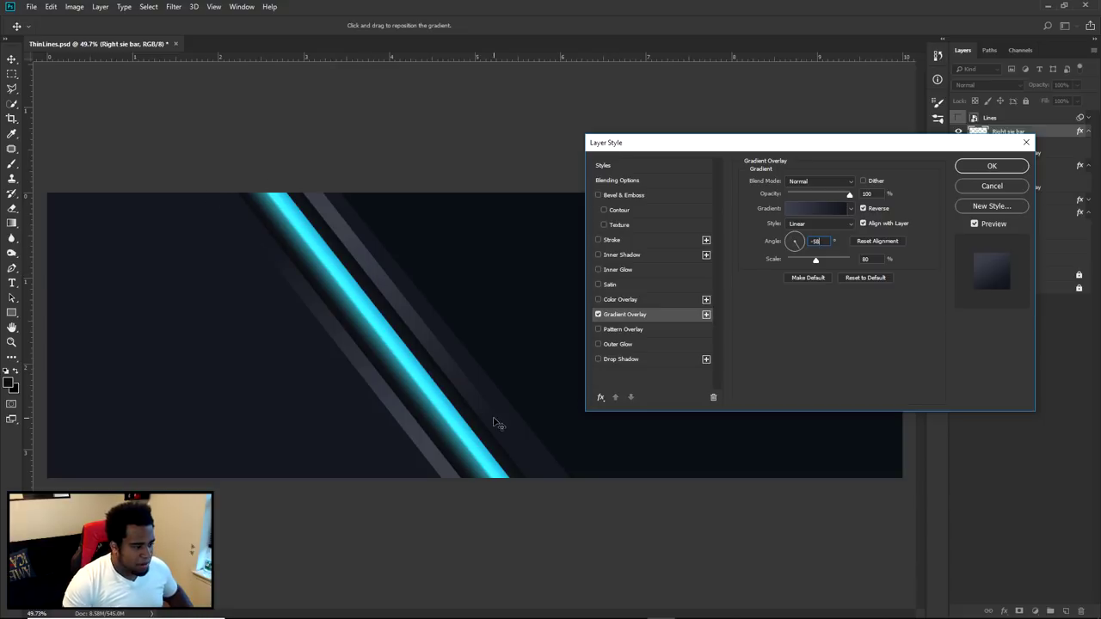
pyautogui.click(991, 166)
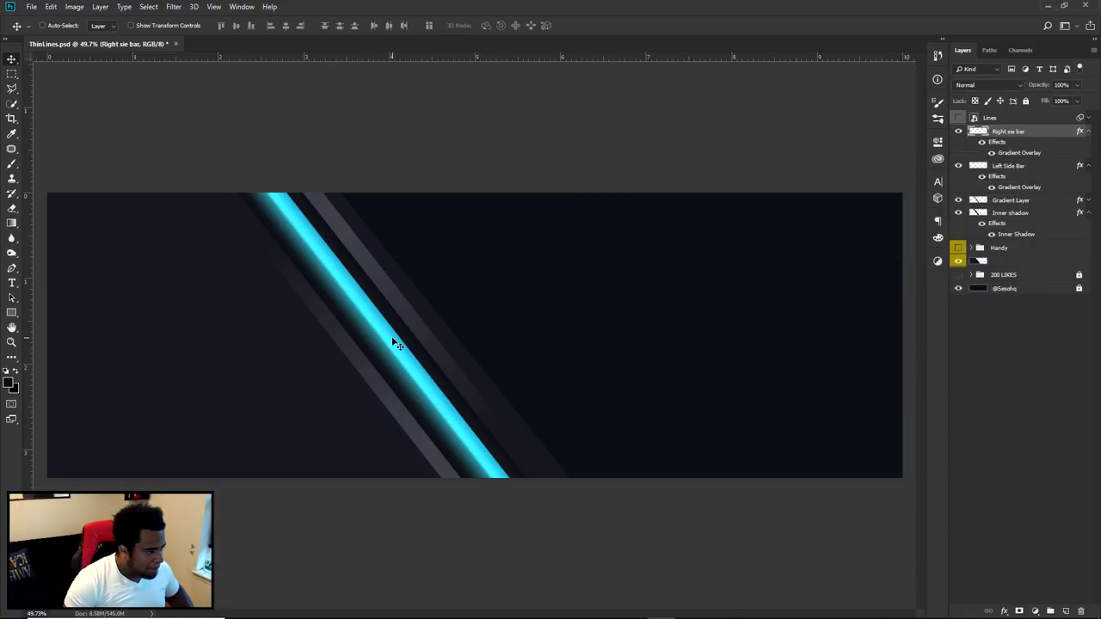
pyautogui.scroll(1, 393, 343)
pyautogui.scroll(-1, 344, 343)
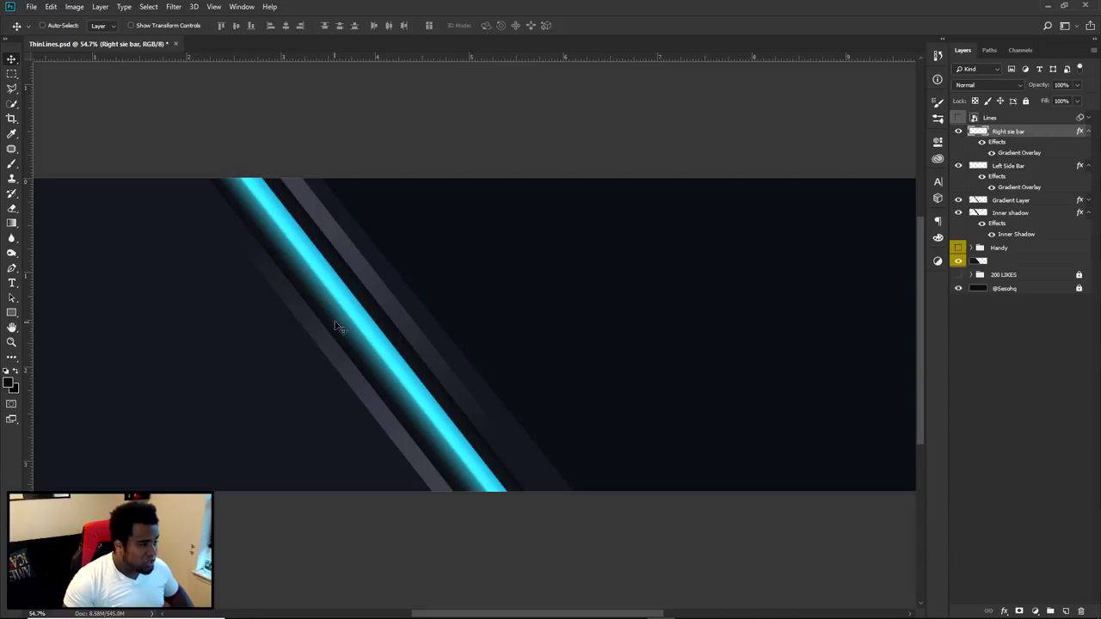
pyautogui.scroll(4, 339, 319)
pyautogui.scroll(1, 301, 301)
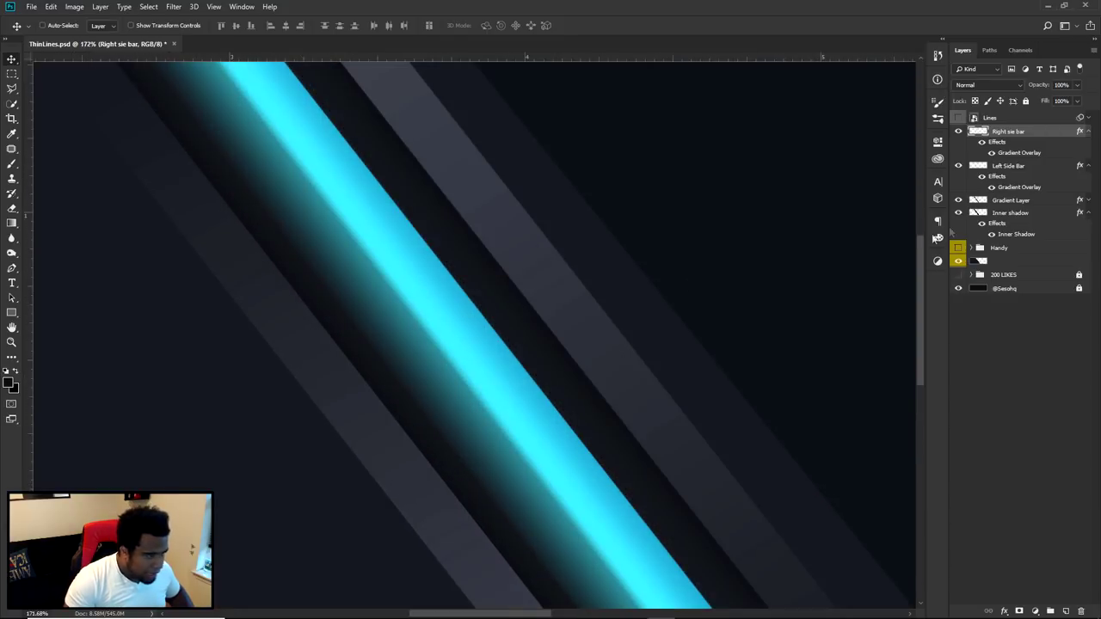
# Shift the cyan Gradient Layer stripe slightly toward the Right sie bar within the shadowed band
pyautogui.keyDown('ctrl'); pyautogui.click(467, 361); pyautogui.keyUp('ctrl')
pyautogui.moveTo(555, 362); pyautogui.dragTo(563, 360)
pyautogui.scroll(-2, 564, 360)
pyautogui.scroll(-2, 563, 360)
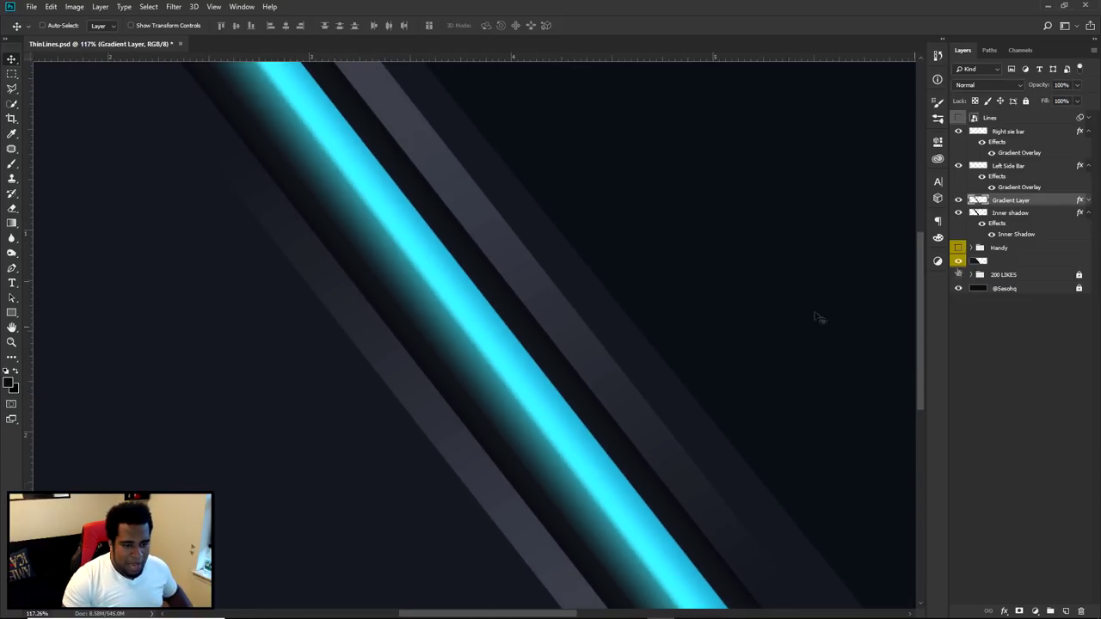
# Show the Handy reference group beside the new stripe, examine its thin accent lines, and hide the group again
pyautogui.click(958, 248)
pyautogui.click(1011, 248)
pyautogui.moveTo(516, 361); pyautogui.dragTo(288, 384)
pyautogui.scroll(-1, 361, 400)
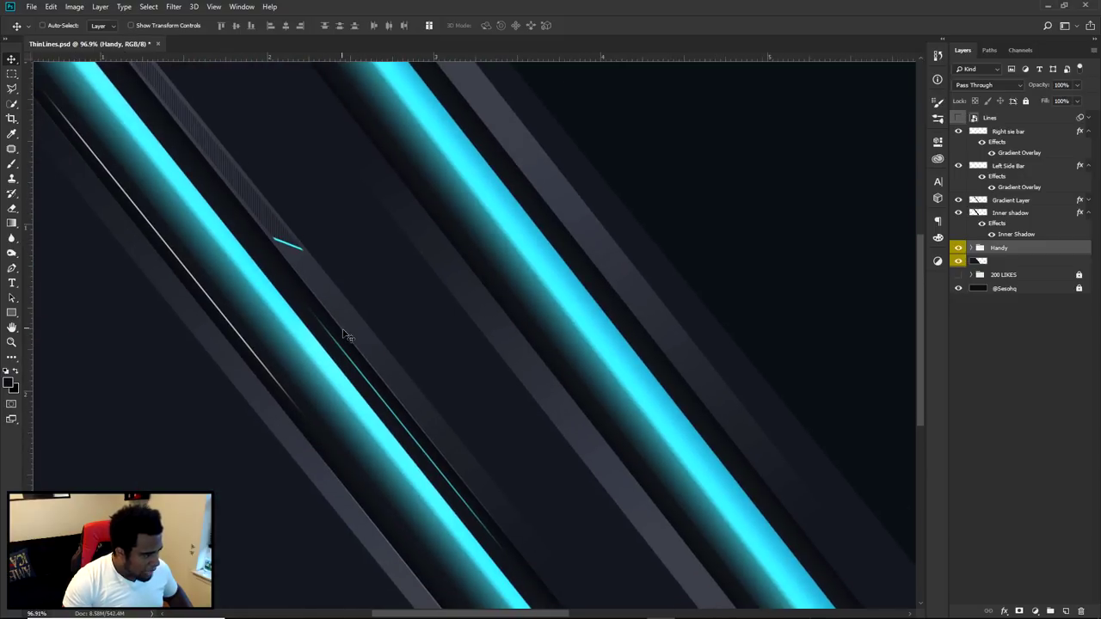
pyautogui.scroll(-1, 403, 319)
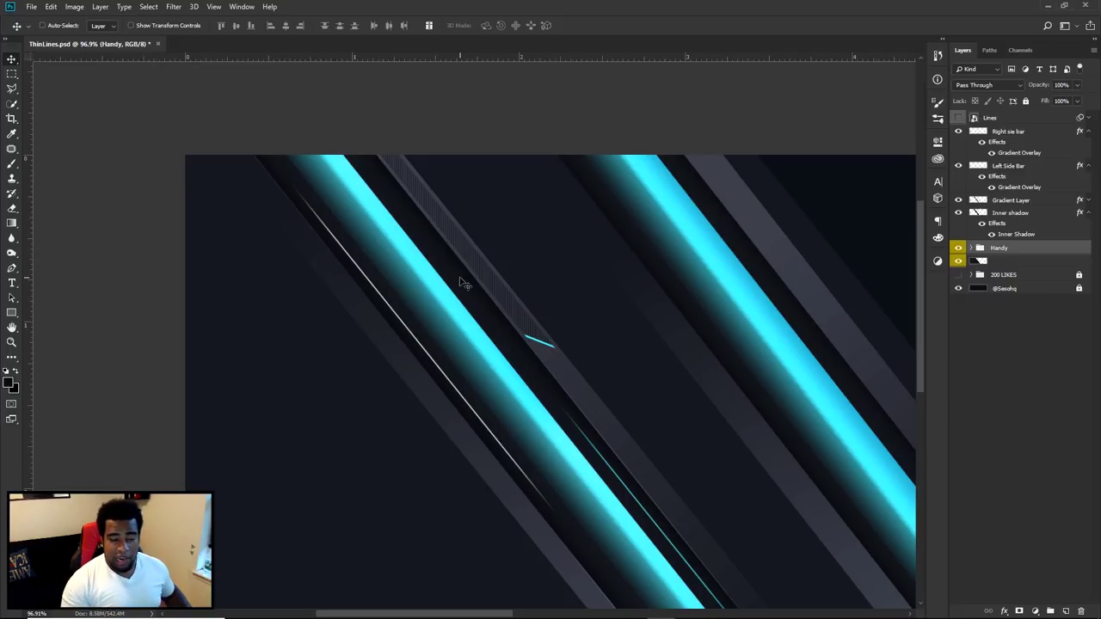
pyautogui.click(958, 249)
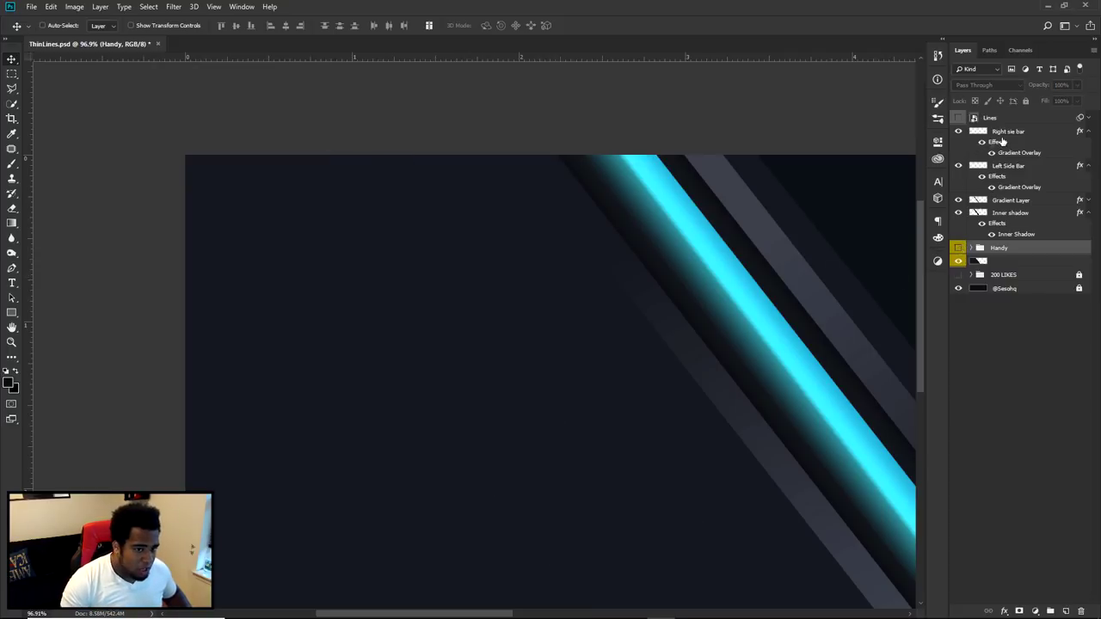
# Duplicate the Inner shadow layer and place the copy directly above the Right sie bar layer
pyautogui.click(1010, 213)
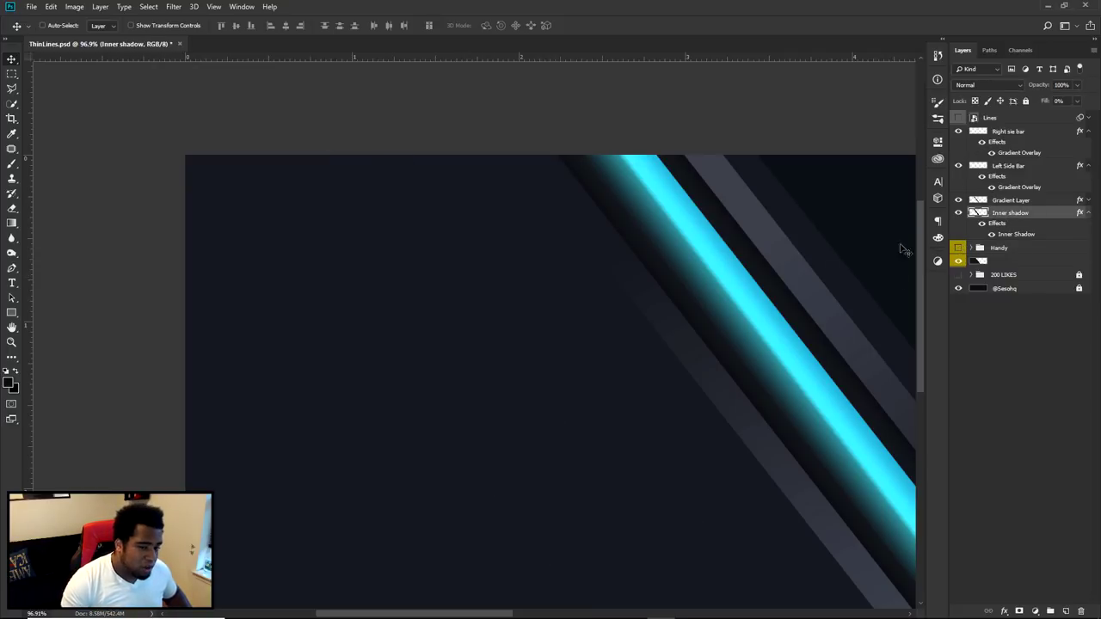
pyautogui.moveTo(810, 337); pyautogui.dragTo(581, 327)
pyautogui.moveTo(1021, 213); pyautogui.dragTo(1014, 127)
pyautogui.moveTo(719, 345); pyautogui.dragTo(675, 341)
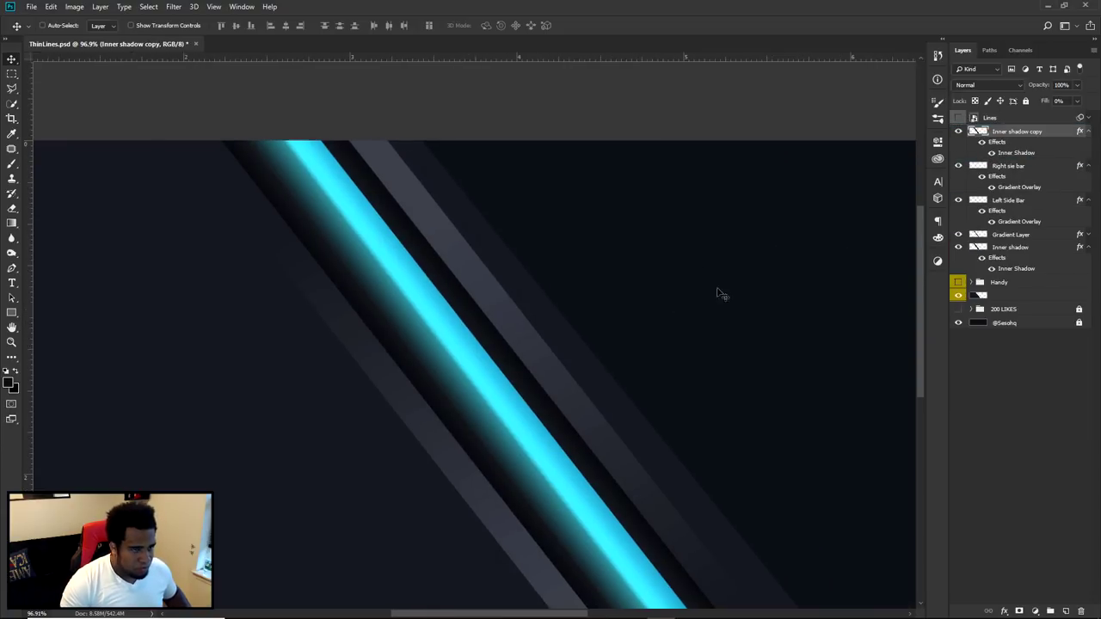
pyautogui.click(1076, 101)
pyautogui.doubleClick(1013, 152)
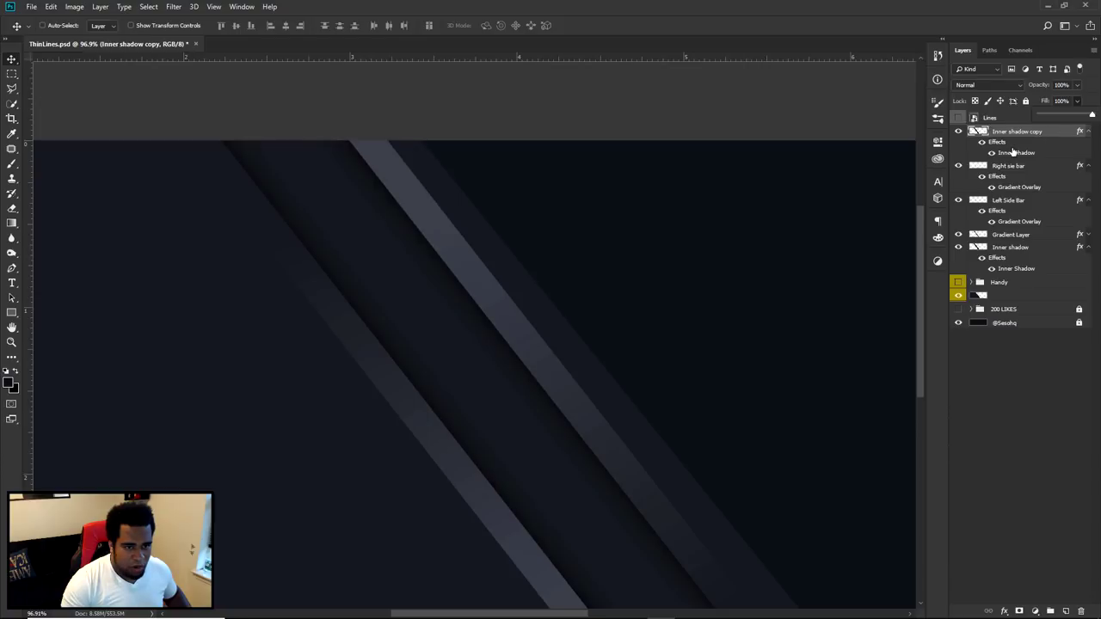
pyautogui.moveTo(1049, 123); pyautogui.dragTo(989, 142)
# Hide the Inner shadow copy's inner shadow effect and add a white 2 px inside stroke with Overlay blending at 100% opacity
pyautogui.click(992, 152)
pyautogui.doubleClick(1061, 132)
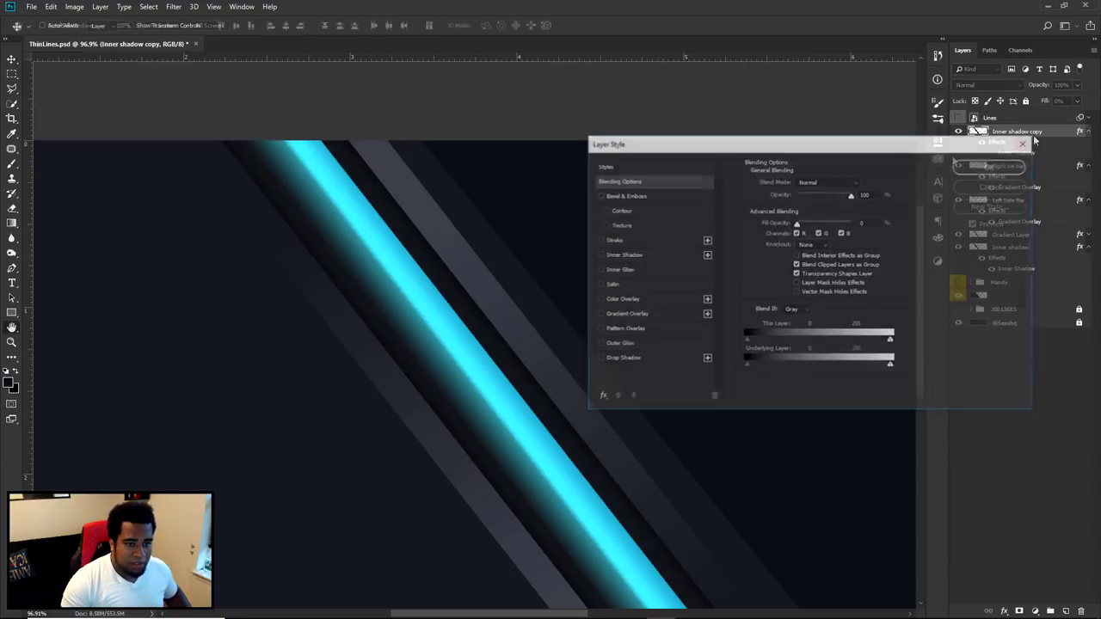
pyautogui.click(612, 240)
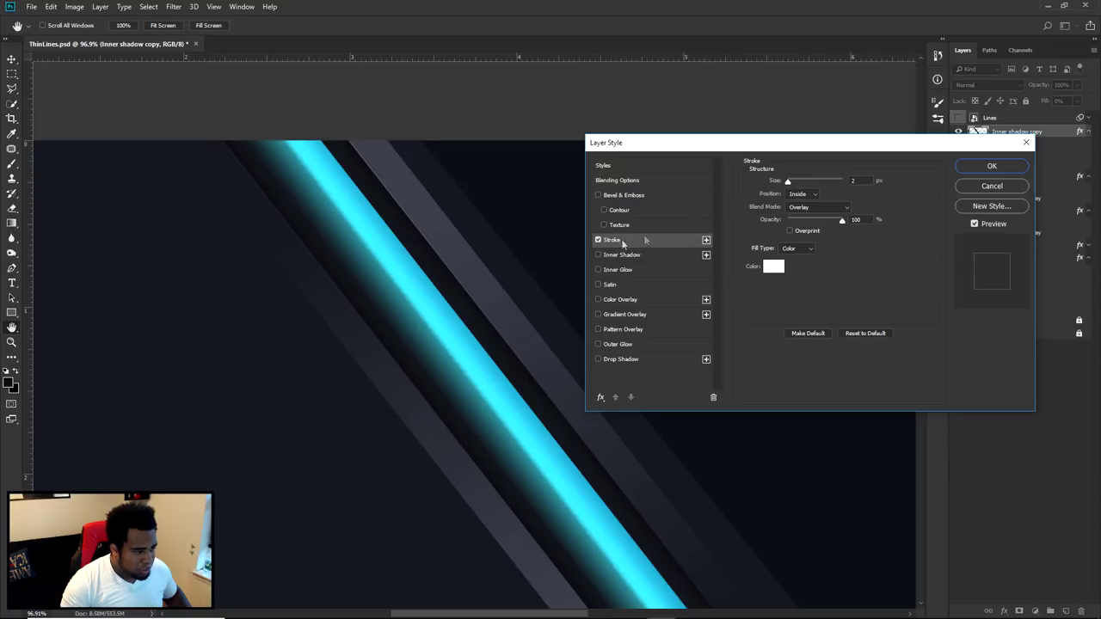
pyautogui.doubleClick(862, 179)
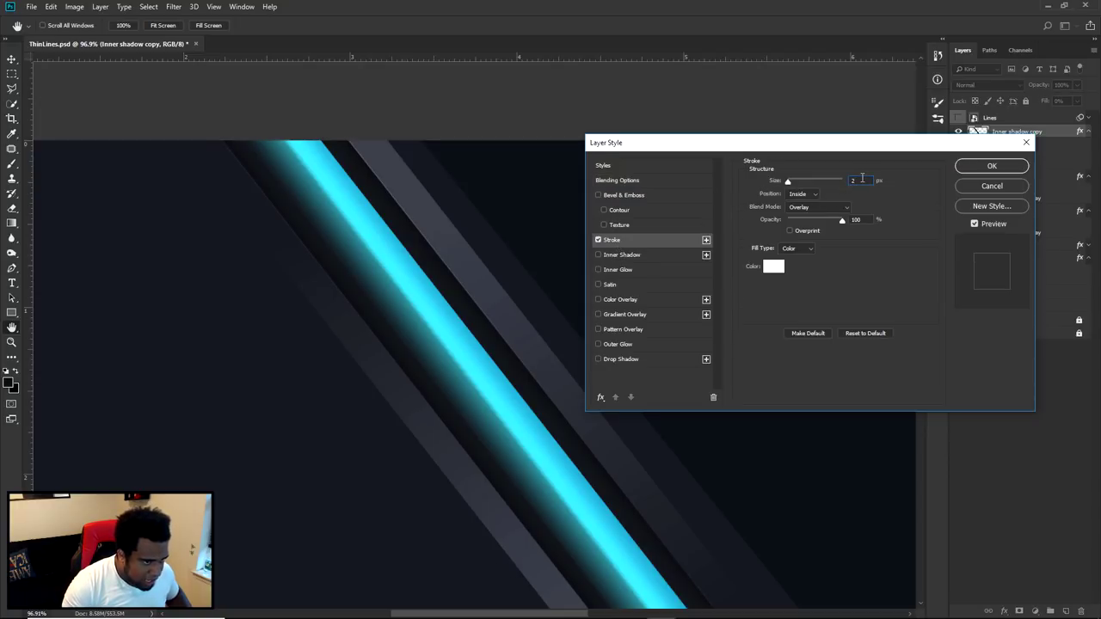
pyautogui.press('Up')
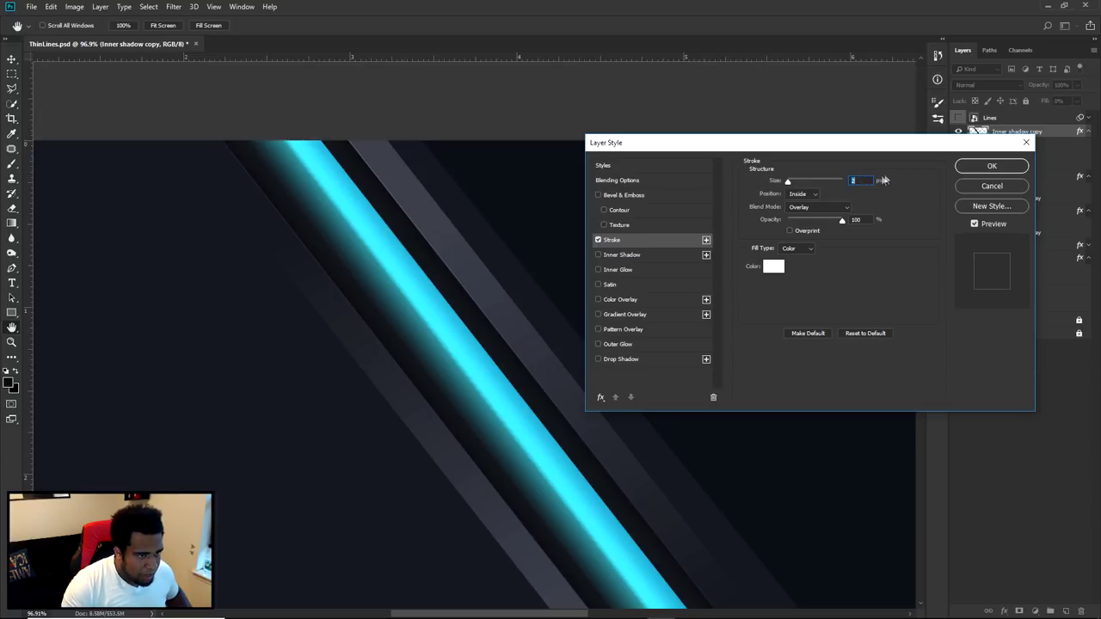
pyautogui.click(985, 169)
pyautogui.scroll(4, 487, 373)
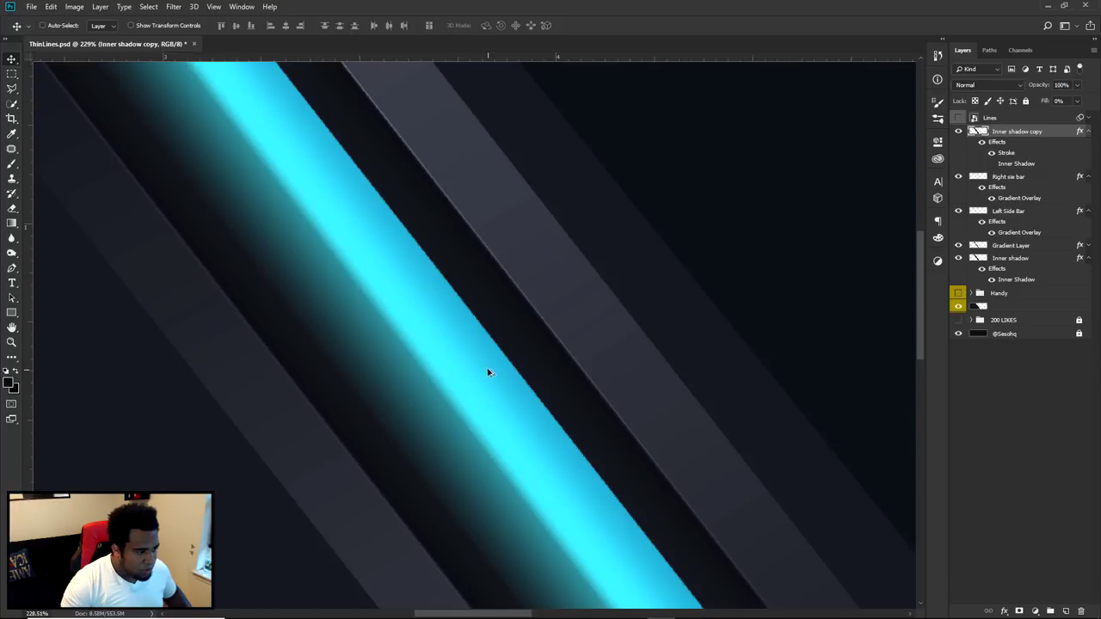
pyautogui.scroll(-5, 491, 234)
pyautogui.rightClick(1032, 132)
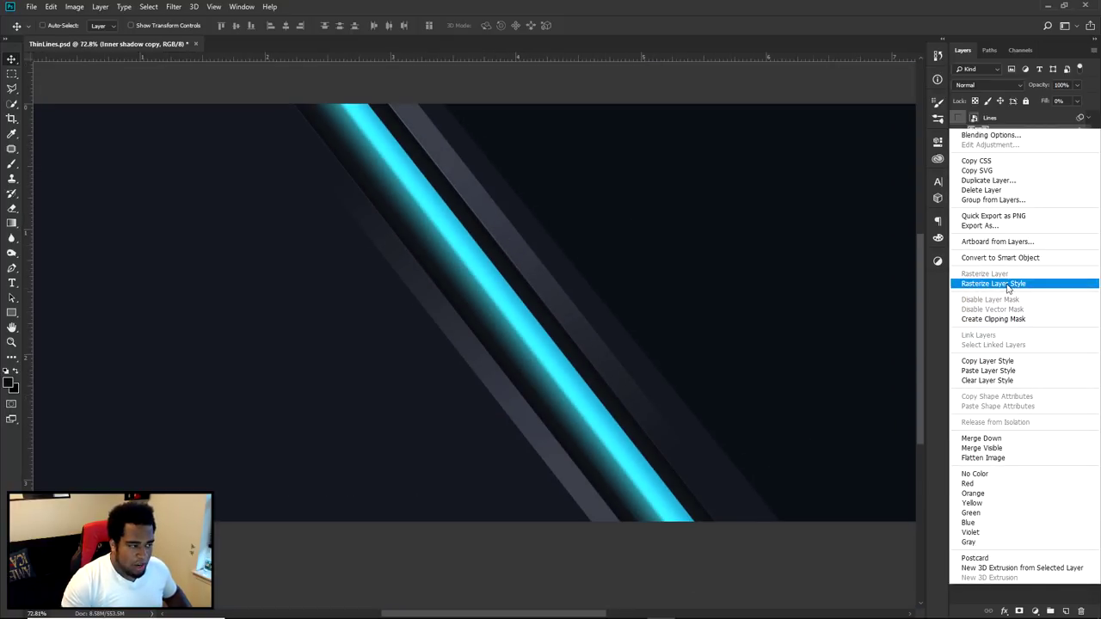
pyautogui.press('Escape')
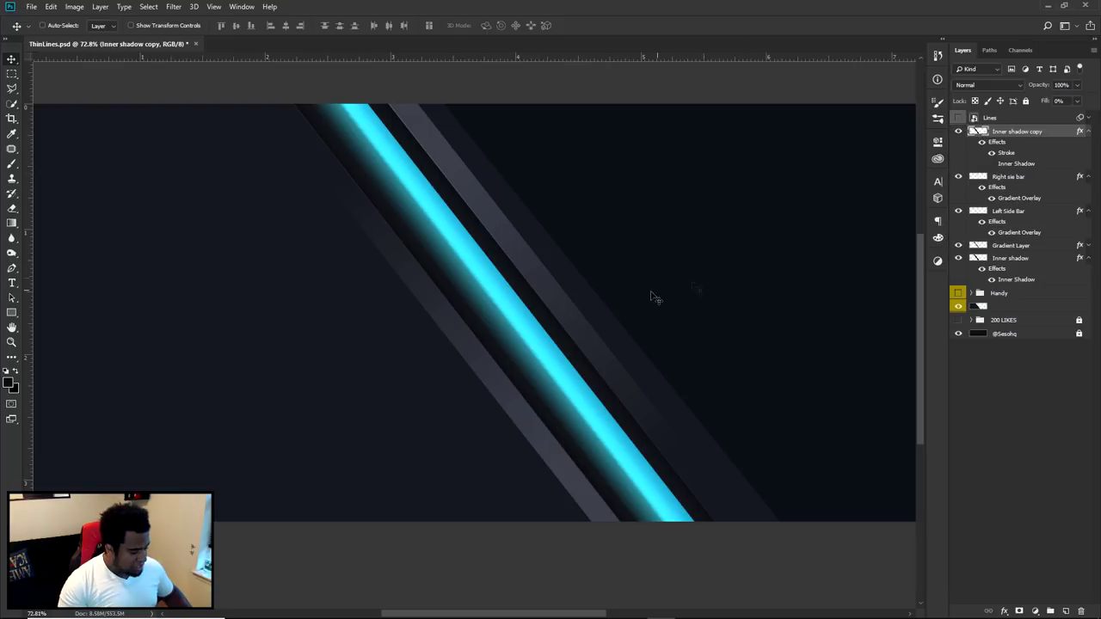
pyautogui.press('e')
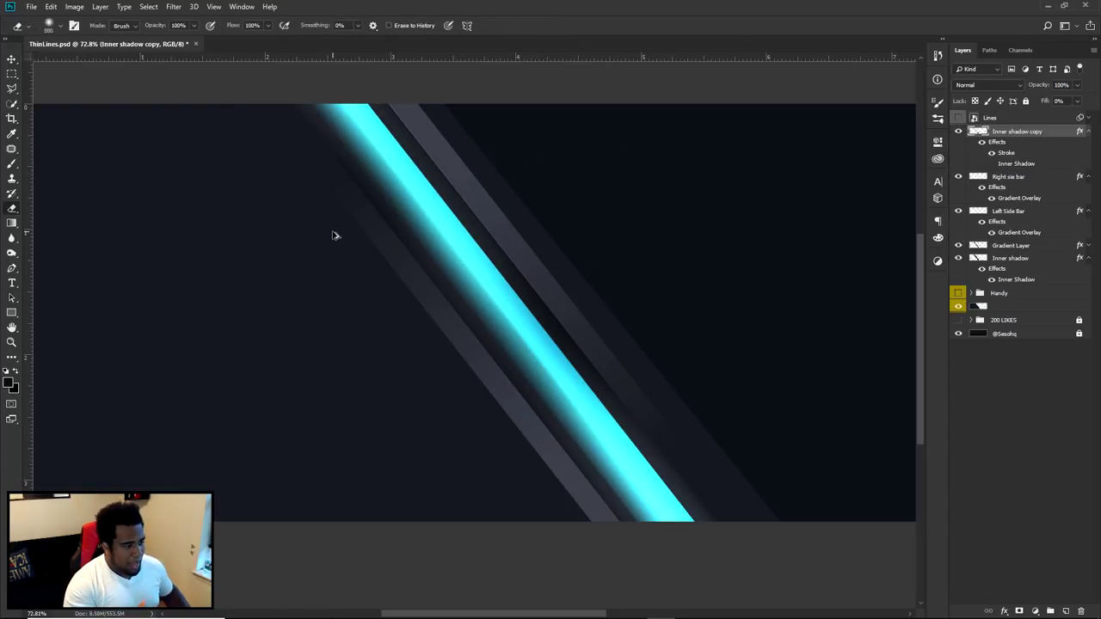
pyautogui.hotkey('ctrl', 'z')
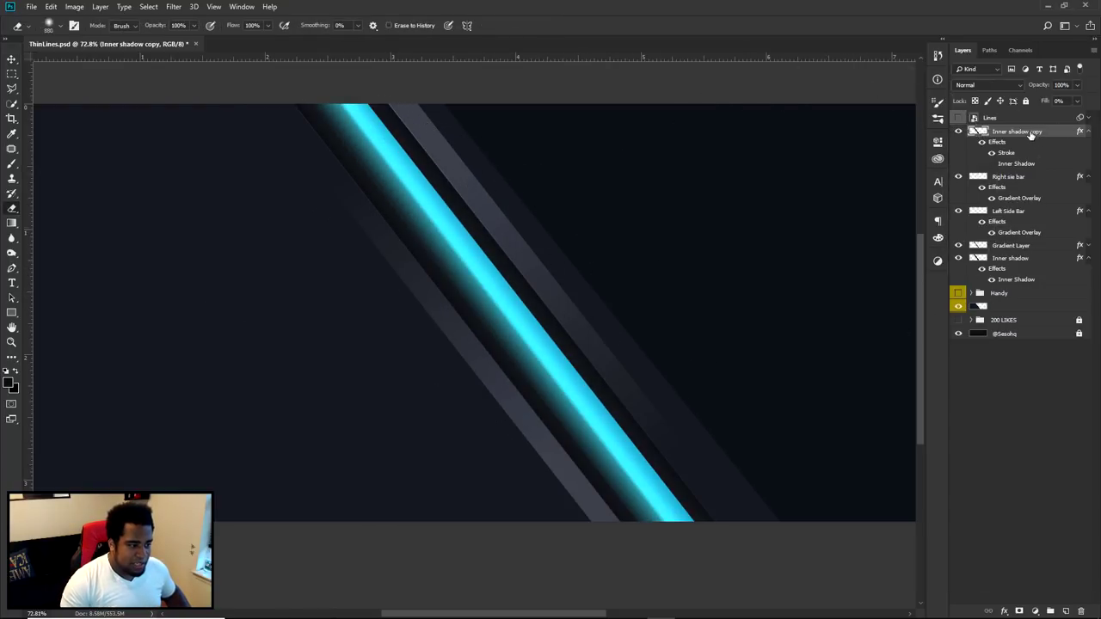
# Rasterize the Inner shadow copy's layer style and set the layer's blend mode to Overlay
pyautogui.keyDown('alt'); pyautogui.scroll(5, 462, 295); pyautogui.keyUp('alt')
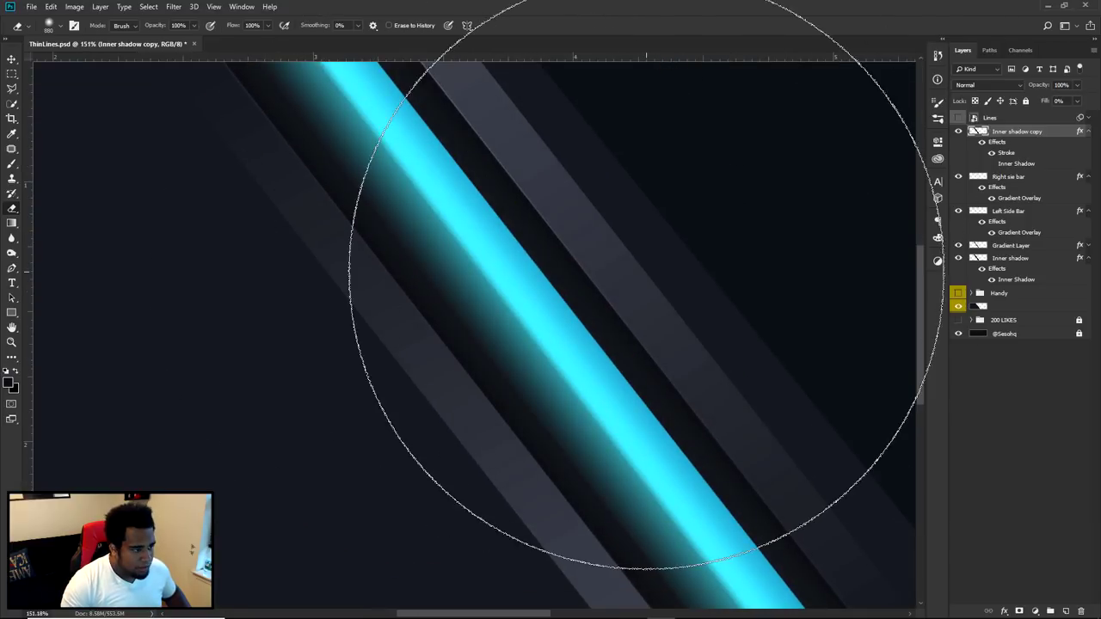
pyautogui.press('v')
pyautogui.rightClick(989, 148)
pyautogui.click(1007, 285)
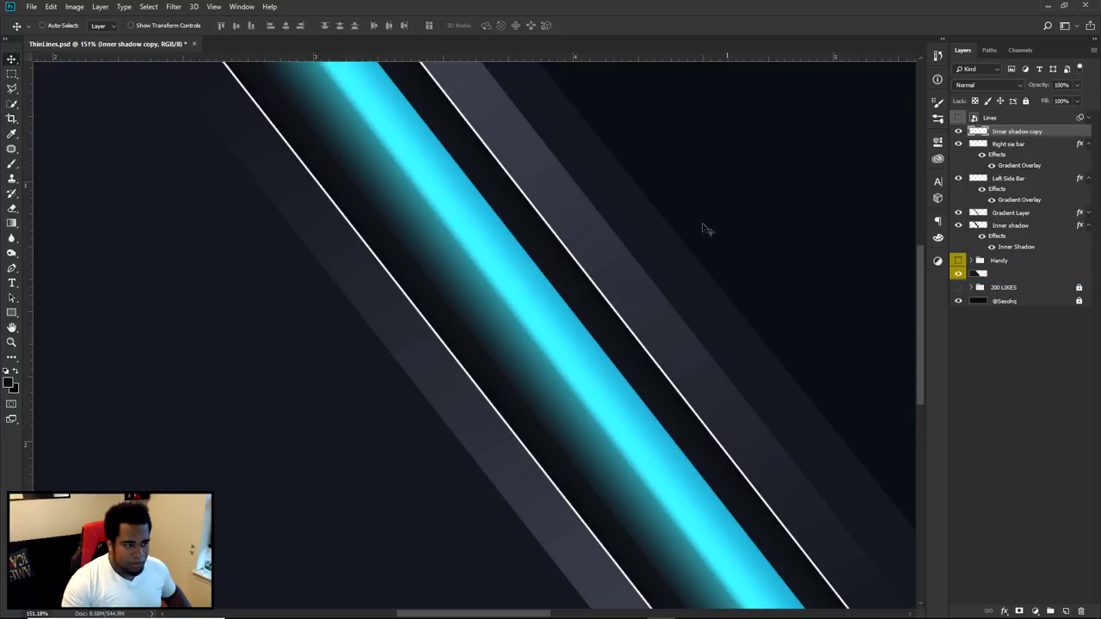
pyautogui.click(971, 87)
pyautogui.click(980, 219)
# Fade parts of the thin shine lines along both edges of the shadowed band with a large soft eraser
pyautogui.scroll(-3, 686, 274)
pyautogui.scroll(-1, 687, 274)
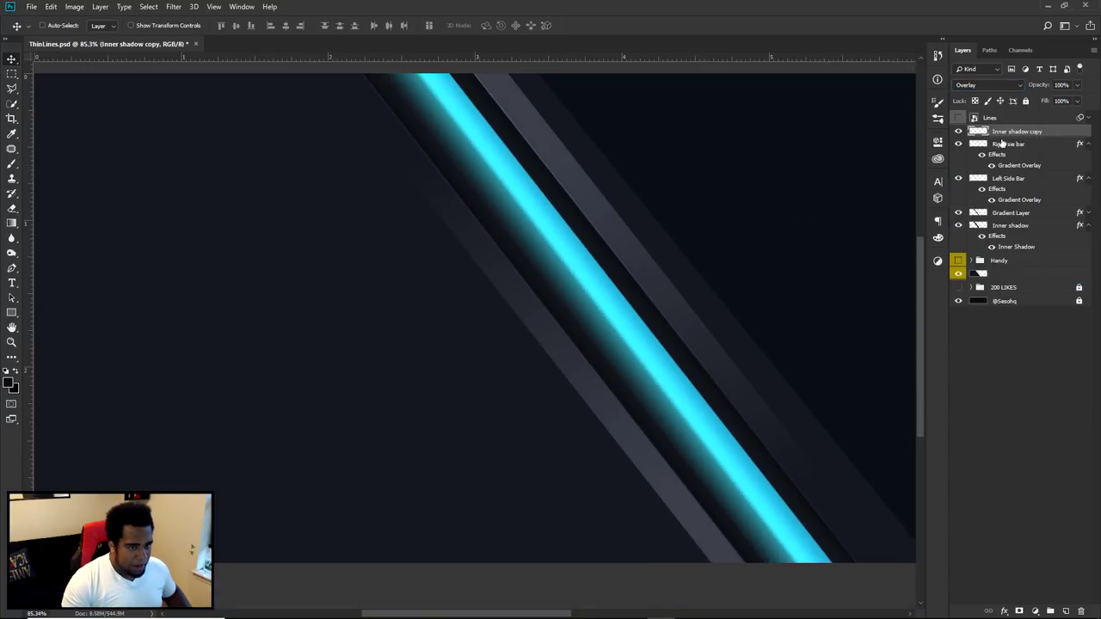
pyautogui.press('e')
pyautogui.scroll(3, 447, 326)
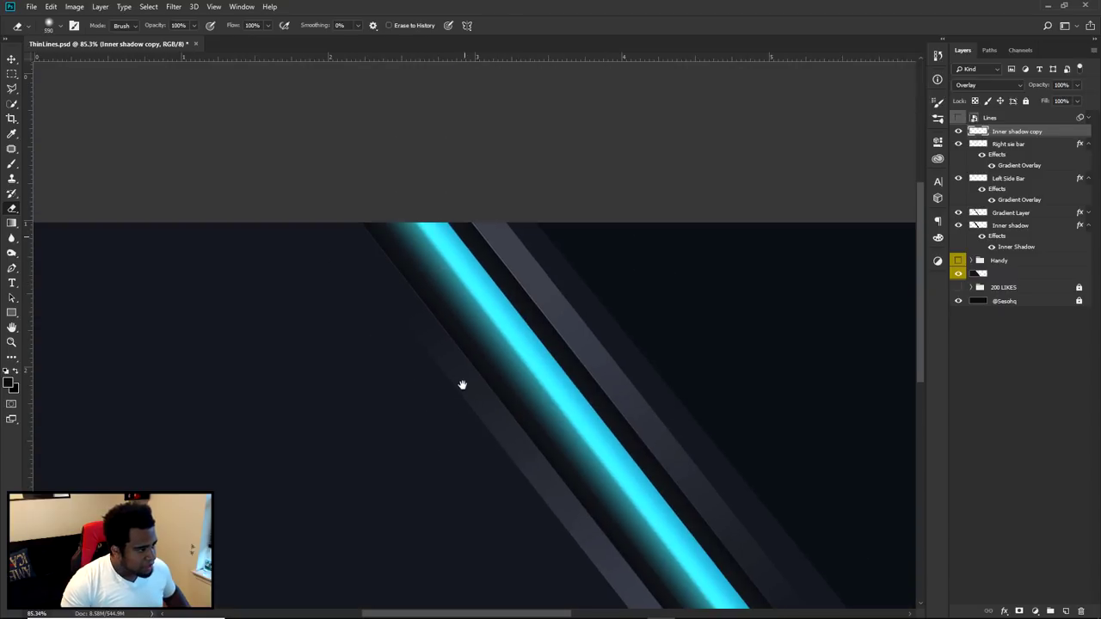
pyautogui.moveTo(511, 497); pyautogui.dragTo(393, 252)
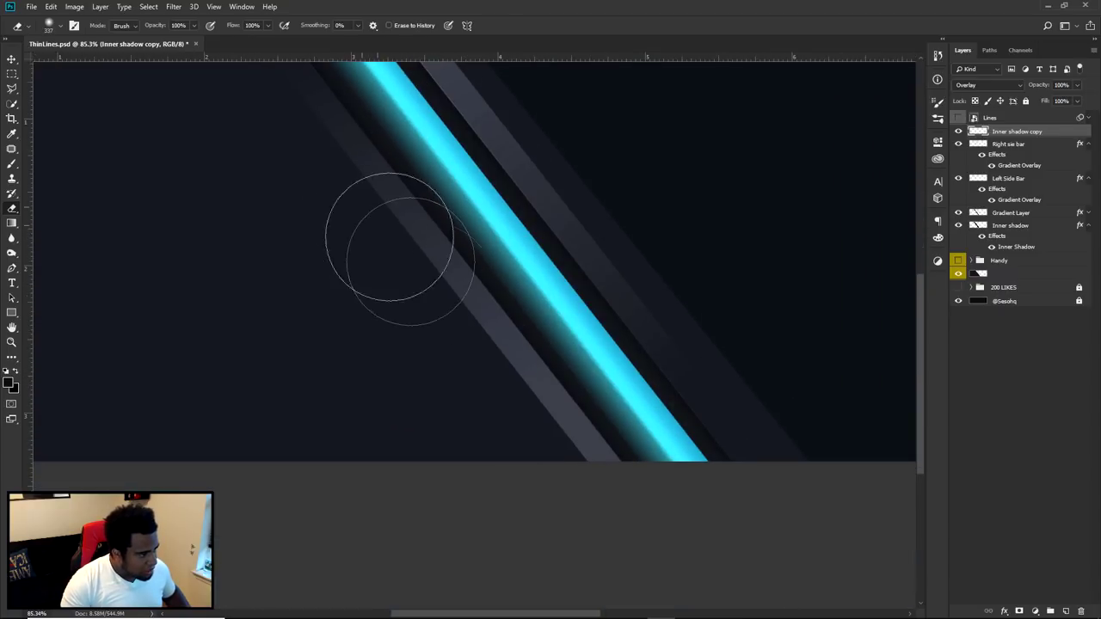
pyautogui.moveTo(523, 307)
pyautogui.mouseDown()
pyautogui.moveTo(546, 307)
pyautogui.moveTo(657, 435)
pyautogui.mouseUp()
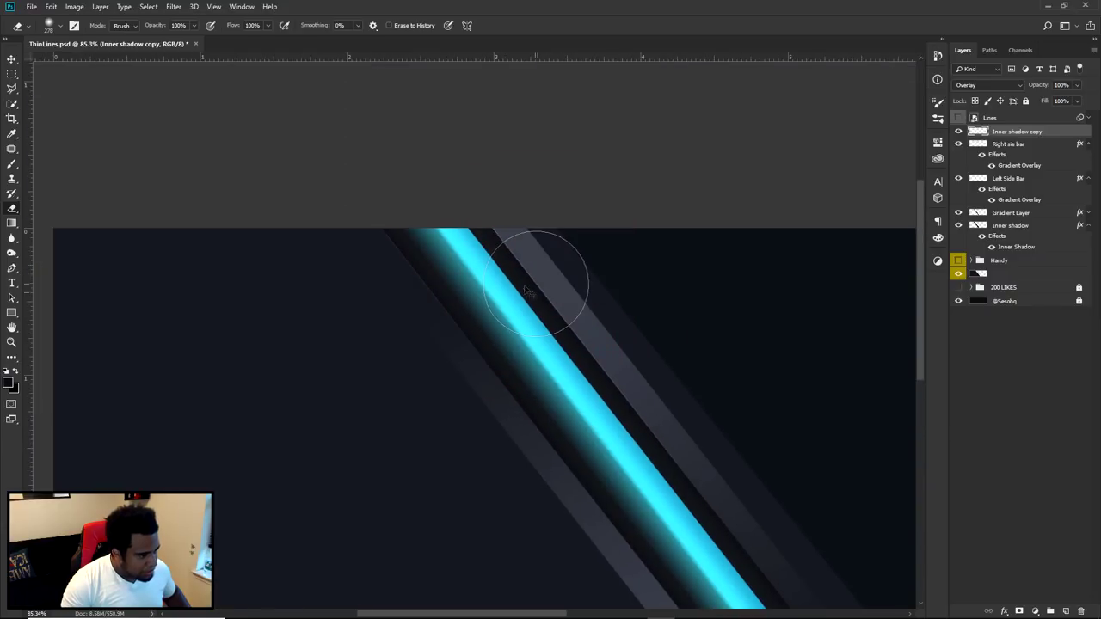
pyautogui.scroll(-3, 621, 310)
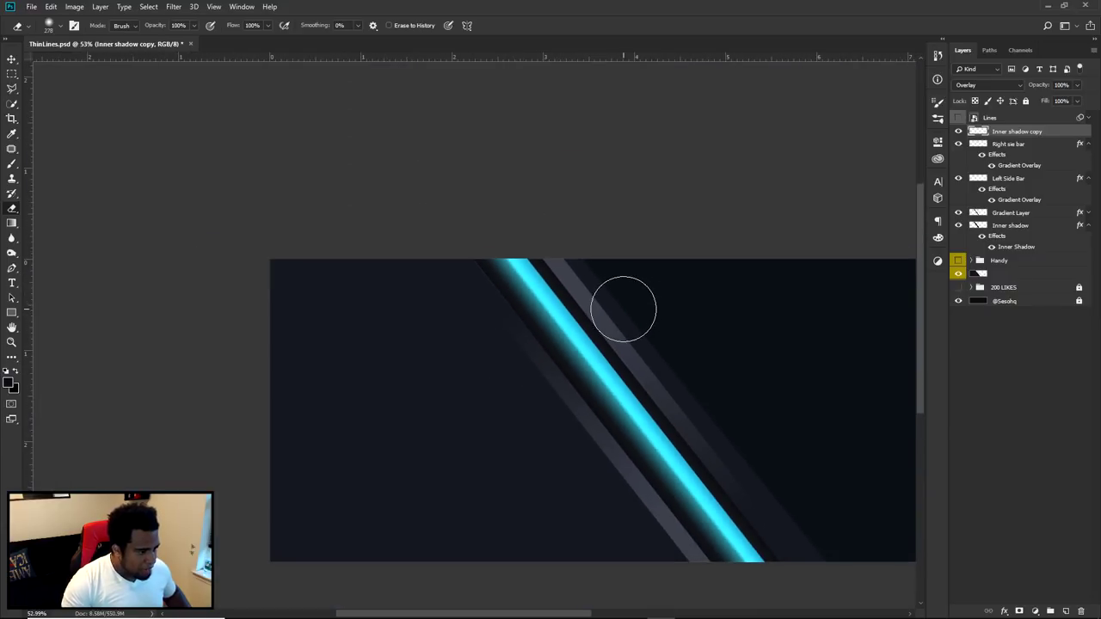
pyautogui.scroll(3, 449, 320)
pyautogui.press('v')
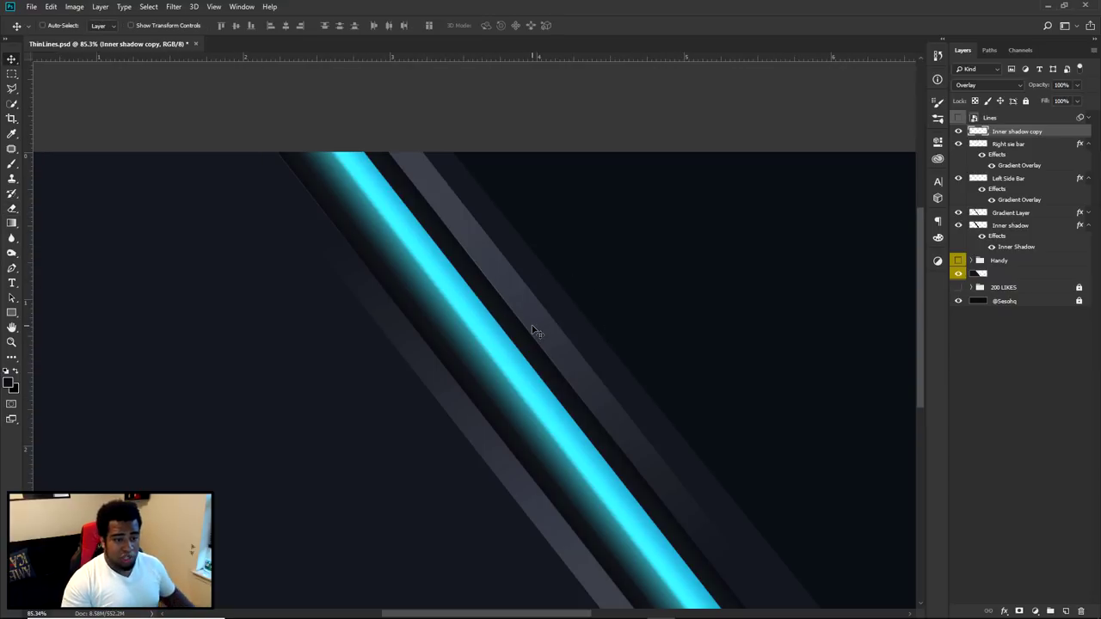
# Rename the Inner shadow copy layer as Shine Layer
pyautogui.doubleClick(1023, 131)
pyautogui.write('Shine Layer')
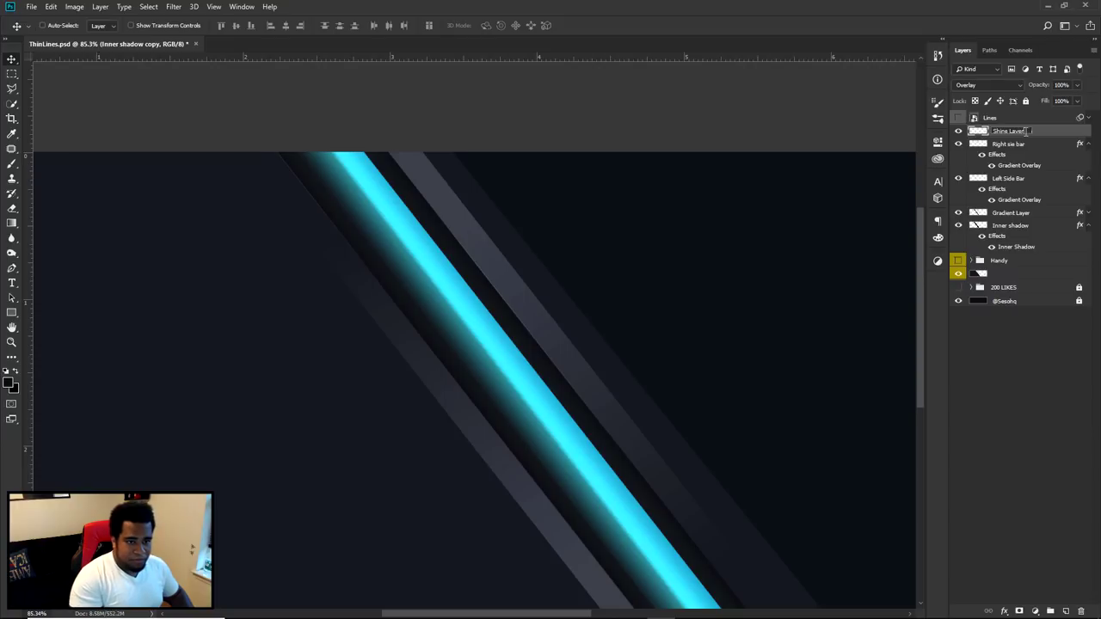
pyautogui.press('Return')
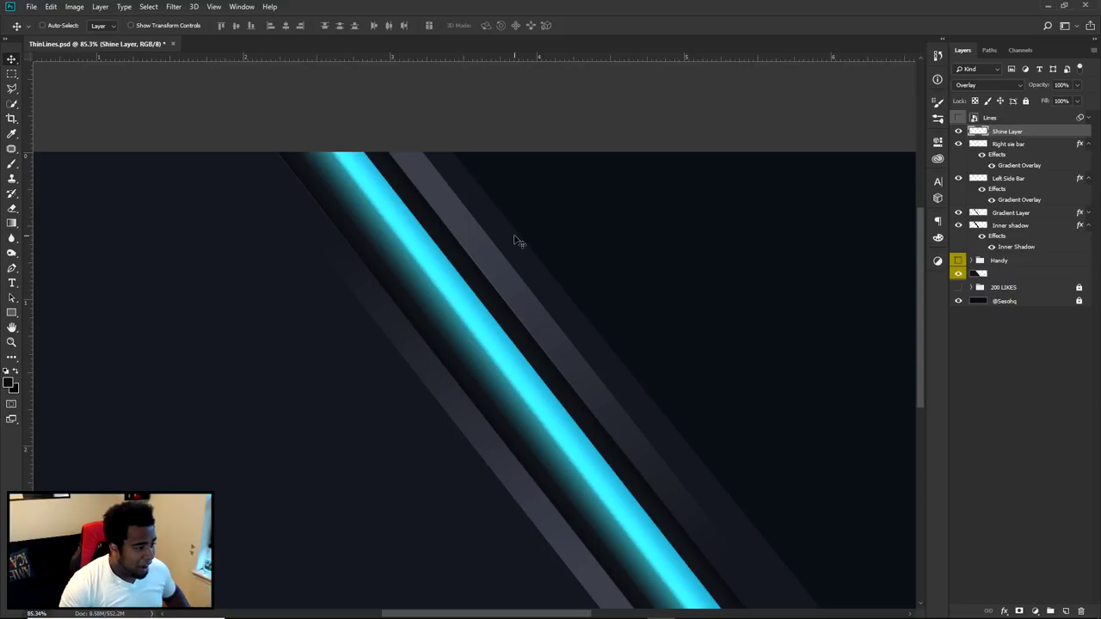
# Add a new layer above Shine Layer and draw a straight diagonal pen path inside the shadowed band's upper left edge
pyautogui.scroll(-2, 570, 302)
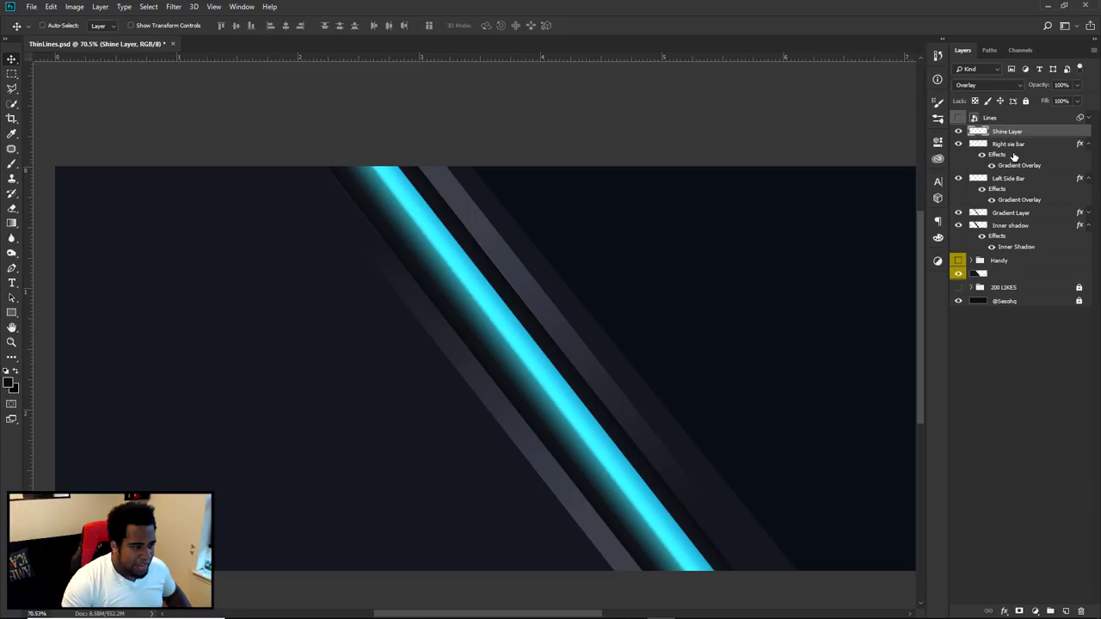
pyautogui.click(1067, 610)
pyautogui.press('p')
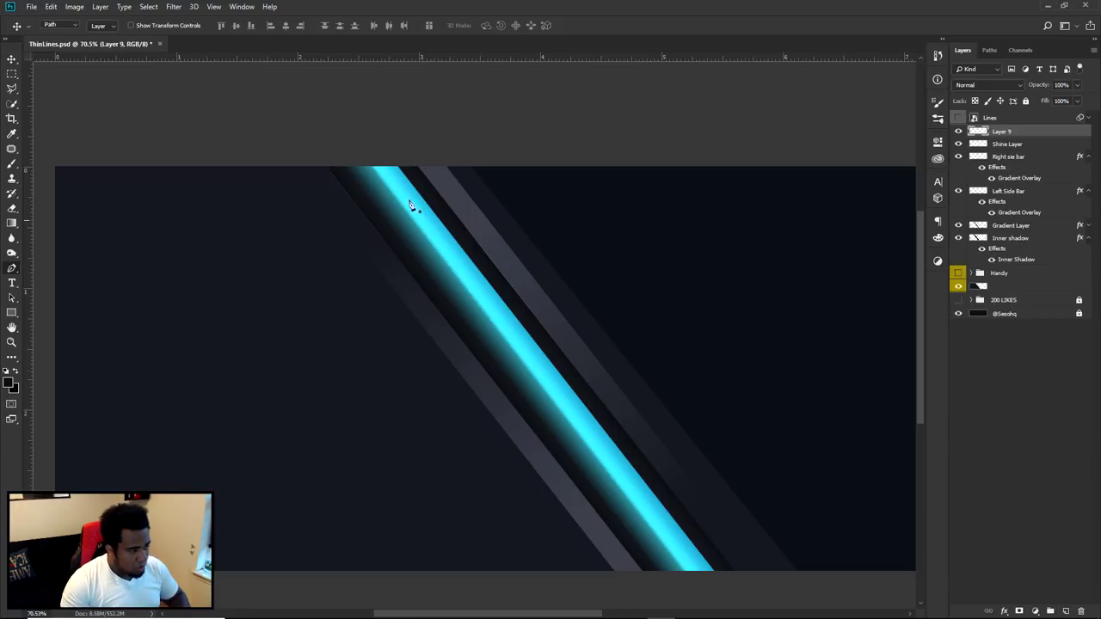
pyautogui.scroll(3, 360, 186)
pyautogui.scroll(2, 359, 185)
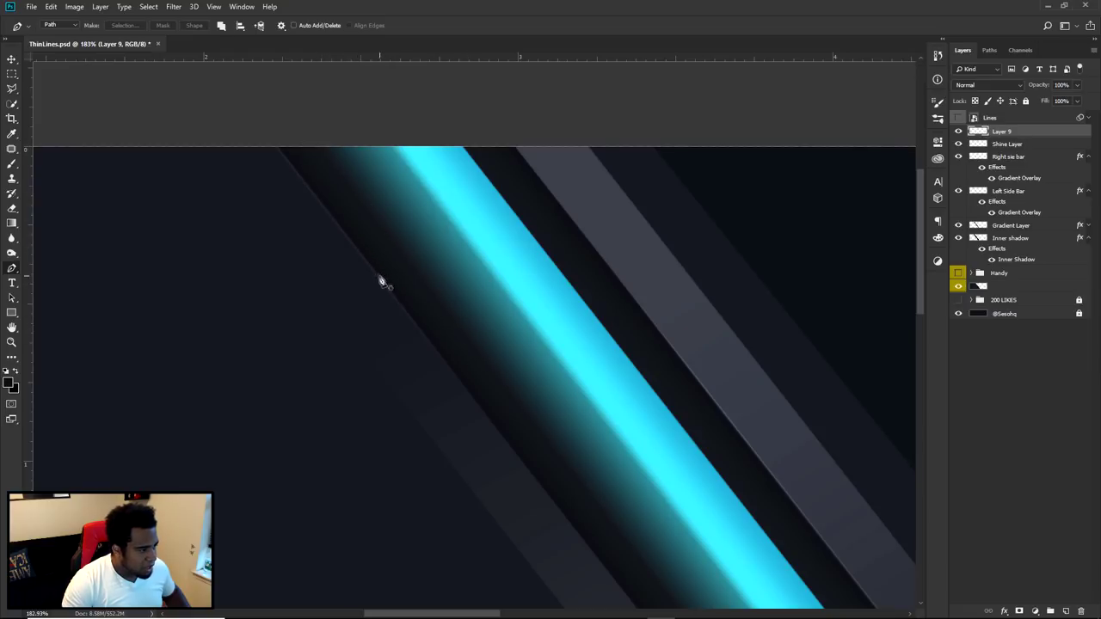
pyautogui.click(294, 138)
pyautogui.click(560, 484)
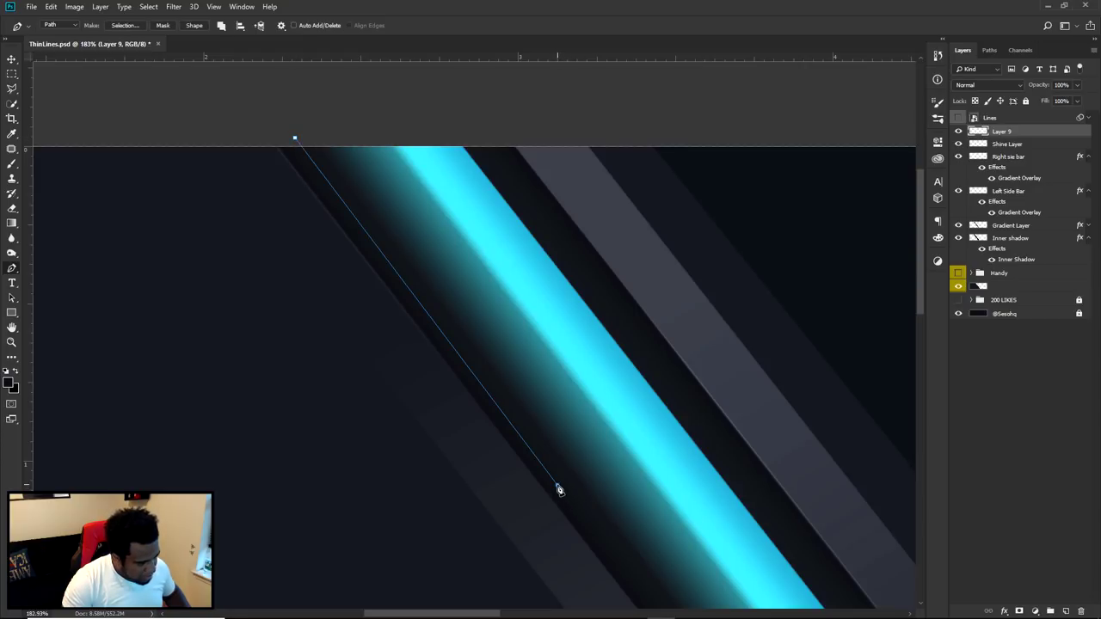
# Draw a second straight pen path between the cyan stripe and the Right sie bar, ending just below the canvas
pyautogui.scroll(-3, 561, 484)
pyautogui.scroll(-3, 450, 364)
pyautogui.hscroll(3, 450, 363)
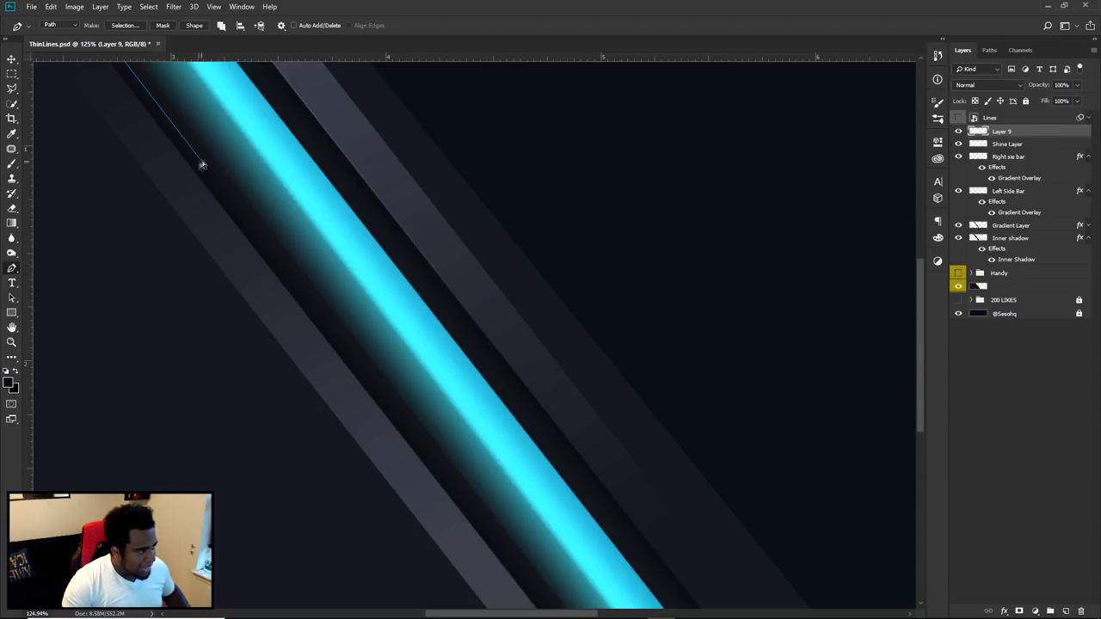
pyautogui.click(385, 233)
pyautogui.scroll(-3, 536, 428)
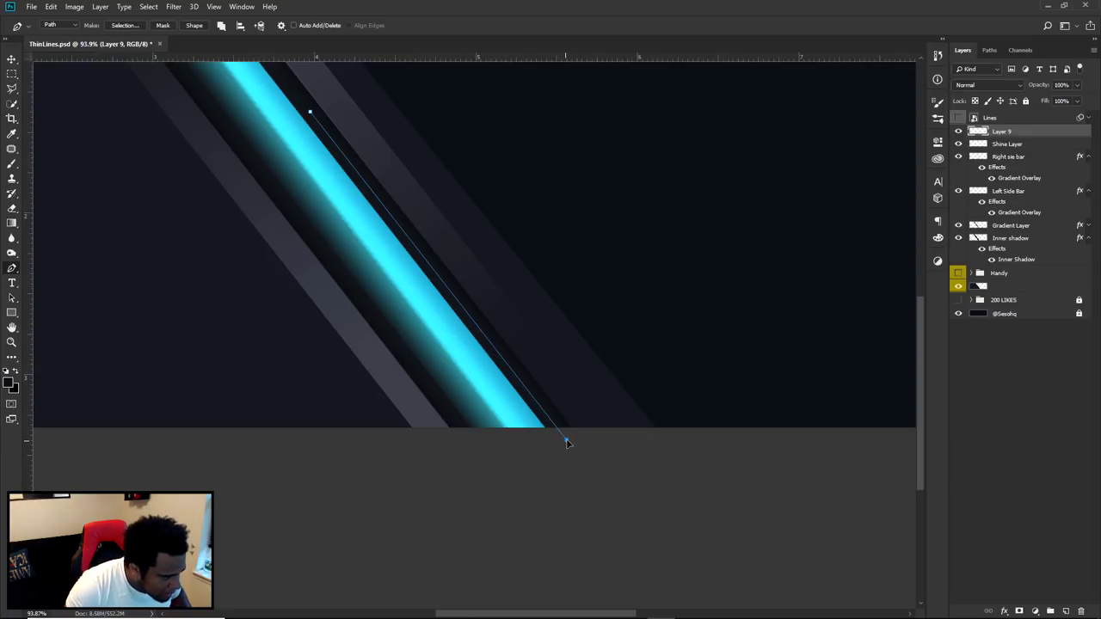
pyautogui.scroll(-4, 532, 318)
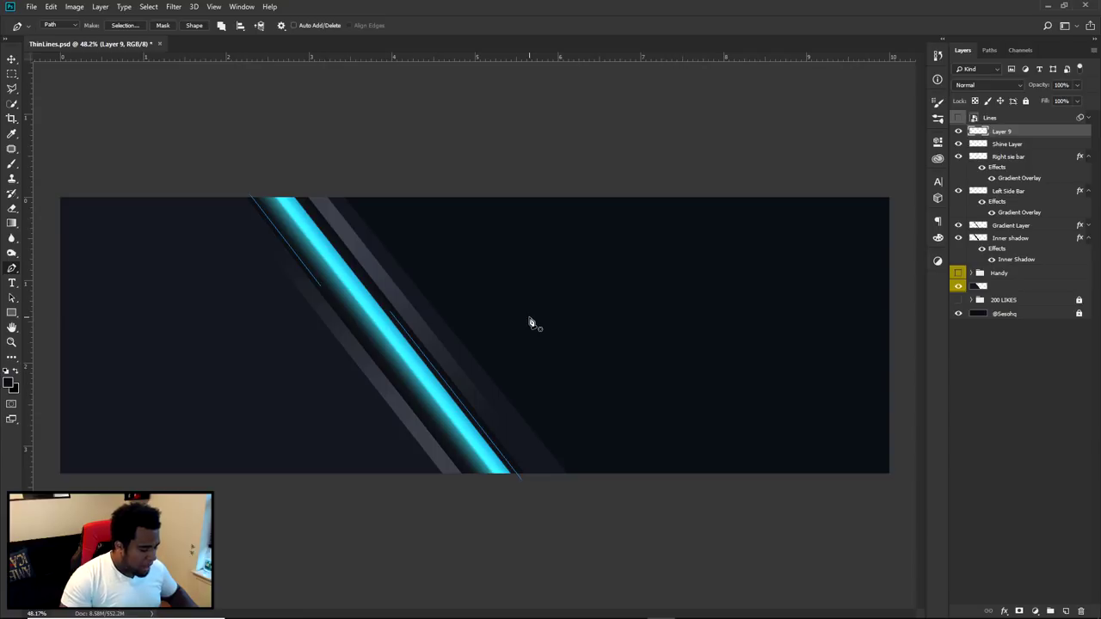
# Stroke both diagonal pen paths on Layer 9 with a 2 px, 100% hardness brush, without simulated pressure
pyautogui.press('b')
pyautogui.rightClick(530, 316)
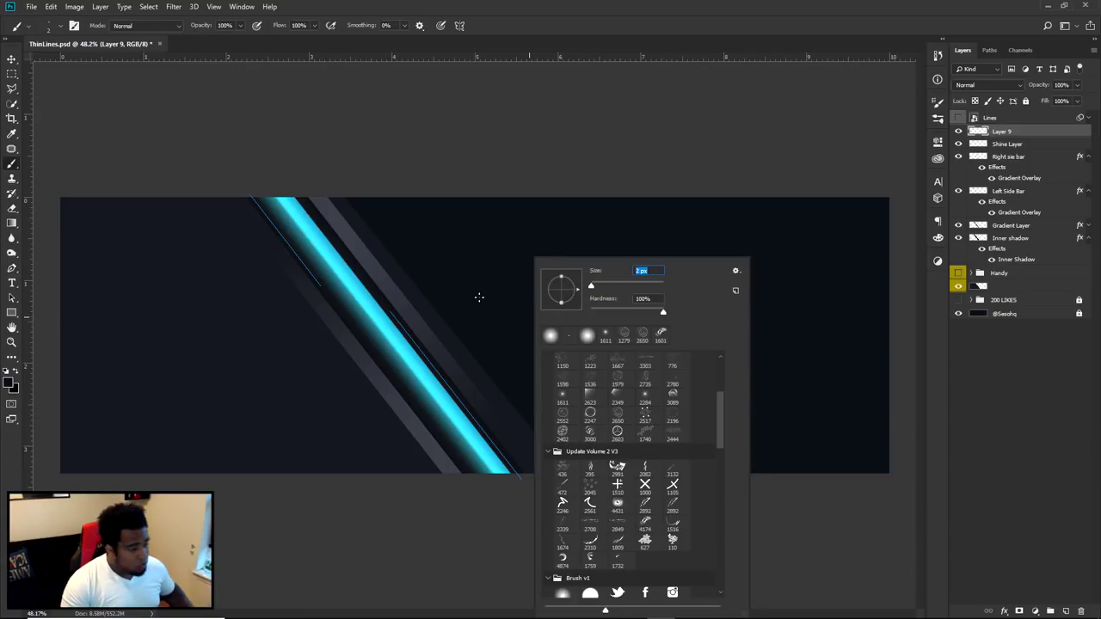
pyautogui.press('Return')
pyautogui.press('p')
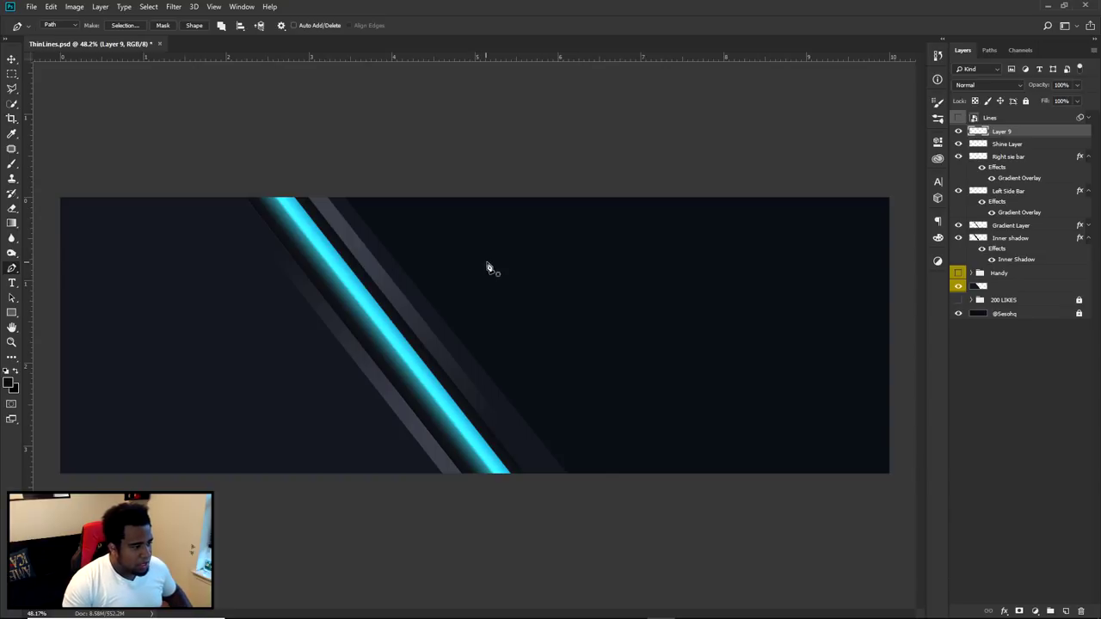
pyautogui.rightClick(487, 268)
pyautogui.click(535, 341)
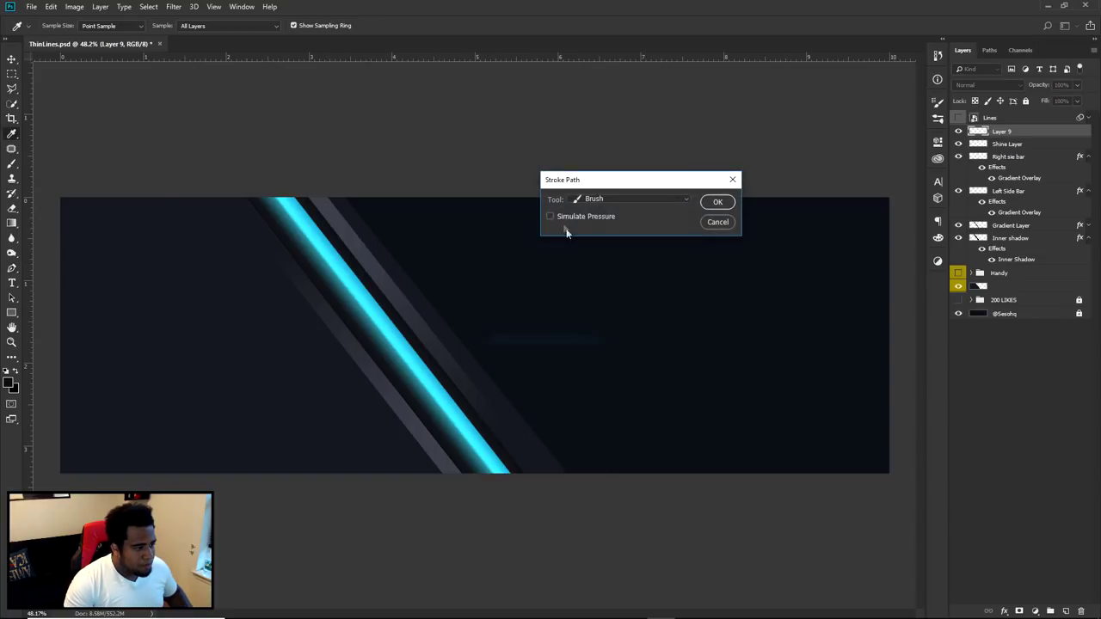
pyautogui.click(630, 199)
pyautogui.click(609, 221)
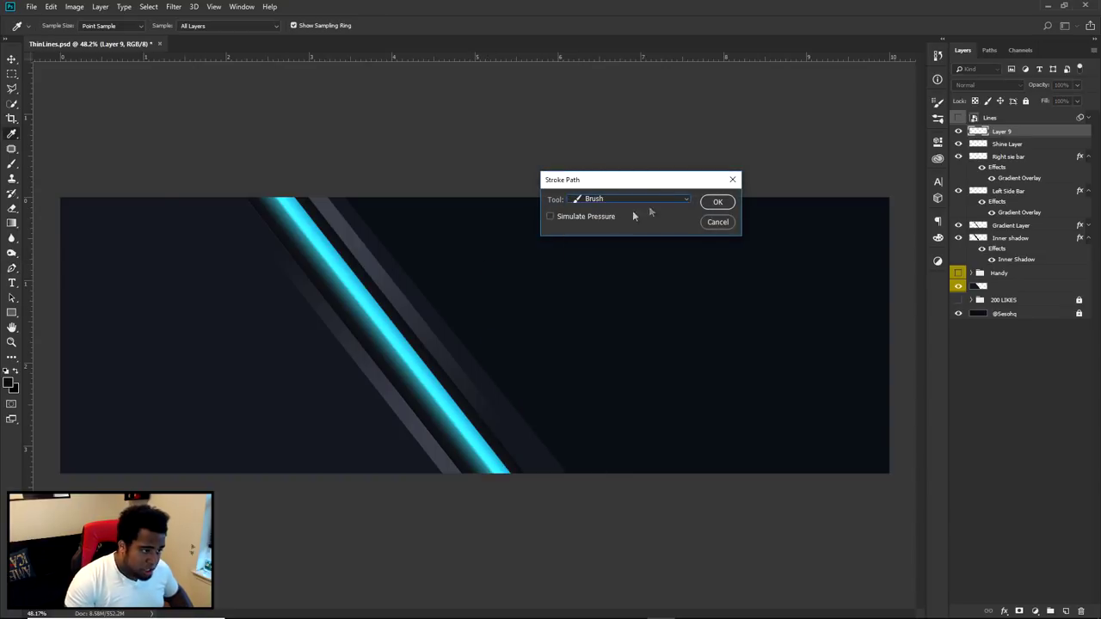
pyautogui.click(719, 203)
# Delete the diagonal pen paths, keeping the painted strokes on Layer 9
pyautogui.press('p')
pyautogui.rightClick(457, 288)
pyautogui.click(499, 300)
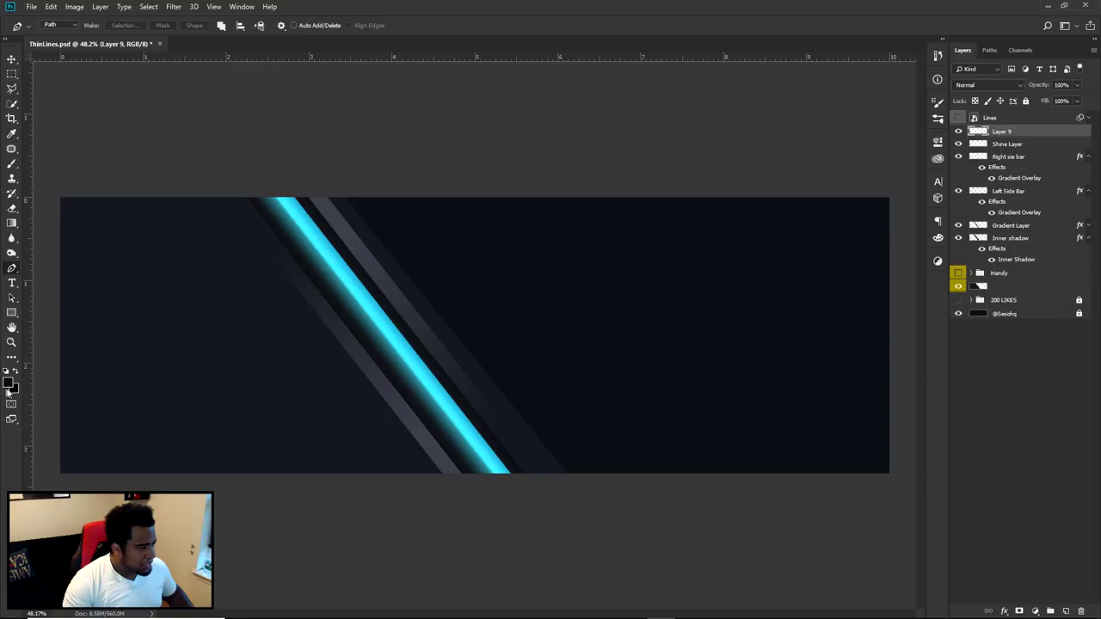
# Apply a white (ffffff) Color Overlay to the thin accent lines on Layer 9
pyautogui.doubleClick(1051, 133)
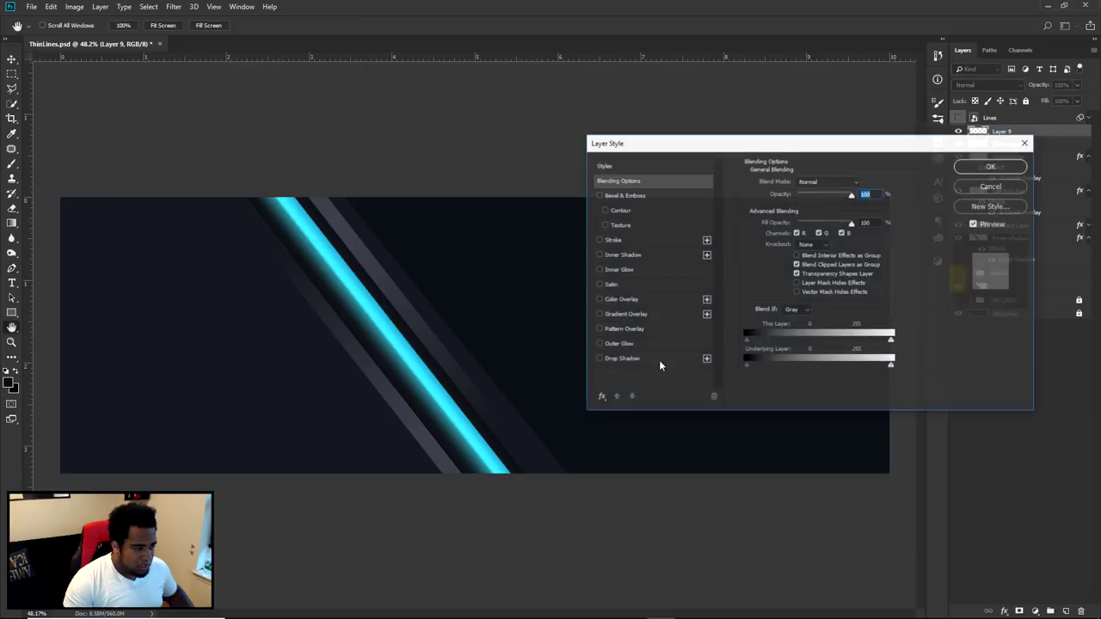
pyautogui.click(629, 298)
pyautogui.click(862, 182)
pyautogui.write('ffffff')
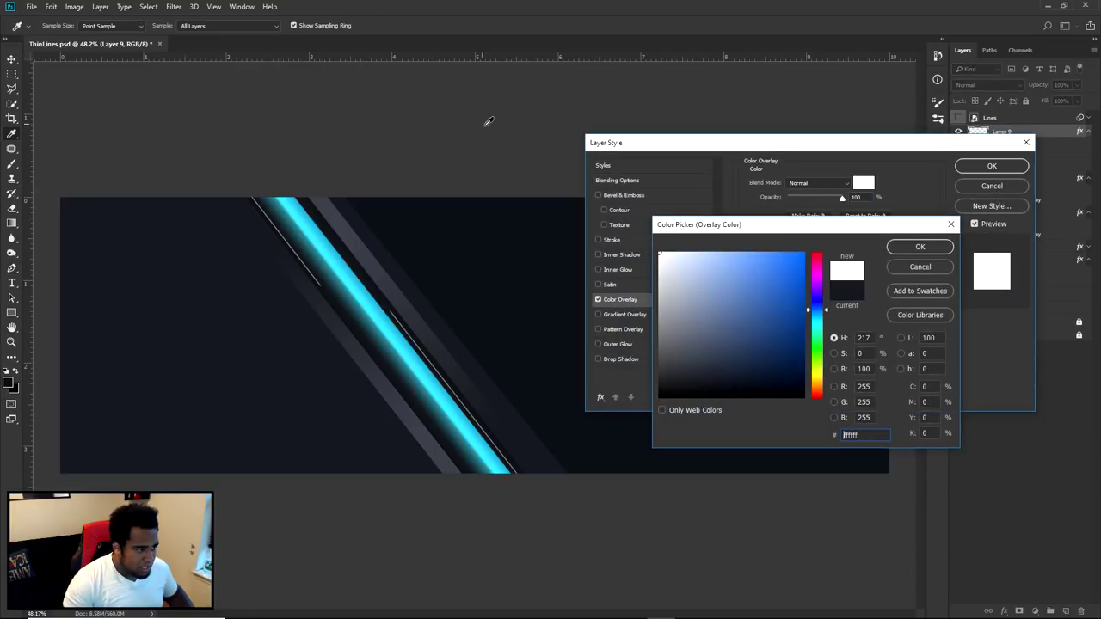
pyautogui.click(919, 246)
pyautogui.click(991, 166)
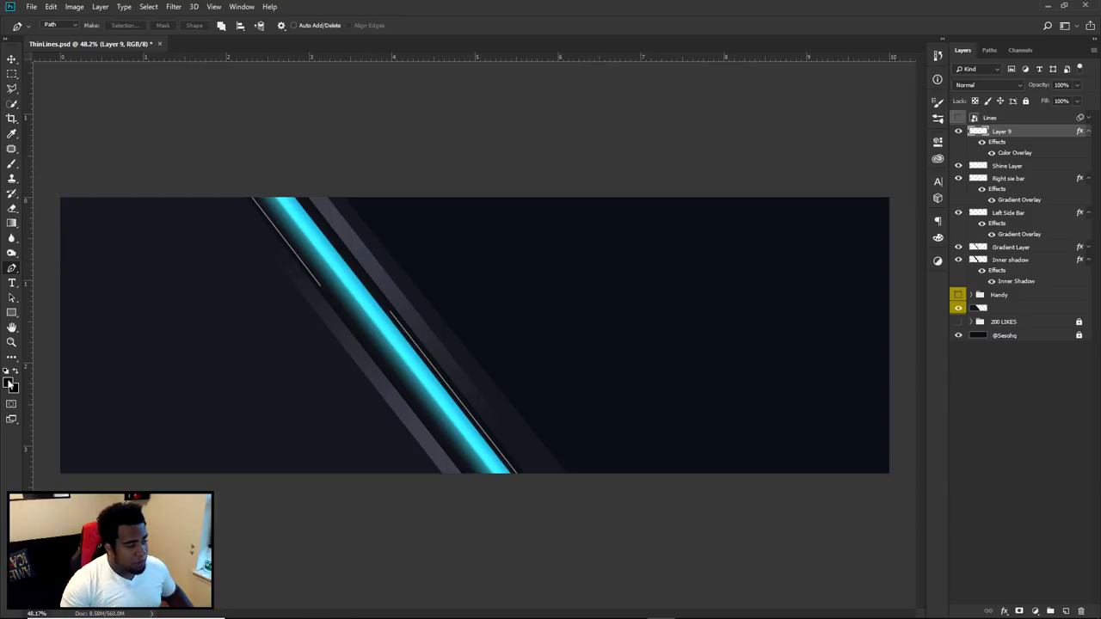
# Rasterize the layer style of Layer 9
pyautogui.press('v')
pyautogui.scroll(3, 393, 315)
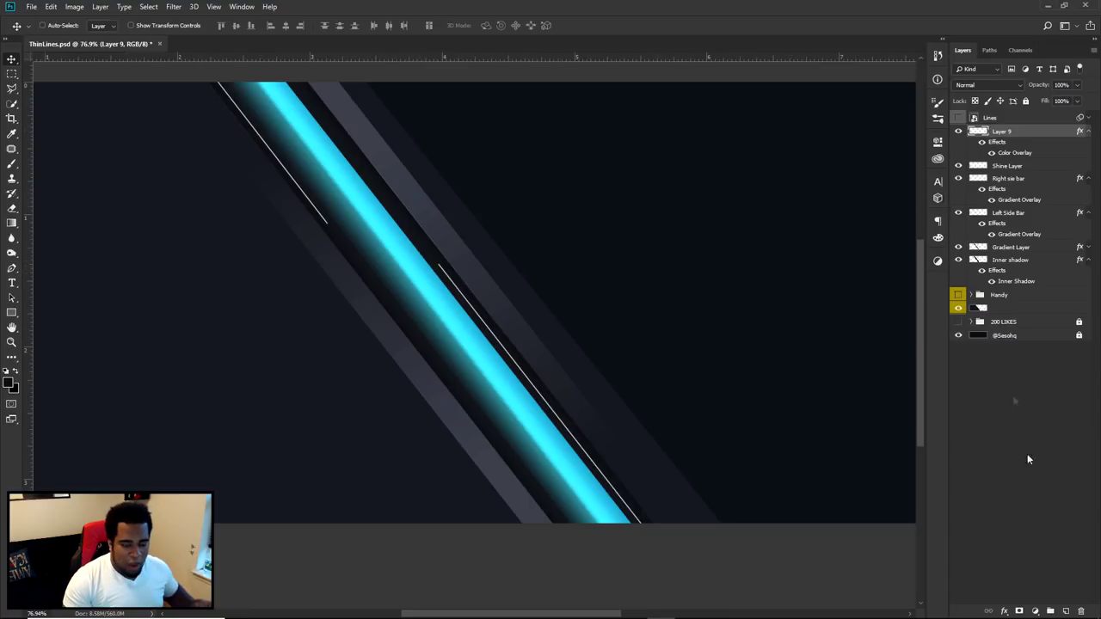
pyautogui.rightClick(1026, 136)
pyautogui.click(989, 264)
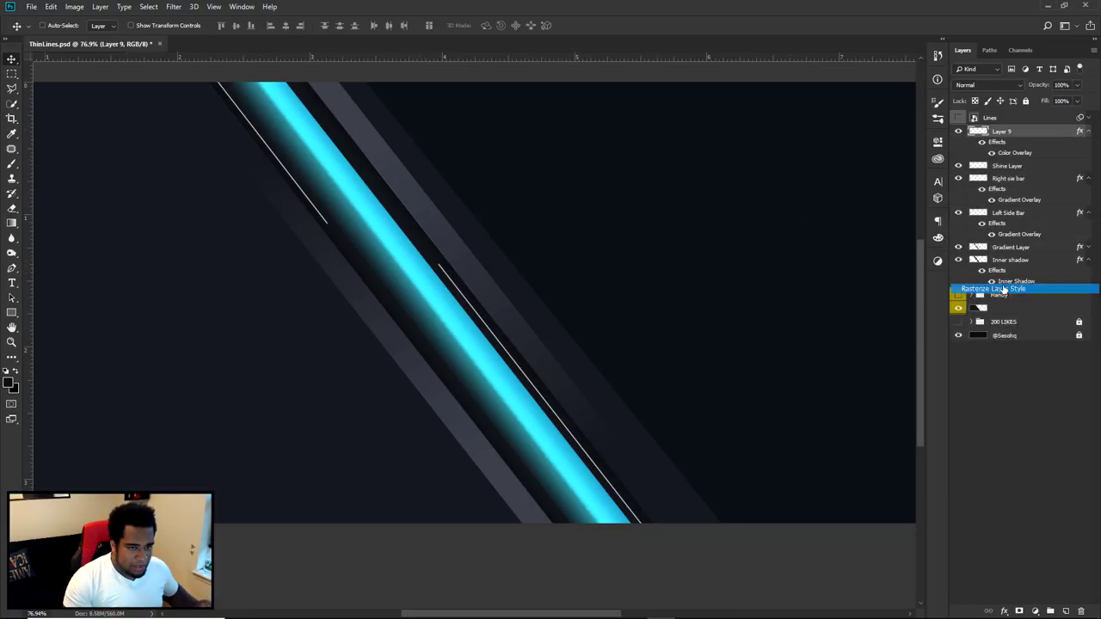
# Fade the ends of both thin white lines on Layer 9 with a large soft eraser
pyautogui.press('e')
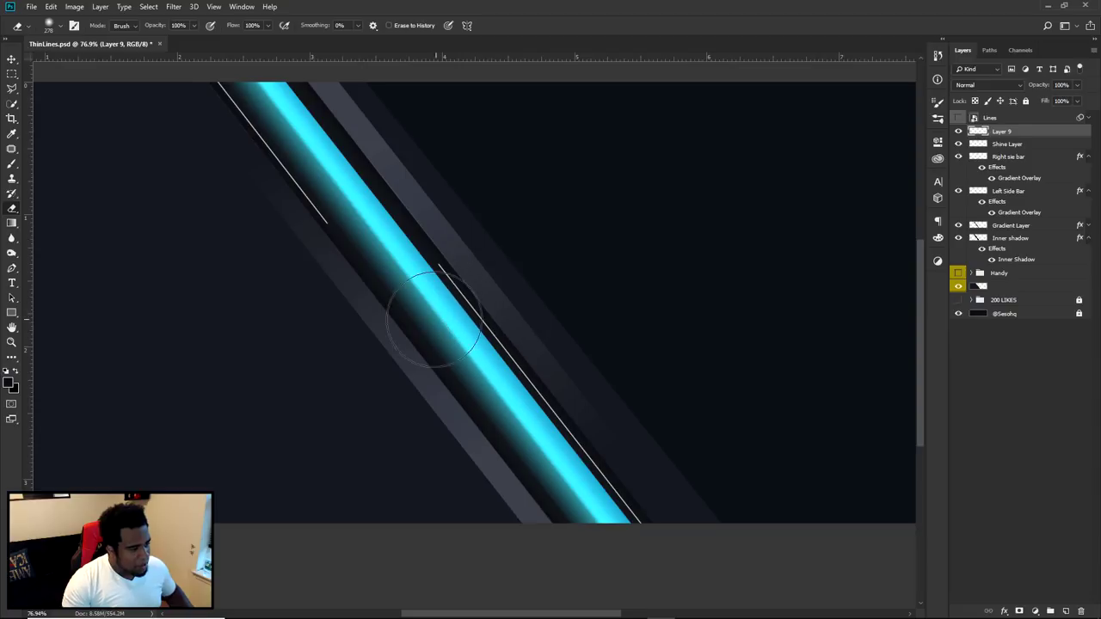
pyautogui.moveTo(402, 269)
pyautogui.mouseDown()
pyautogui.moveTo(506, 221)
pyautogui.moveTo(499, 207)
pyautogui.moveTo(612, 246)
pyautogui.moveTo(692, 558)
pyautogui.moveTo(640, 596)
pyautogui.moveTo(662, 568)
pyautogui.mouseUp()
pyautogui.scroll(10, 662, 567)
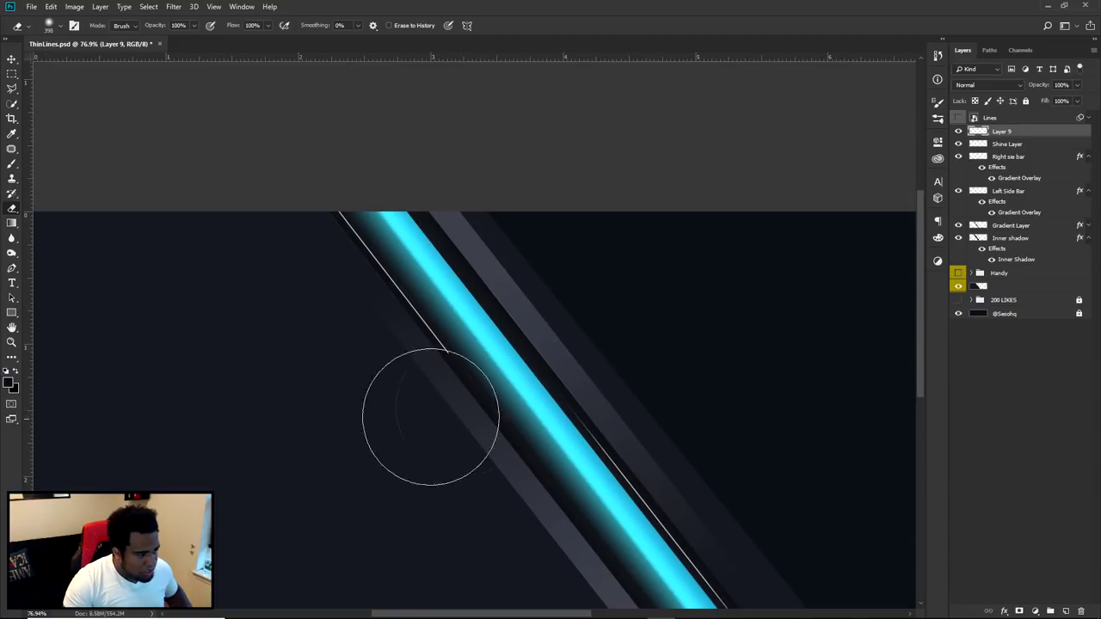
pyautogui.moveTo(275, 197); pyautogui.dragTo(216, 211)
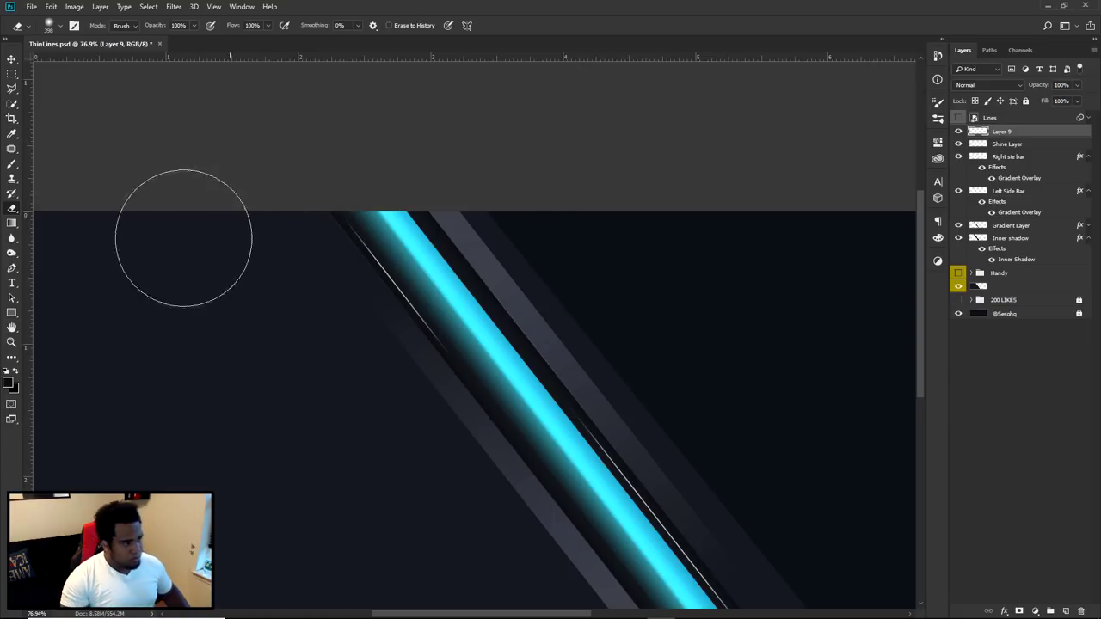
pyautogui.press('v')
pyautogui.hotkey('ctrl', '0')
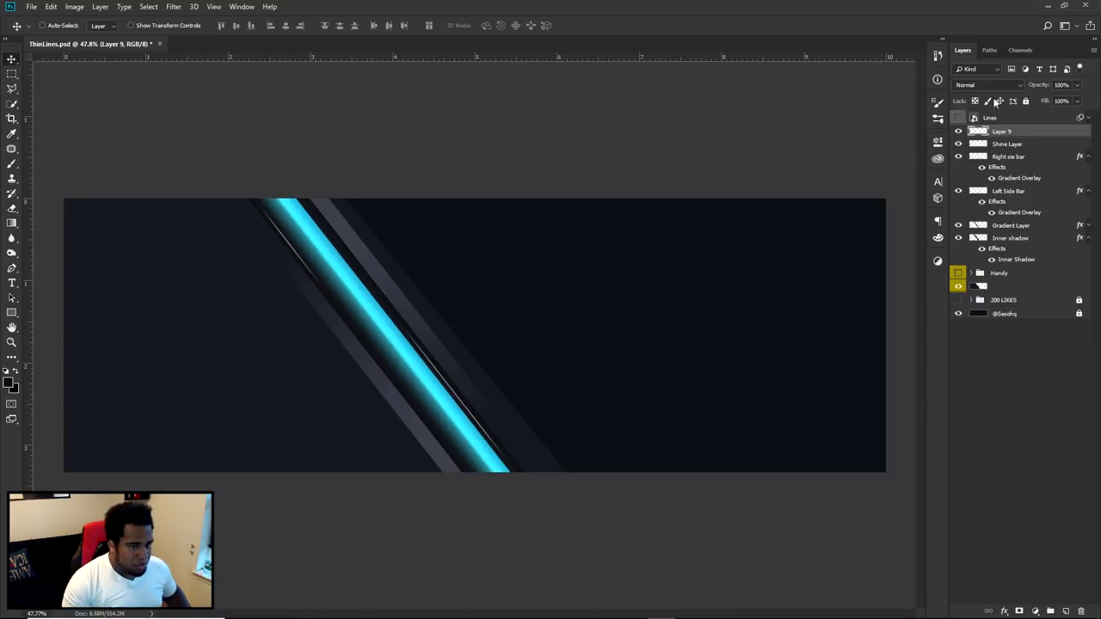
# Rename Layer 9 as Flare layer
pyautogui.doubleClick(1003, 131)
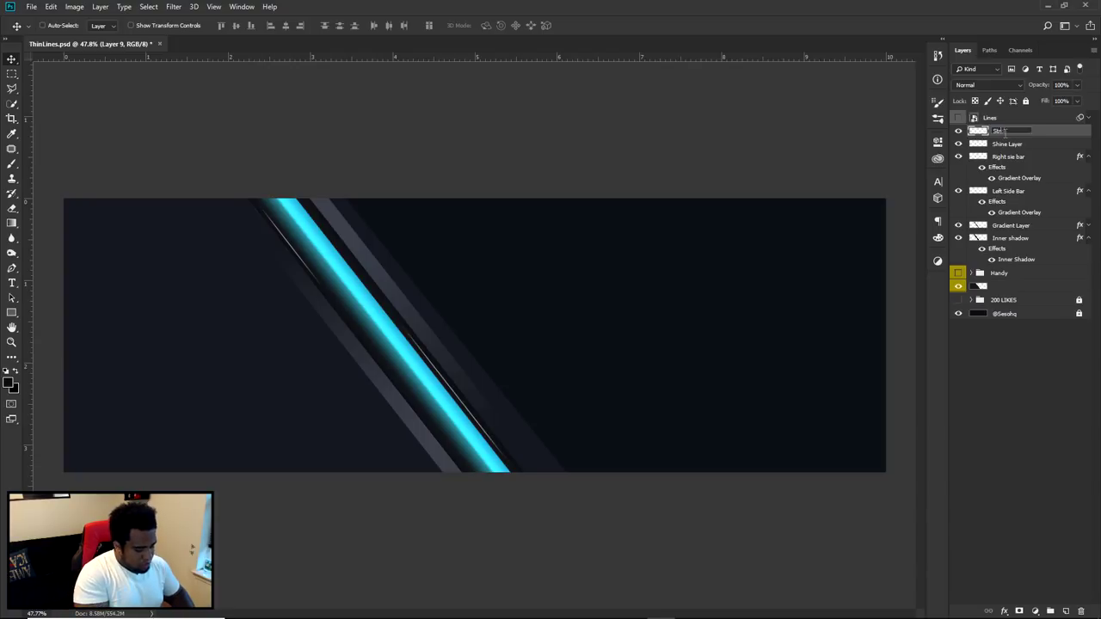
pyautogui.write('F')
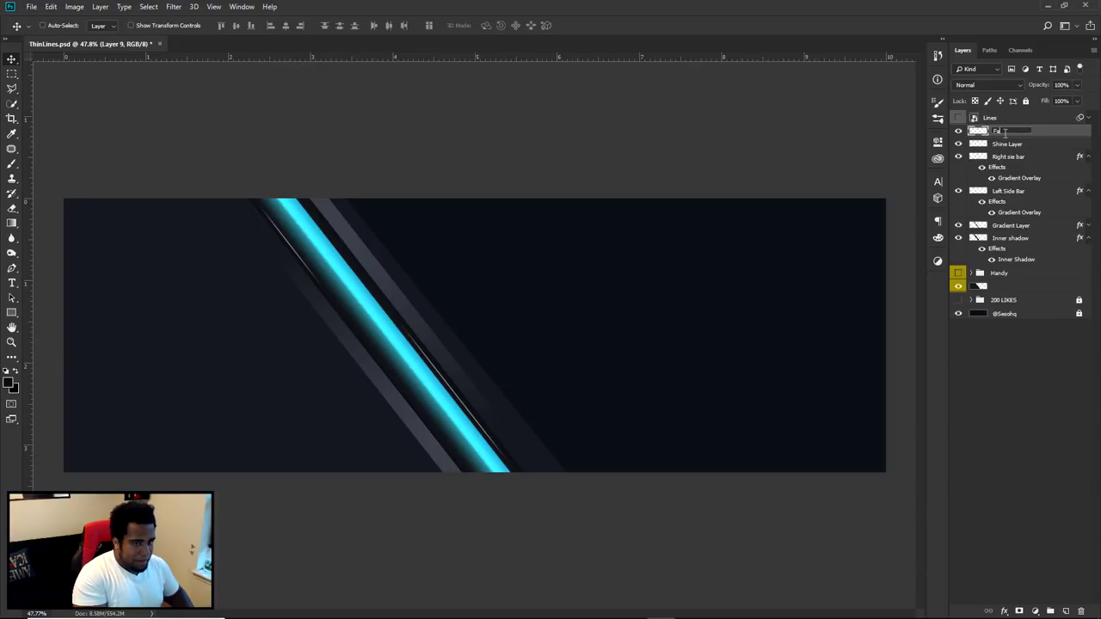
pyautogui.write('lare layer')
pyautogui.press('Return')
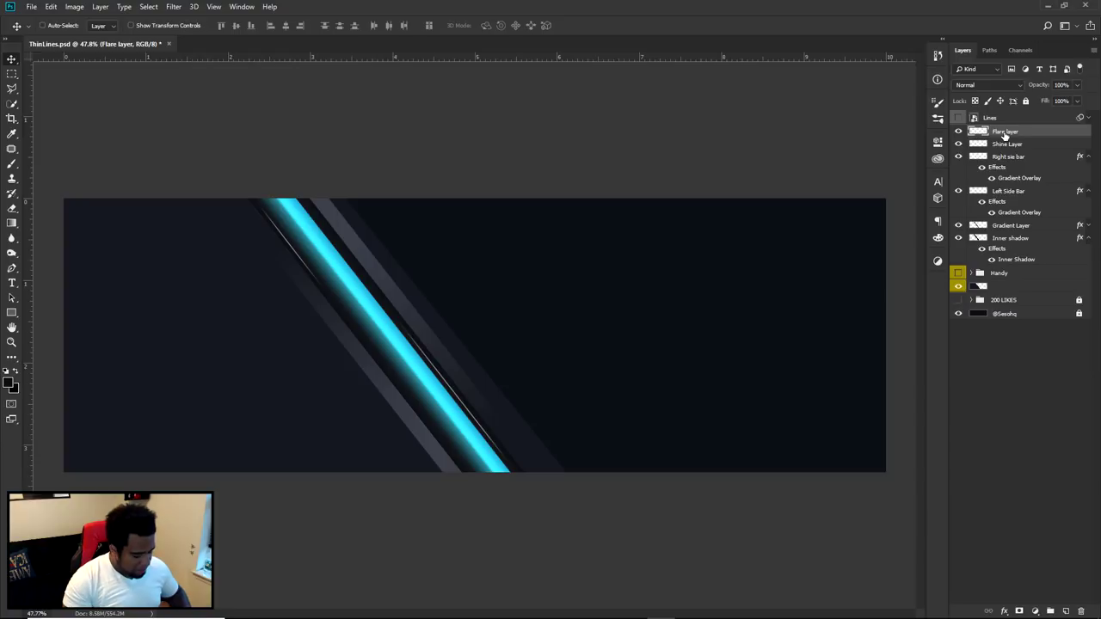
# Make a rectangular marquee selection around the lower accent line on Flare layer and open the selection's options
pyautogui.press('m')
pyautogui.rightClick(15, 75)
pyautogui.click(78, 76)
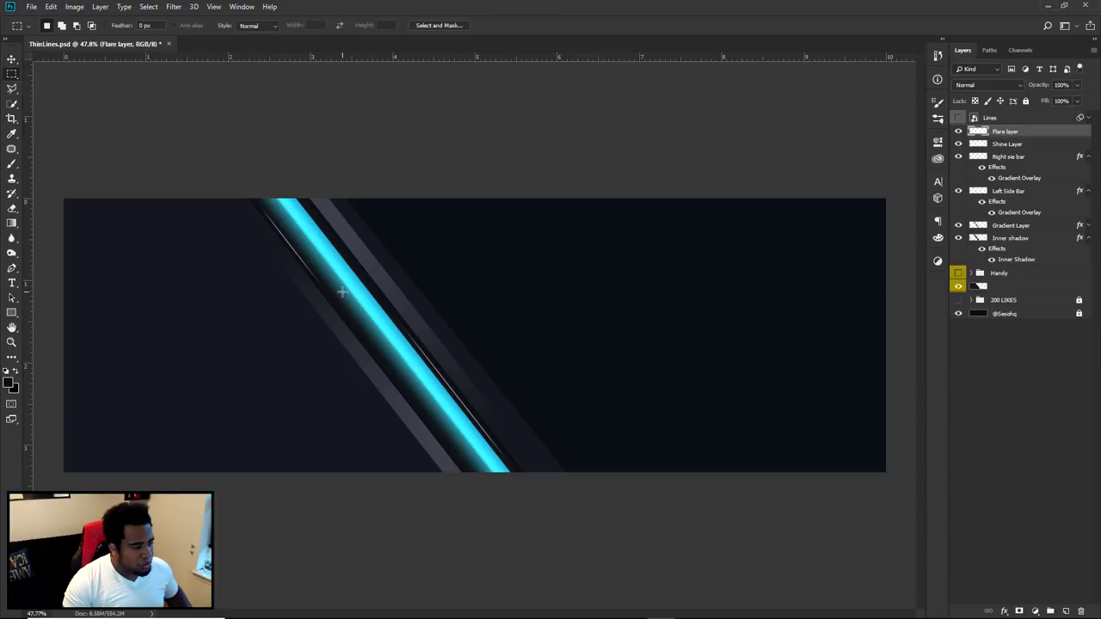
pyautogui.moveTo(343, 293); pyautogui.dragTo(575, 483)
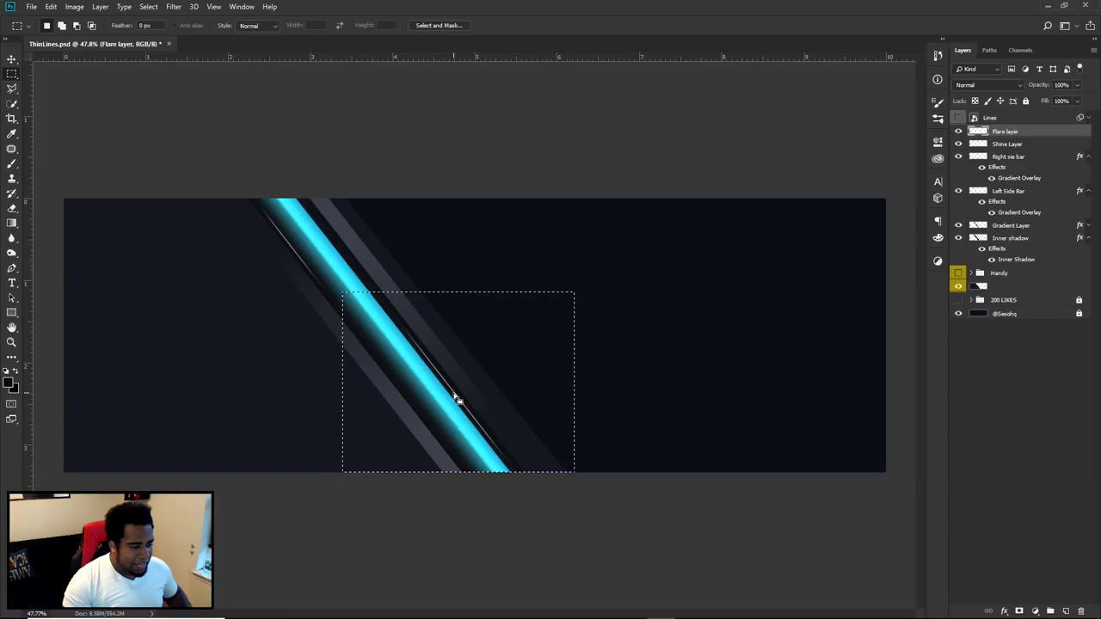
pyautogui.rightClick(485, 360)
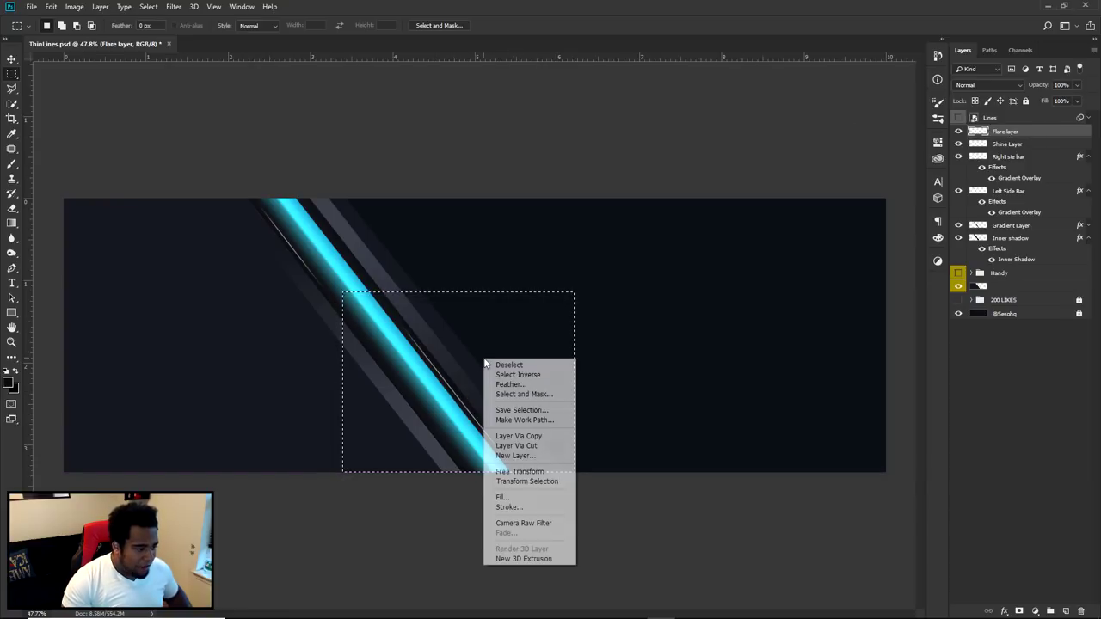
# Cut the selected lower flare line from Flare layer onto its own layer and name that layer FL 2
pyautogui.click(521, 449)
pyautogui.doubleClick(1003, 130)
pyautogui.write('FL 2')
pyautogui.press('Return')
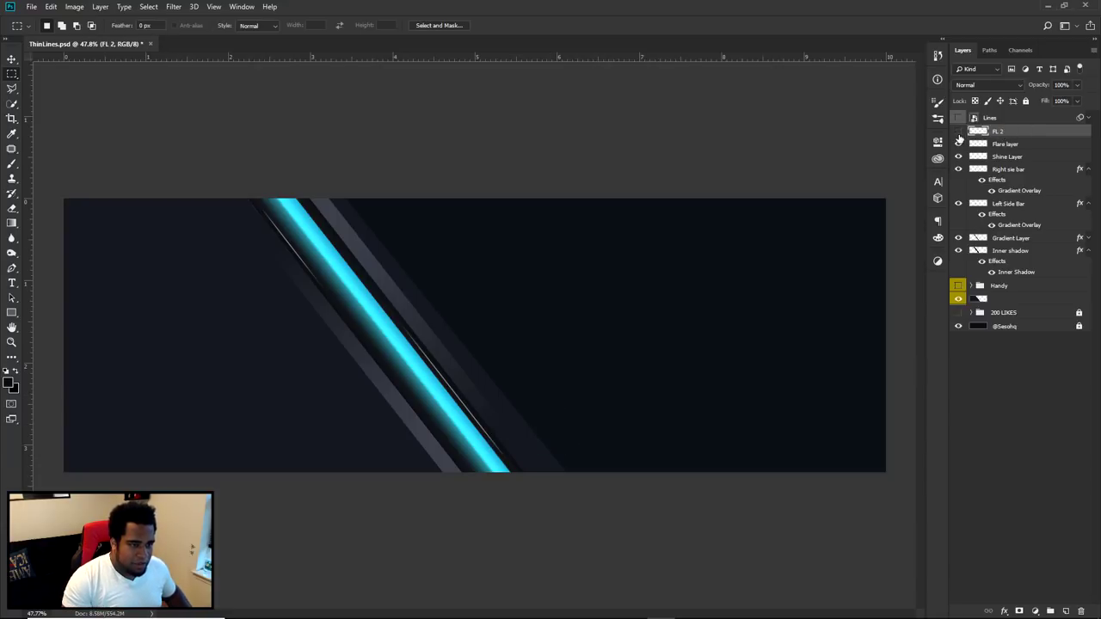
# Add a Color Overlay to FL 2 using cyan #29d2f8 sampled from the glowing diagonal bar
pyautogui.doubleClick(1029, 134)
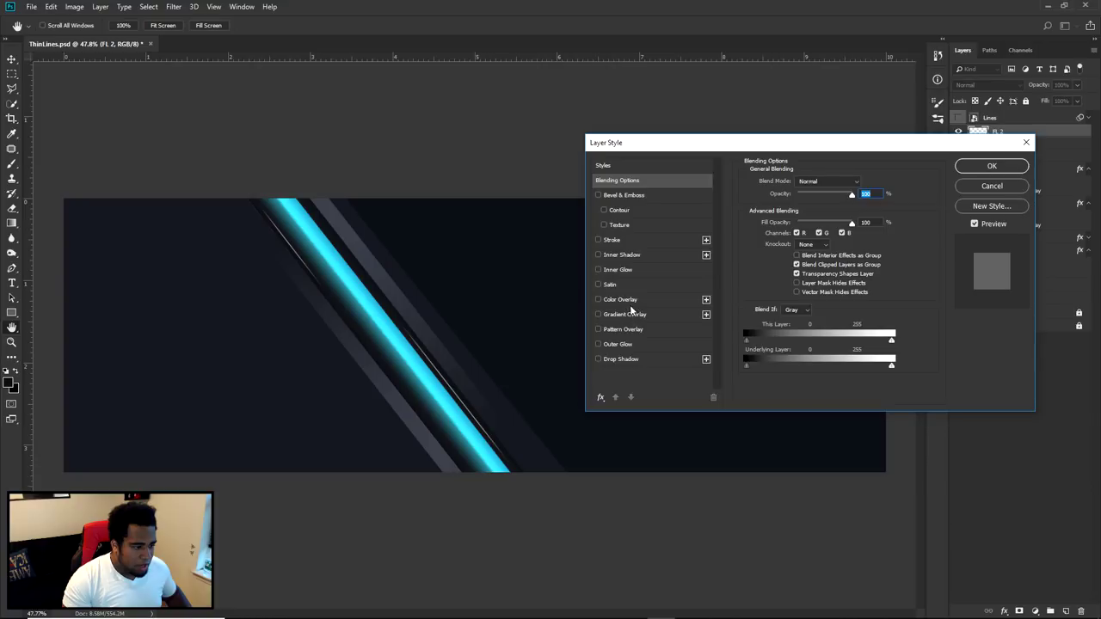
pyautogui.click(626, 301)
pyautogui.click(857, 184)
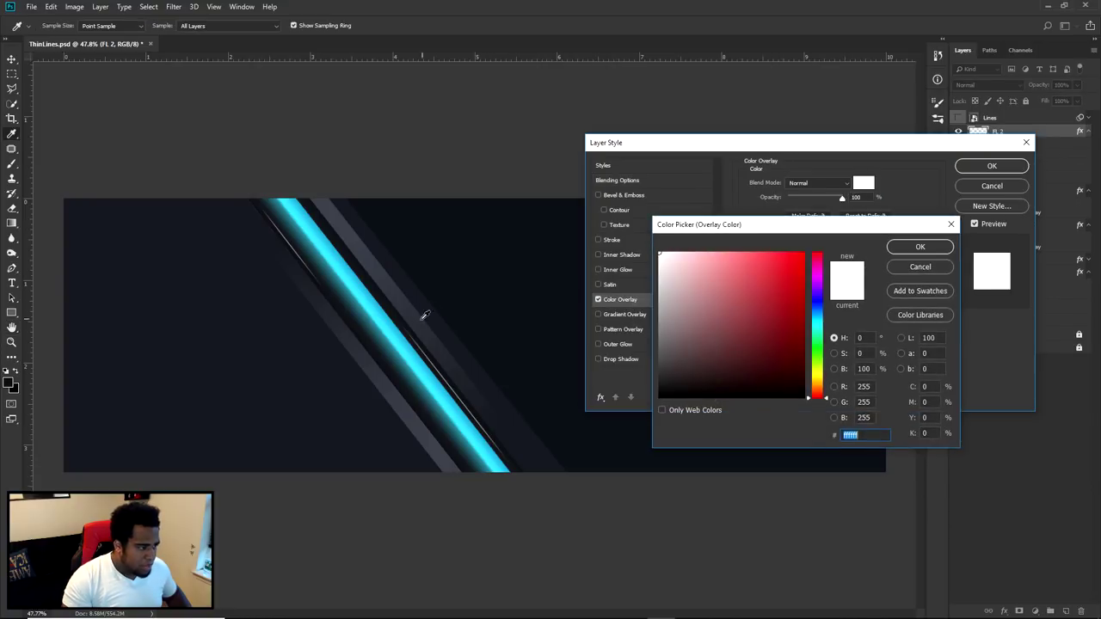
pyautogui.click(401, 328)
pyautogui.click(389, 323)
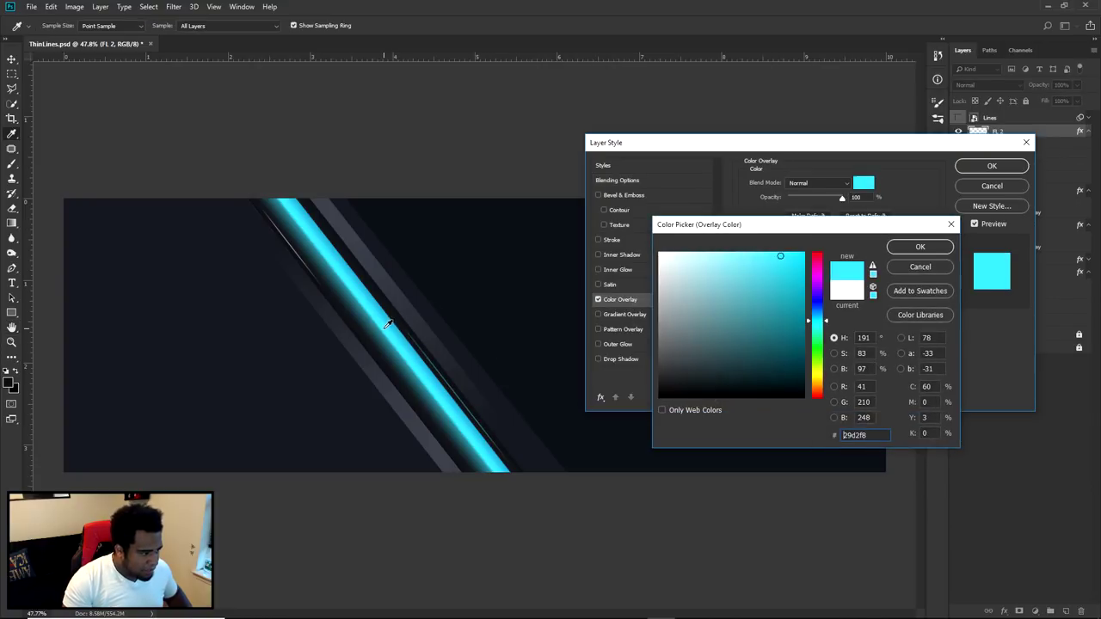
pyautogui.click(919, 247)
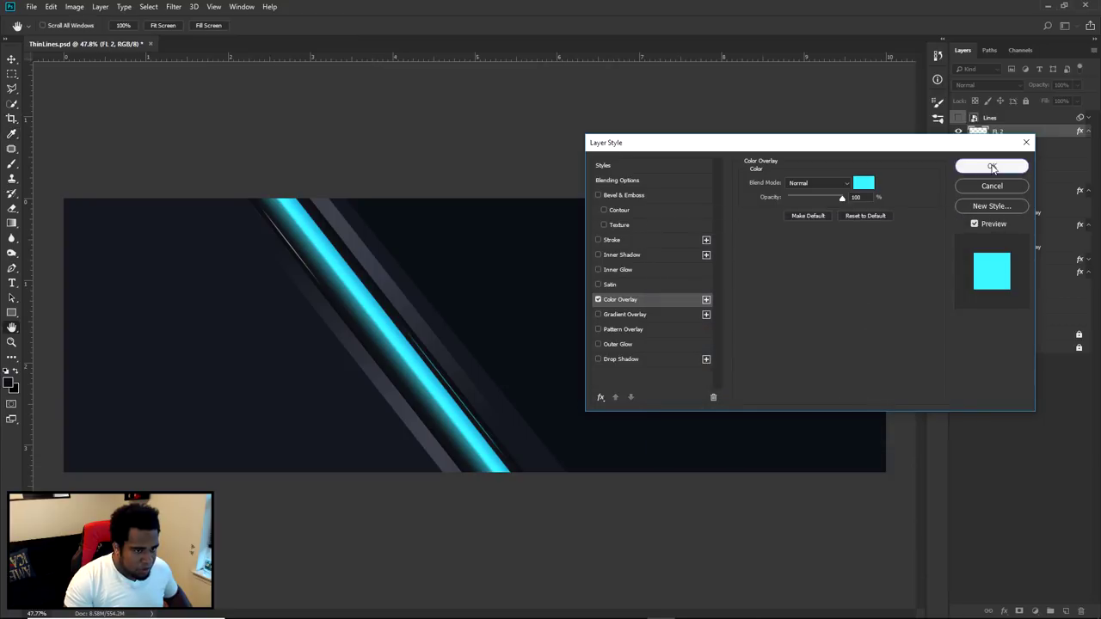
pyautogui.click(991, 166)
# Create a new layer above FL 2 and draw a Pen path edge down the inner side of the upper grey bar
pyautogui.scroll(3, 391, 347)
pyautogui.scroll(-2, 391, 346)
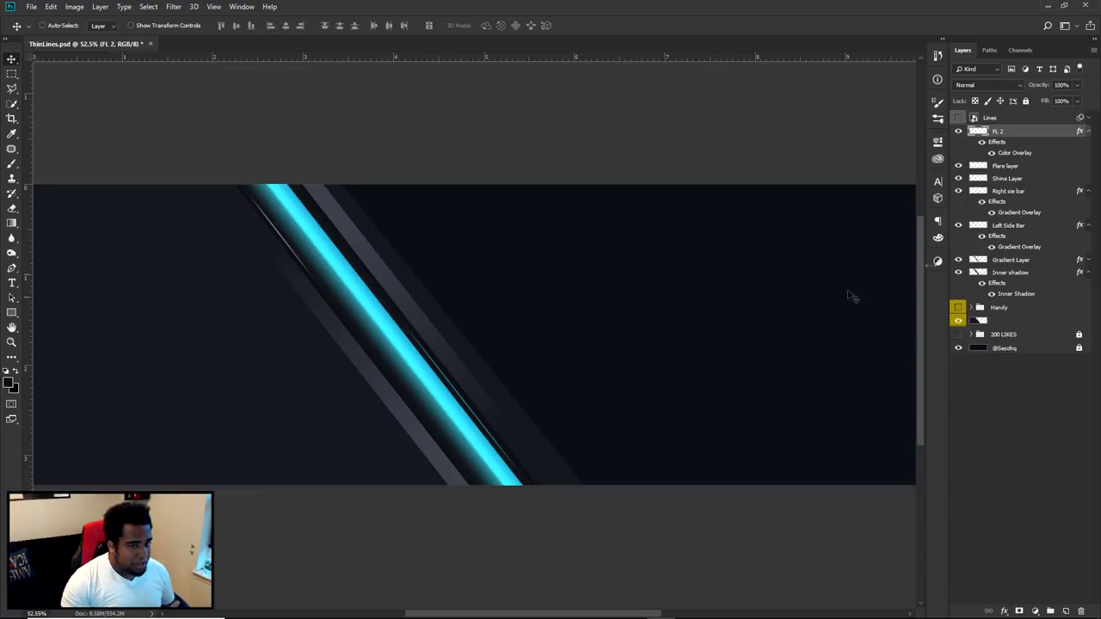
pyautogui.click(1064, 612)
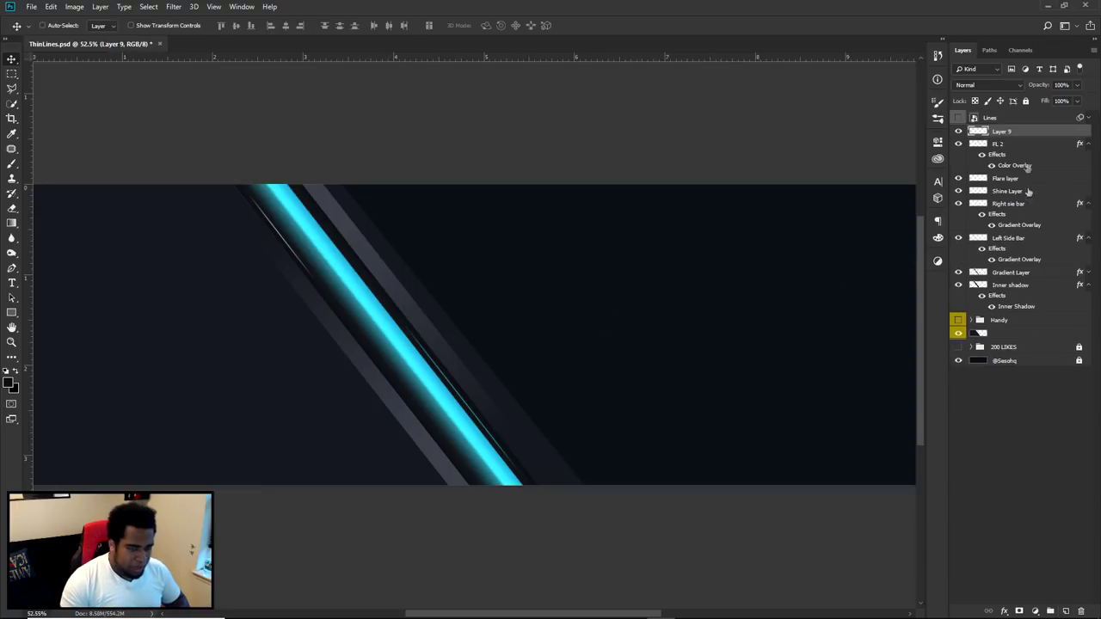
pyautogui.press('p')
pyautogui.scroll(1, 283, 159)
pyautogui.scroll(8, 315, 219)
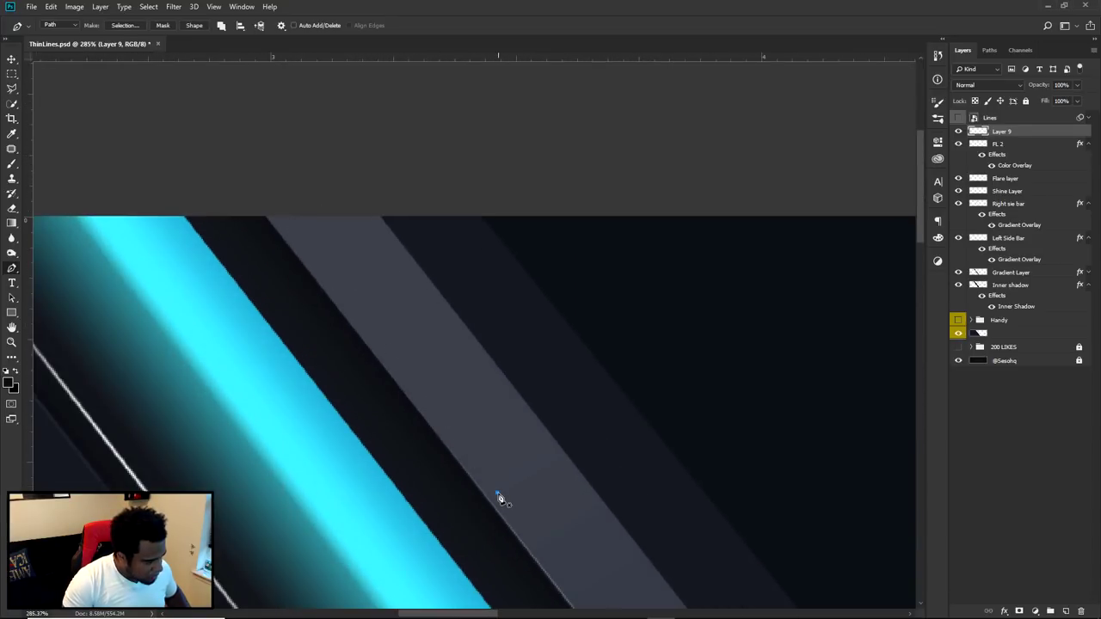
pyautogui.click(275, 205)
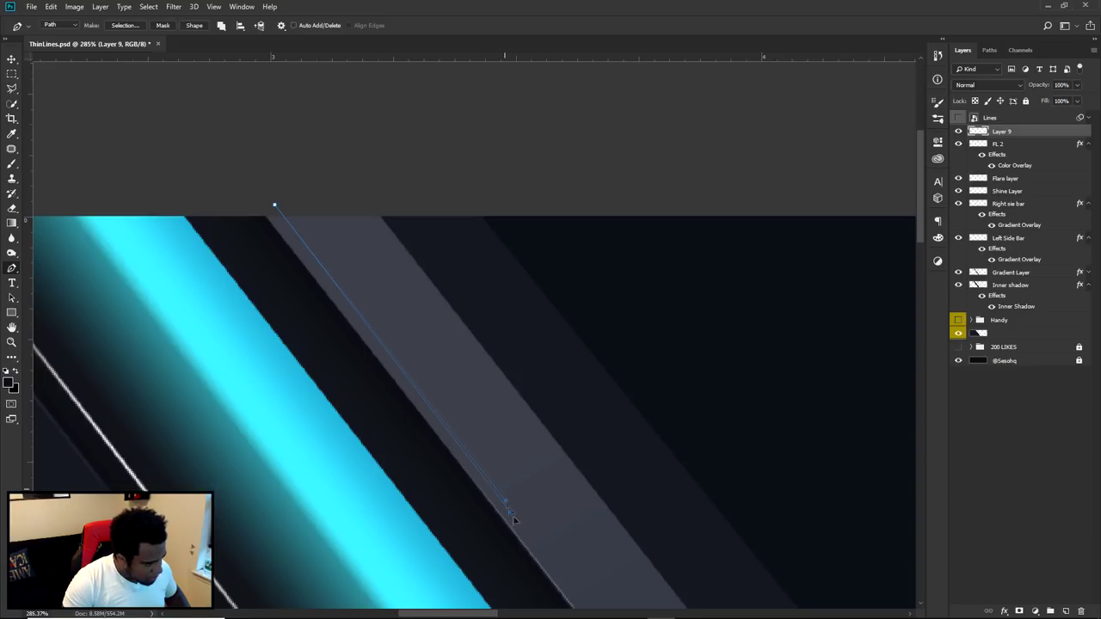
pyautogui.click(552, 560)
pyautogui.scroll(-3, 553, 564)
pyautogui.moveTo(552, 564); pyautogui.dragTo(450, 287)
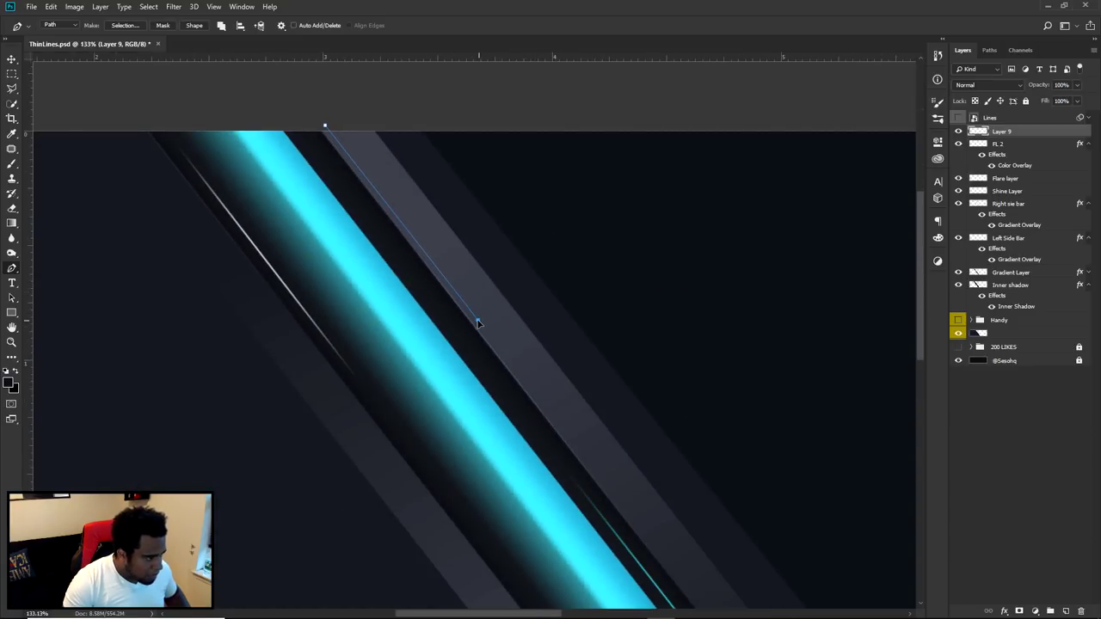
# Extend the path across the grey bar and back up along its outer side, closing it as a slanted four-point strip
pyautogui.scroll(3, 479, 323)
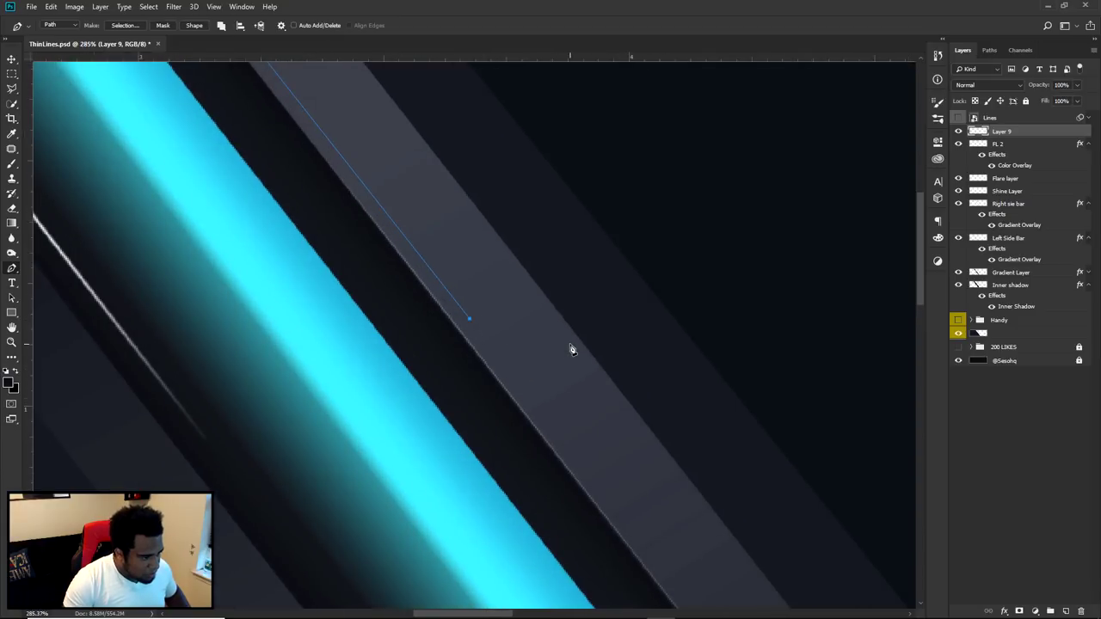
pyautogui.click(570, 344)
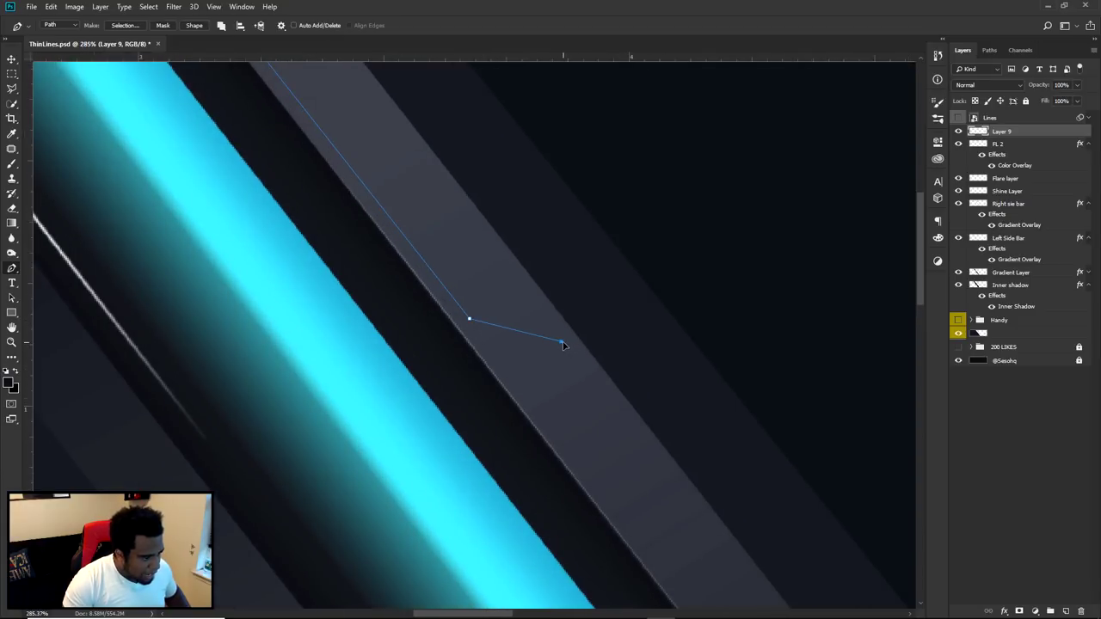
pyautogui.scroll(-2, 489, 265)
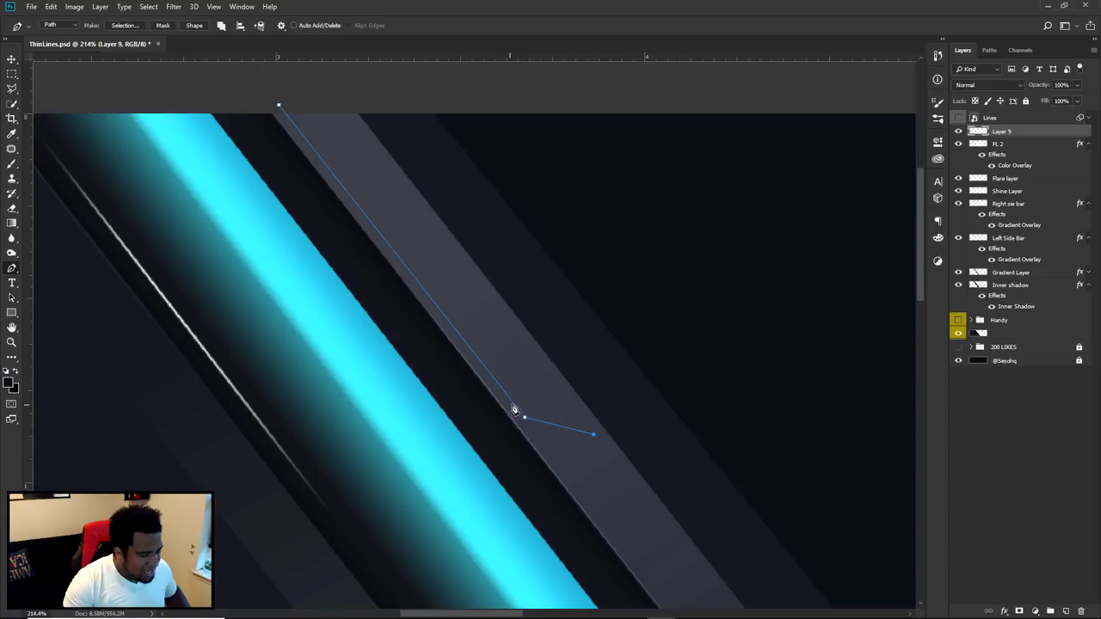
pyautogui.click(330, 98)
pyautogui.moveTo(330, 100); pyautogui.dragTo(324, 93)
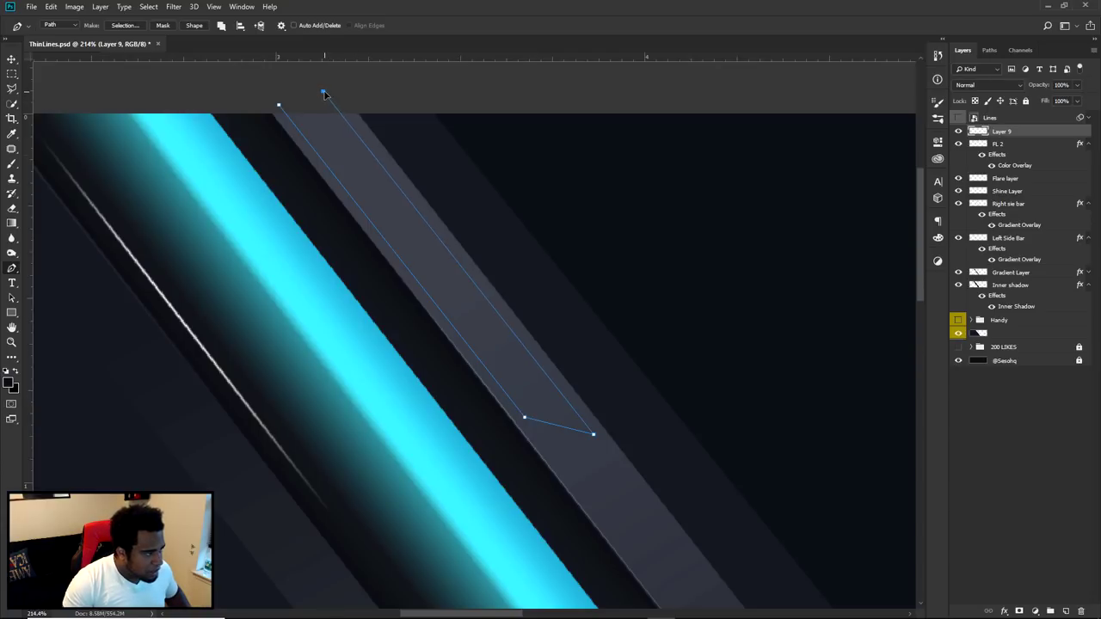
pyautogui.click(279, 105)
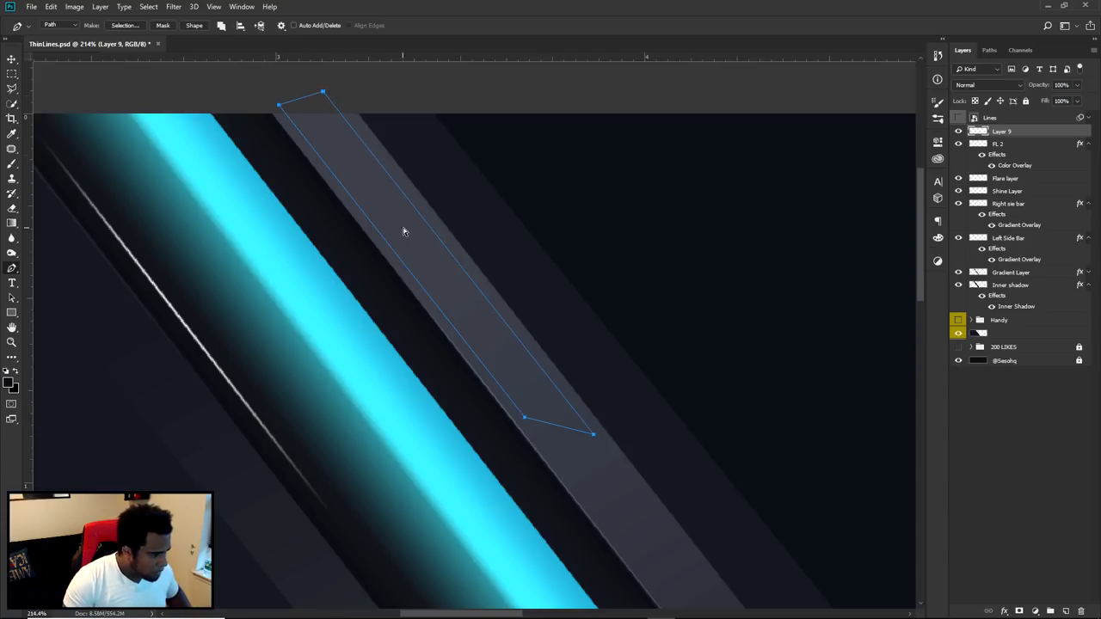
# Fill the strip path with cyan on the new layer and delete the path
pyautogui.scroll(-1, 516, 320)
pyautogui.scroll(-3, 527, 320)
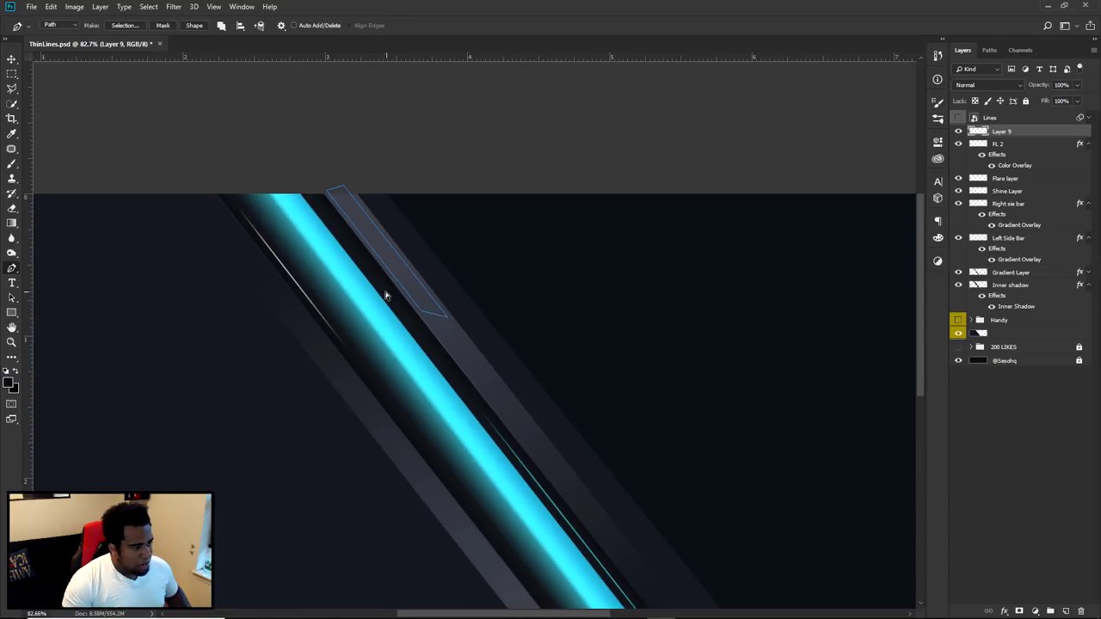
pyautogui.scroll(2, 447, 326)
pyautogui.scroll(1, 464, 315)
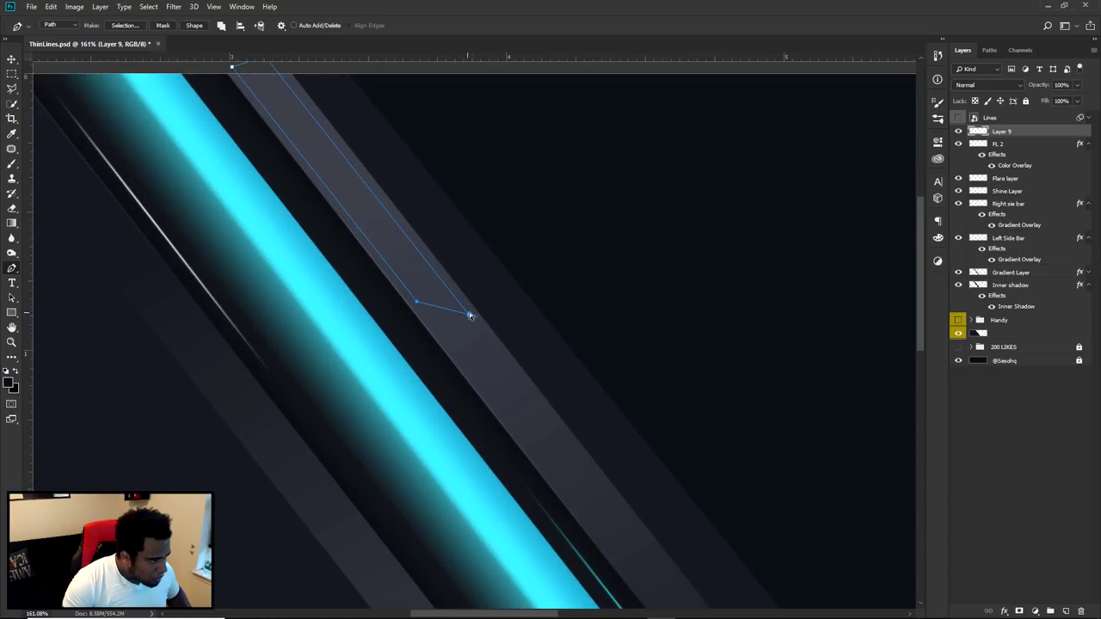
pyautogui.moveTo(469, 318); pyautogui.dragTo(526, 378)
pyautogui.scroll(-4, 526, 369)
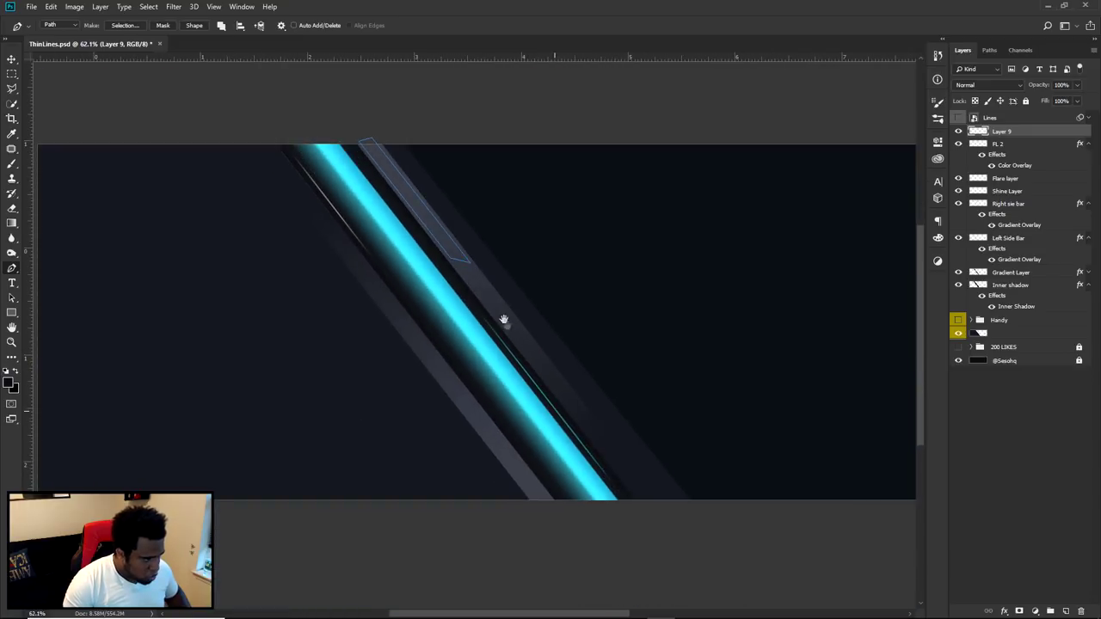
pyautogui.scroll(1, 508, 323)
pyautogui.rightClick(524, 335)
pyautogui.click(555, 326)
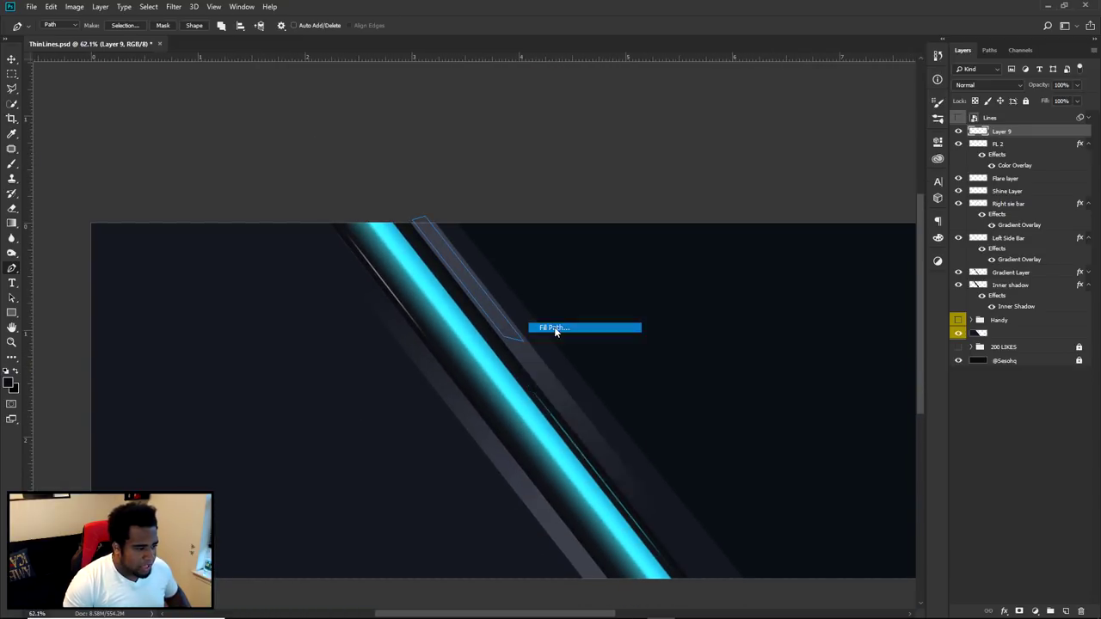
pyautogui.click(619, 380)
pyautogui.rightClick(546, 279)
pyautogui.click(604, 298)
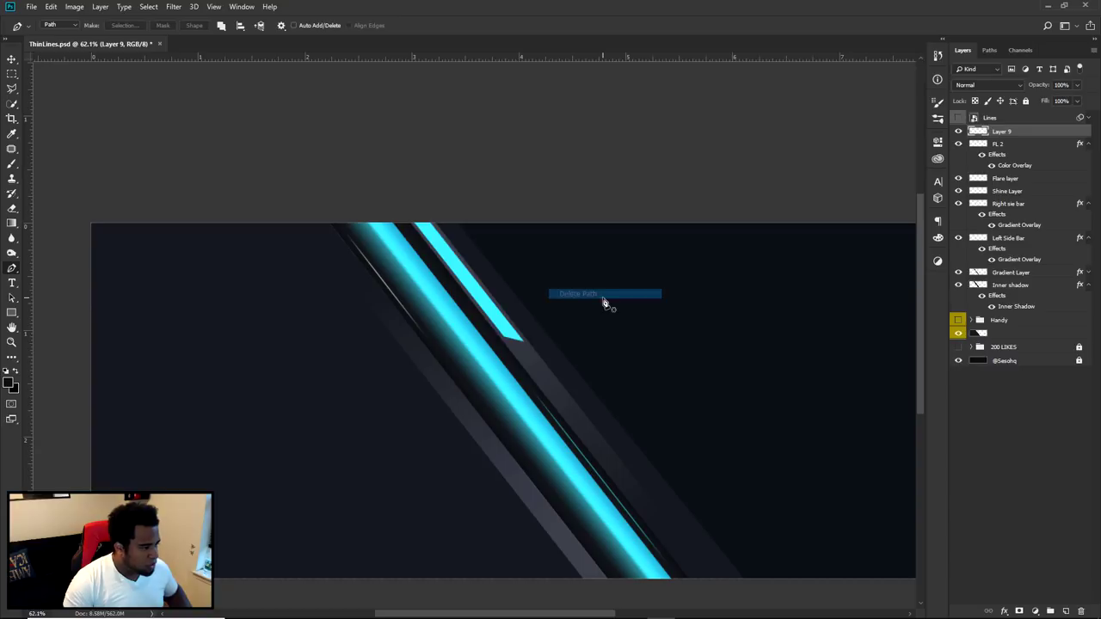
pyautogui.scroll(3, 508, 327)
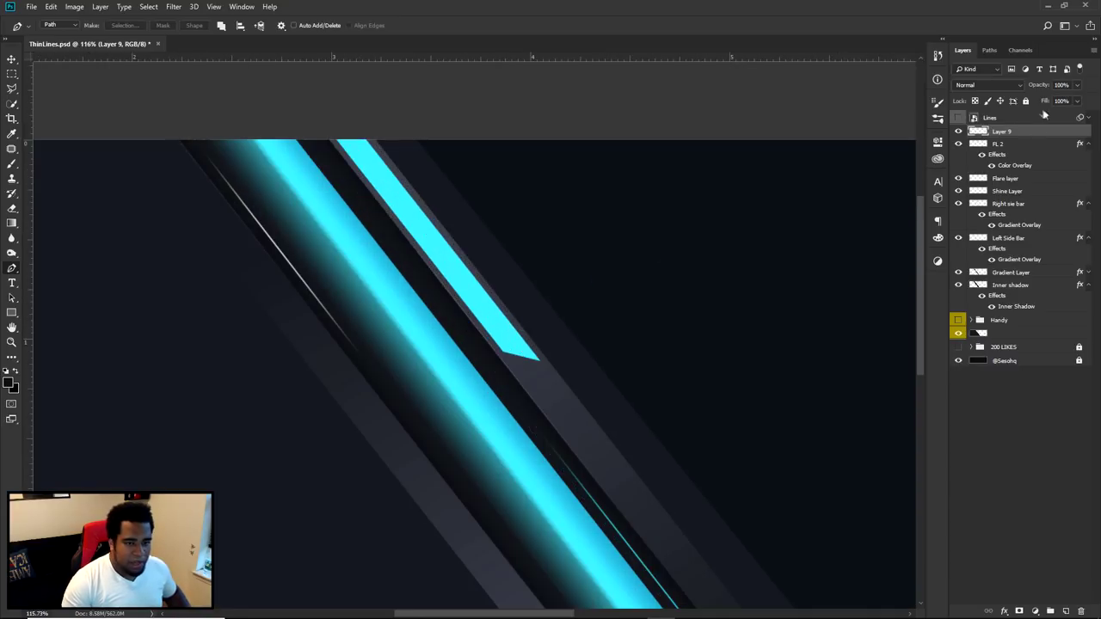
# Try the new layer's fill at 0%, and undo back to the unfilled strip path
pyautogui.moveTo(1075, 101); pyautogui.dragTo(930, 114)
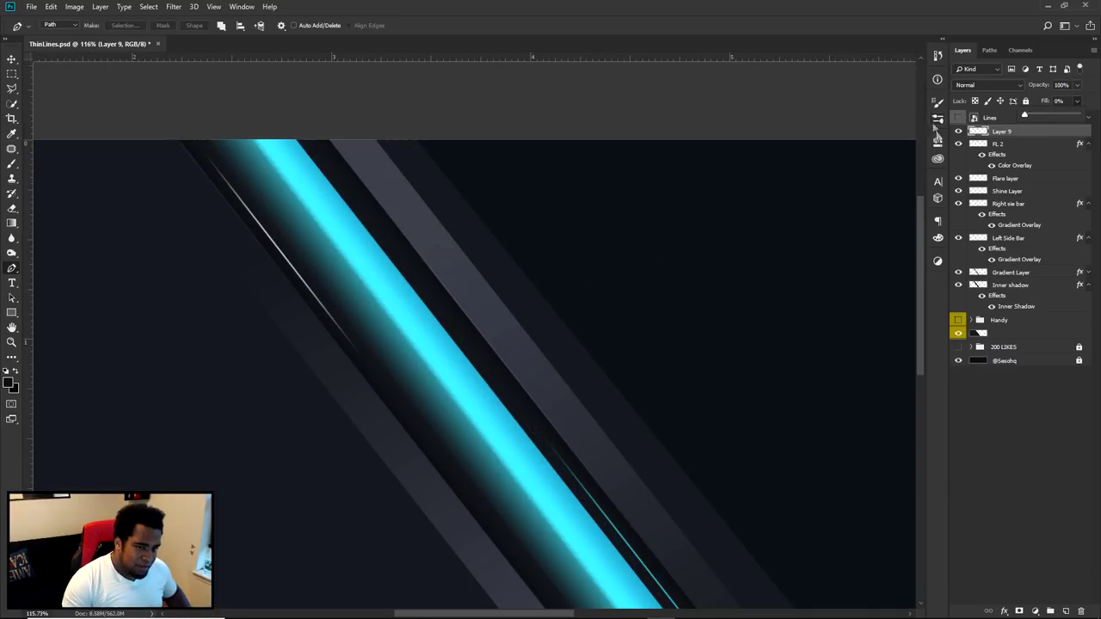
pyautogui.hotkey('ctrl', 'z')
pyautogui.click(569, 213)
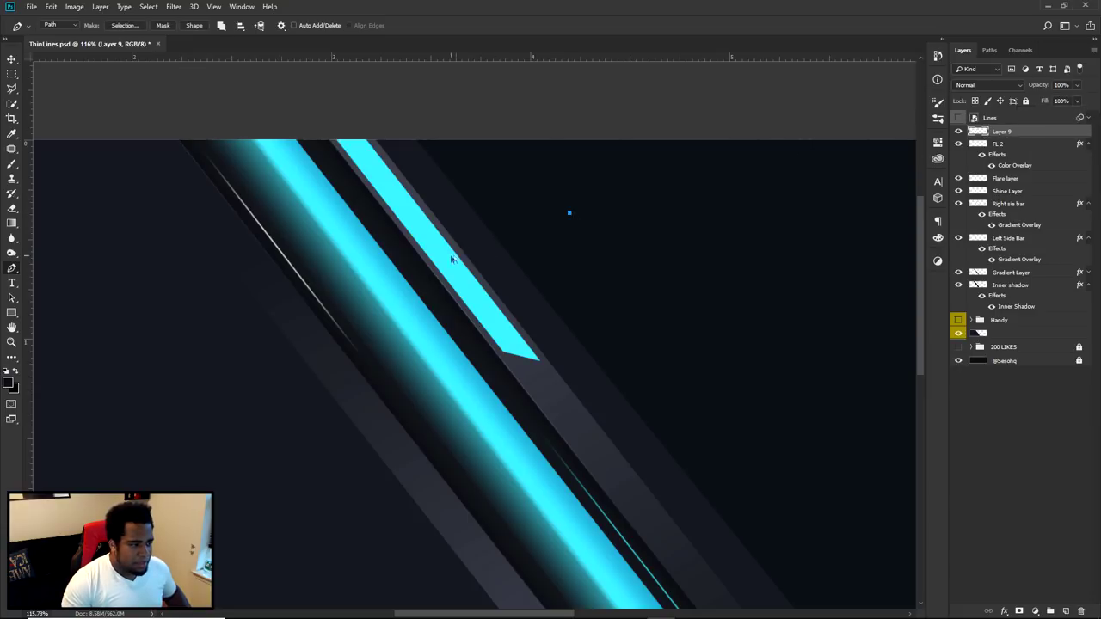
pyautogui.hotkey('ctrl', 'alt', 'z')
pyautogui.hotkey('ctrl', 'alt', 'z')
# Fill the strip path with dark color #14171c sampled from the background and delete the path
pyautogui.rightClick(528, 224)
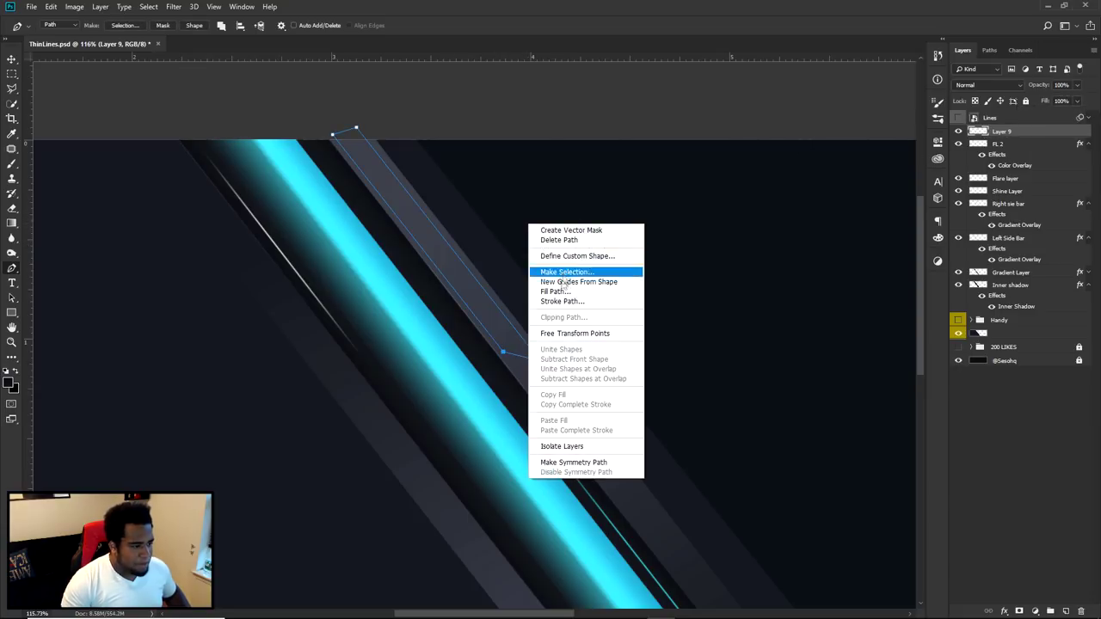
pyautogui.click(555, 292)
pyautogui.click(553, 378)
pyautogui.click(523, 392)
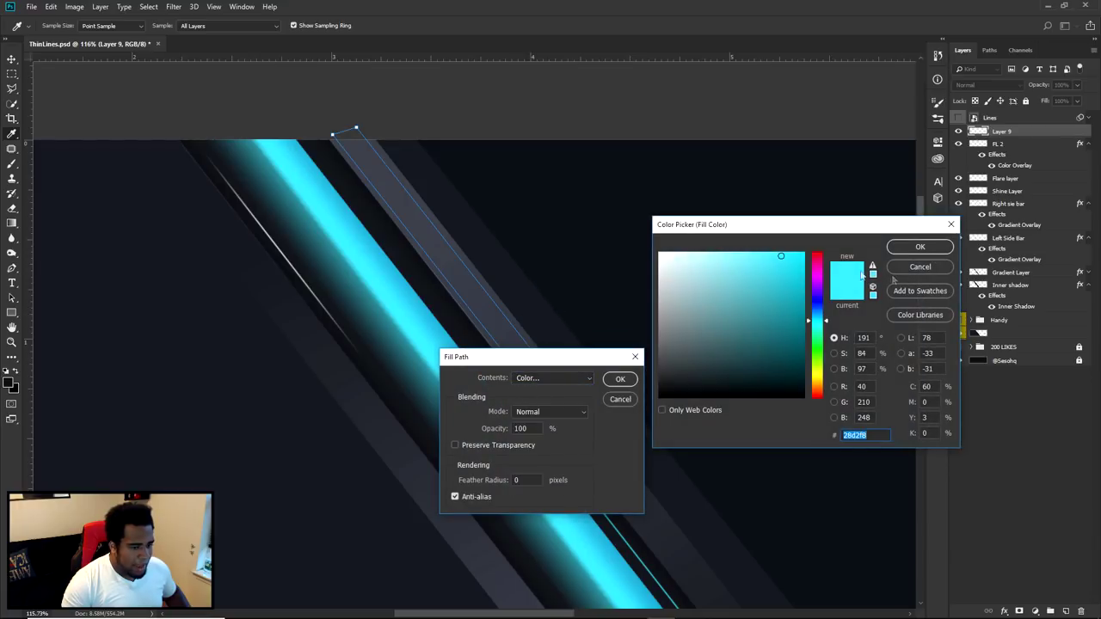
pyautogui.click(200, 335)
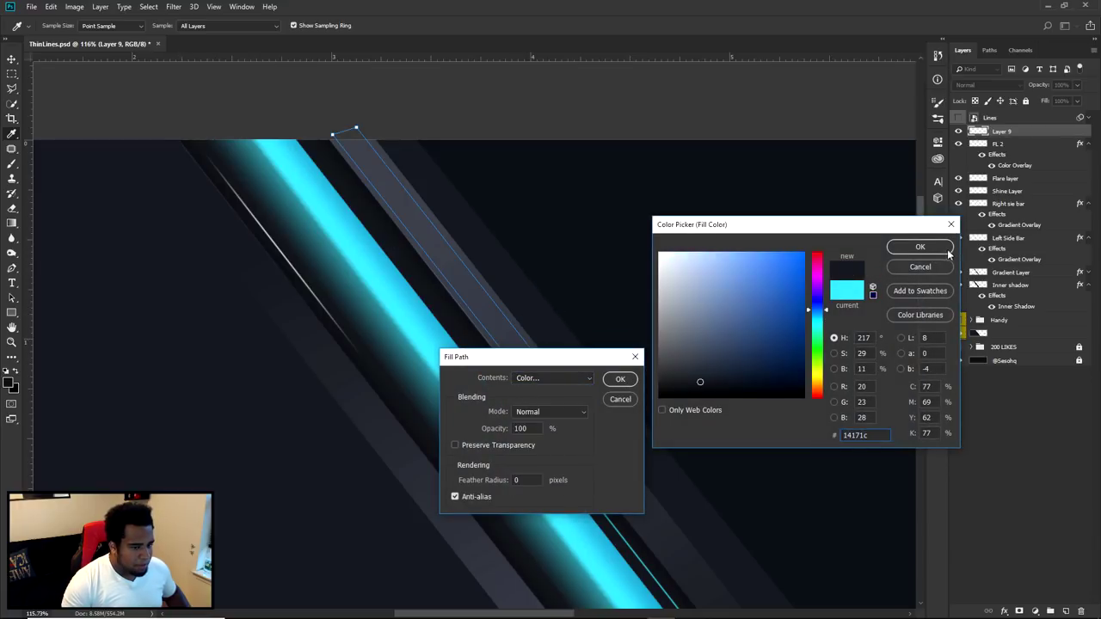
pyautogui.click(919, 246)
pyautogui.click(620, 379)
pyautogui.rightClick(584, 227)
pyautogui.click(608, 244)
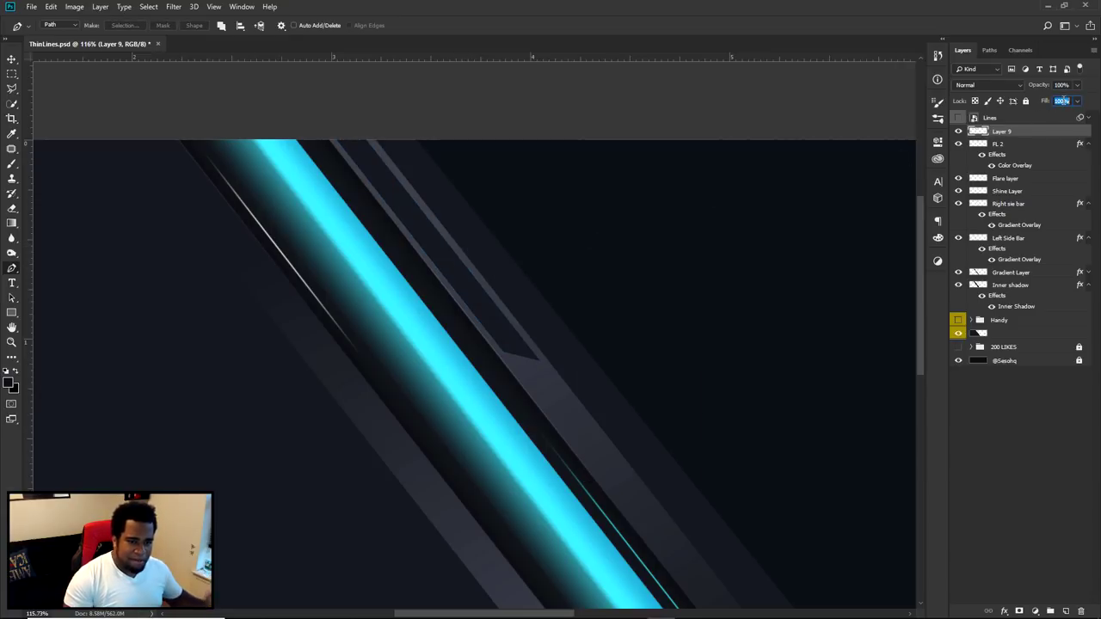
# Set the dark strip layer's fill to 20% and rename it Pattern Layer
pyautogui.write('20')
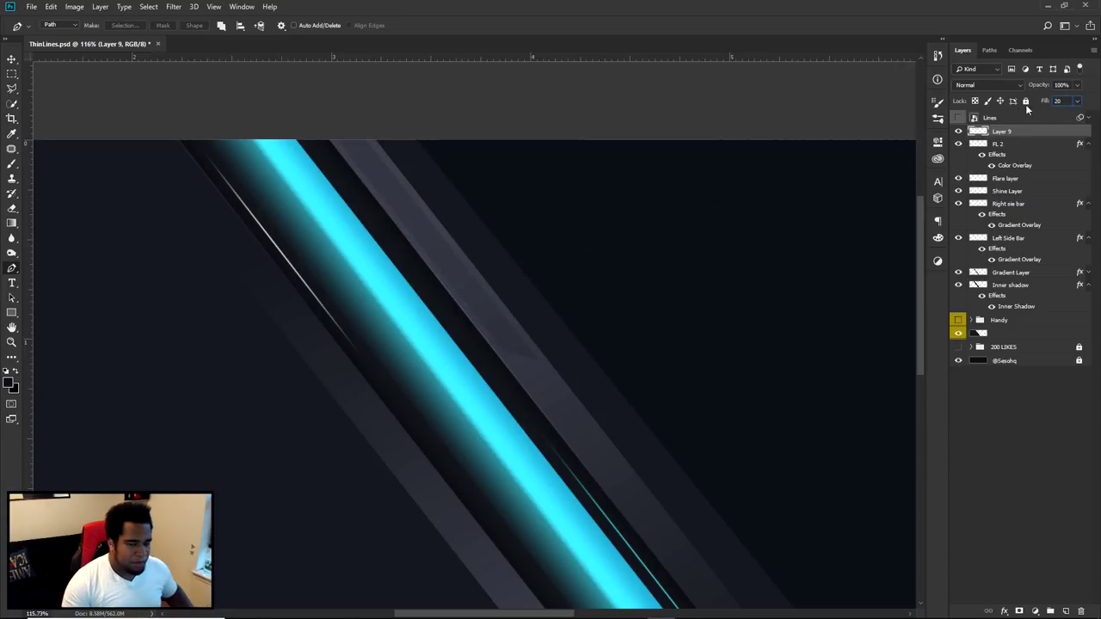
pyautogui.doubleClick(1001, 130)
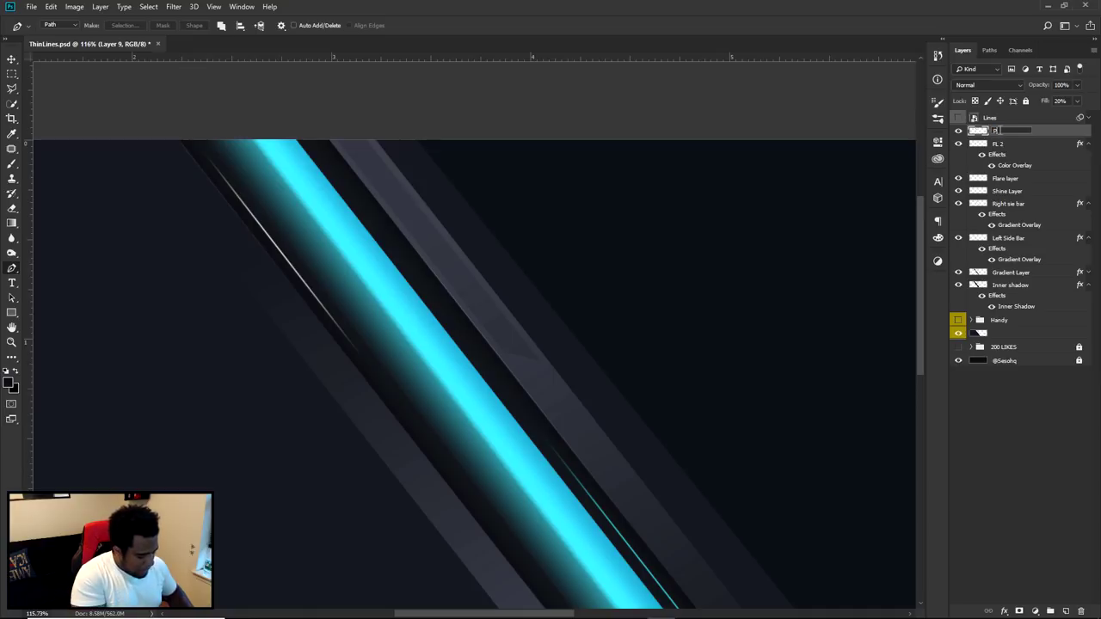
pyautogui.write('Pattern Layer')
pyautogui.press('Return')
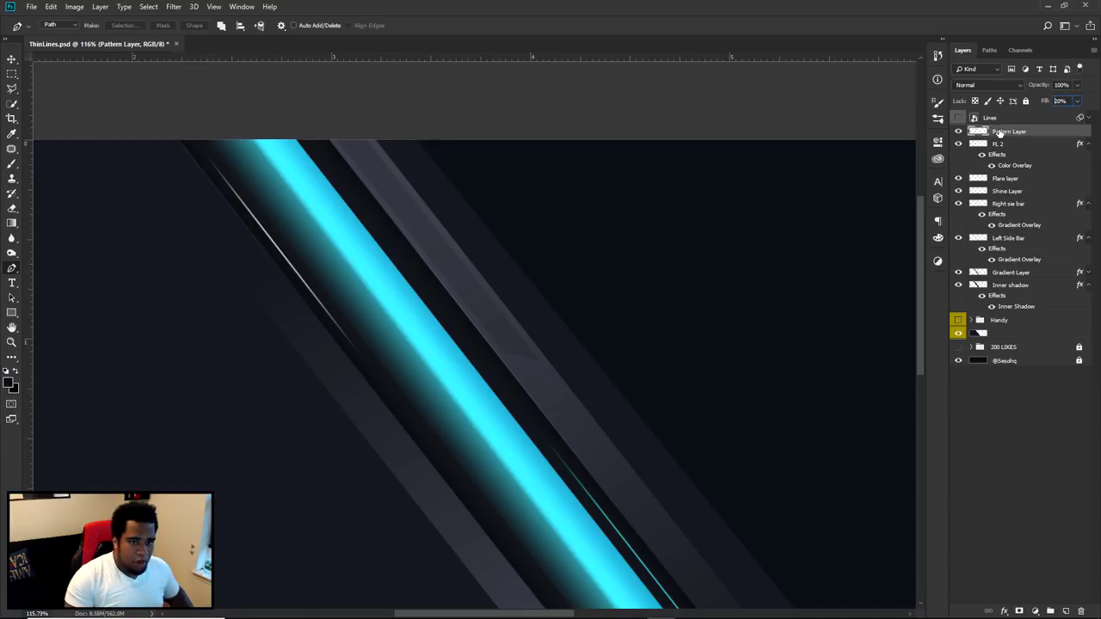
# Add a Pattern Overlay effect to Pattern Layer
pyautogui.doubleClick(1047, 136)
pyautogui.moveTo(675, 152); pyautogui.dragTo(701, 157)
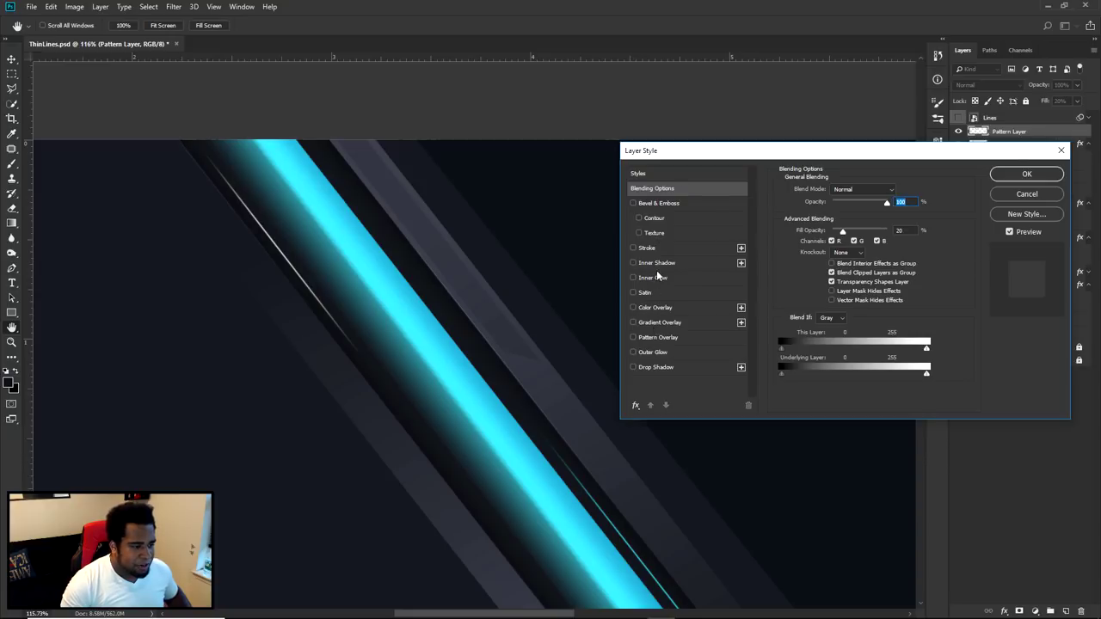
pyautogui.click(658, 337)
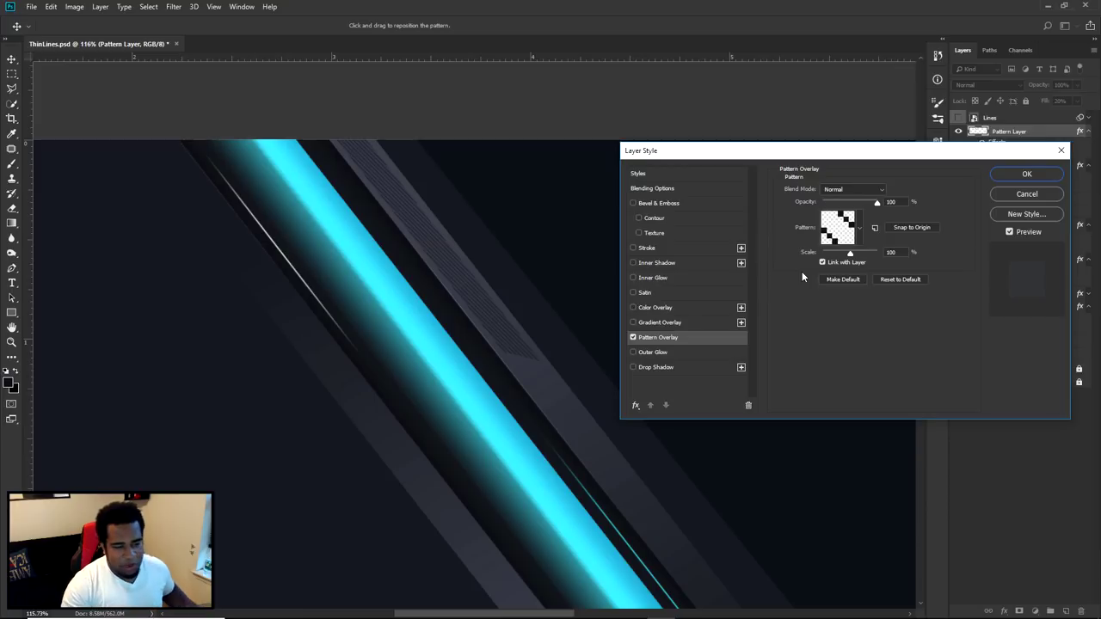
# Try several Pattern Overlay patterns on Pattern Layer and apply the one that gives thin horizontal stripes
pyautogui.click(859, 228)
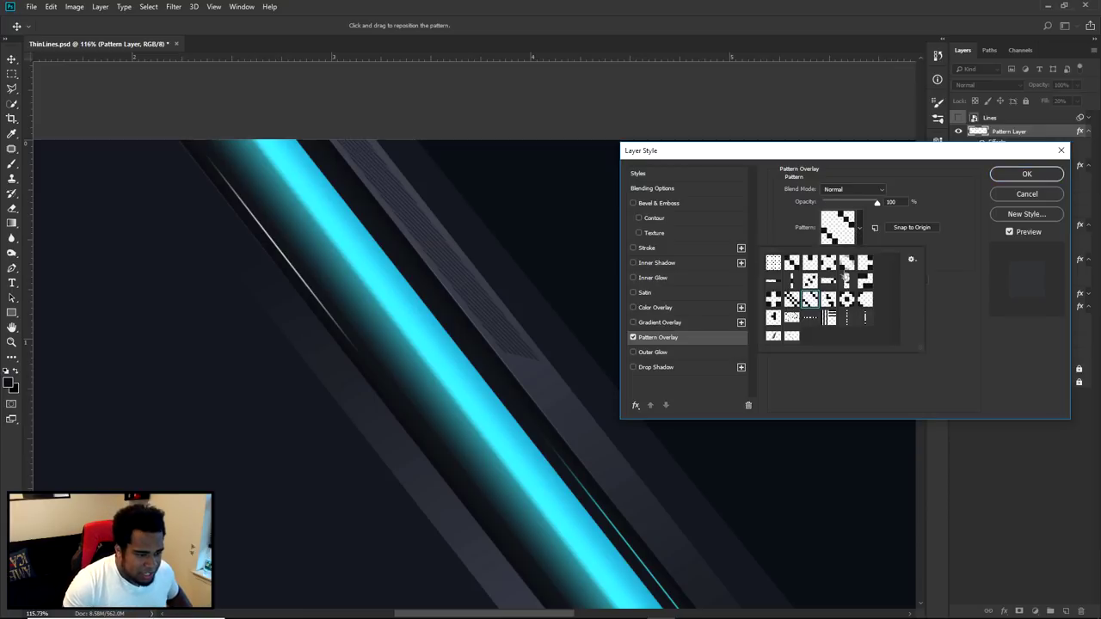
pyautogui.click(847, 280)
pyautogui.click(859, 284)
pyautogui.click(849, 282)
pyautogui.click(860, 285)
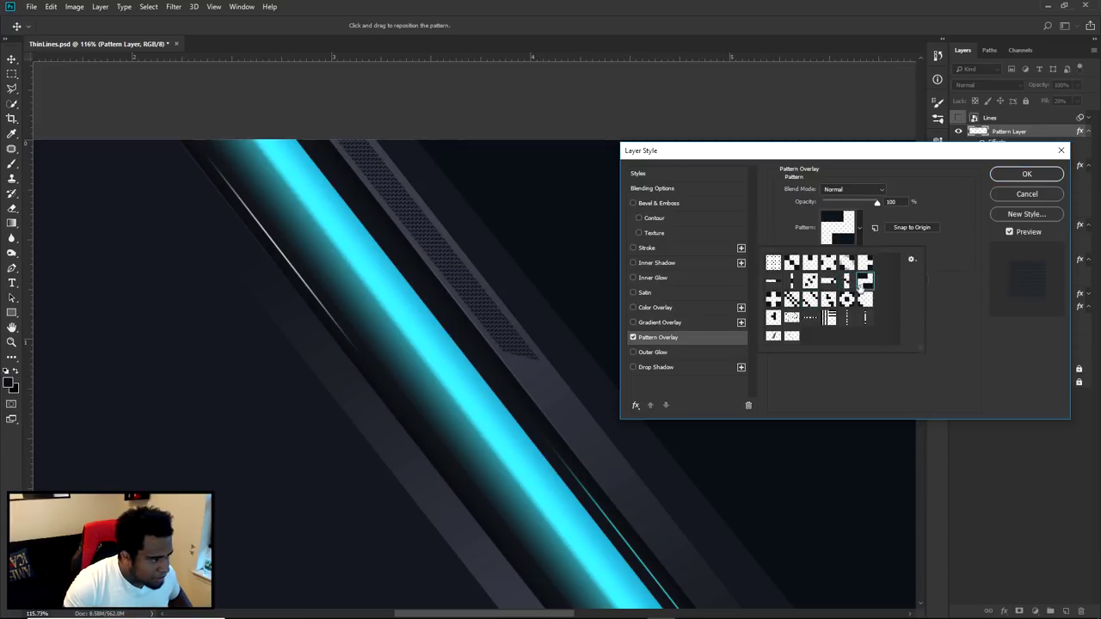
pyautogui.click(849, 297)
pyautogui.click(806, 282)
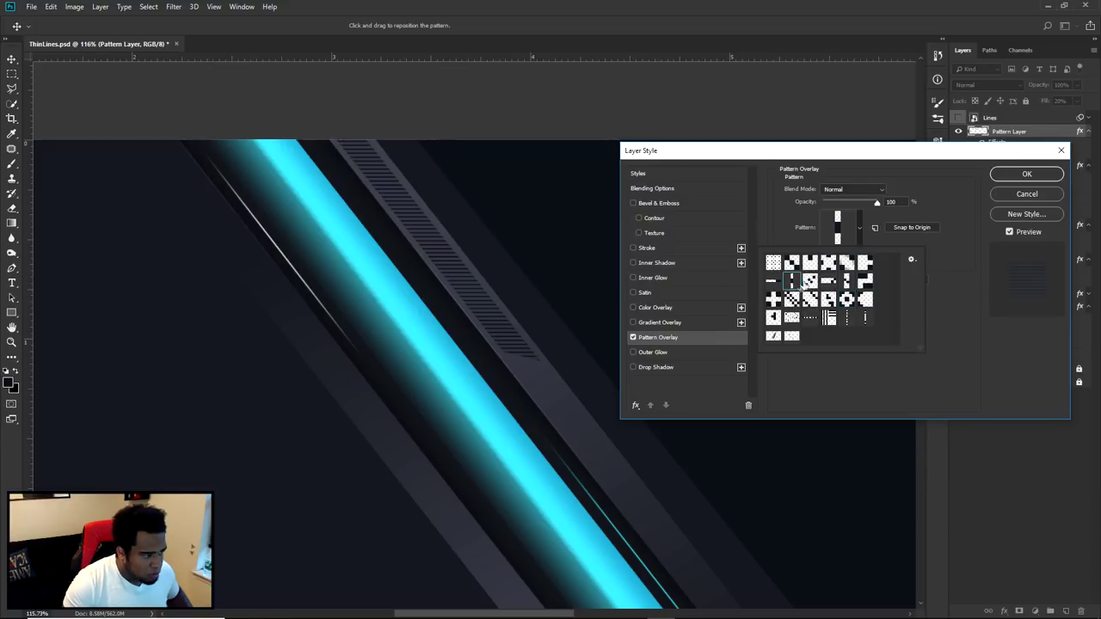
pyautogui.click(789, 282)
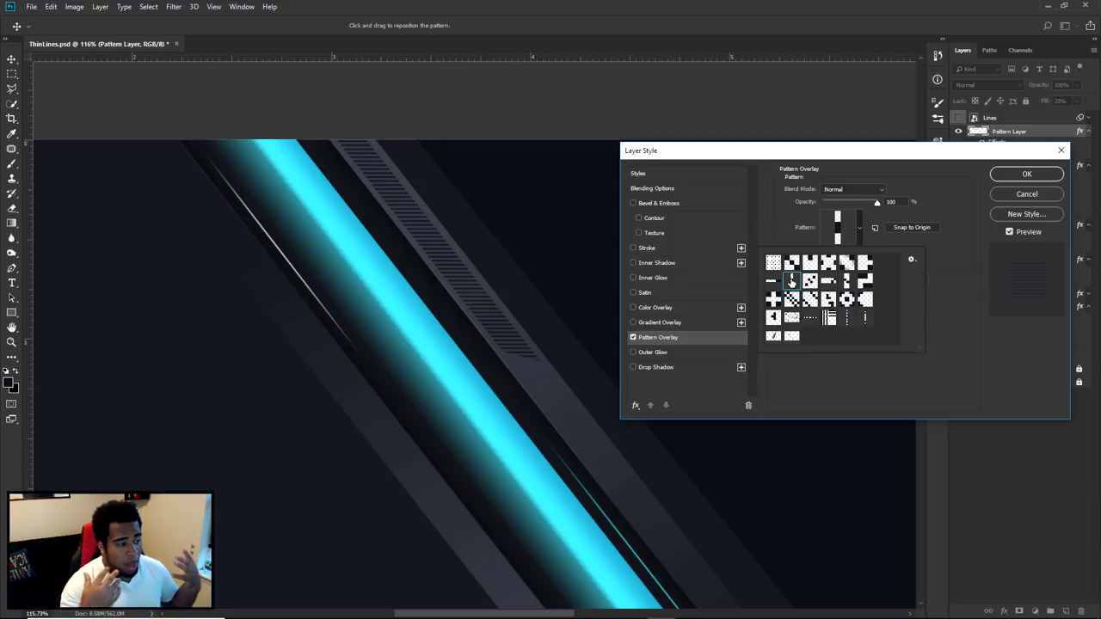
pyautogui.click(926, 233)
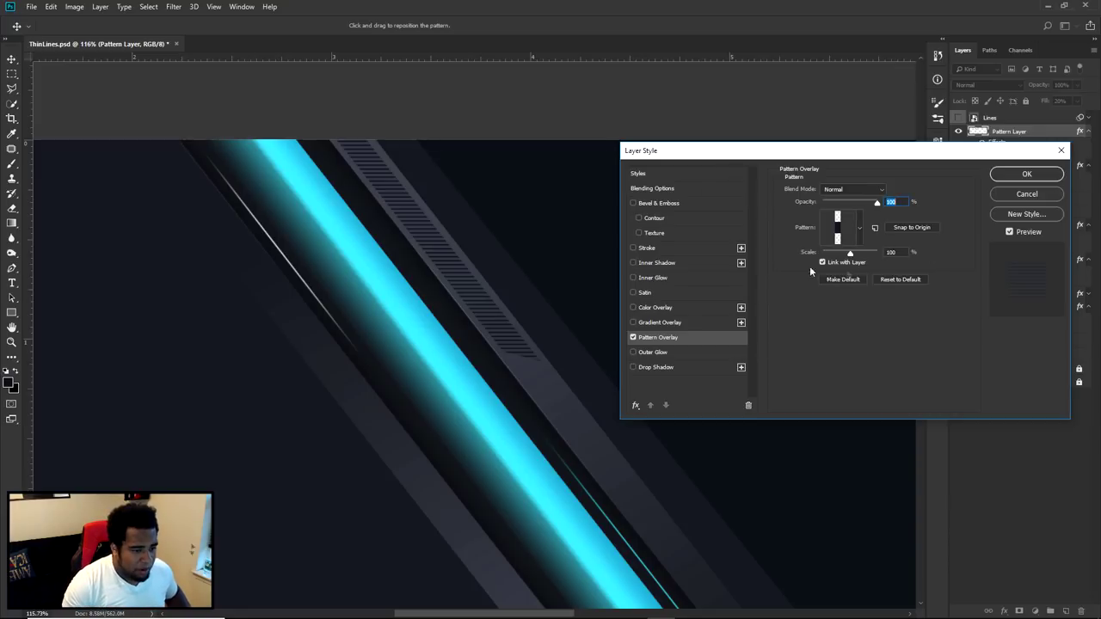
pyautogui.click(1026, 174)
# Rename the striped Pattern Layer as Pattern Layer 1
pyautogui.press('p')
pyautogui.scroll(-1, 590, 339)
pyautogui.scroll(-2, 590, 337)
pyautogui.scroll(5, 589, 336)
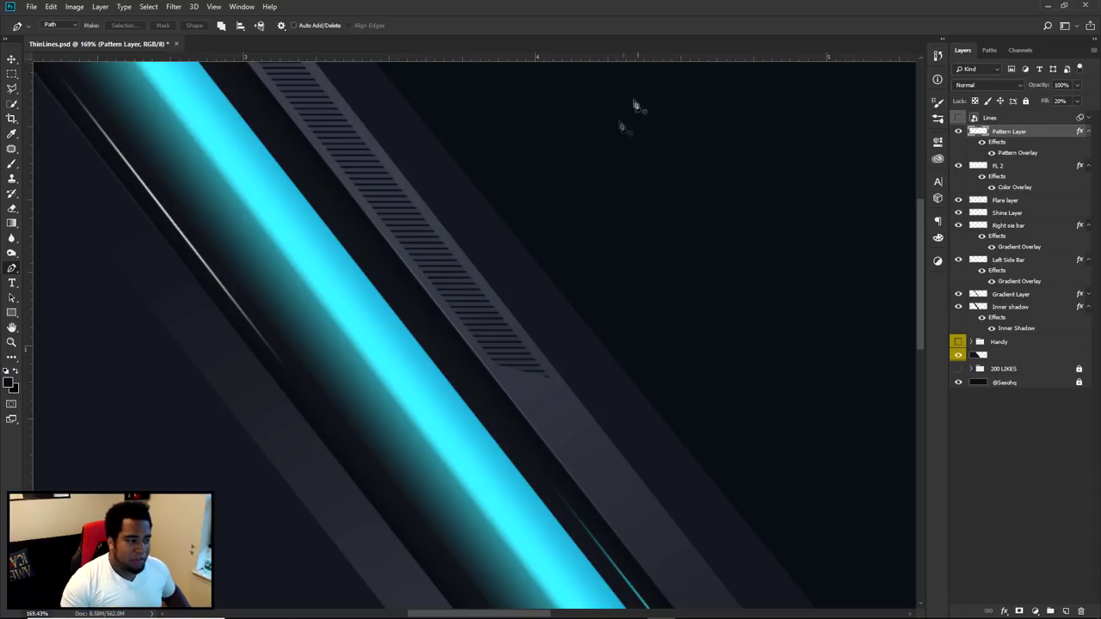
pyautogui.doubleClick(1013, 130)
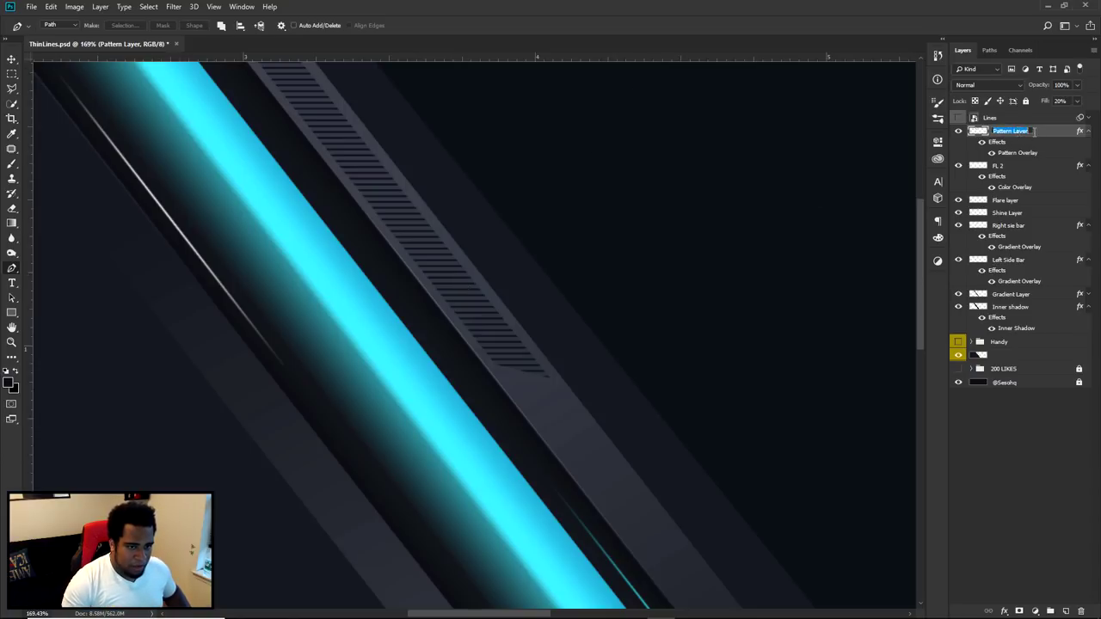
pyautogui.press('Return')
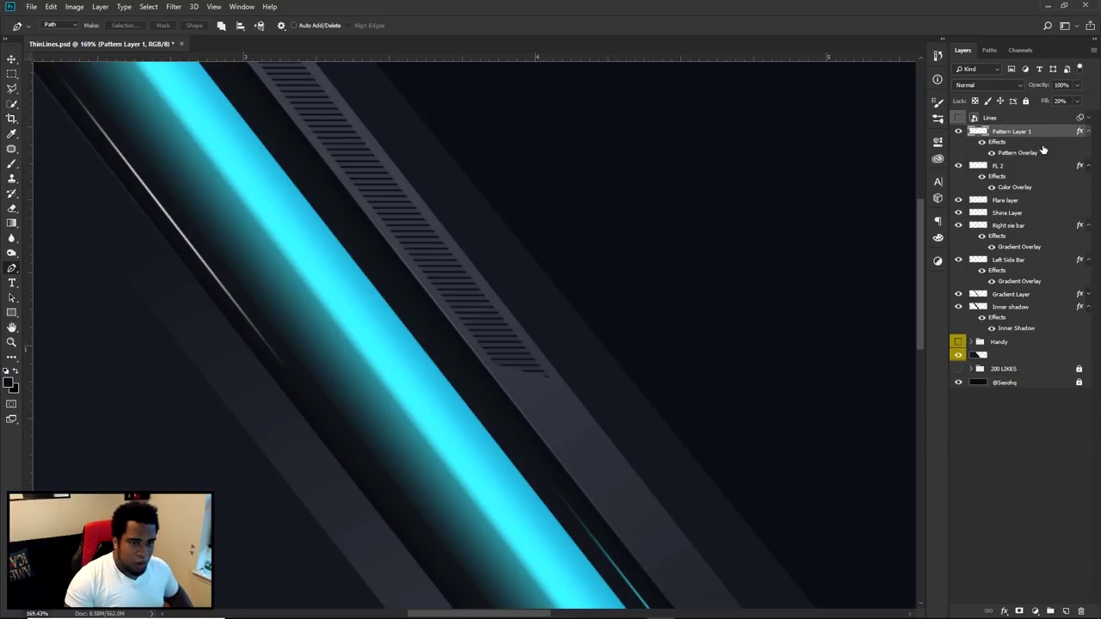
# Duplicate Pattern Layer 1 and rename the copy Pattern Layer 2
pyautogui.hotkey('ctrl', 'j')
pyautogui.doubleClick(1029, 130)
pyautogui.press('BackSpace')
pyautogui.press('BackSpace')
pyautogui.press('BackSpace')
pyautogui.press('BackSpace')
pyautogui.press('BackSpace')
pyautogui.press('BackSpace')
pyautogui.write('2')
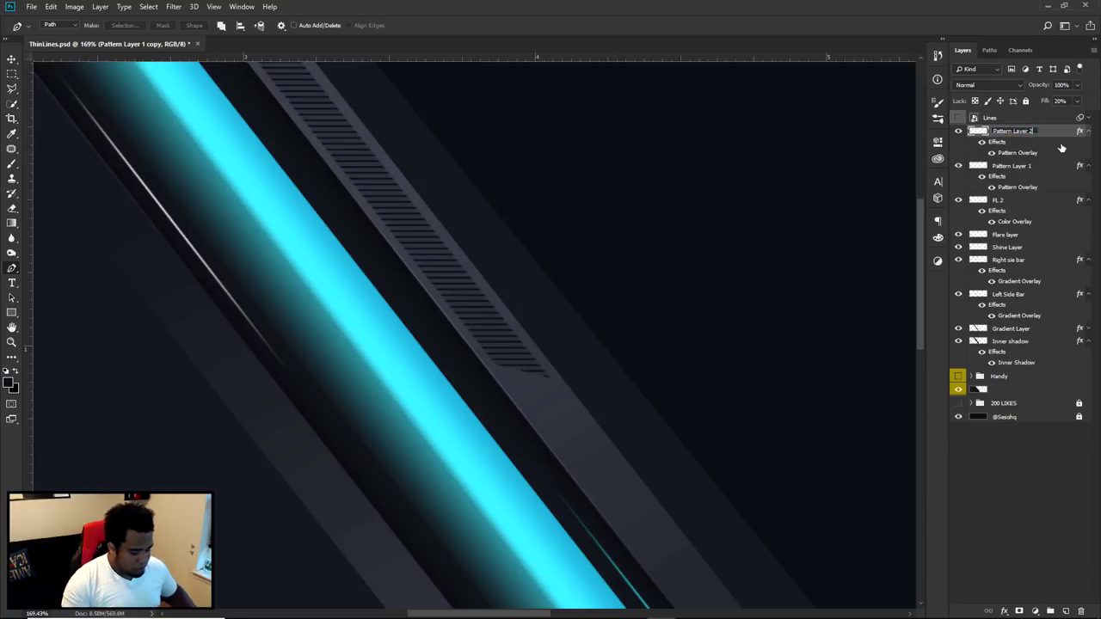
pyautogui.press('Return')
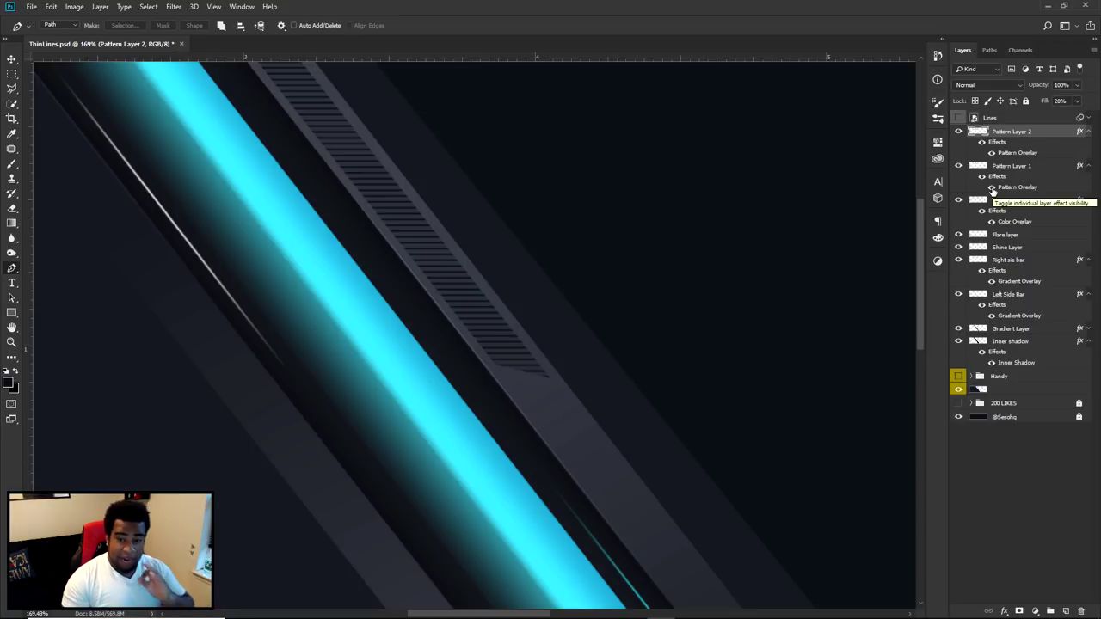
# Hide the Pattern Overlay effect of Pattern Layer 1 and set the fill of Pattern Layer 2 to 0%
pyautogui.click(1019, 167)
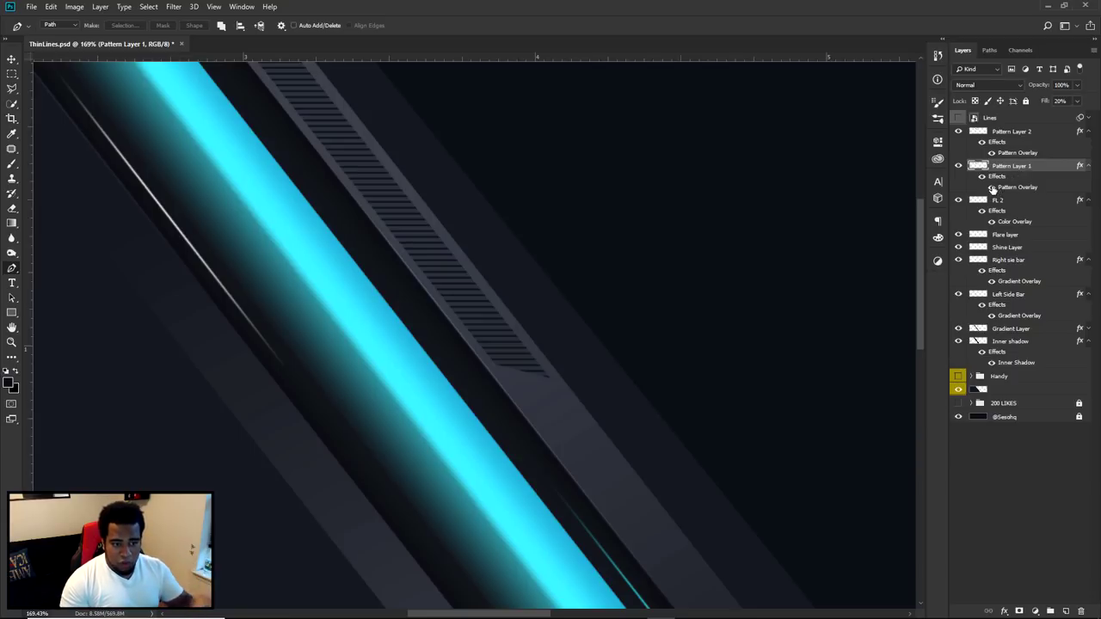
pyautogui.click(992, 188)
pyautogui.click(1023, 134)
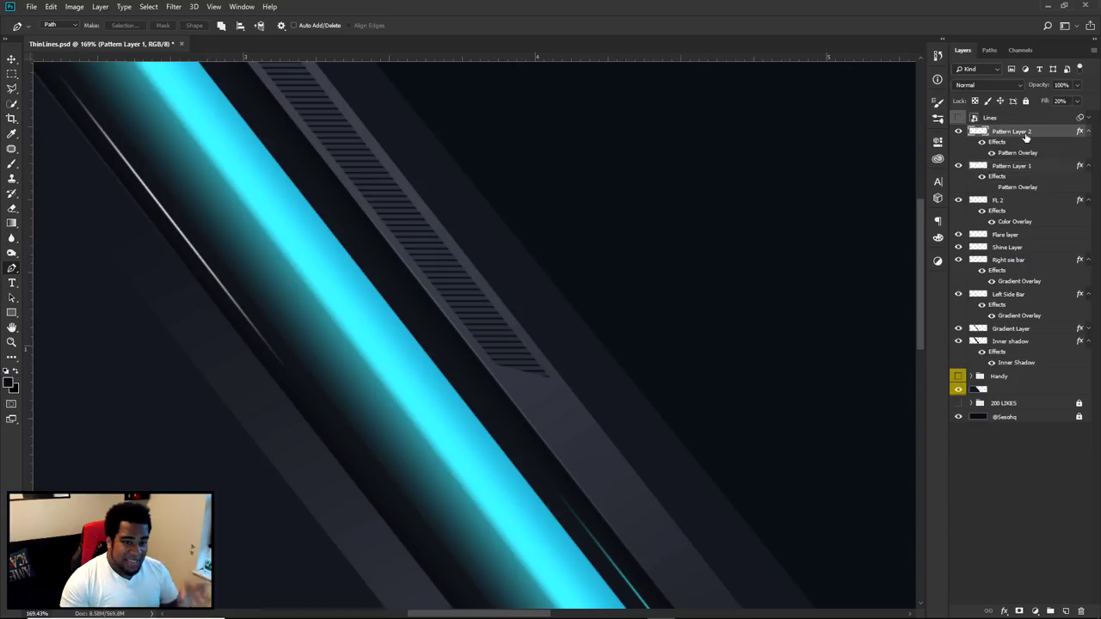
pyautogui.click(1079, 103)
pyautogui.moveTo(1054, 113); pyautogui.dragTo(937, 123)
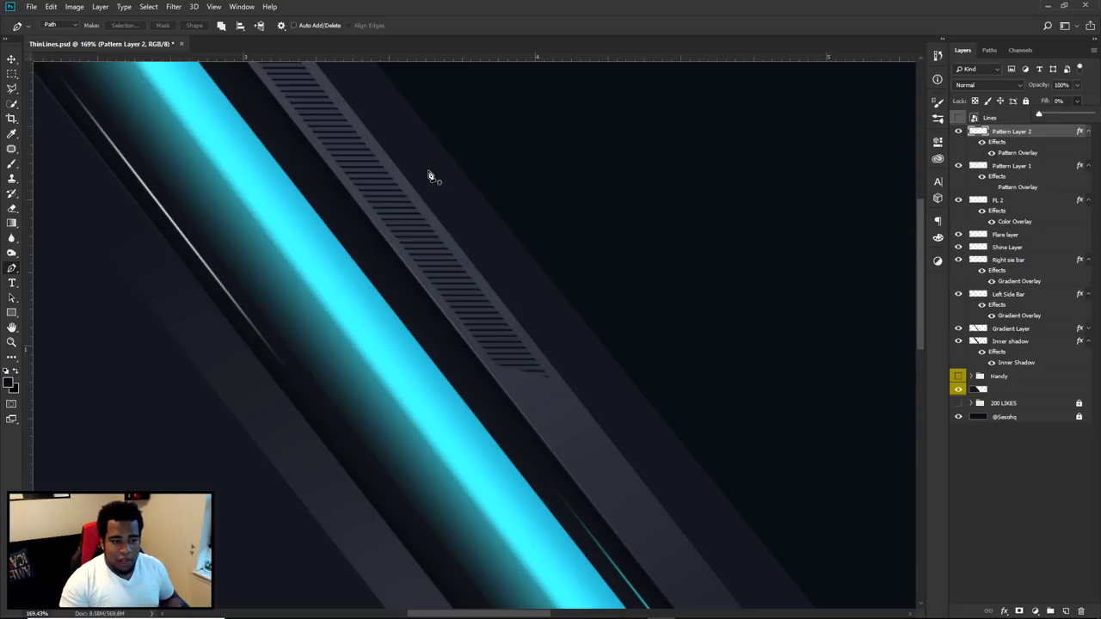
# Rasterize the layer style of Pattern Layer 2 and darken its stripes with Hue/Saturation by lowering Lightness to the minimum
pyautogui.click(1017, 155)
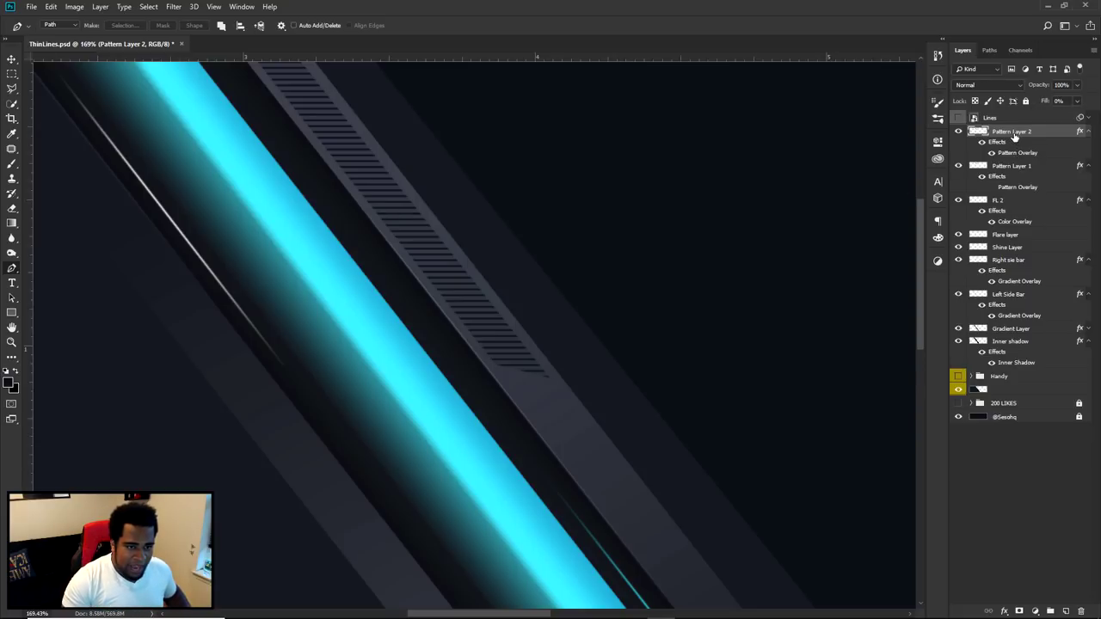
pyautogui.rightClick(1015, 138)
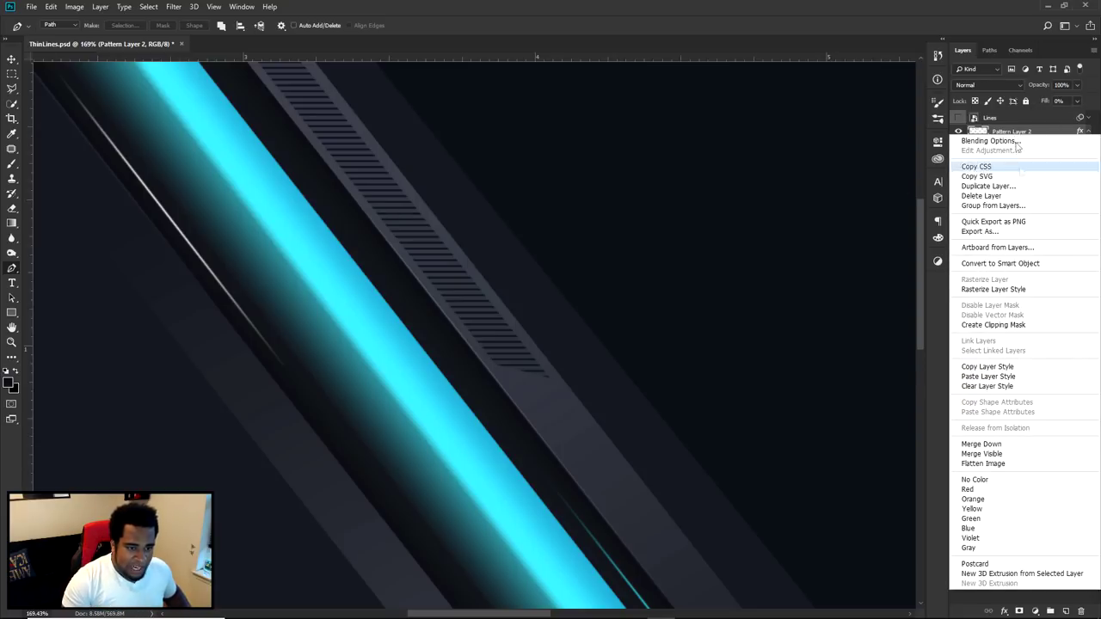
pyautogui.click(1010, 290)
pyautogui.hotkey('ctrl', 'u')
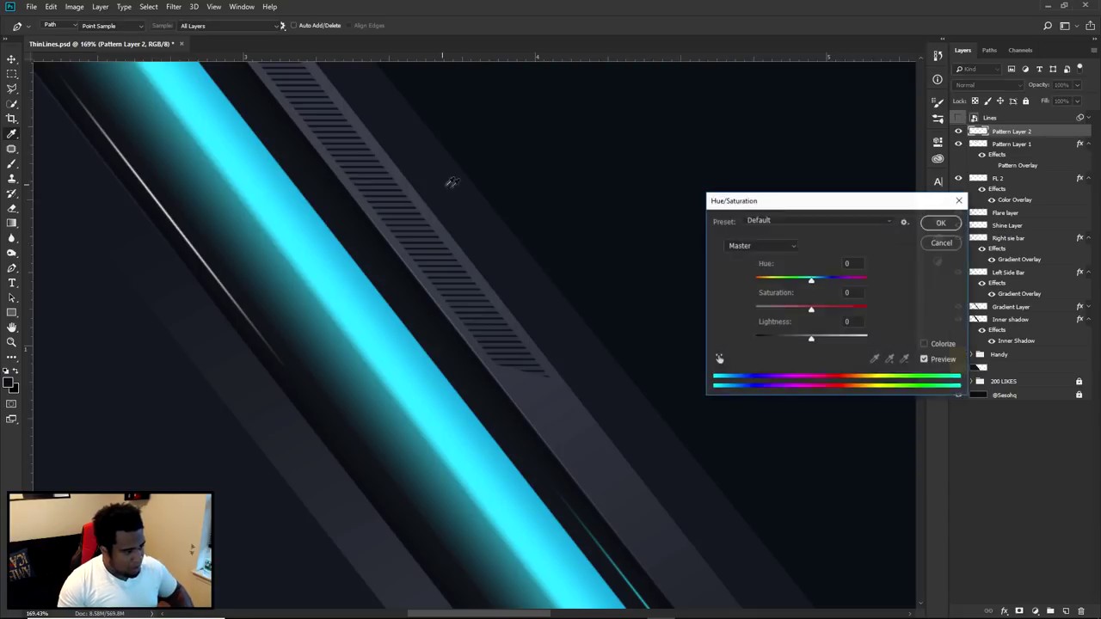
pyautogui.moveTo(804, 340); pyautogui.dragTo(668, 330)
pyautogui.click(940, 223)
pyautogui.press('p')
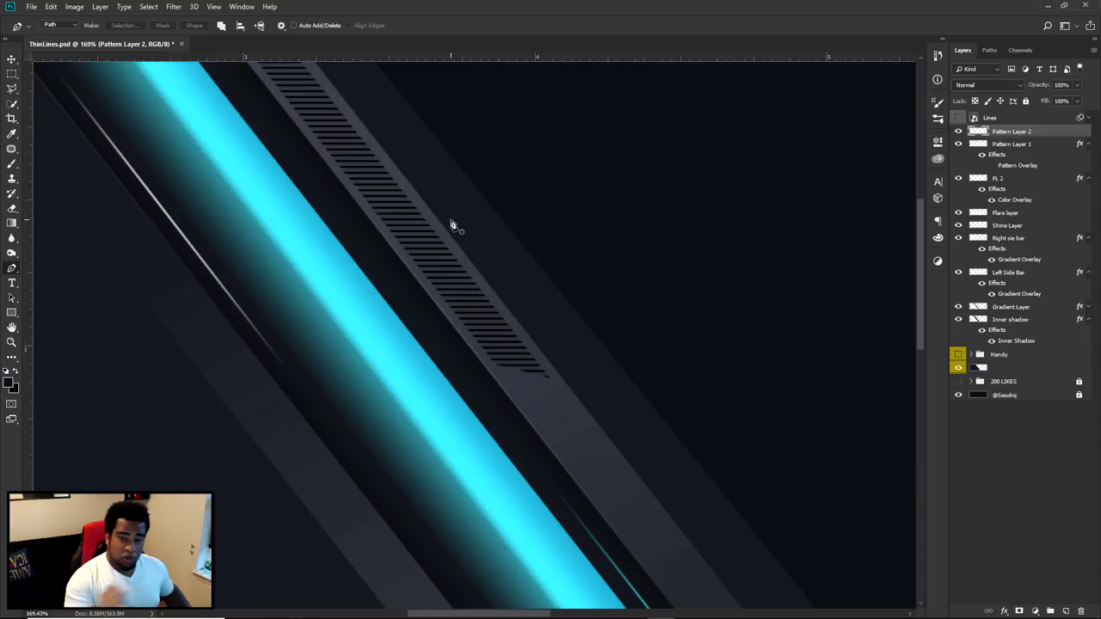
# Preview a cyan Color Overlay on the stripes of Pattern Layer 2, and discard it
pyautogui.doubleClick(1052, 132)
pyautogui.click(653, 307)
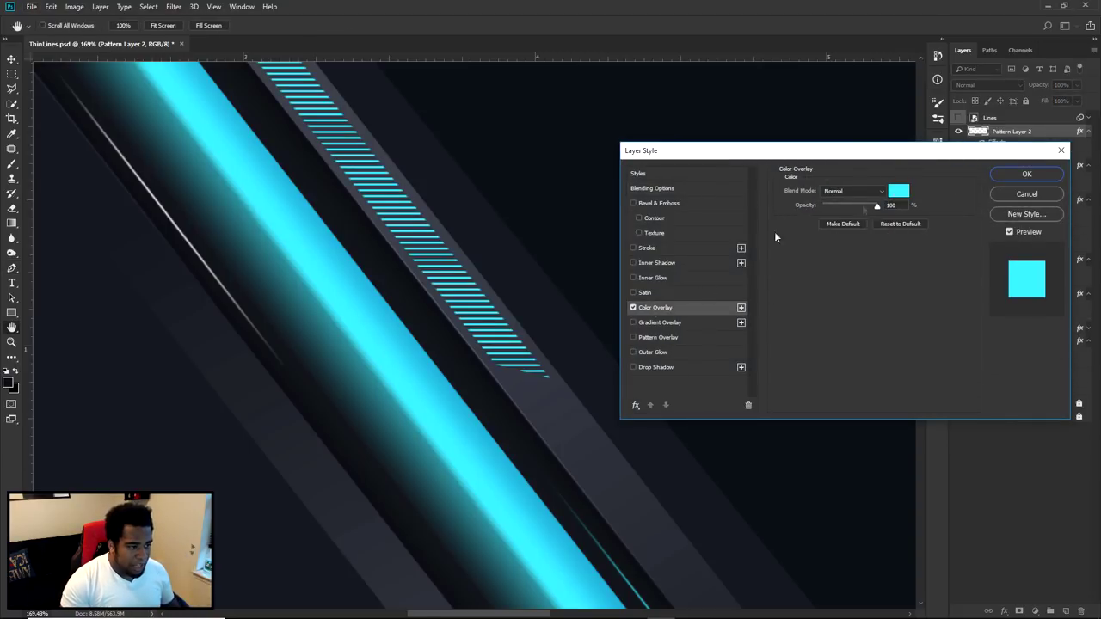
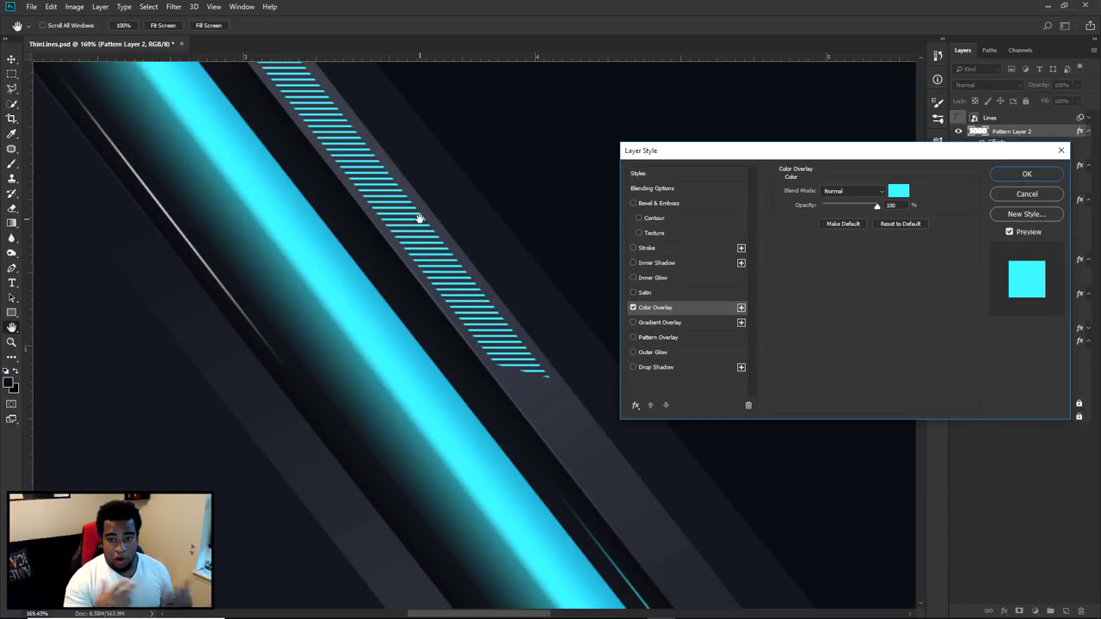
pyautogui.click(1007, 194)
# Create a new layer above Pattern Layer 2 and clip it to the stripes
pyautogui.click(1065, 611)
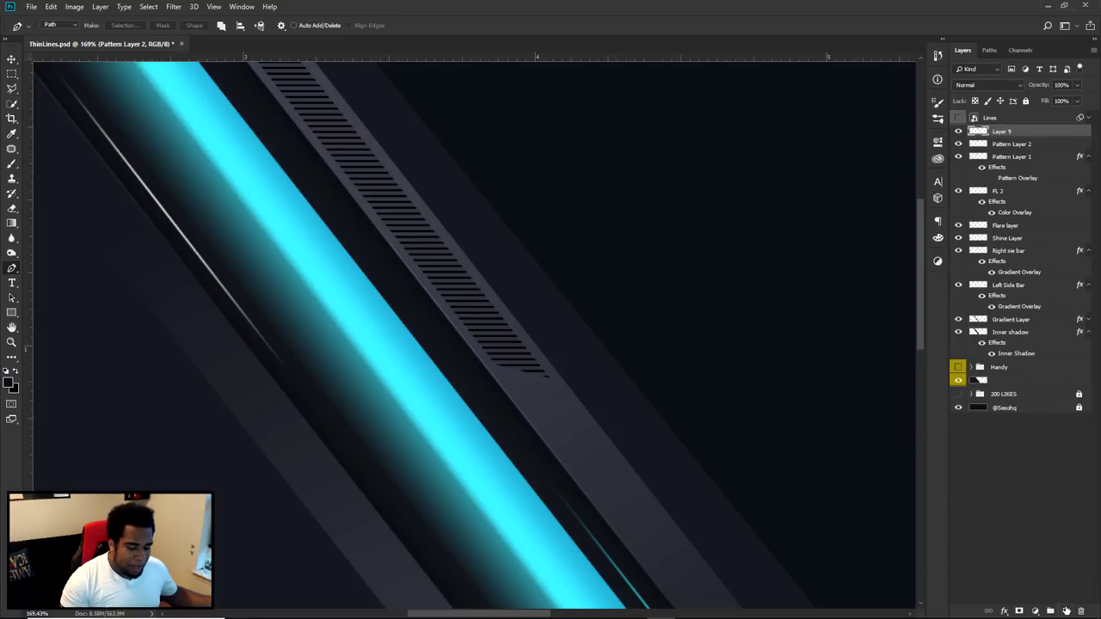
pyautogui.rightClick(1011, 134)
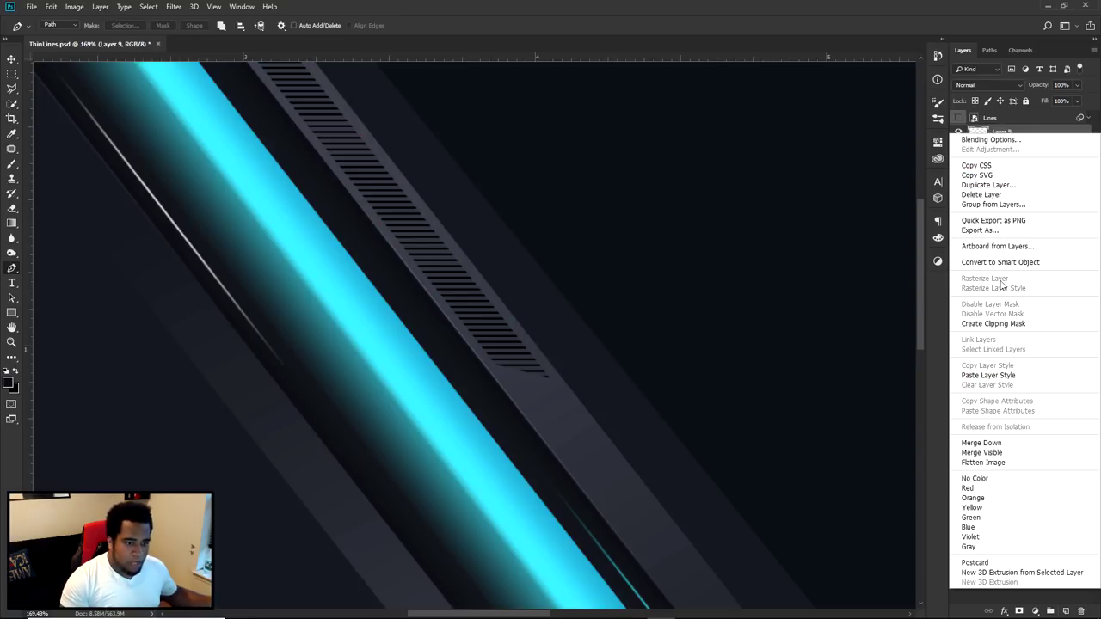
pyautogui.click(994, 324)
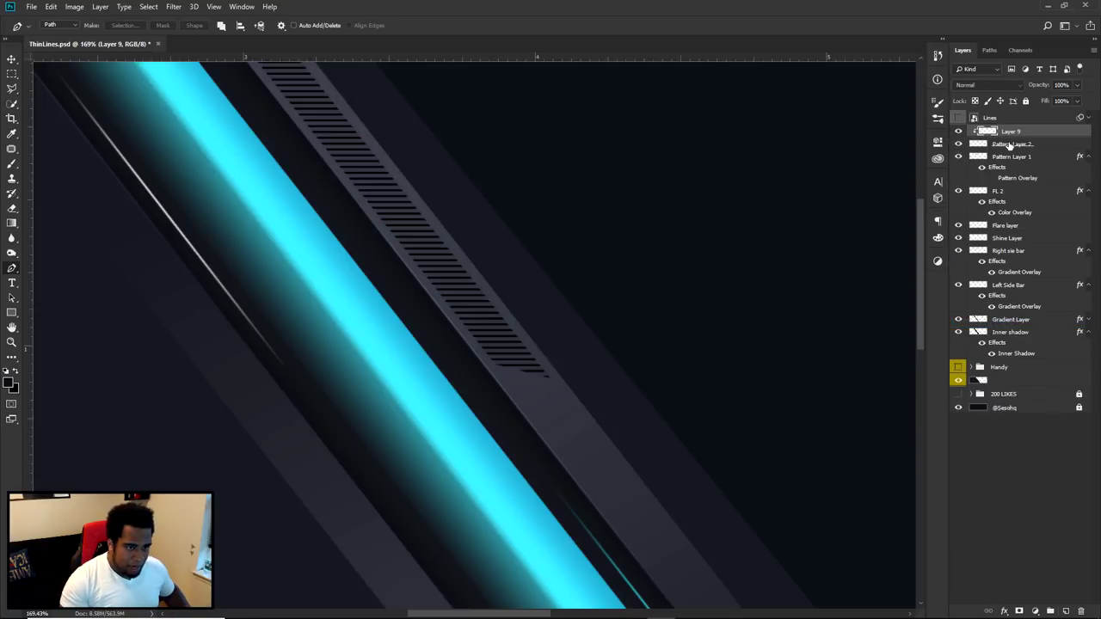
# Try painting cyan sampled from the bar over the lower stripes with a soft 298 px brush, and delete the clipped layer
pyautogui.press('b')
pyautogui.keyDown('alt'); pyautogui.click(366, 320); pyautogui.keyUp('alt')
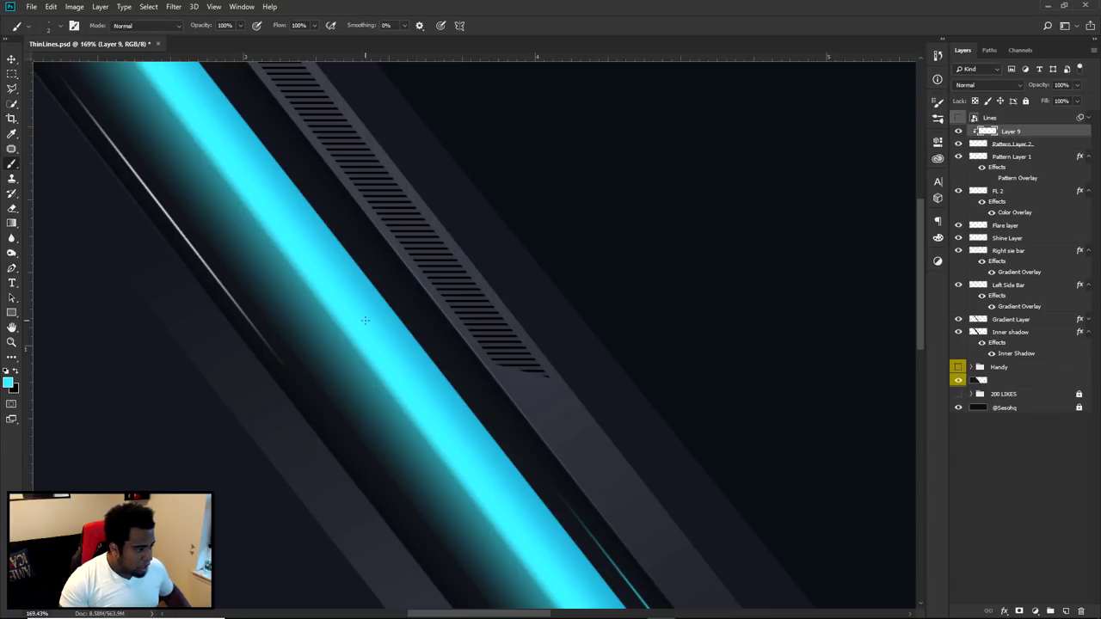
pyautogui.moveTo(359, 342); pyautogui.dragTo(505, 337)
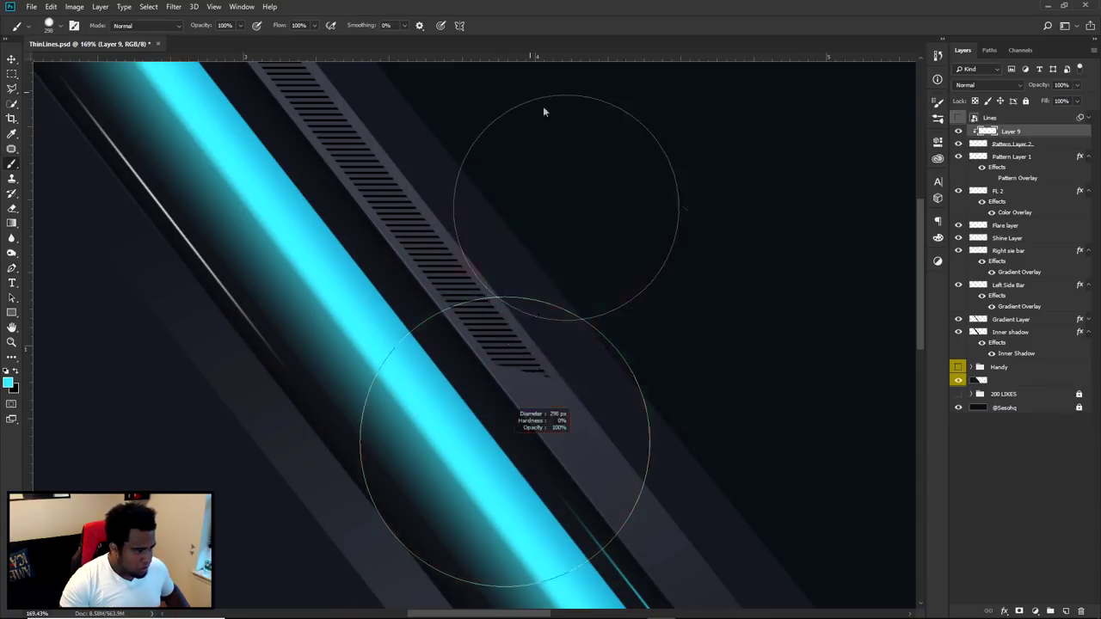
pyautogui.moveTo(565, 197); pyautogui.dragTo(565, 254)
pyautogui.scroll(-5, 695, 327)
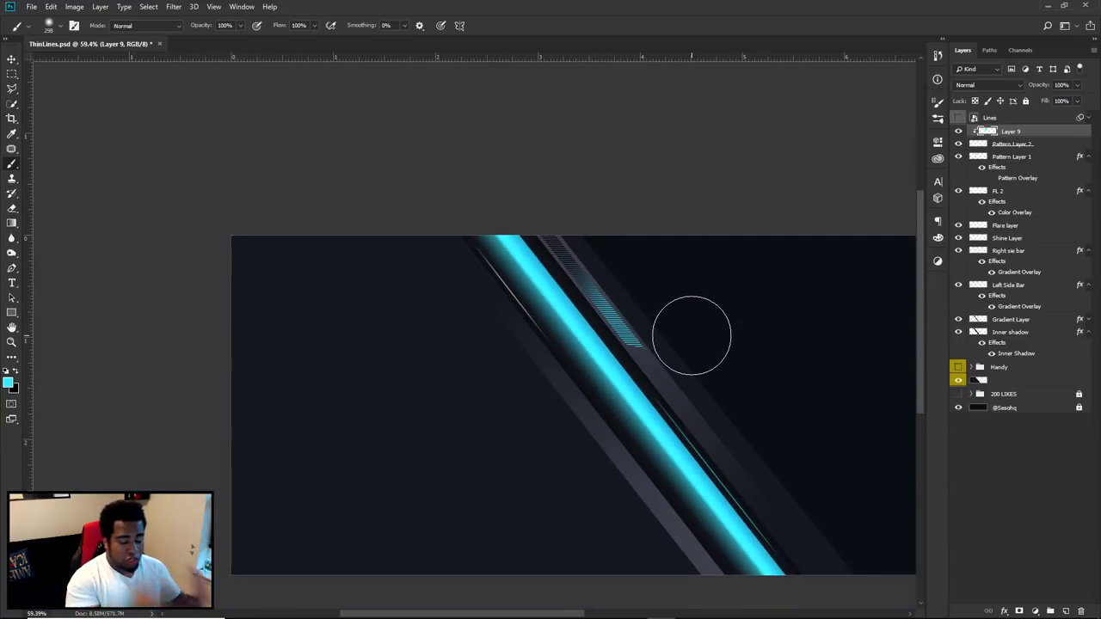
pyautogui.press('Delete')
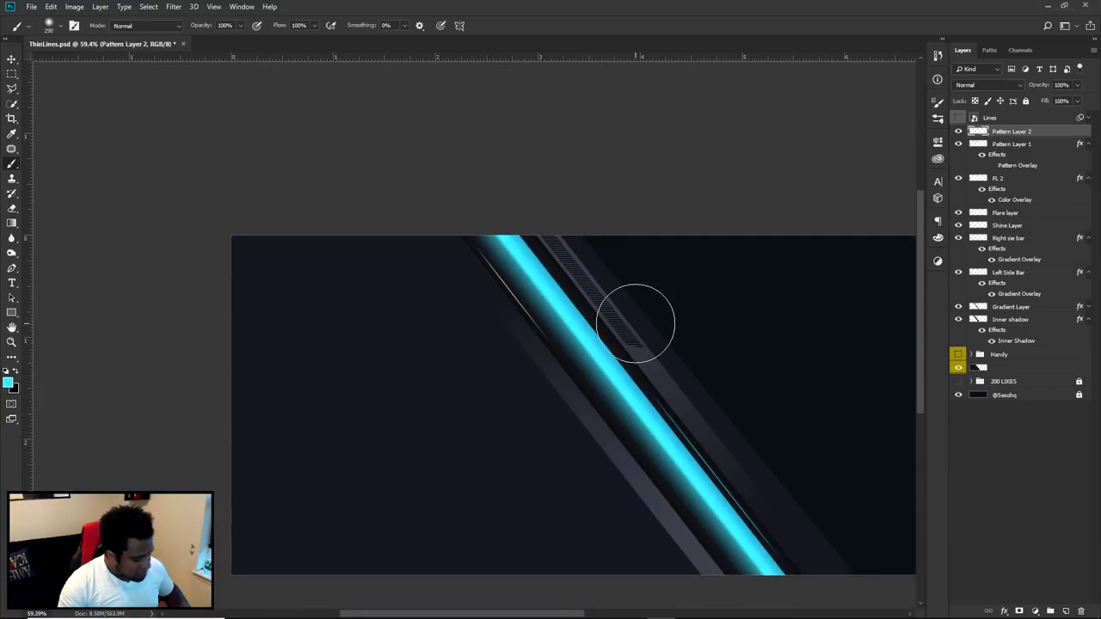
# Try moving the stripes of Pattern Layer 2 horizontally off the grey side bar, and undo the move
pyautogui.press('v')
pyautogui.scroll(5, 636, 325)
pyautogui.moveTo(636, 329); pyautogui.dragTo(843, 329)
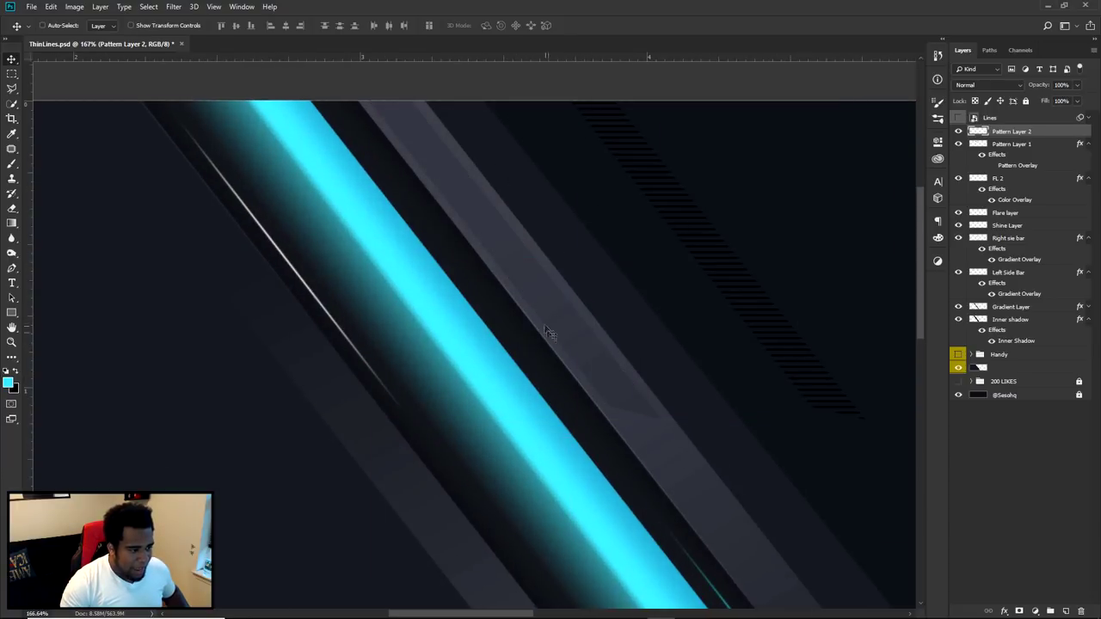
pyautogui.hotkey('ctrl', 'z')
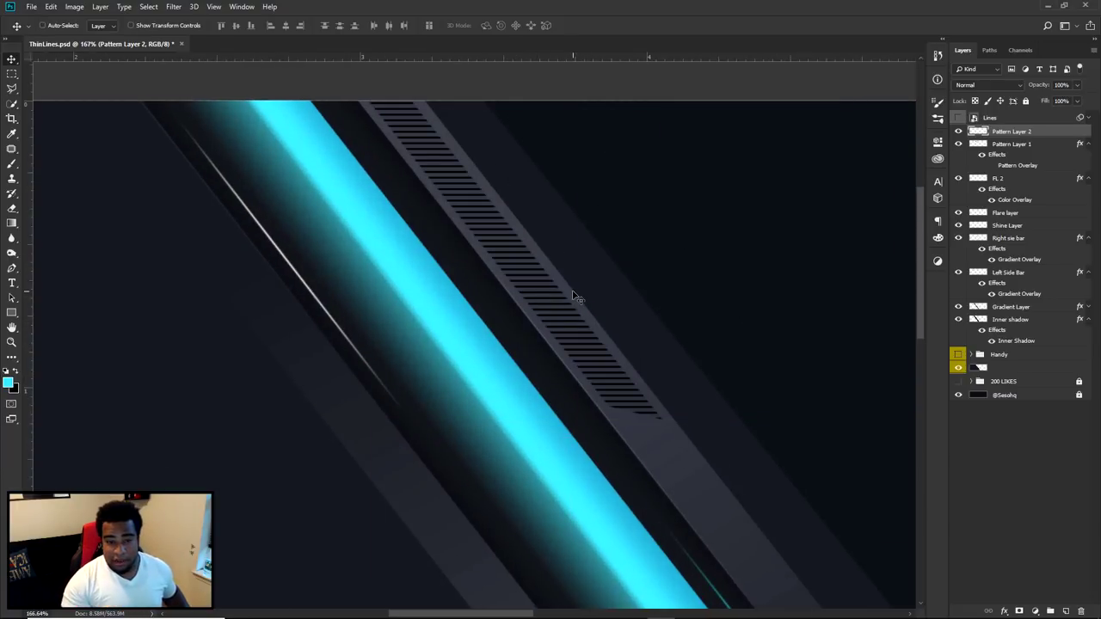
# Add a Color Overlay to Pattern Layer 2 in Normal blend mode with near-black color #050607
pyautogui.scroll(-4, 575, 297)
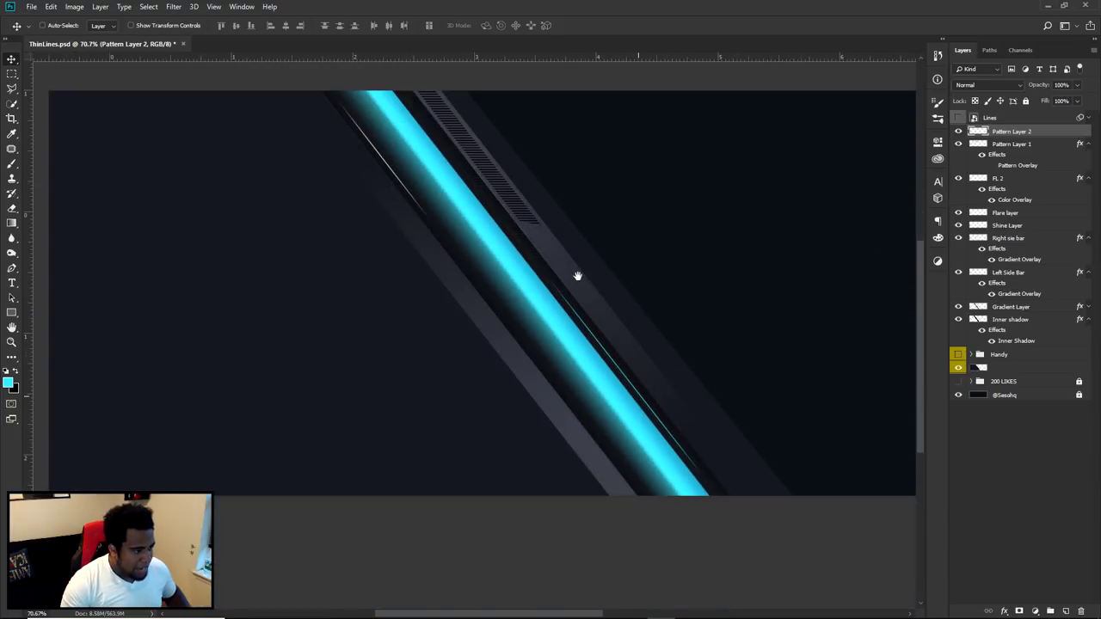
pyautogui.scroll(4, 508, 227)
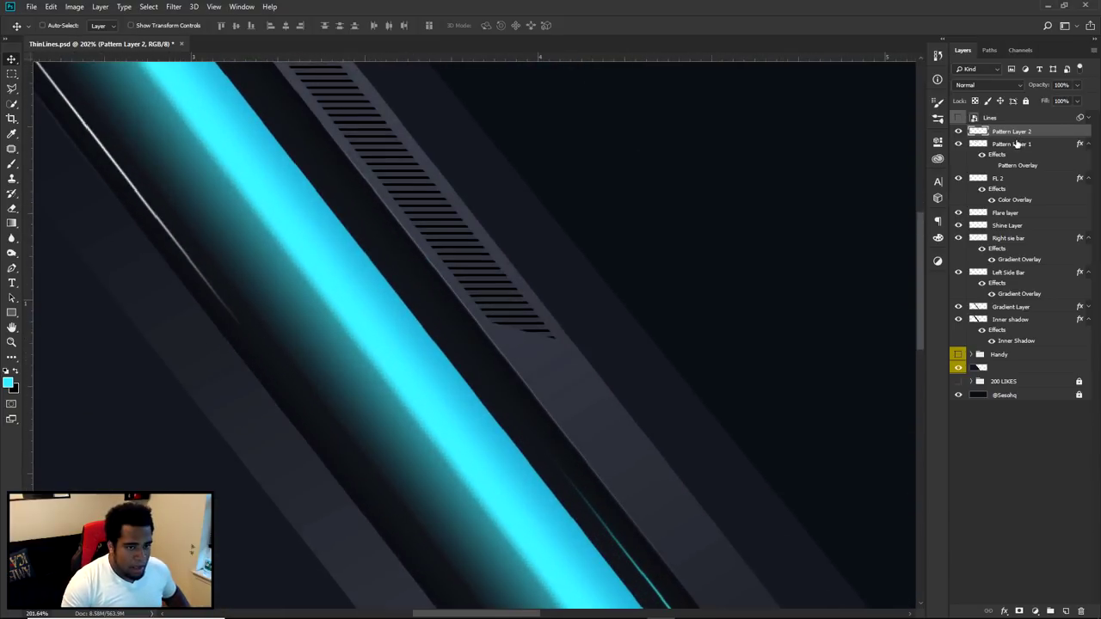
pyautogui.doubleClick(1056, 129)
pyautogui.click(655, 307)
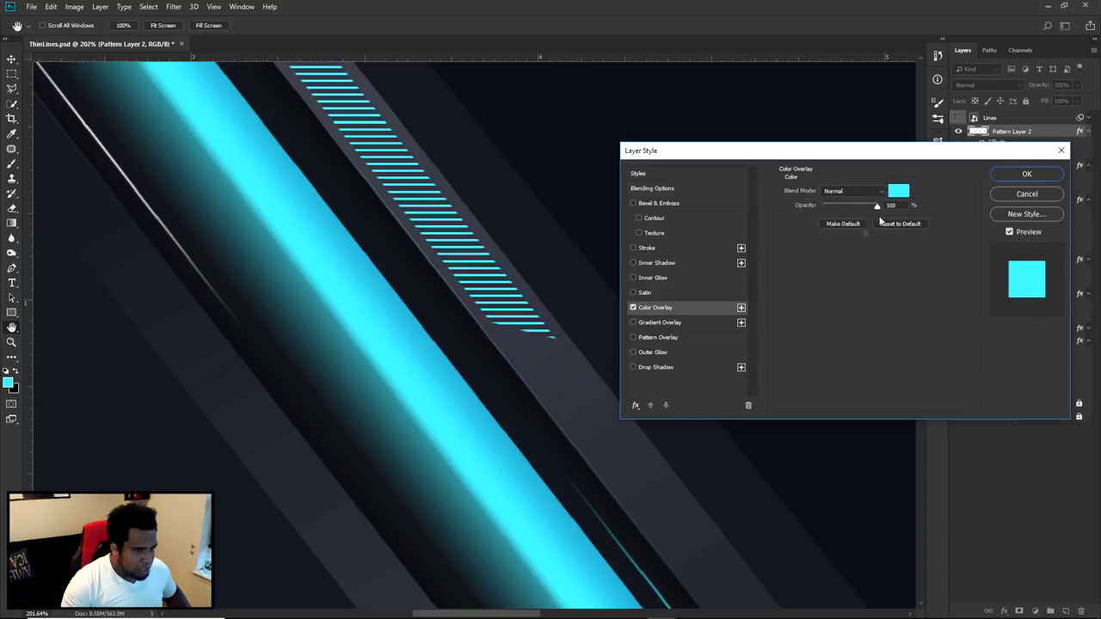
pyautogui.click(878, 191)
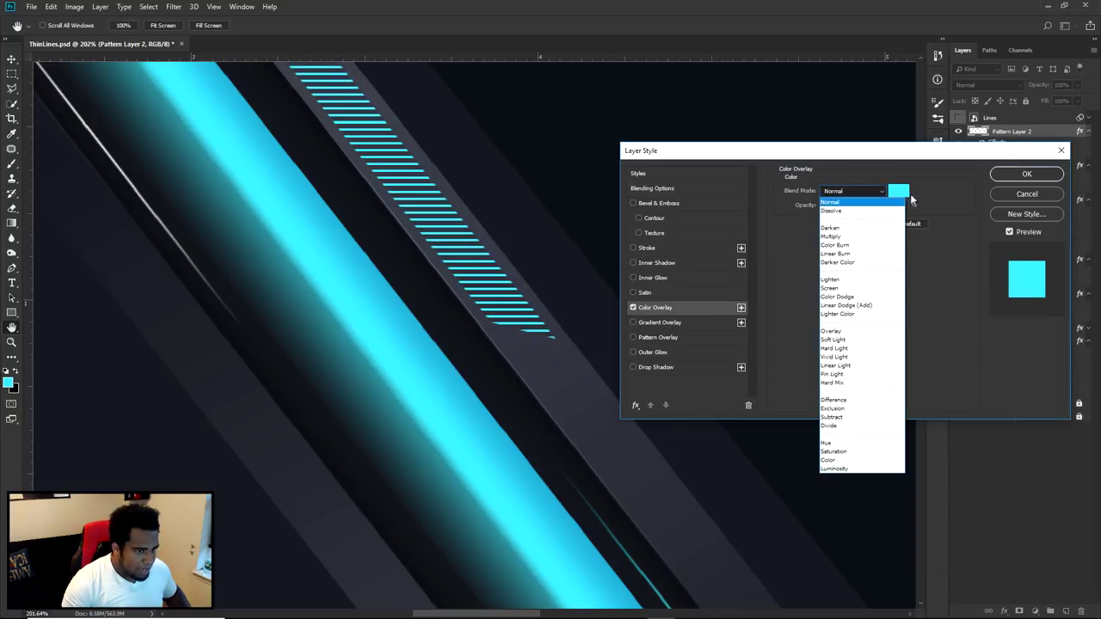
pyautogui.click(847, 201)
pyautogui.click(902, 194)
pyautogui.click(452, 320)
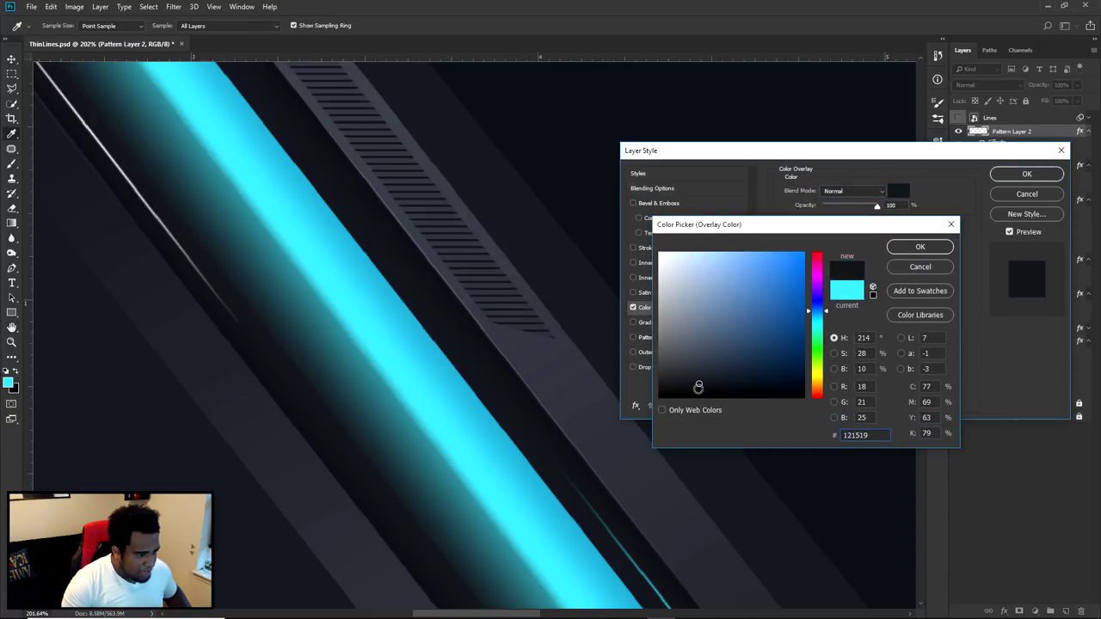
pyautogui.moveTo(699, 386); pyautogui.dragTo(707, 393)
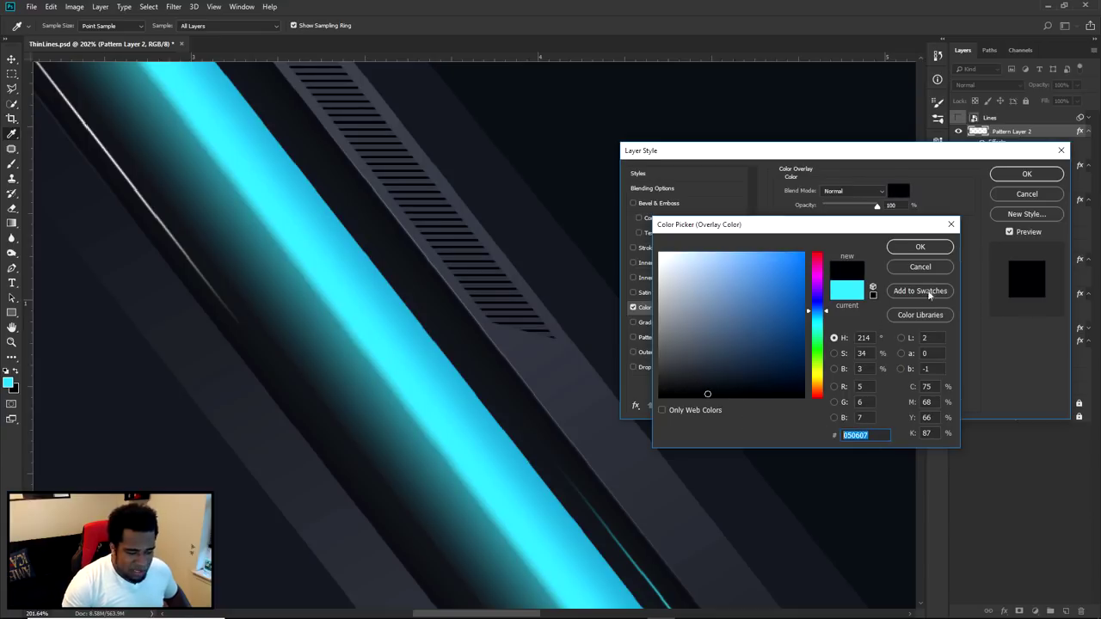
pyautogui.click(920, 247)
pyautogui.click(1026, 173)
pyautogui.press('v')
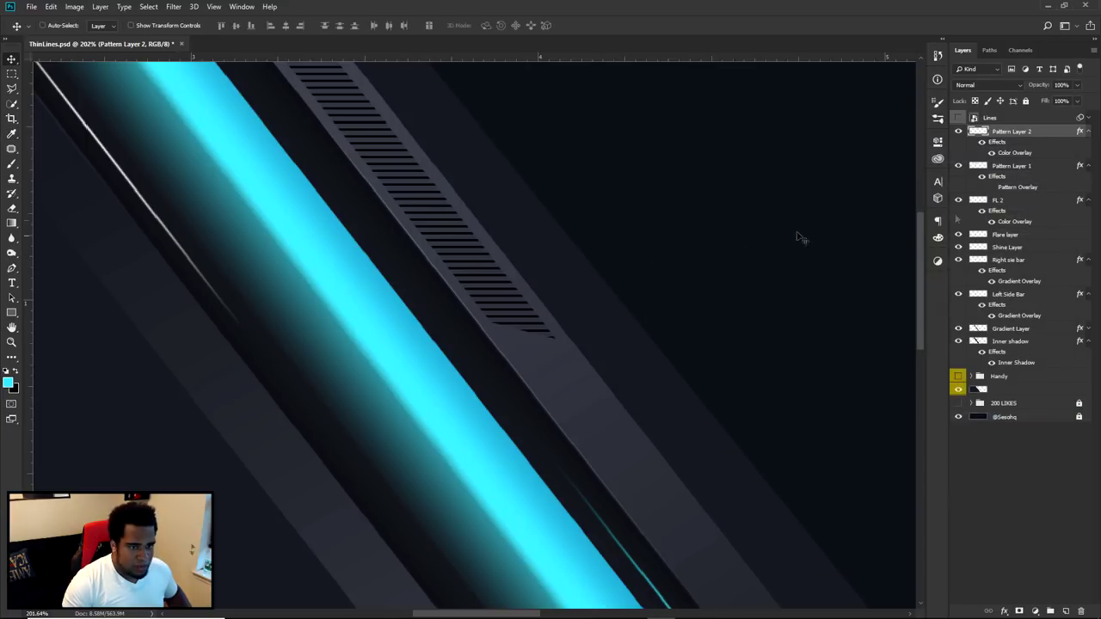
# Collapse the effects lists of Pattern Layer 2, Pattern Layer 1, FL 2, Right sie bar and Left Side Bar
pyautogui.click(1088, 132)
pyautogui.click(1088, 144)
pyautogui.click(1088, 157)
pyautogui.click(1087, 194)
pyautogui.click(1087, 208)
pyautogui.click(1089, 221)
pyautogui.click(1089, 221)
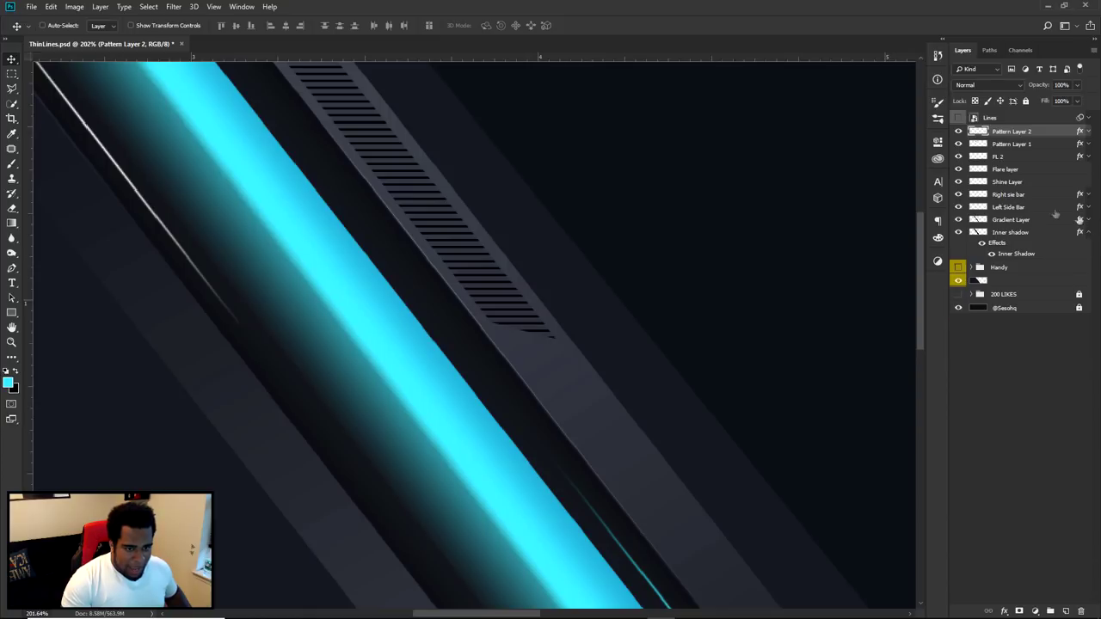
# Show the Handy group temporarily to examine the canvas around the striped side bar, and hide the group again
pyautogui.click(957, 267)
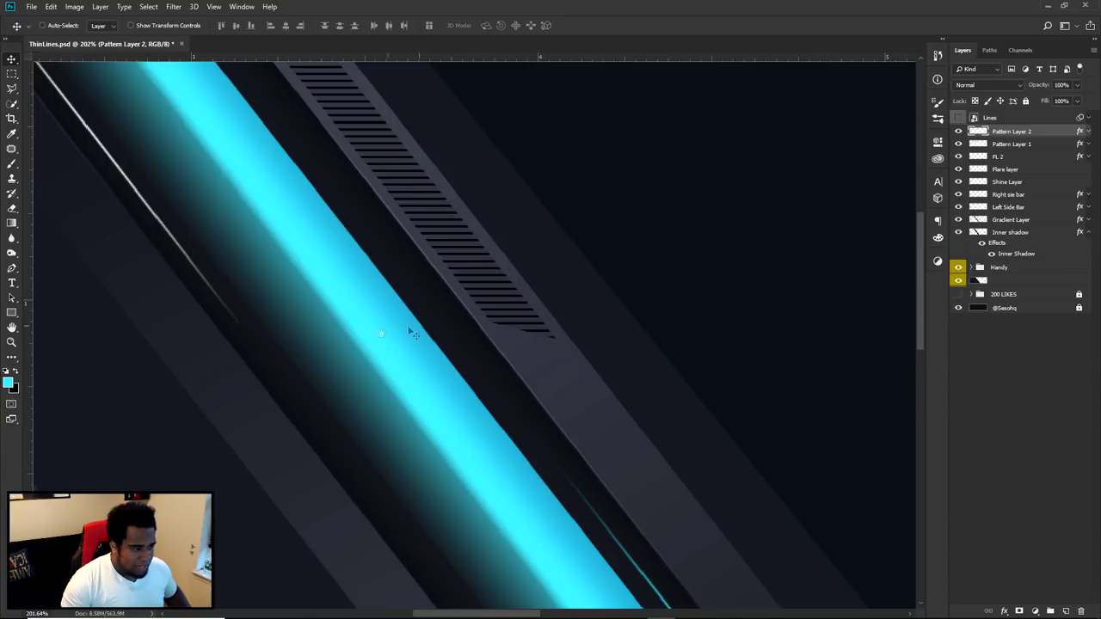
pyautogui.hscroll(-10, 407, 326)
pyautogui.hscroll(10, 654, 311)
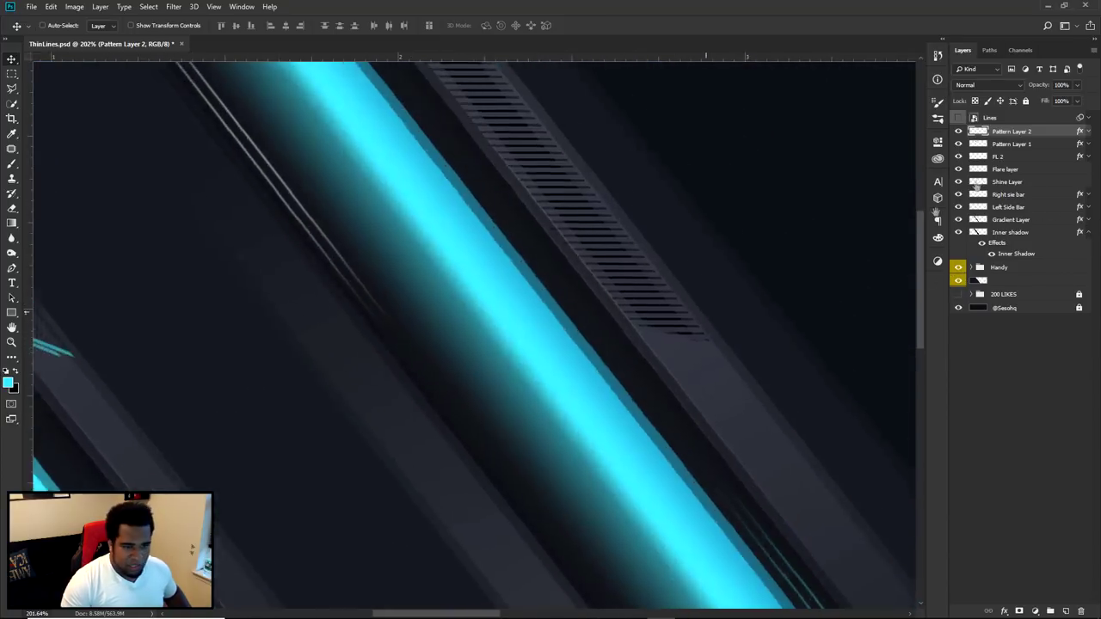
pyautogui.click(958, 268)
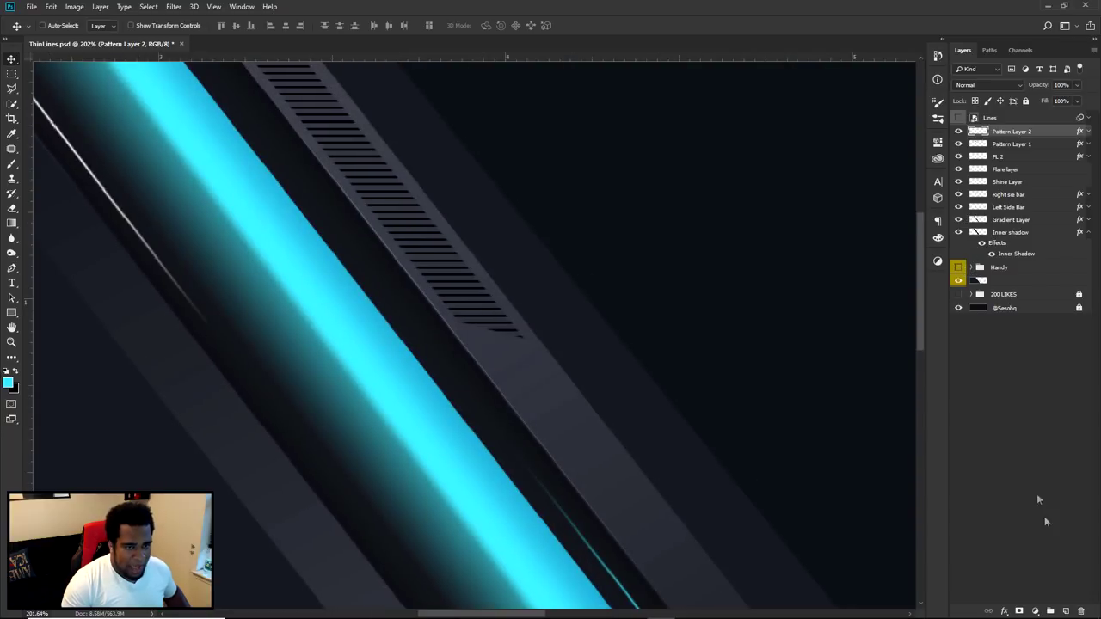
# On a new layer above Pattern Layer 2, draw a thin closed slanted parallelogram path with the Pen tool along the stripes' lower end
pyautogui.click(1065, 611)
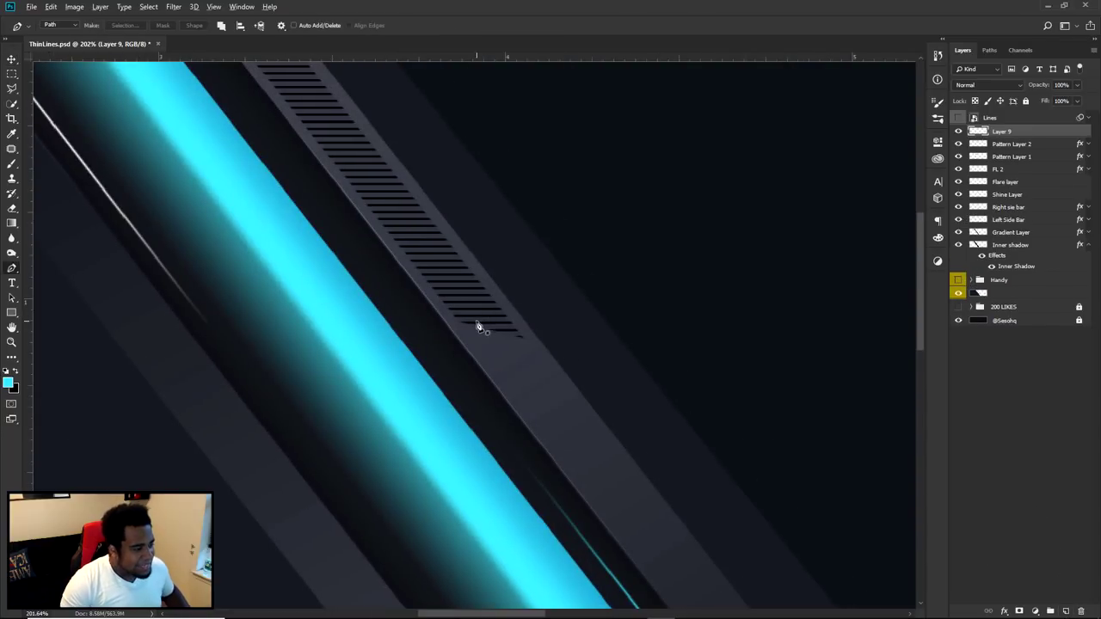
pyautogui.scroll(5, 479, 322)
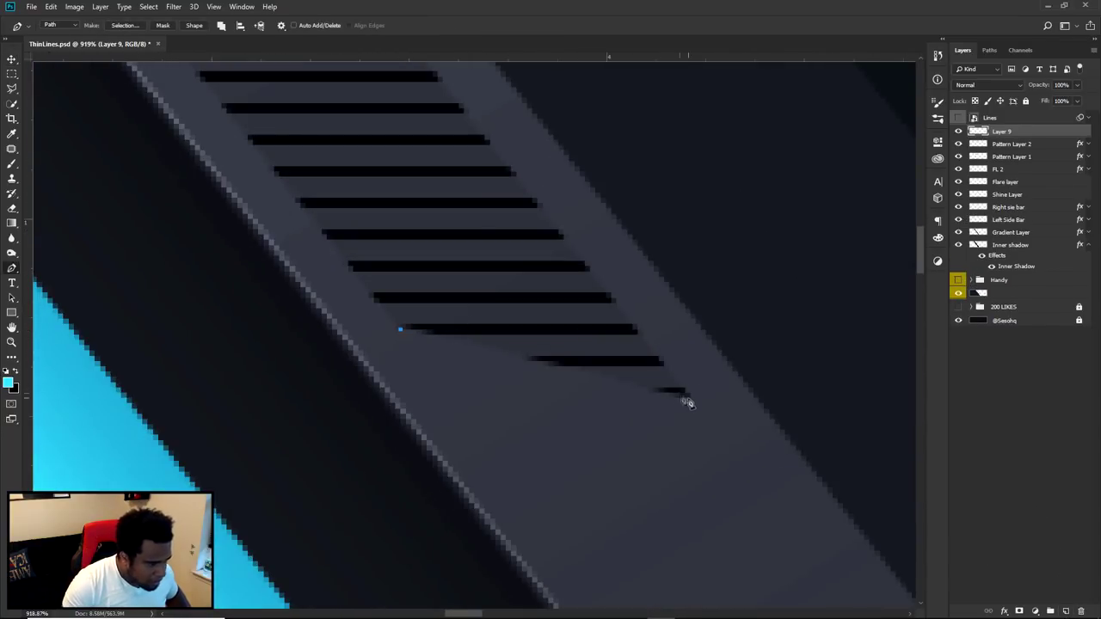
pyautogui.click(690, 397)
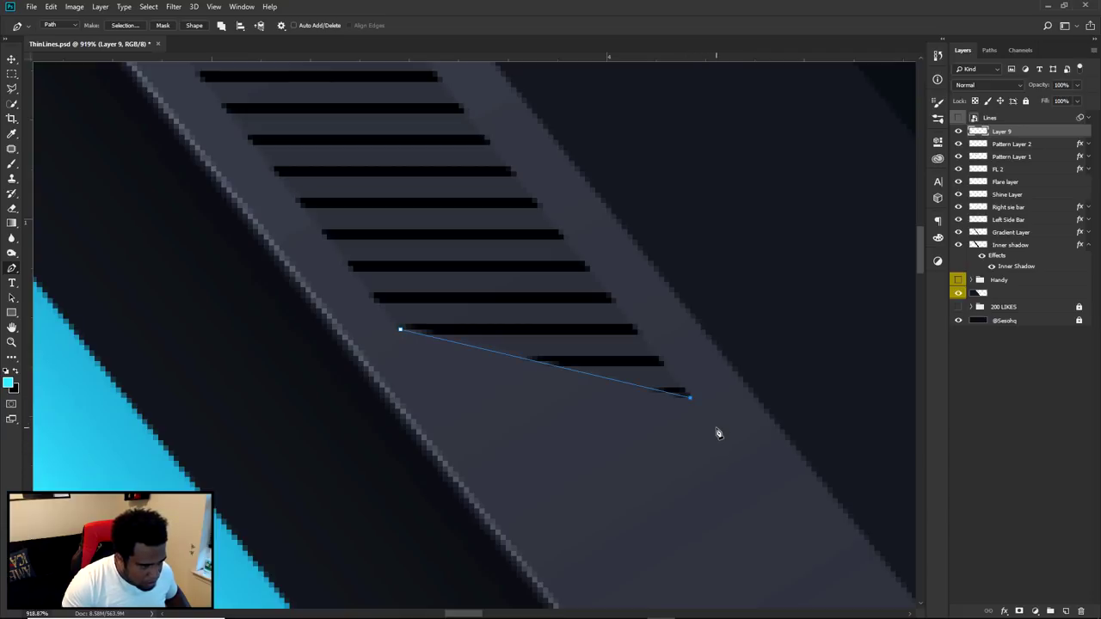
pyautogui.click(716, 429)
pyautogui.click(427, 366)
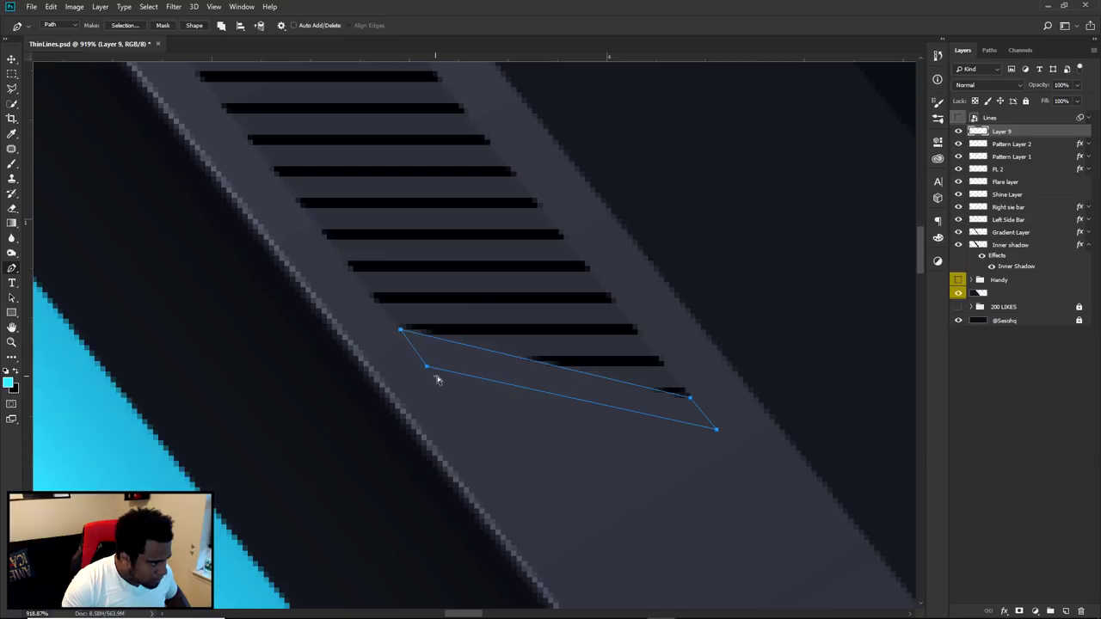
pyautogui.moveTo(719, 434); pyautogui.dragTo(723, 439)
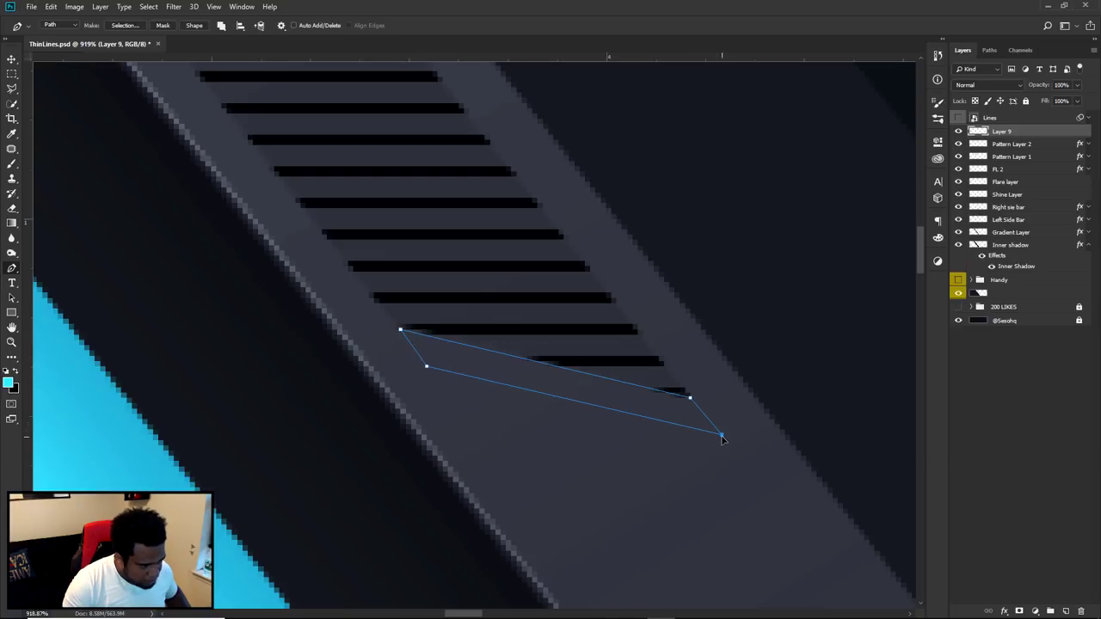
pyautogui.scroll(-6, 731, 420)
# Fill the parallelogram path with solid cyan matching the bar, and delete the path
pyautogui.rightClick(749, 207)
pyautogui.click(776, 270)
pyautogui.click(551, 377)
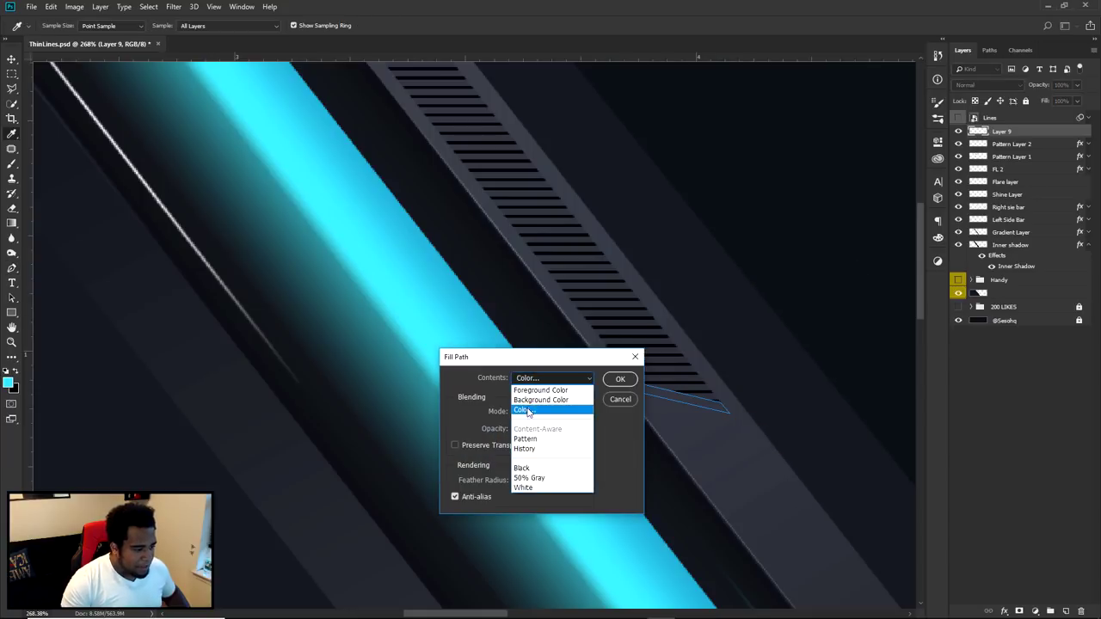
pyautogui.click(550, 410)
pyautogui.click(919, 246)
pyautogui.click(620, 379)
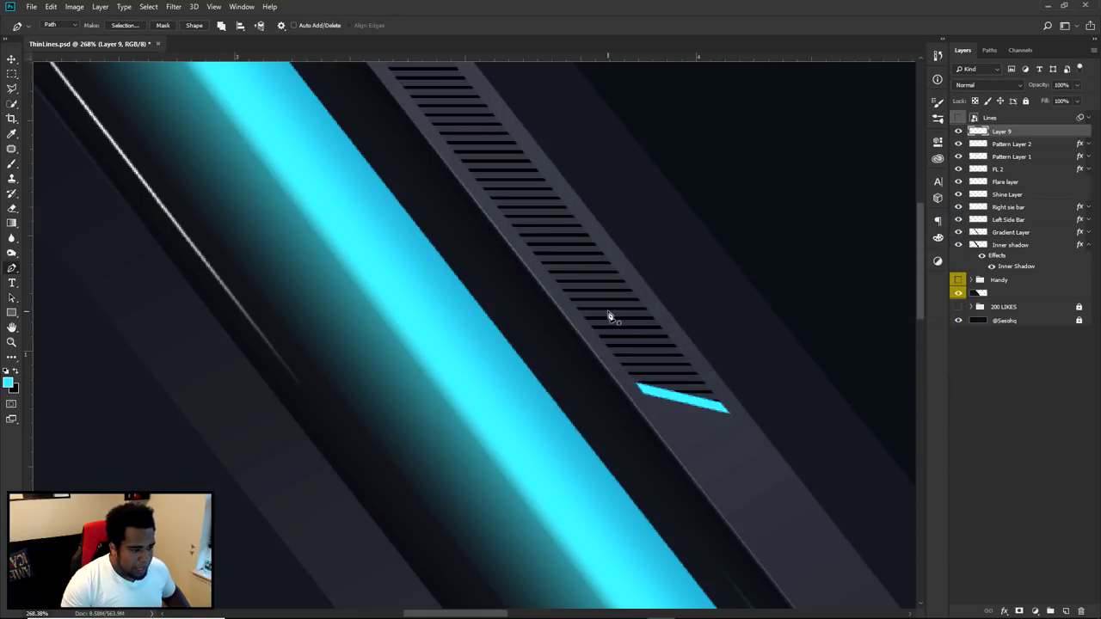
pyautogui.rightClick(623, 323)
pyautogui.click(653, 338)
pyautogui.scroll(-6, 658, 344)
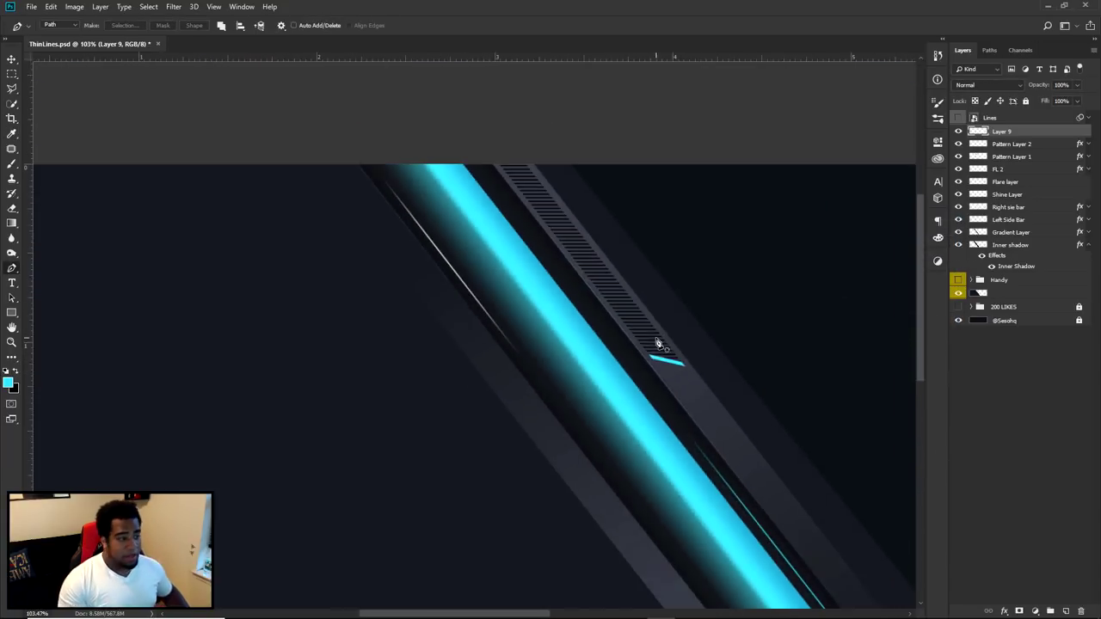
# Rename the layer holding the small cyan strip as Accent Layer
pyautogui.scroll(-1, 658, 344)
pyautogui.moveTo(643, 356); pyautogui.dragTo(597, 327)
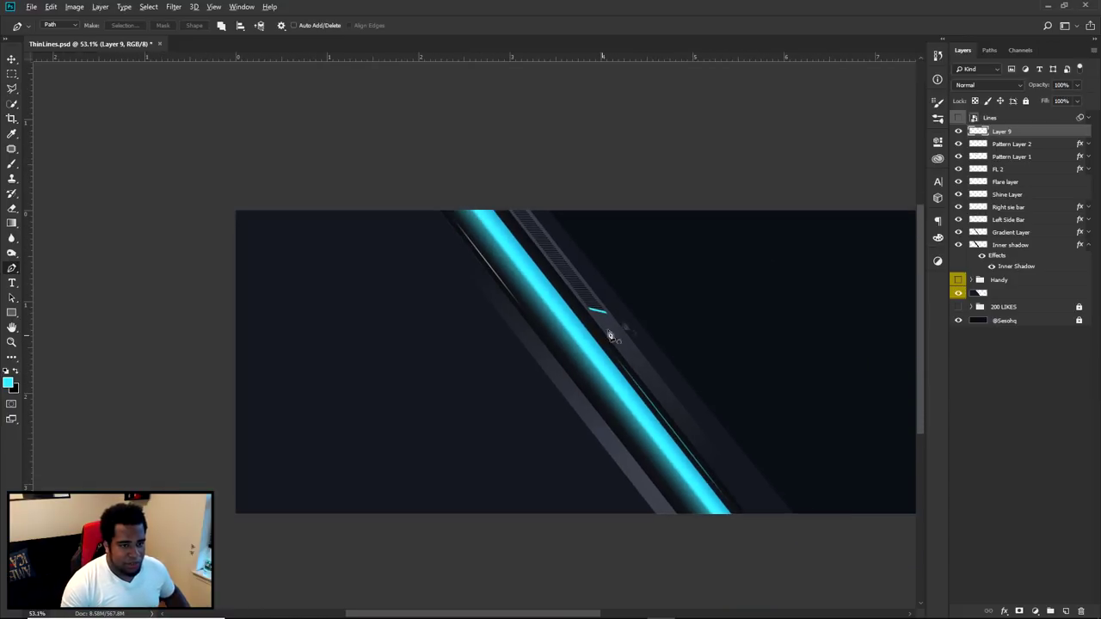
pyautogui.doubleClick(1007, 132)
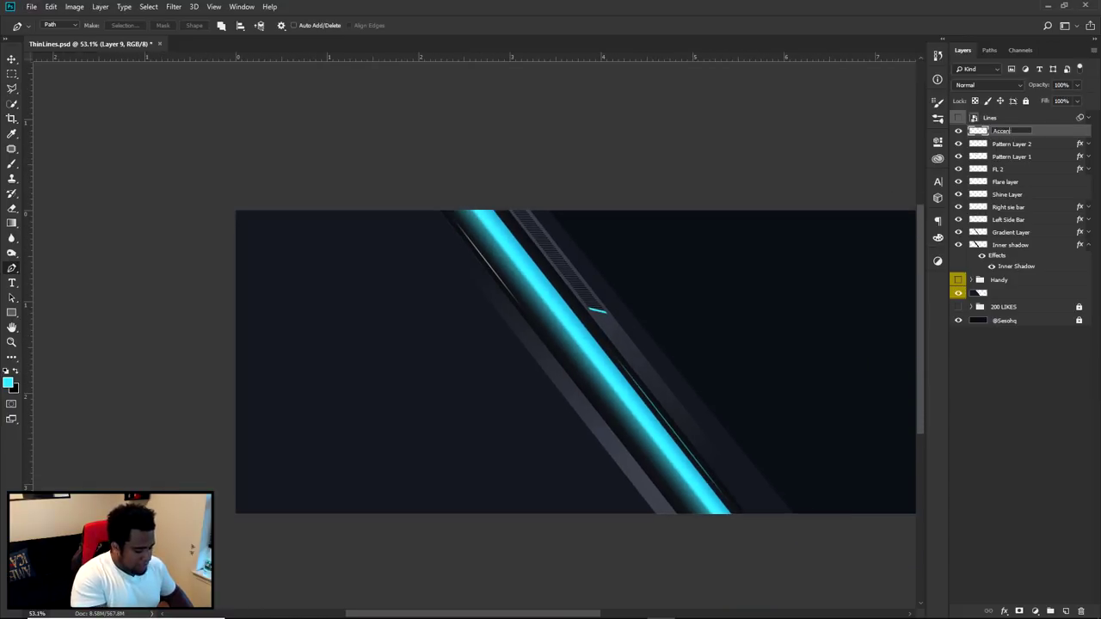
pyautogui.press('Return')
pyautogui.press('v')
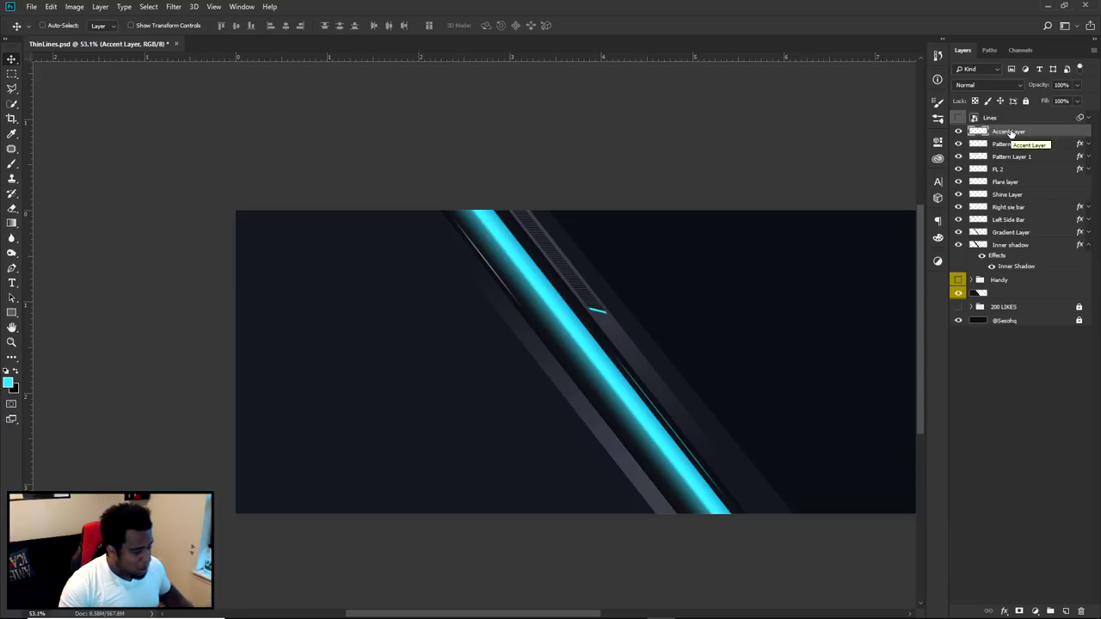
pyautogui.scroll(-2, 602, 289)
pyautogui.scroll(1, 317, 283)
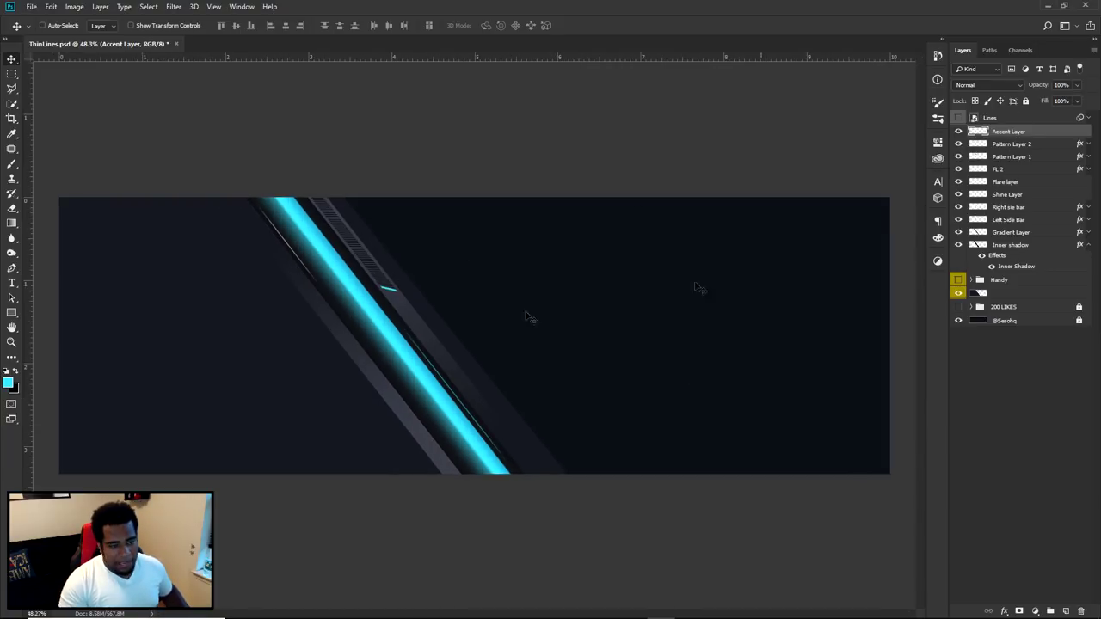
pyautogui.scroll(1, 364, 328)
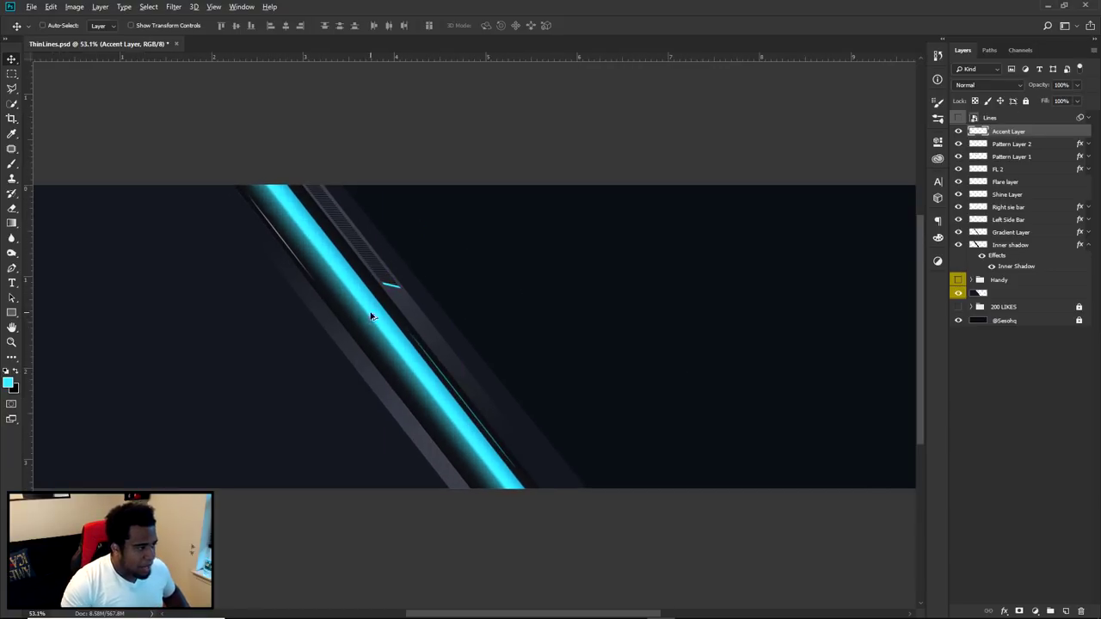
pyautogui.scroll(-1, 474, 191)
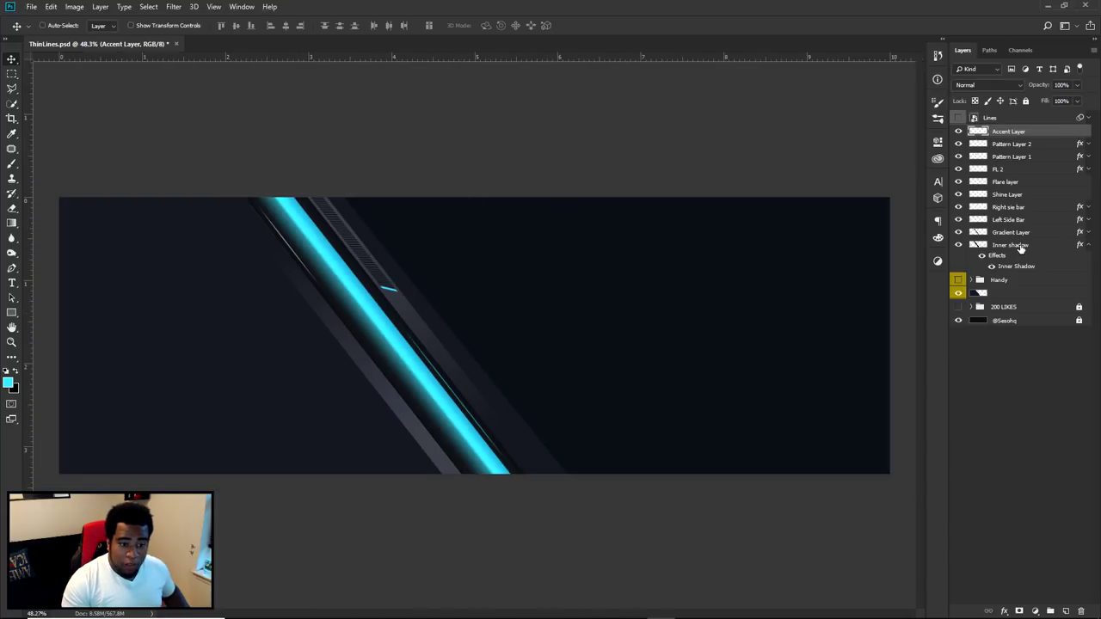
# Try grouping the layers from Accent Layer down to Inner shadow as Shape 1, and undo the grouping
pyautogui.keyDown('shift'); pyautogui.click(1020, 249); pyautogui.keyUp('shift')
pyautogui.hotkey('ctrl', 'g')
pyautogui.doubleClick(1003, 131)
pyautogui.write('Shape 1')
pyautogui.press('Return')
pyautogui.moveTo(602, 344); pyautogui.dragTo(614, 393)
pyautogui.hotkey('ctrl', 'shift', 'g')
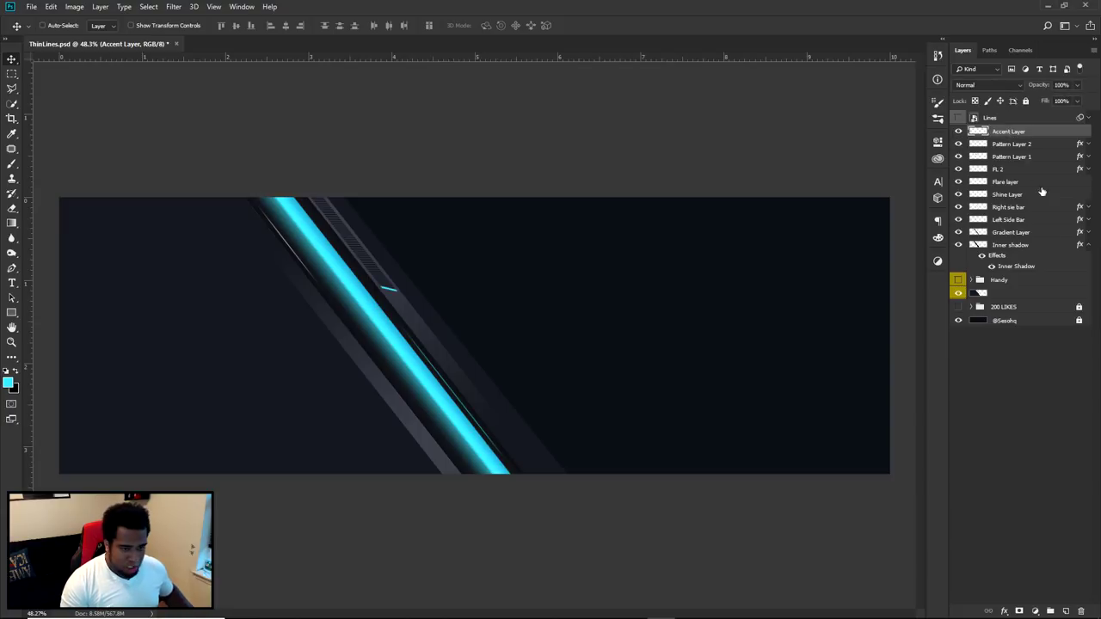
# Group all layers from Accent Layer down to Inner shadow and name the group Shape 1
pyautogui.keyDown('shift'); pyautogui.click(1021, 247); pyautogui.keyUp('shift')
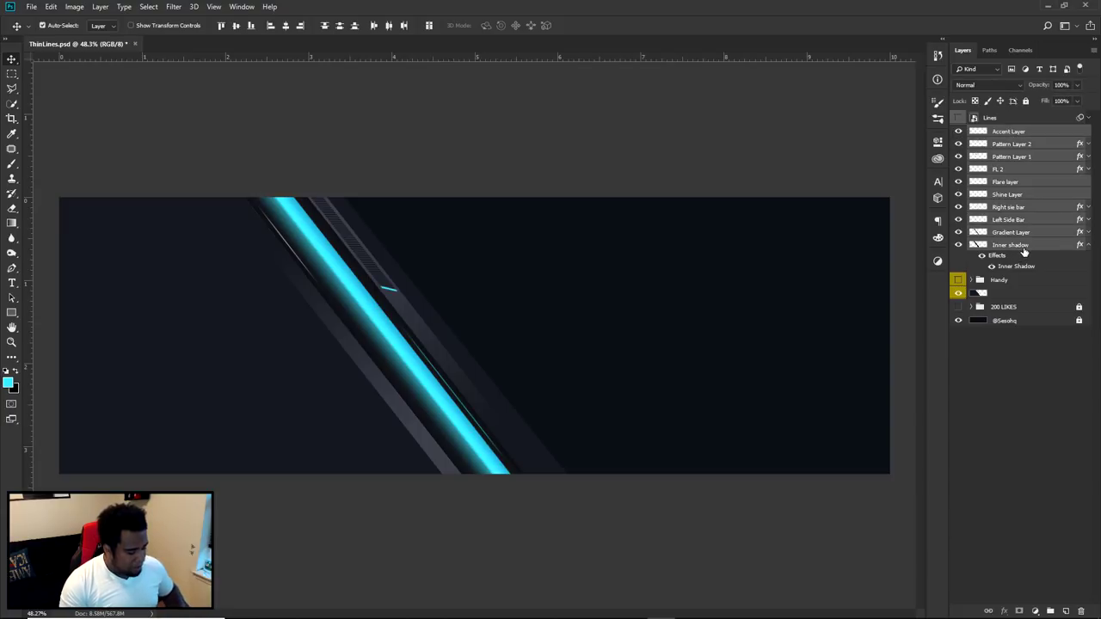
pyautogui.hotkey('ctrl', 'g')
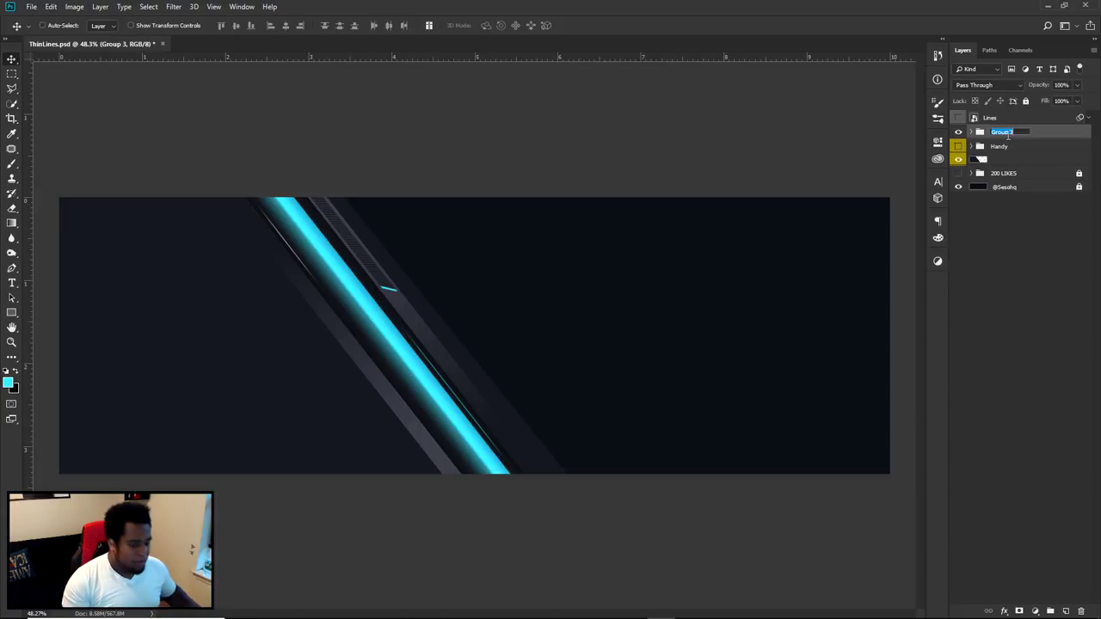
pyautogui.write('1')
pyautogui.press('Return')
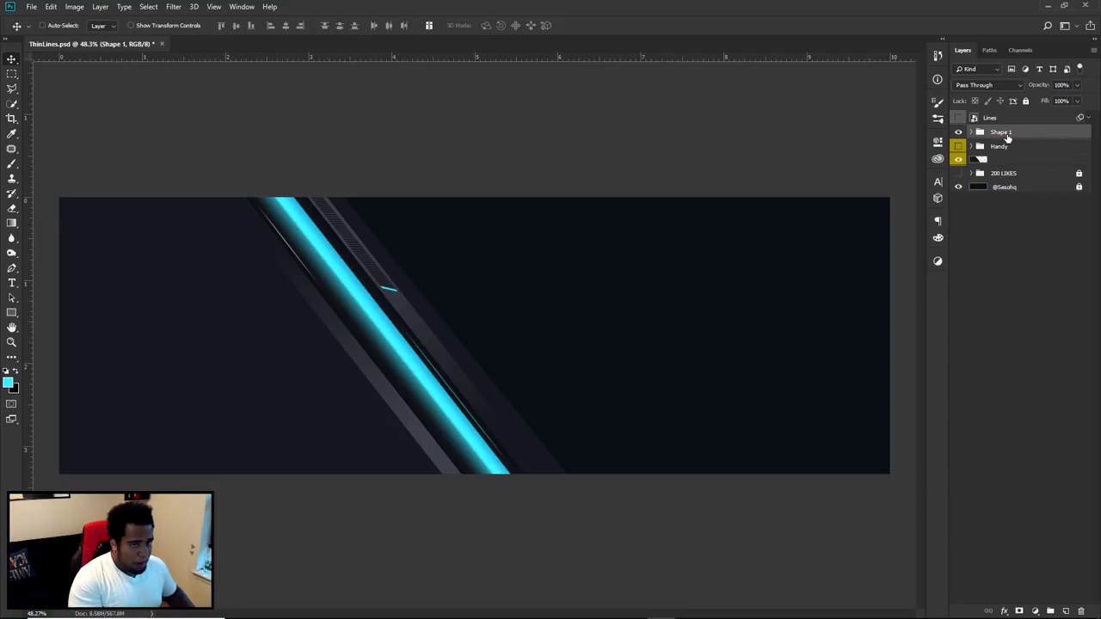
# Duplicate the Shape 1 group and place the copy parallel to the original bar on its left
pyautogui.scroll(2, 381, 319)
pyautogui.moveTo(381, 319); pyautogui.dragTo(585, 319)
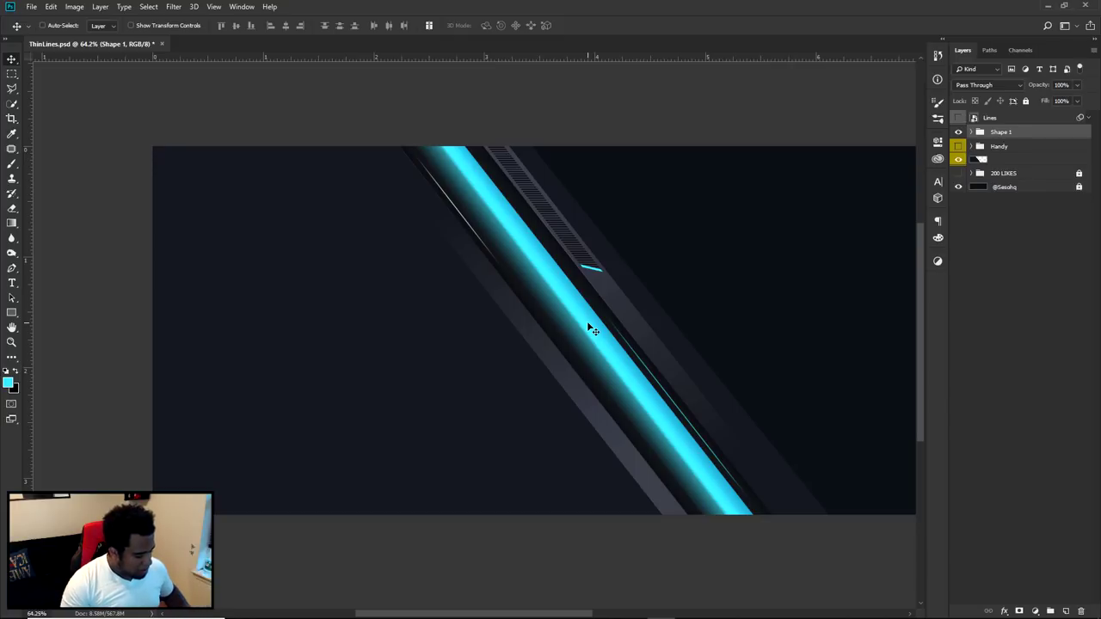
pyautogui.moveTo(754, 339); pyautogui.dragTo(580, 346)
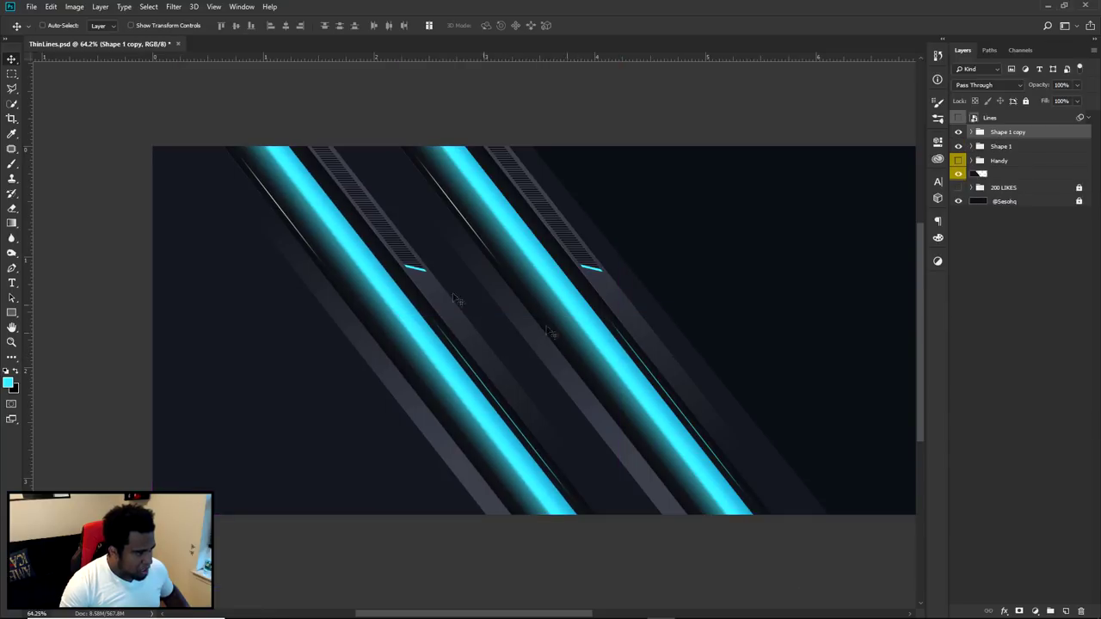
pyautogui.moveTo(368, 277); pyautogui.dragTo(372, 281)
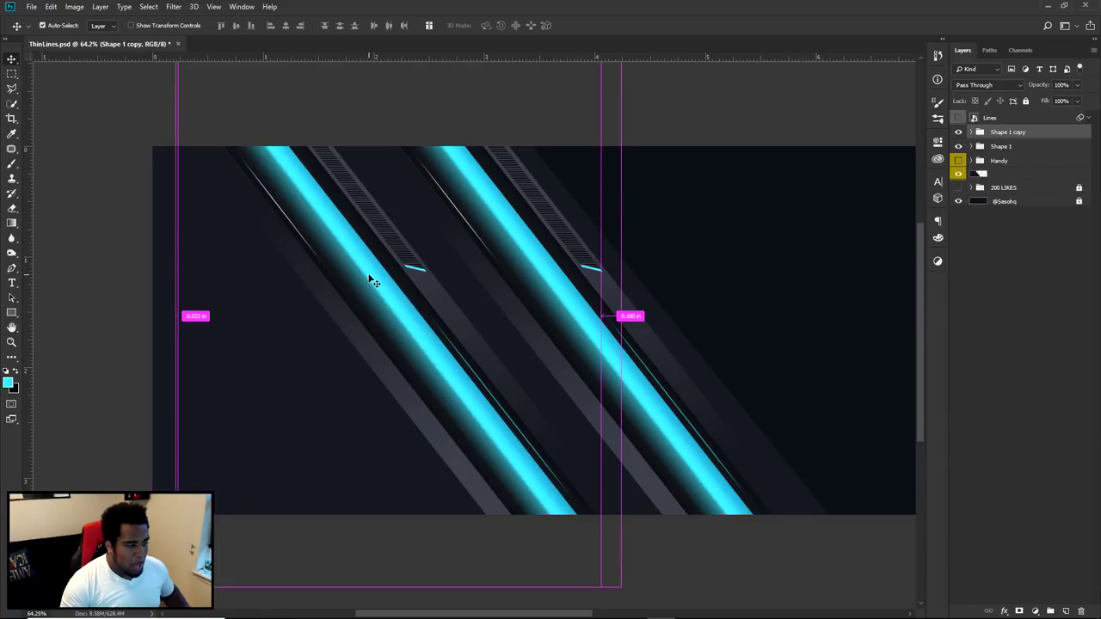
pyautogui.moveTo(376, 295); pyautogui.dragTo(376, 295)
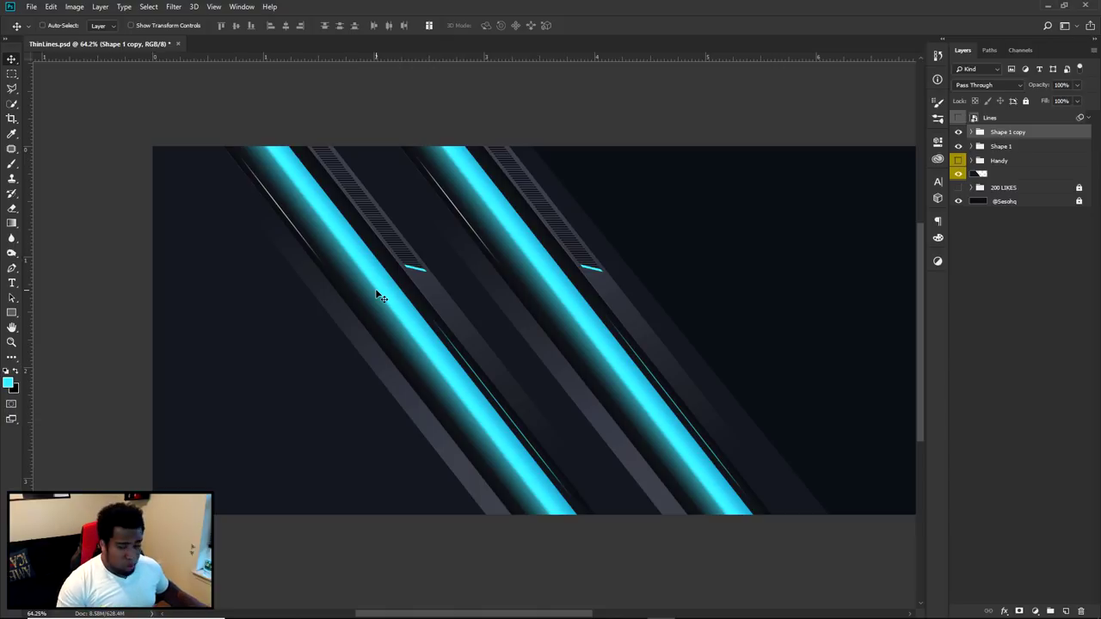
# Pick different parts of the copied bar on the canvas to examine which Shape 1 copy layer each belongs to
pyautogui.keyDown('ctrl'); pyautogui.click(377, 293); pyautogui.keyUp('ctrl')
pyautogui.keyDown('ctrl'); pyautogui.click(423, 282); pyautogui.keyUp('ctrl')
pyautogui.keyDown('ctrl'); pyautogui.click(413, 258); pyautogui.keyUp('ctrl')
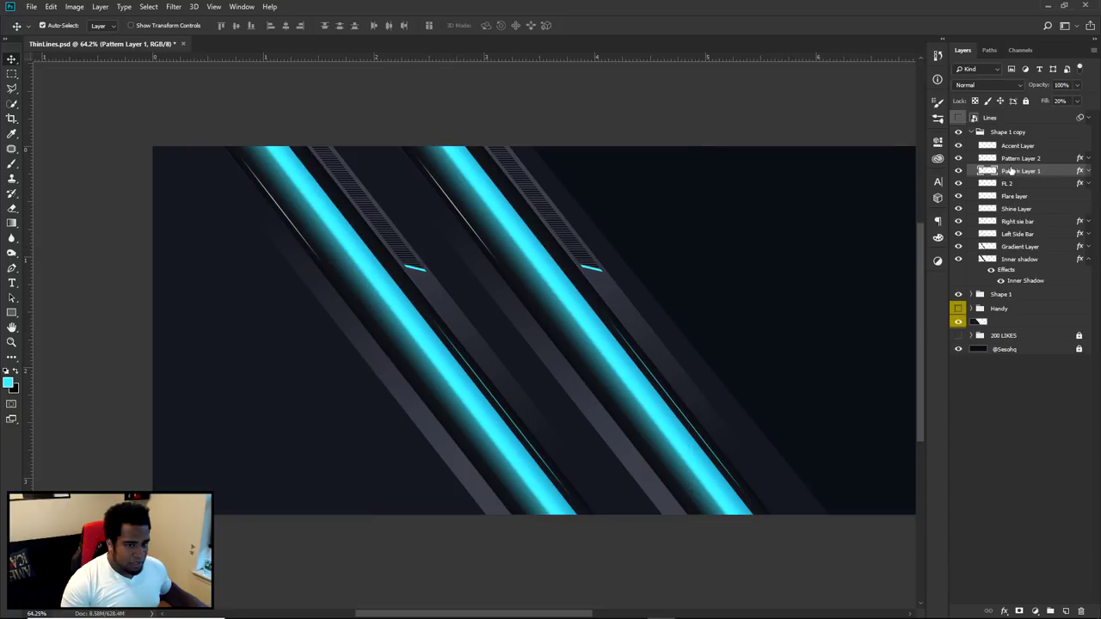
pyautogui.keyDown('ctrl'); pyautogui.click(415, 267); pyautogui.keyUp('ctrl')
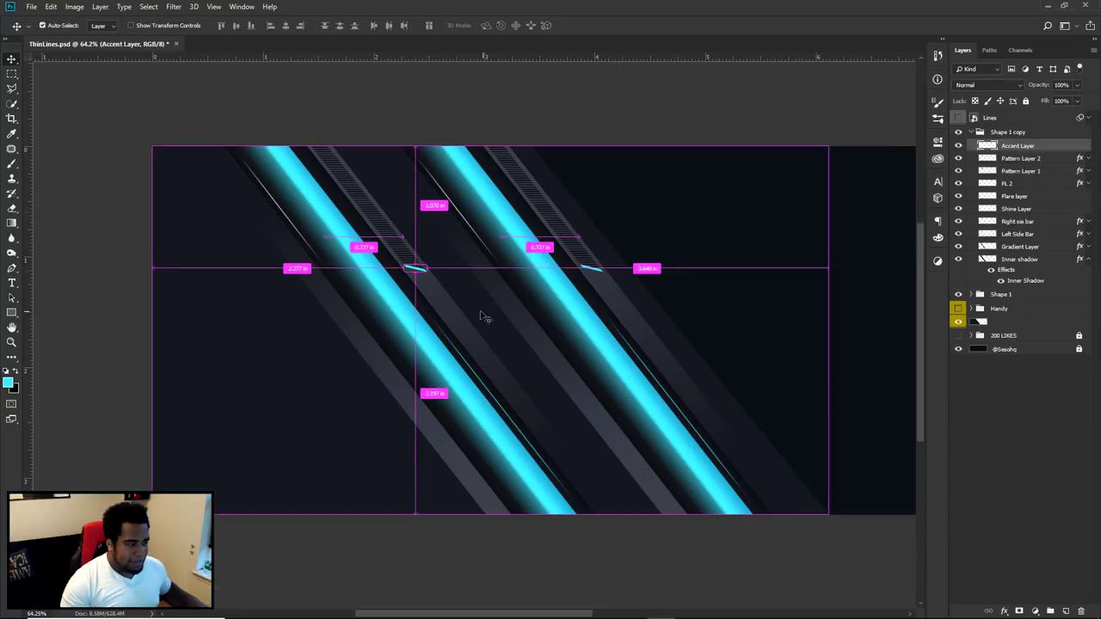
pyautogui.keyDown('ctrl'); pyautogui.click(405, 319); pyautogui.keyUp('ctrl')
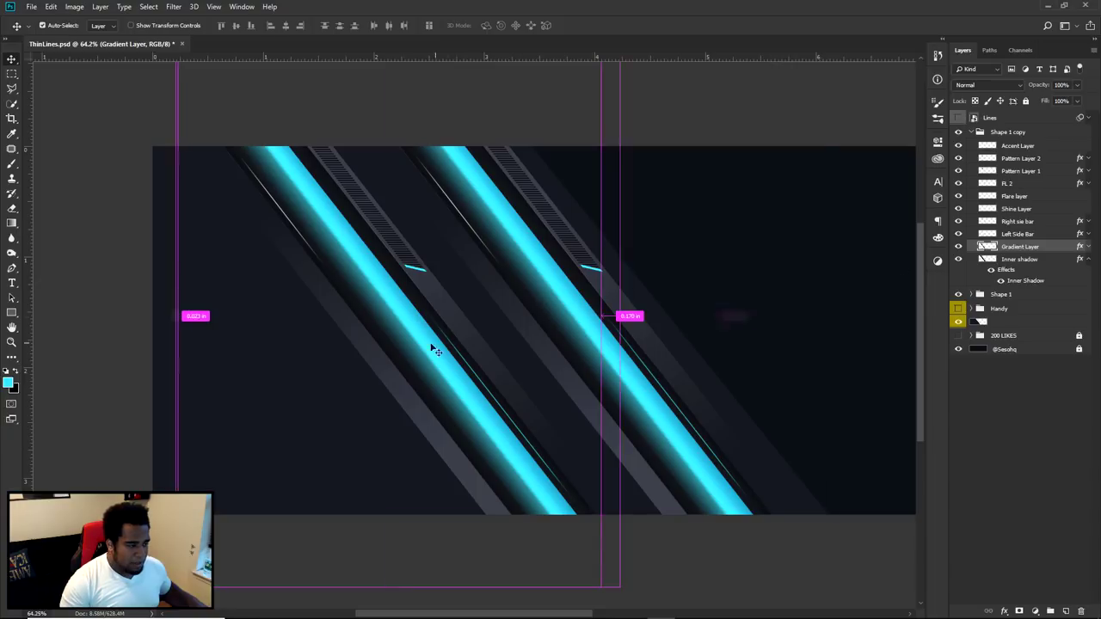
pyautogui.keyDown('ctrl'); pyautogui.click(381, 364); pyautogui.keyUp('ctrl')
pyautogui.keyDown('ctrl'); pyautogui.click(455, 307); pyautogui.keyUp('ctrl')
pyautogui.keyDown('ctrl'); pyautogui.click(386, 340); pyautogui.keyUp('ctrl')
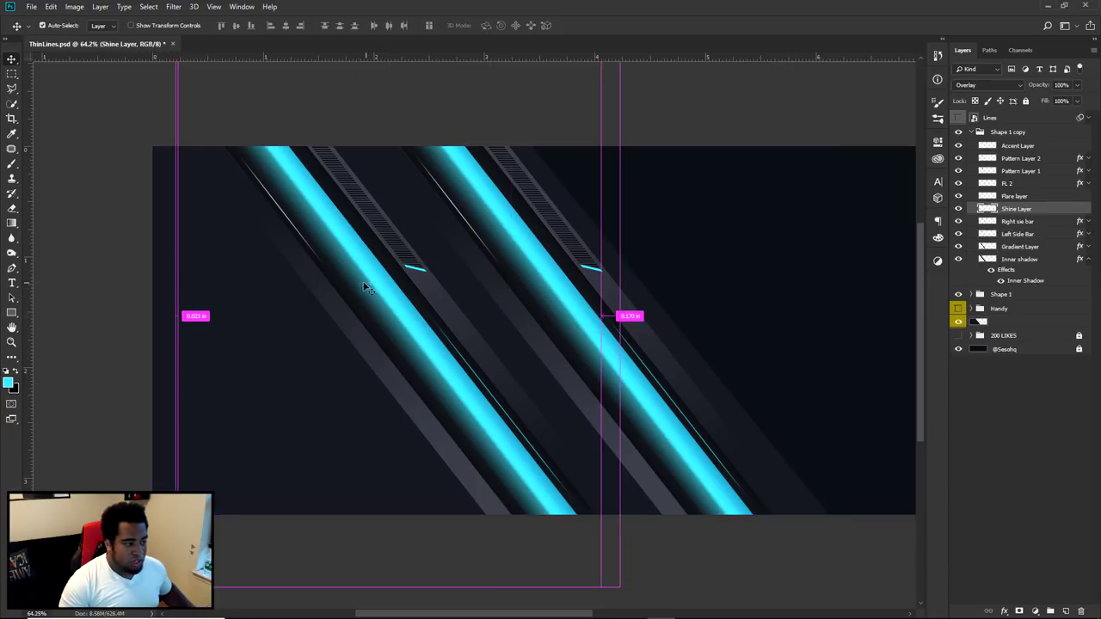
# Check the Move tool and pick parts of both the copied and original bars to examine which group's layers get selected
pyautogui.rightClick(12, 59)
pyautogui.click(52, 59)
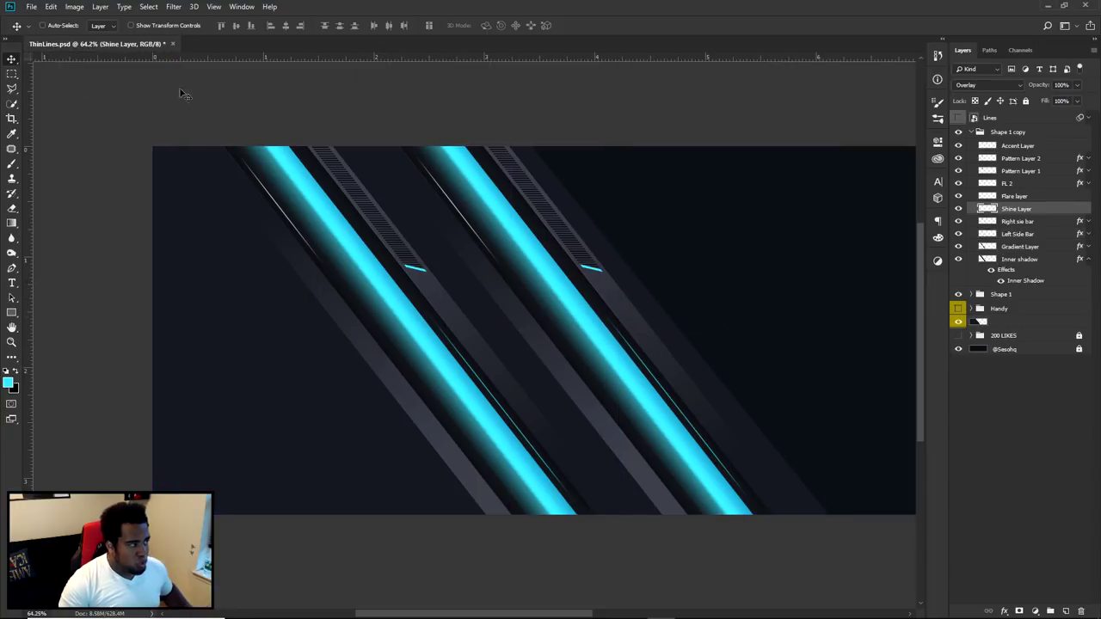
pyautogui.keyDown('ctrl'); pyautogui.click(414, 339); pyautogui.keyUp('ctrl')
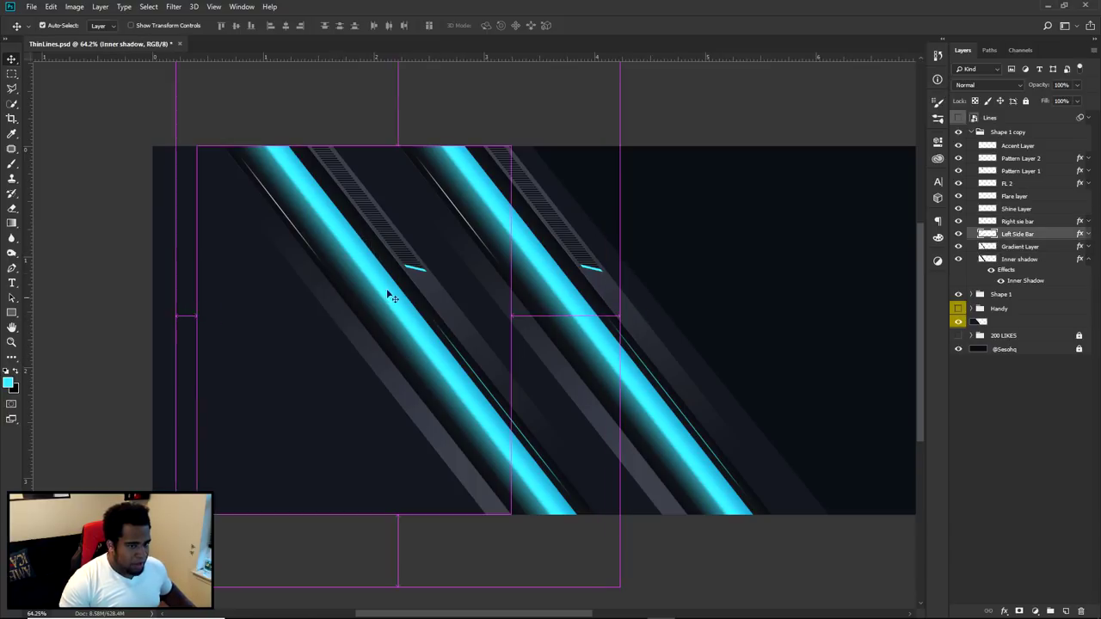
pyautogui.keyDown('ctrl'); pyautogui.click(533, 301); pyautogui.keyUp('ctrl')
pyautogui.keyDown('ctrl'); pyautogui.click(556, 278); pyautogui.keyUp('ctrl')
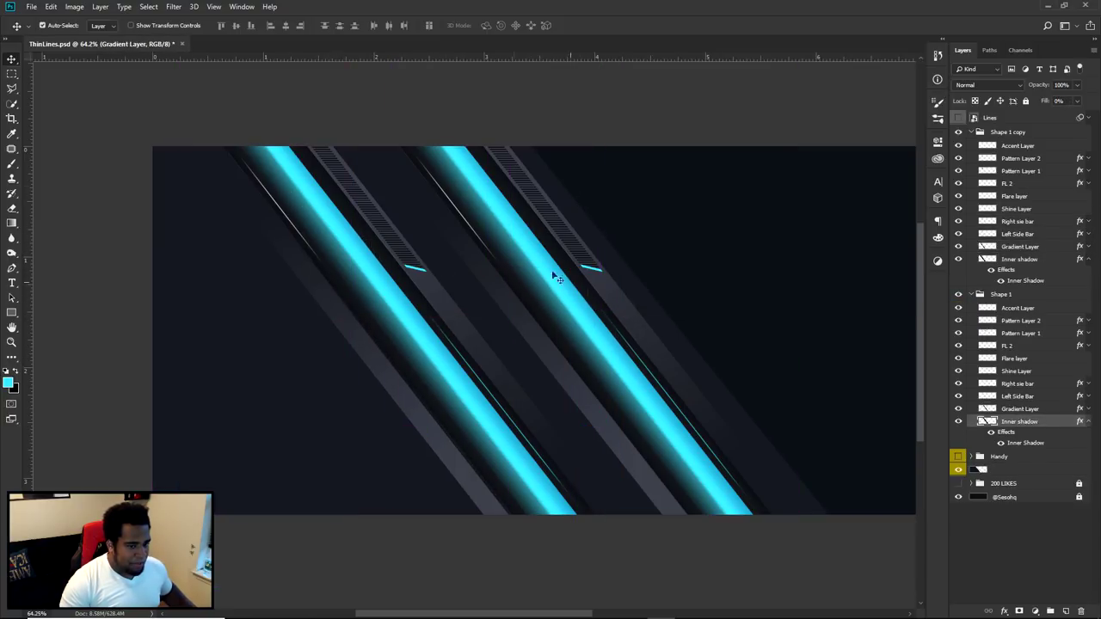
# Collapse the Shape 1 group, try moving the Gradient Layer of Shape 1 copy on its own, and undo the move
pyautogui.click(972, 295)
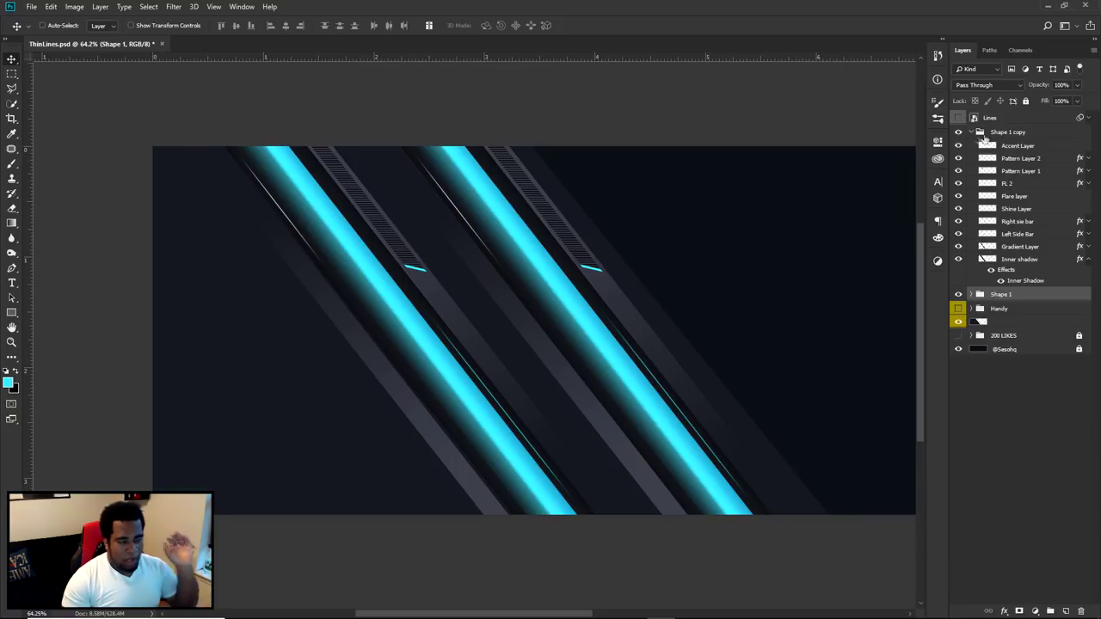
pyautogui.moveTo(395, 318); pyautogui.dragTo(327, 172)
pyautogui.hotkey('ctrl', 'z')
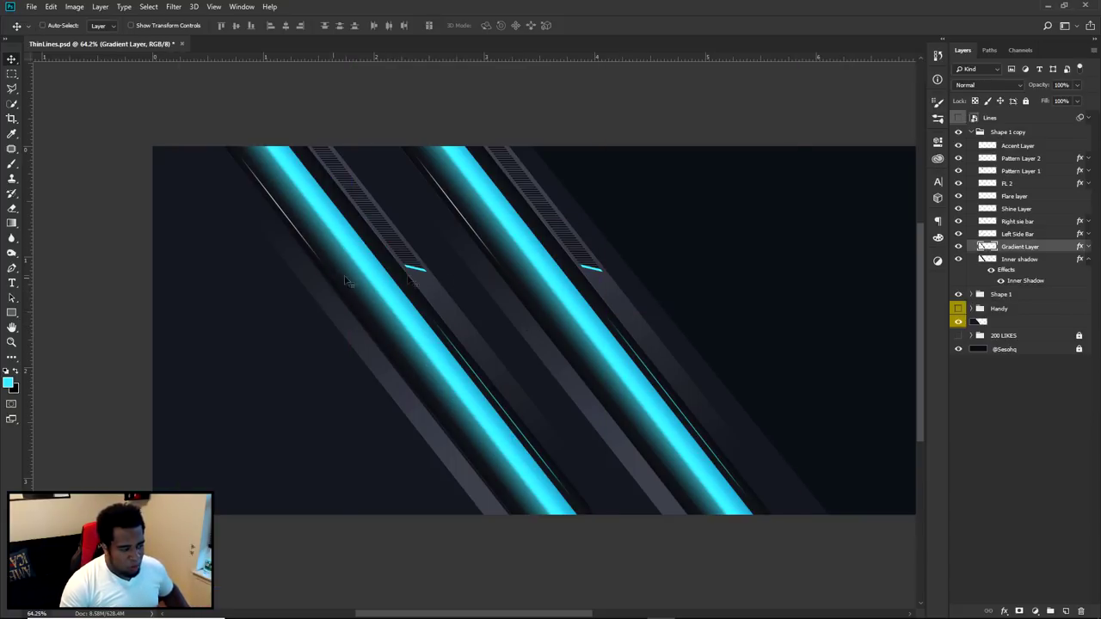
# Hide the Gradient Layer in the Shape 1 copy group and rename the group as Shape 2
pyautogui.click(958, 247)
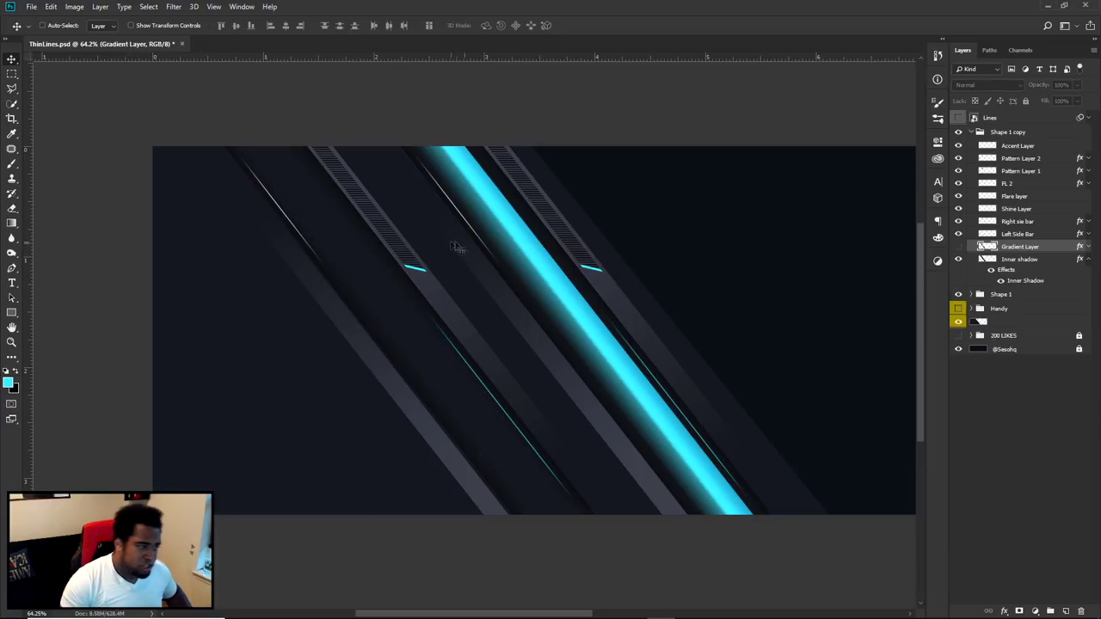
pyautogui.click(974, 132)
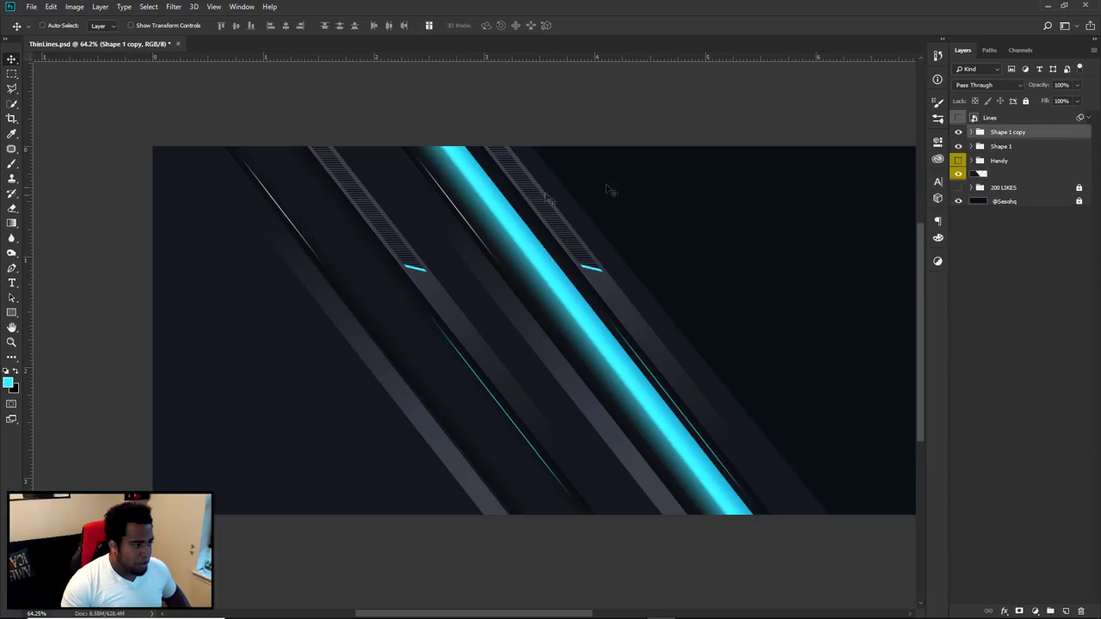
pyautogui.doubleClick(1008, 132)
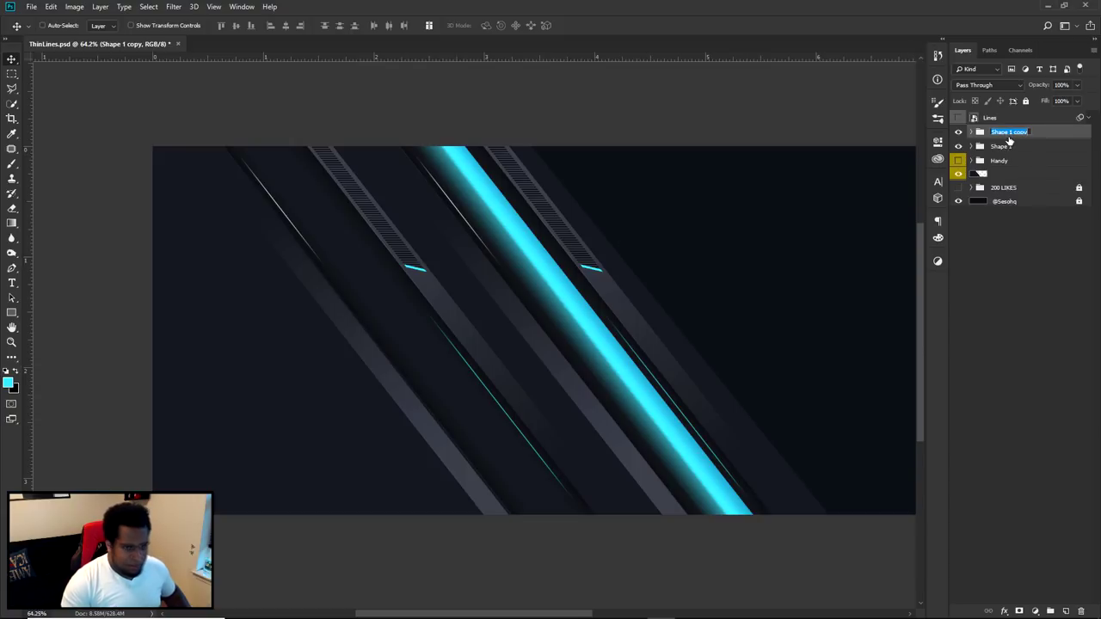
pyautogui.write('Shape 2')
pyautogui.press('Return')
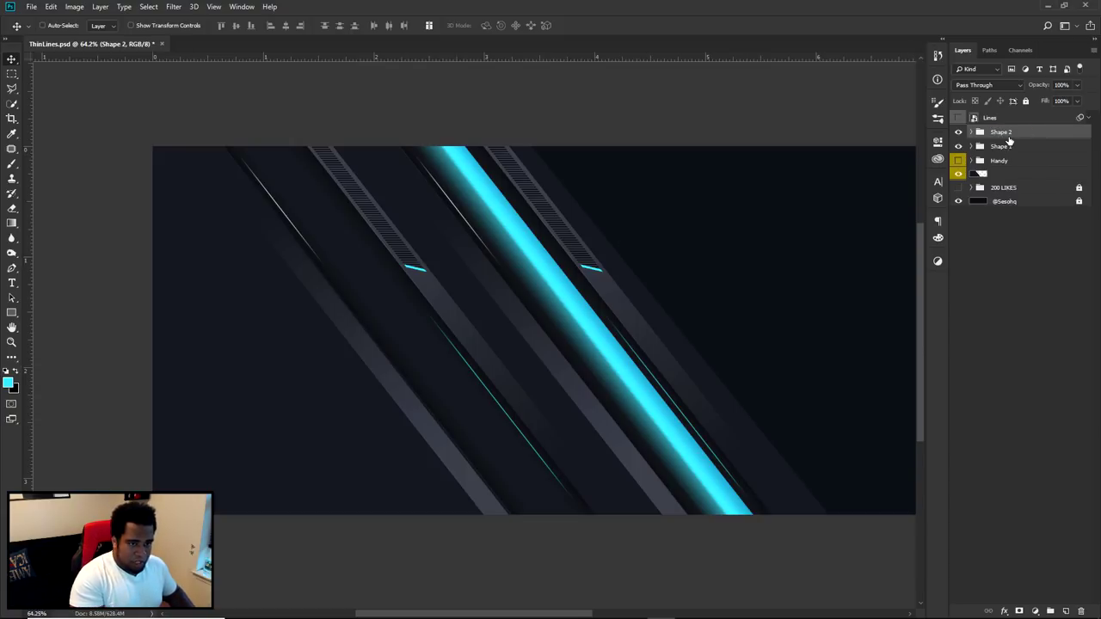
# Duplicate the Shape 1 group, name the copy Shape 3, and place it parallel to the left of Shape 2
pyautogui.click(1015, 148)
pyautogui.moveTo(1026, 147)
pyautogui.mouseDown()
pyautogui.moveTo(1019, 129)
pyautogui.moveTo(1011, 136)
pyautogui.mouseUp()
pyautogui.doubleClick(1009, 133)
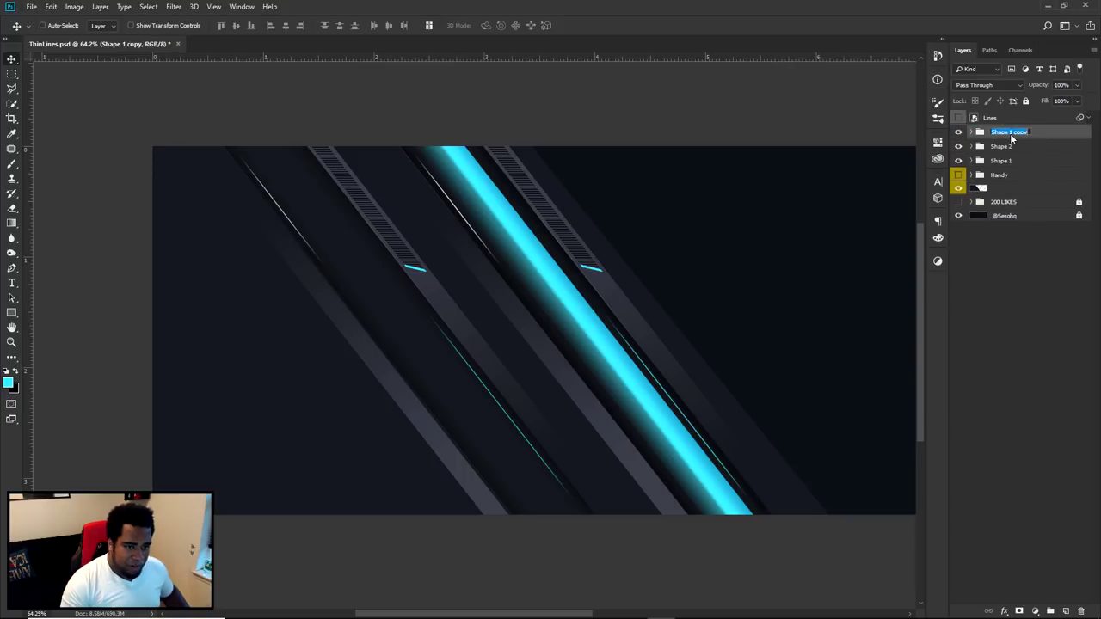
pyautogui.write('Shape 3')
pyautogui.press('Return')
pyautogui.moveTo(680, 247); pyautogui.dragTo(411, 408)
pyautogui.scroll(-2, 412, 407)
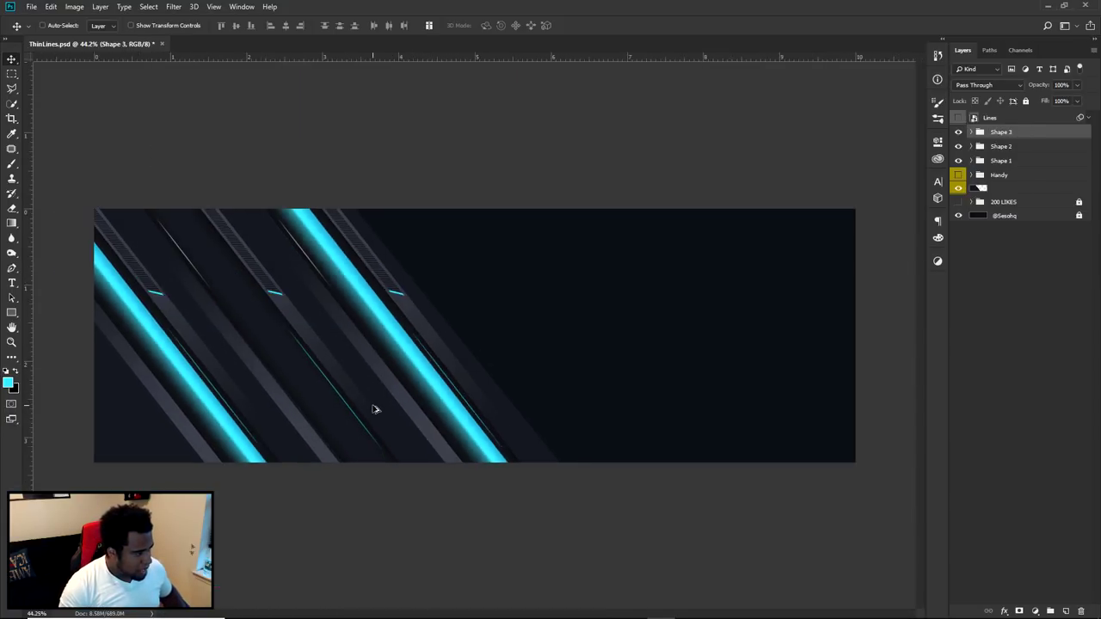
# Shift the shape groups and dark base panel right, and fill the panel's gap at the banner's left edge with a merged copy
pyautogui.keyDown('shift'); pyautogui.click(1000, 189); pyautogui.keyUp('shift')
pyautogui.moveTo(442, 356); pyautogui.dragTo(474, 365)
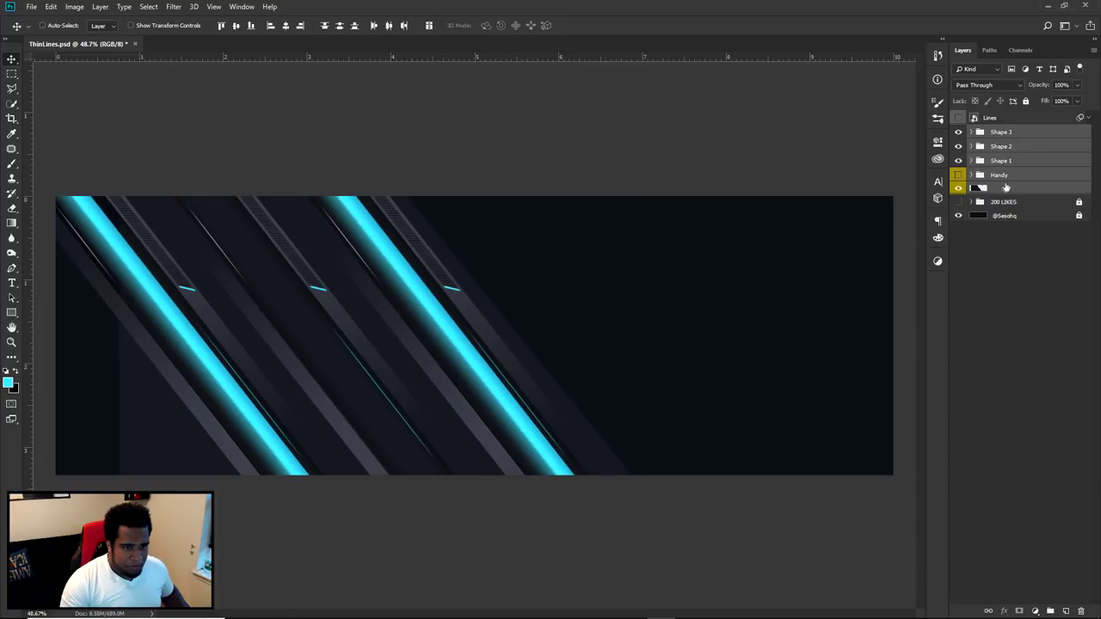
pyautogui.keyDown('ctrl'); pyautogui.click(640, 345); pyautogui.keyUp('ctrl')
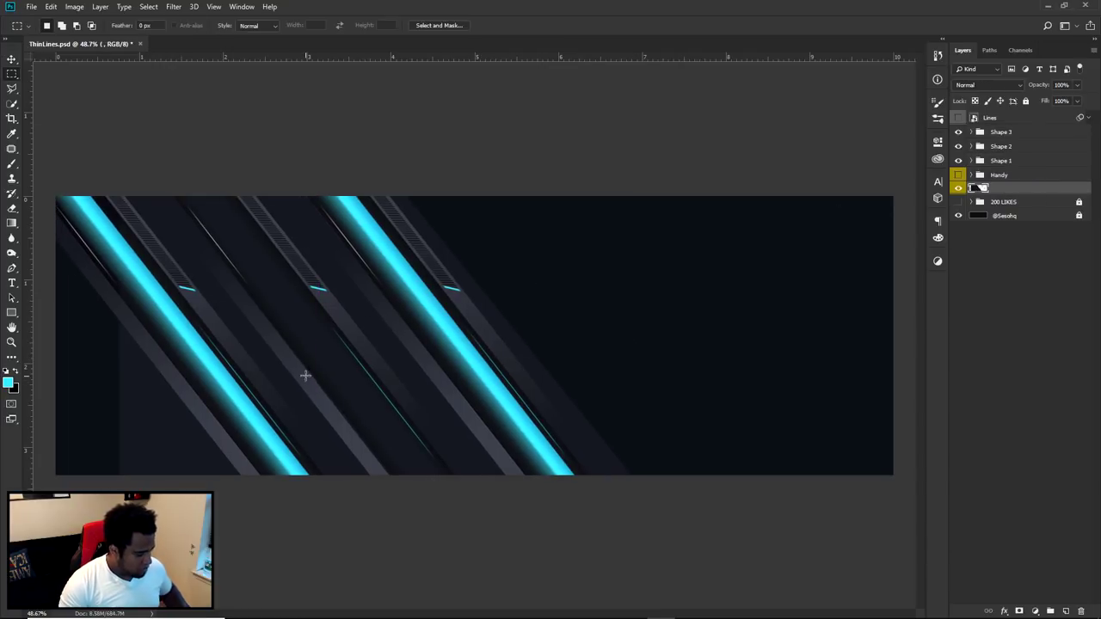
pyautogui.moveTo(427, 387); pyautogui.dragTo(302, 376)
pyautogui.click(1002, 189)
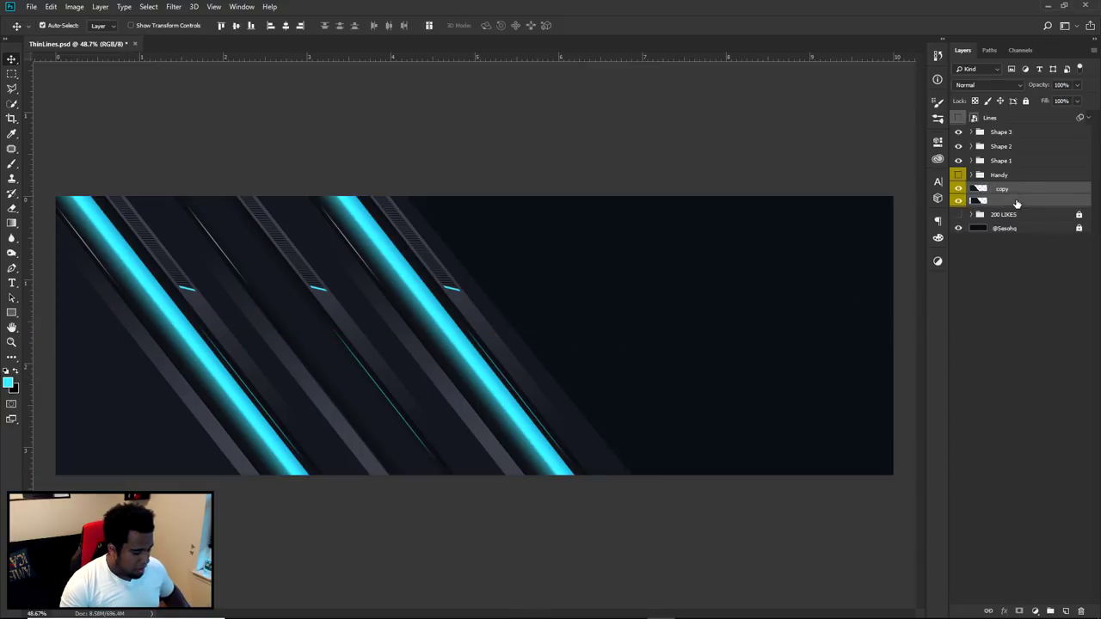
pyautogui.press('BackSpace')
pyautogui.press('Return')
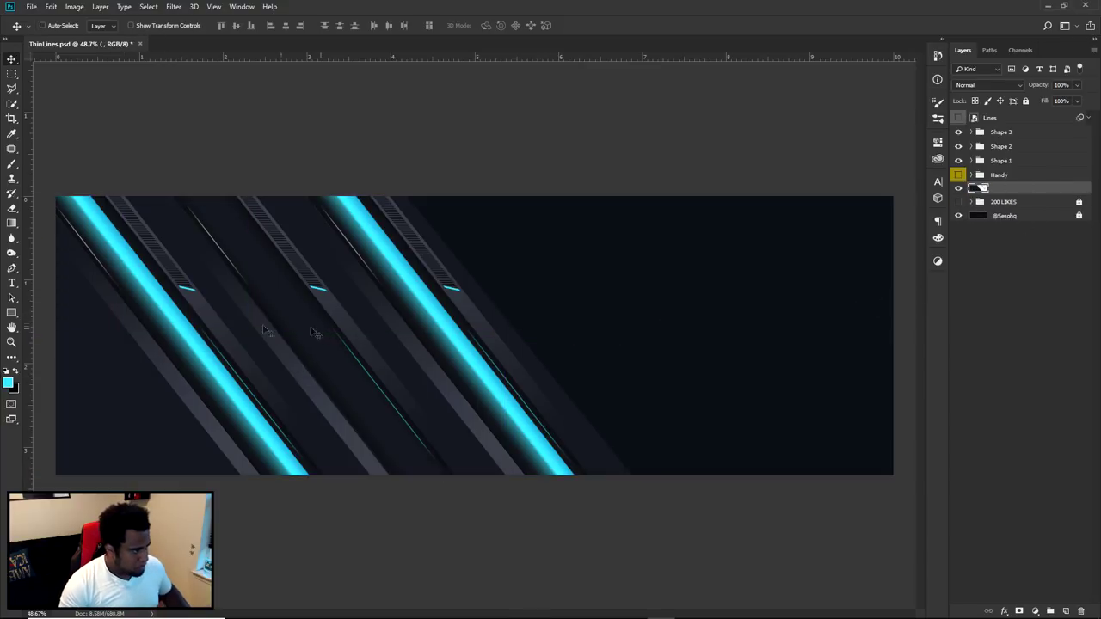
pyautogui.moveTo(181, 412)
pyautogui.mouseDown()
pyautogui.moveTo(499, 370)
pyautogui.moveTo(198, 405)
pyautogui.mouseUp()
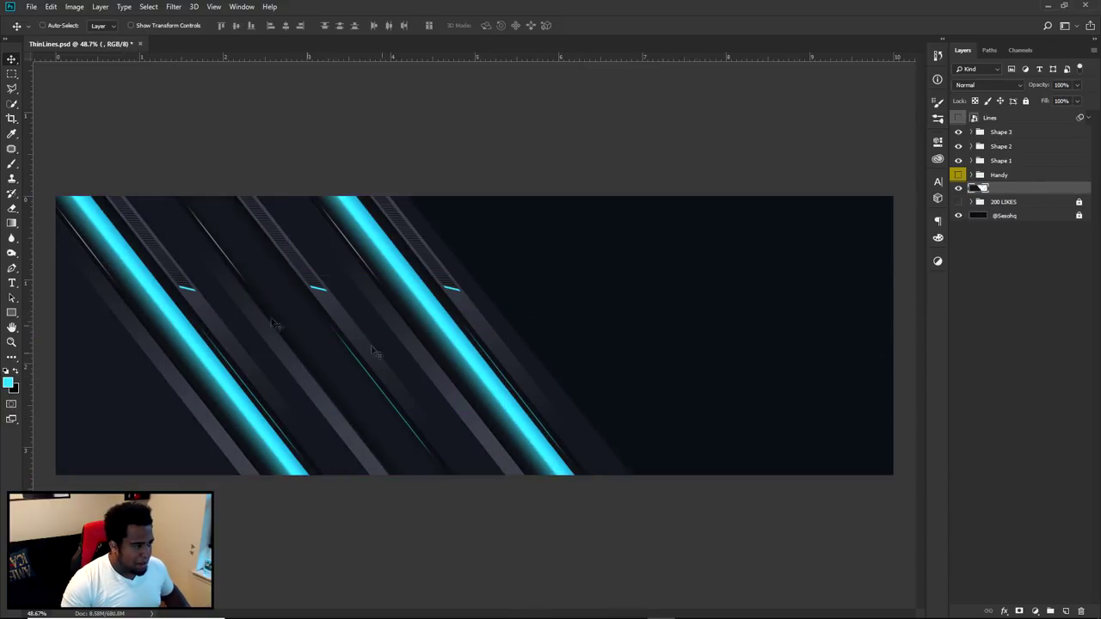
# Edit the Gradient Overlay of Shape 3's Gradient Layer and choose the red-to-orange gradient preset
pyautogui.scroll(3, 204, 371)
pyautogui.moveTo(287, 373); pyautogui.dragTo(138, 310)
pyautogui.keyDown('ctrl'); pyautogui.click(348, 347); pyautogui.keyUp('ctrl')
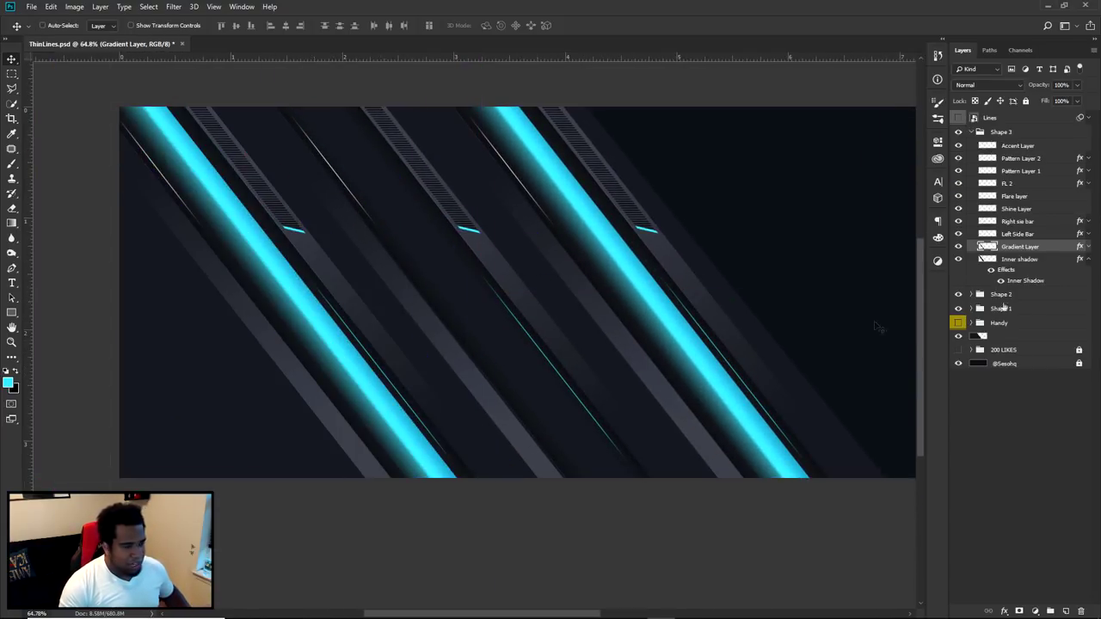
pyautogui.click(1089, 247)
pyautogui.doubleClick(1022, 281)
pyautogui.click(835, 218)
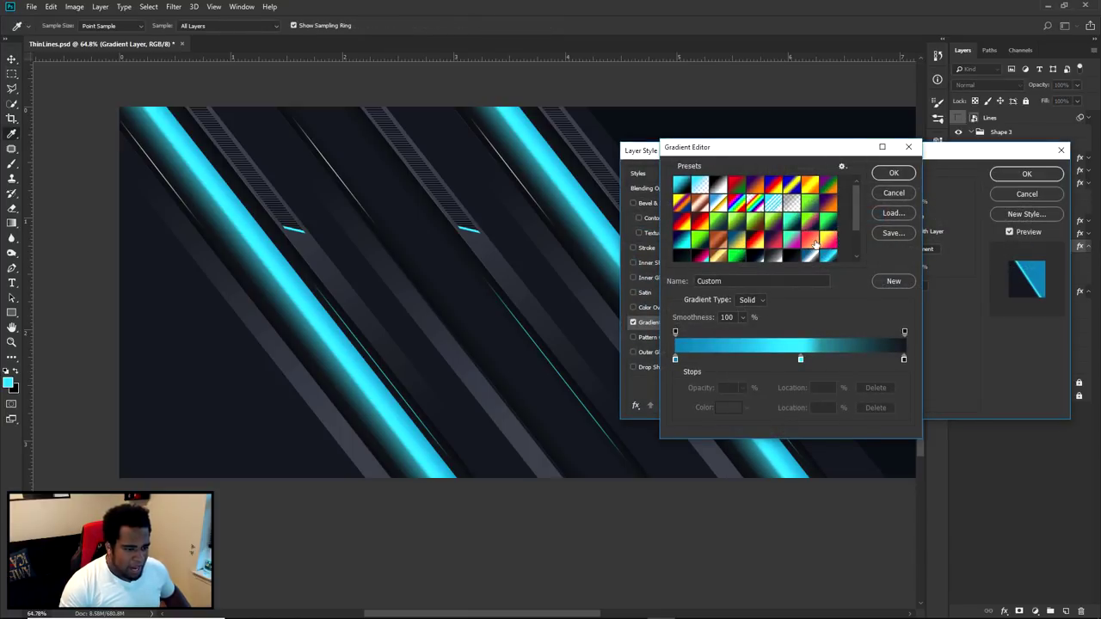
pyautogui.click(814, 242)
# Check the colours of both end stops in the red-to-orange gradient and apply the layer style
pyautogui.doubleClick(675, 359)
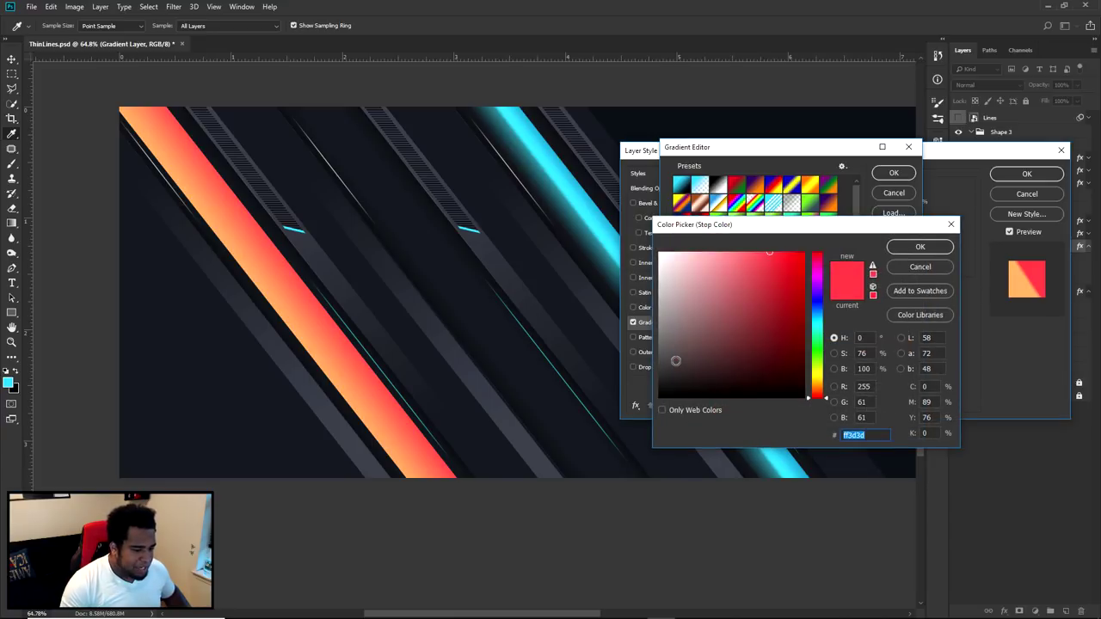
pyautogui.click(917, 248)
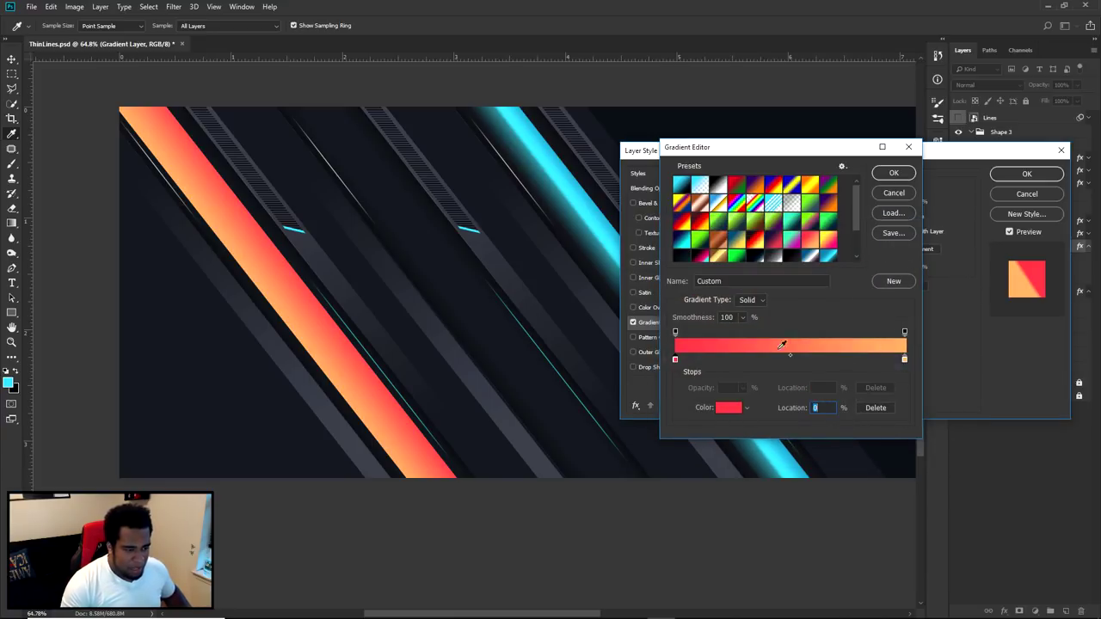
pyautogui.doubleClick(903, 359)
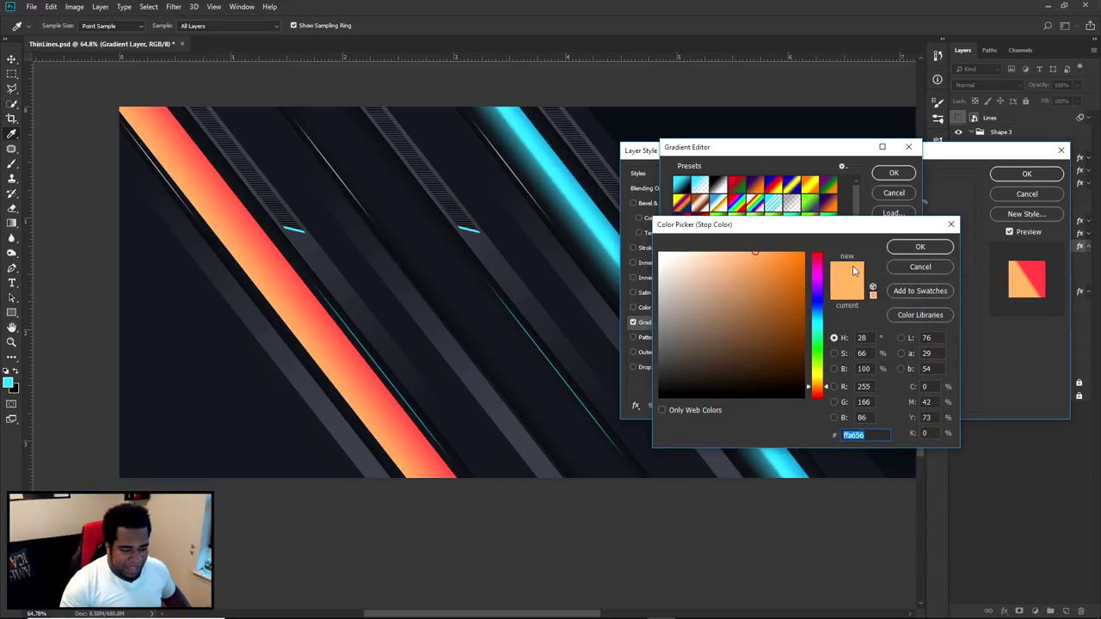
pyautogui.click(920, 248)
pyautogui.click(893, 173)
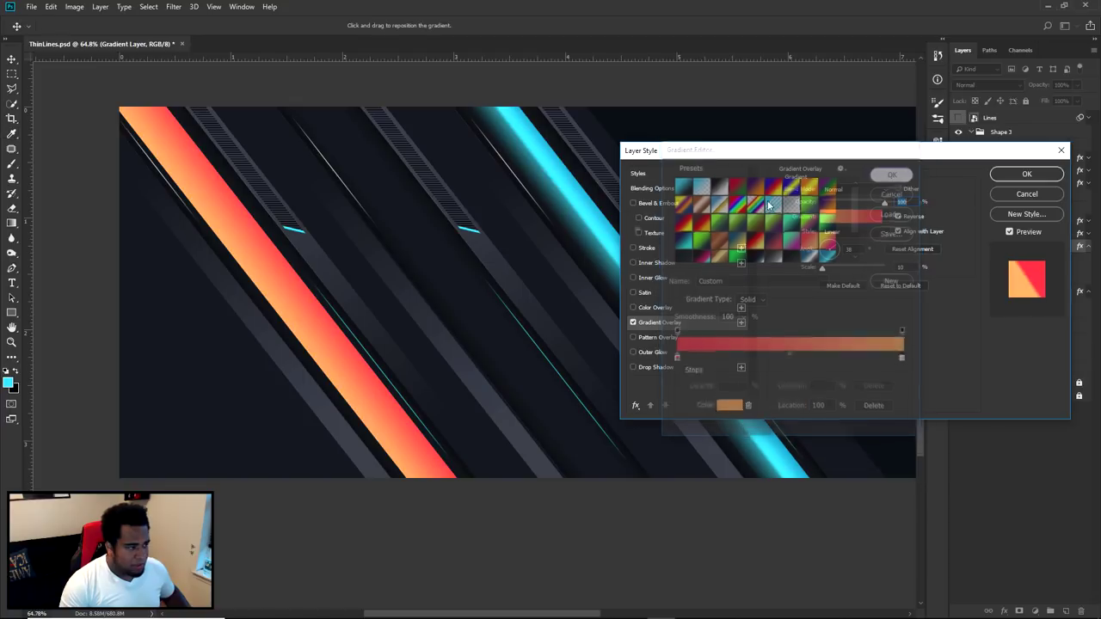
pyautogui.click(1026, 174)
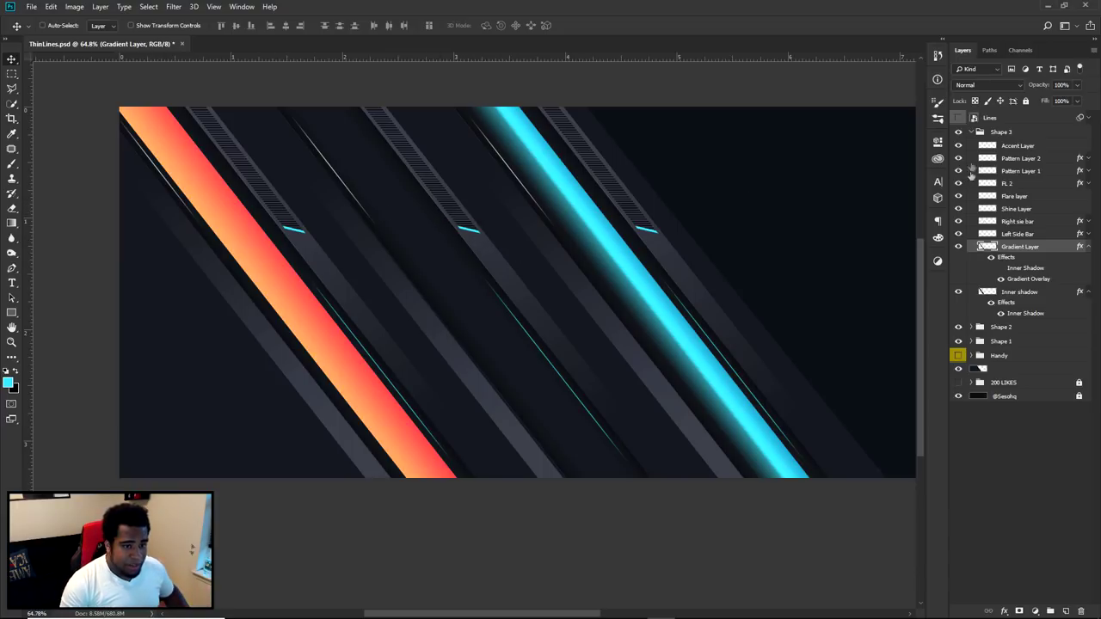
# Collapse the Shape 3 group and flip the Shape 2 group both vertically and horizontally with Free Transform
pyautogui.click(971, 132)
pyautogui.click(1003, 151)
pyautogui.moveTo(464, 228)
pyautogui.mouseDown()
pyautogui.moveTo(484, 285)
pyautogui.moveTo(456, 224)
pyautogui.mouseUp()
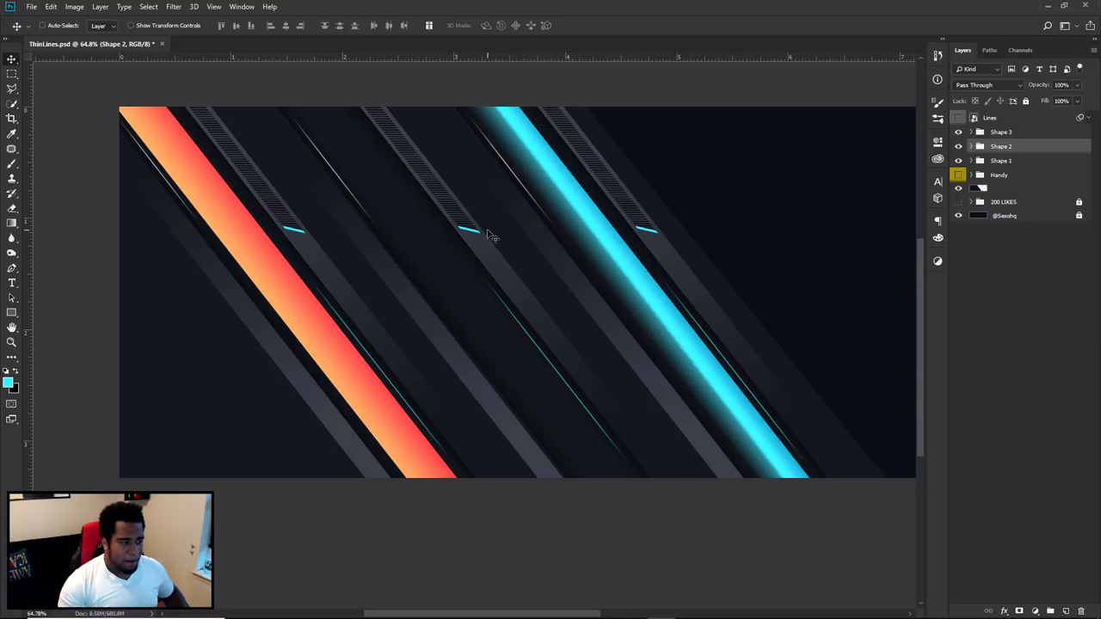
pyautogui.hotkey('ctrl', 't')
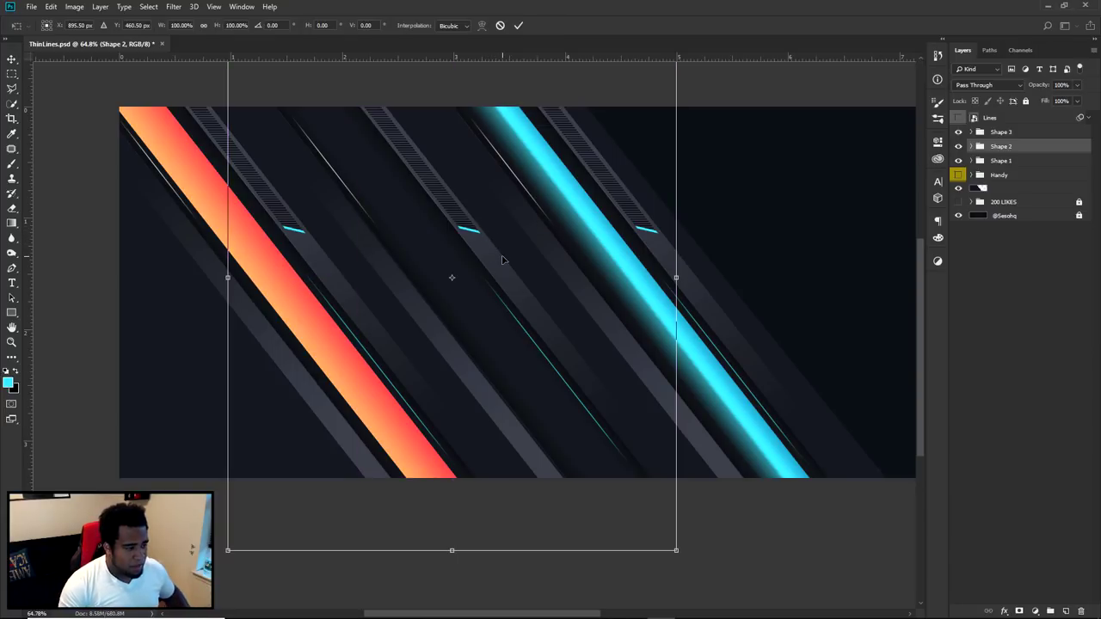
pyautogui.rightClick(503, 259)
pyautogui.click(533, 404)
pyautogui.rightClick(527, 209)
pyautogui.click(563, 359)
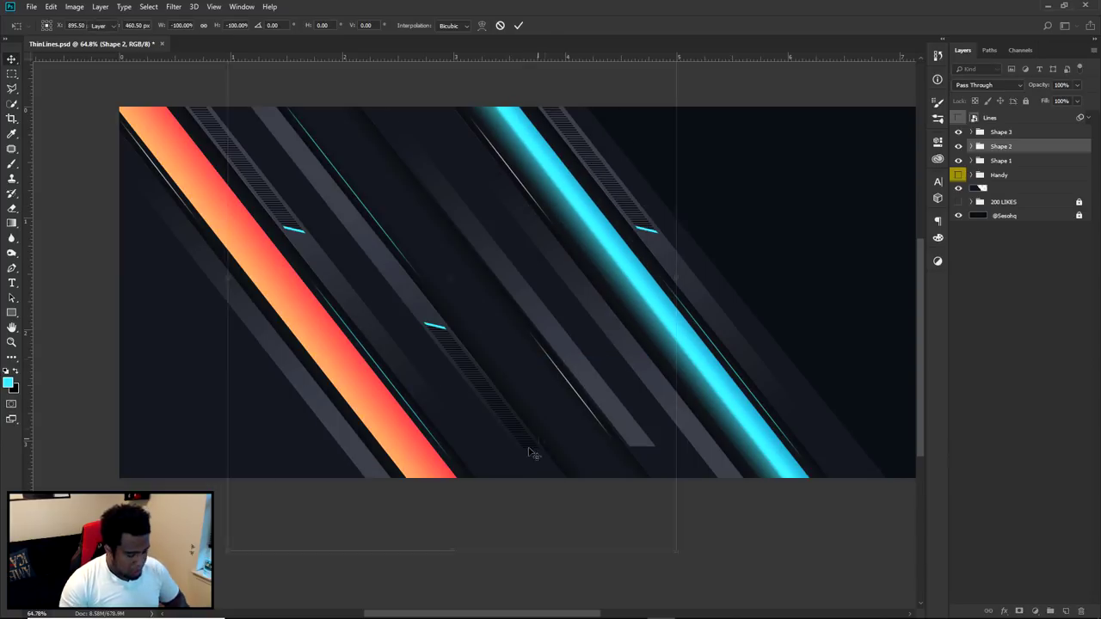
pyautogui.press('Return')
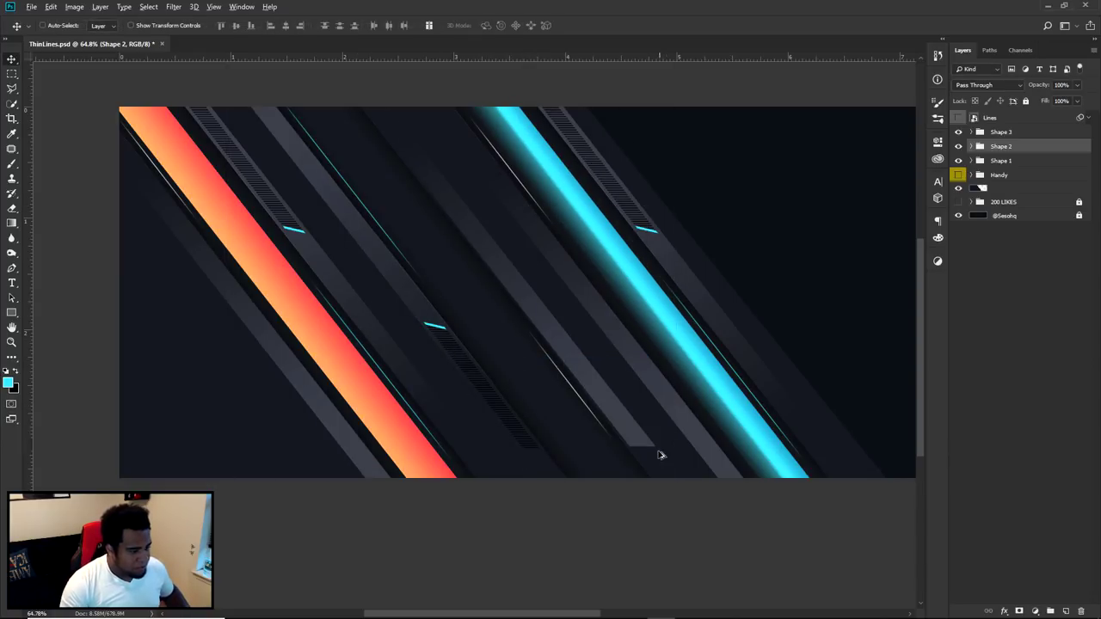
# Move Shape 2 down to the banner's bottom edge, and nudge it up and left to close the gap at the top edge
pyautogui.scroll(5, 668, 439)
pyautogui.moveTo(621, 442); pyautogui.dragTo(661, 506)
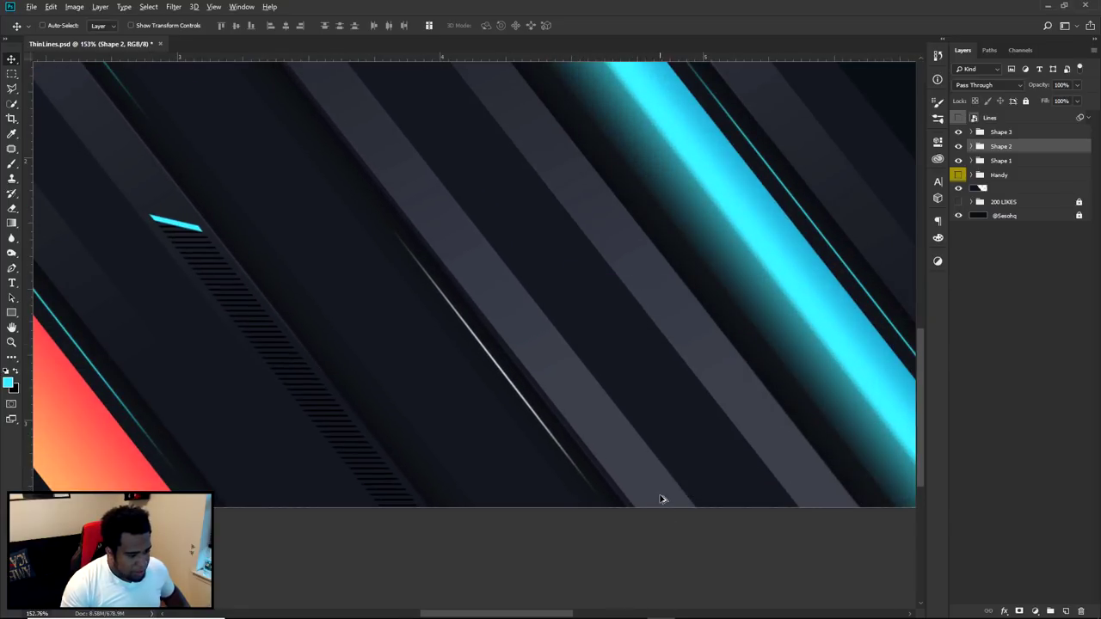
pyautogui.scroll(-4, 660, 507)
pyautogui.scroll(5, 300, 152)
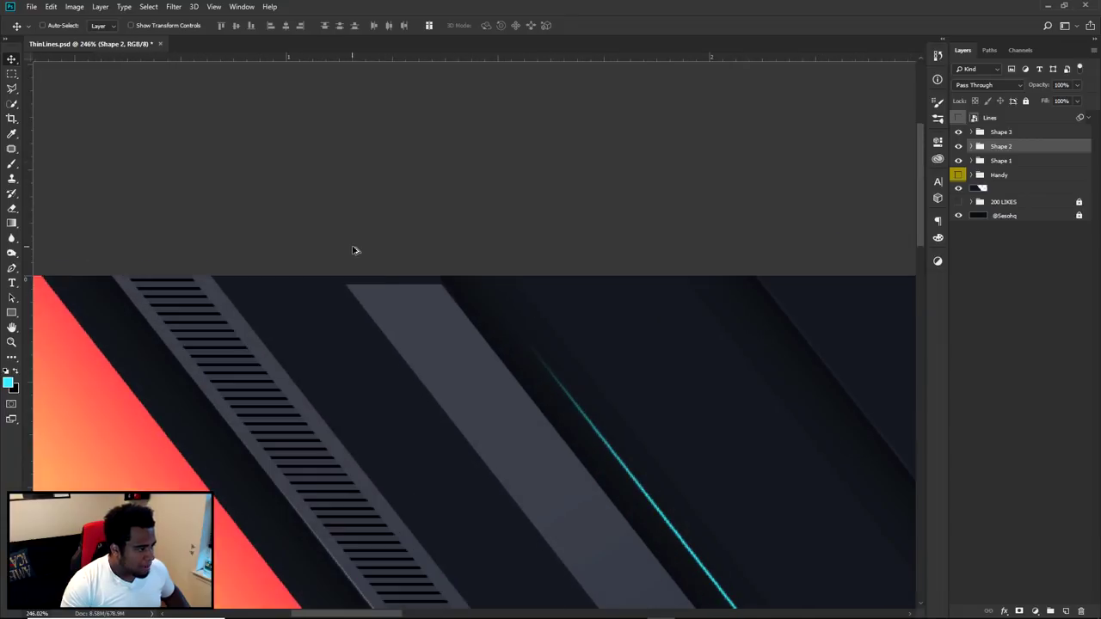
pyautogui.press('Up')
pyautogui.press('Up')
pyautogui.press('Left')
pyautogui.press('Left')
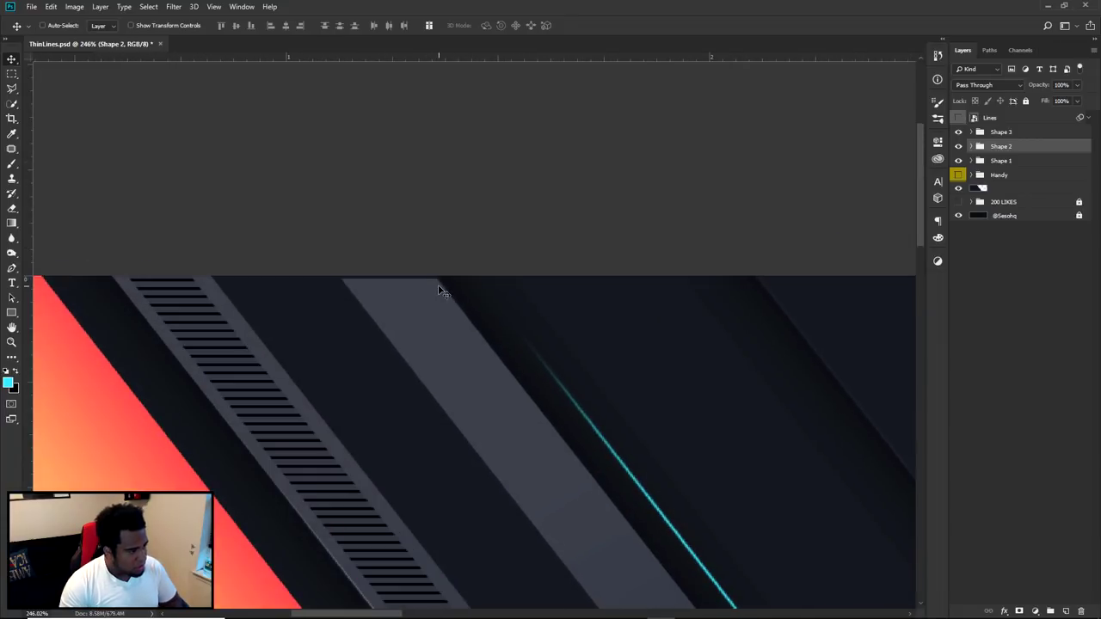
pyautogui.press('Left')
pyautogui.press('Left')
pyautogui.press('Left')
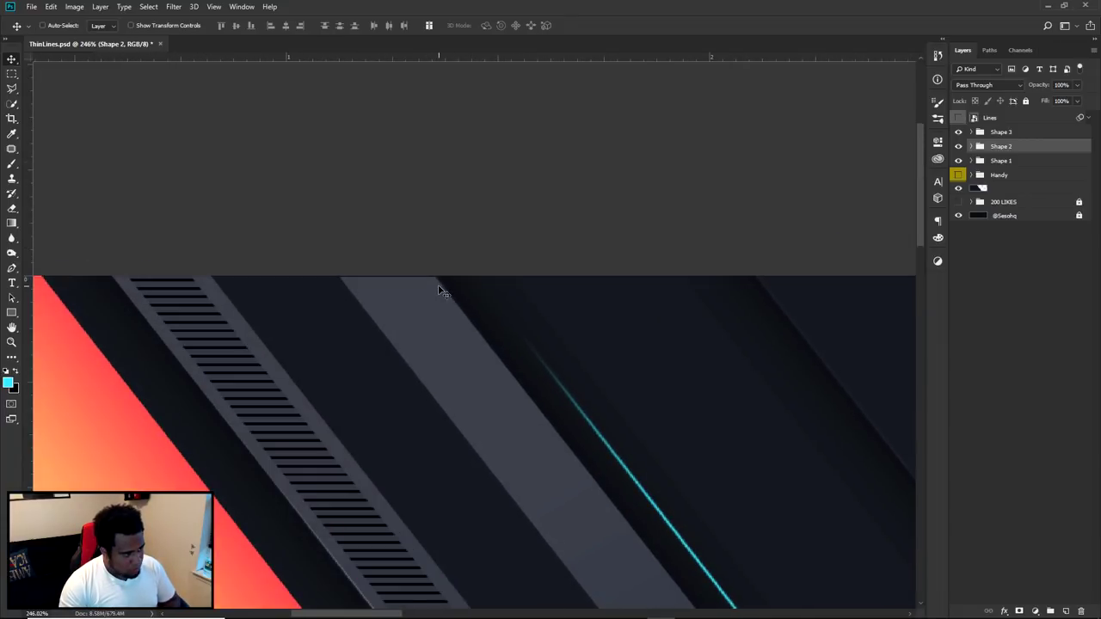
# Move the Left Side Bar layer of Shape 2 down on its own to reach the banner's bottom edge
pyautogui.scroll(-5, 597, 410)
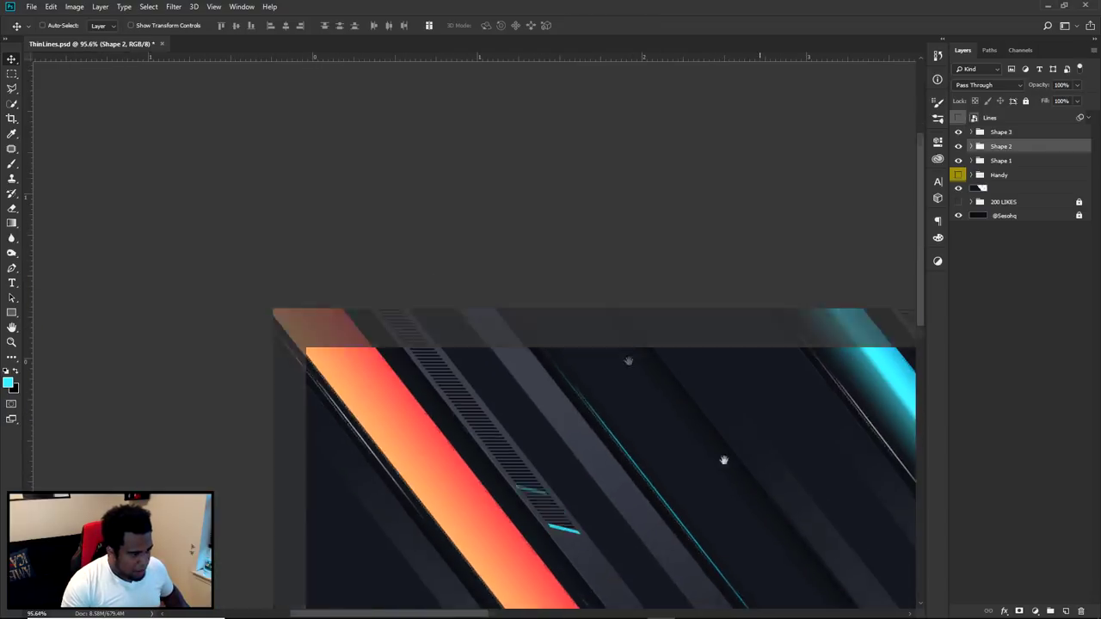
pyautogui.scroll(4, 616, 324)
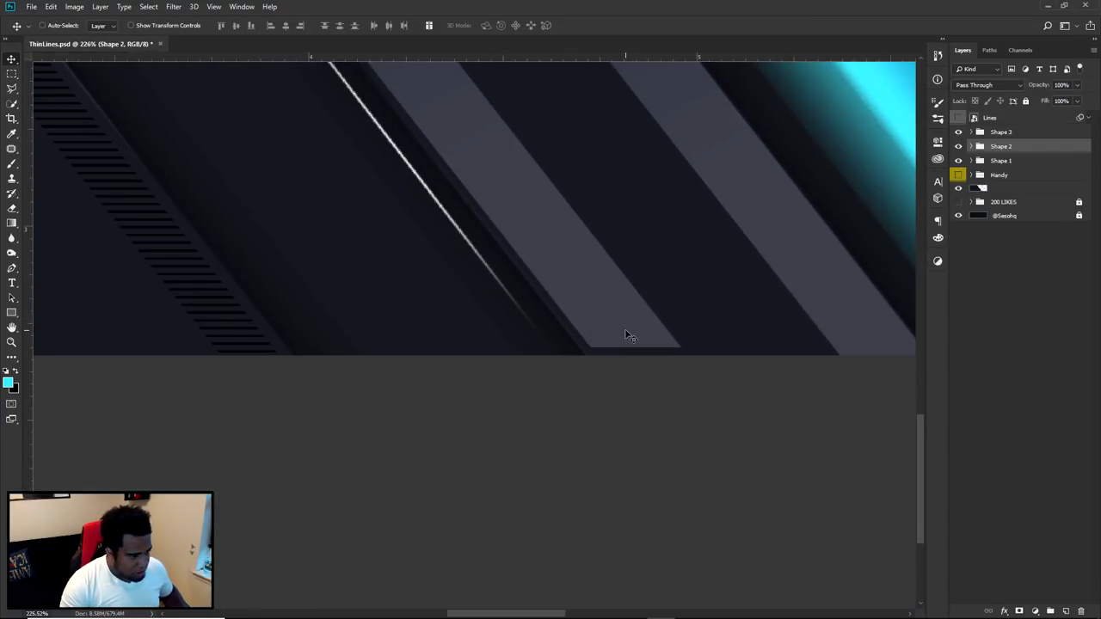
pyautogui.keyDown('ctrl'); pyautogui.moveTo(624, 328); pyautogui.dragTo(617, 332); pyautogui.keyUp('ctrl')
pyautogui.scroll(-6, 616, 332)
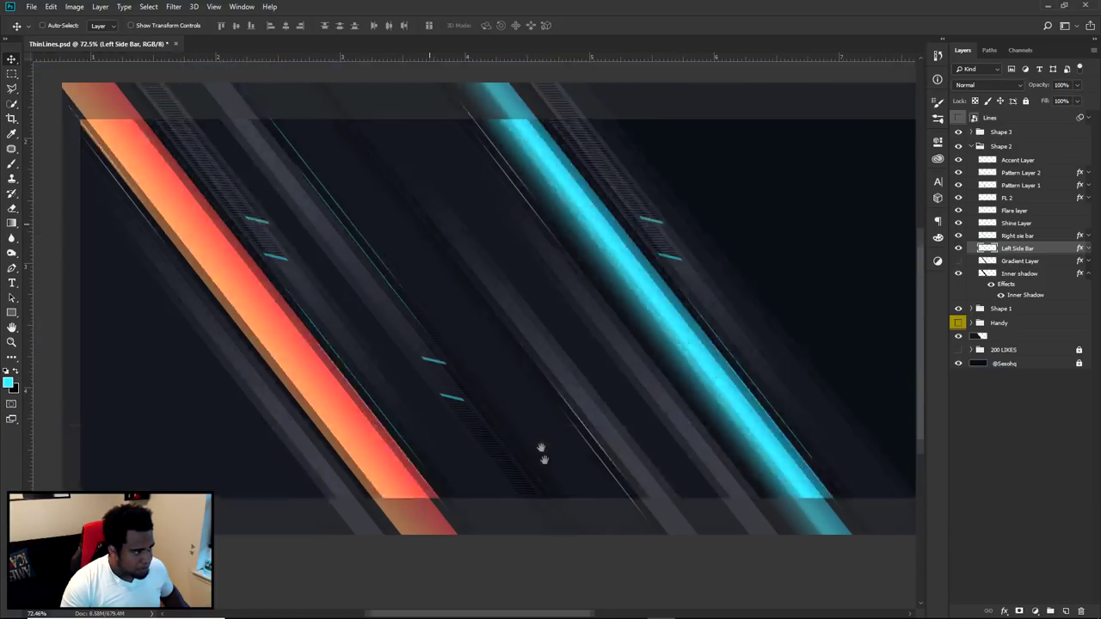
pyautogui.scroll(-3, 456, 261)
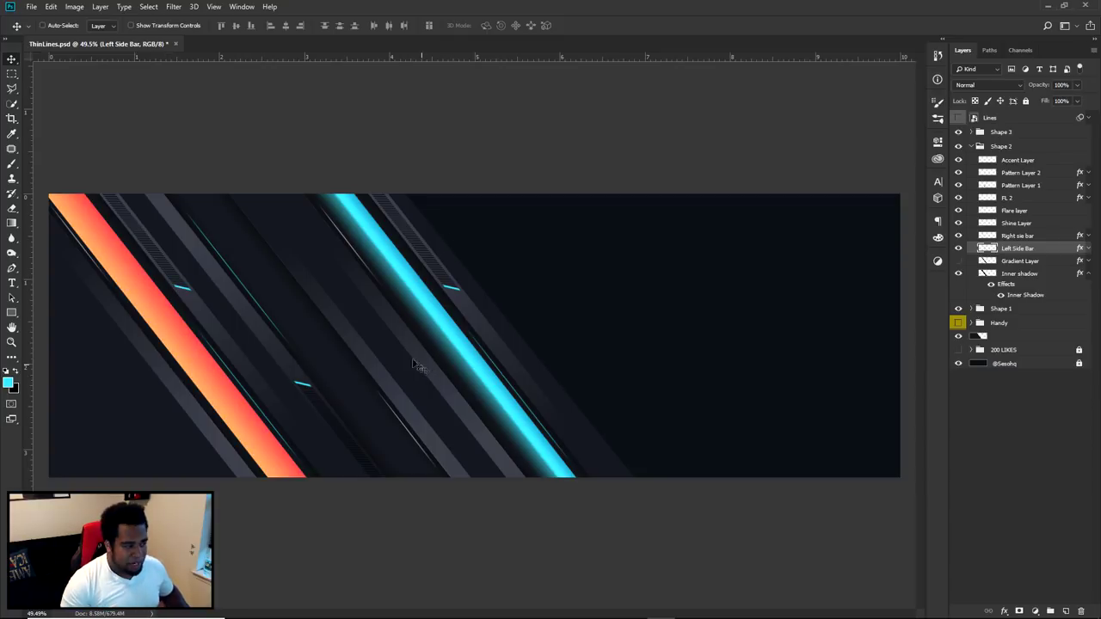
# Duplicate the collapsed Shape 2 group, name the copy Shape 4, and place it alongside the orange bar in the banner's lower left
pyautogui.click(970, 147)
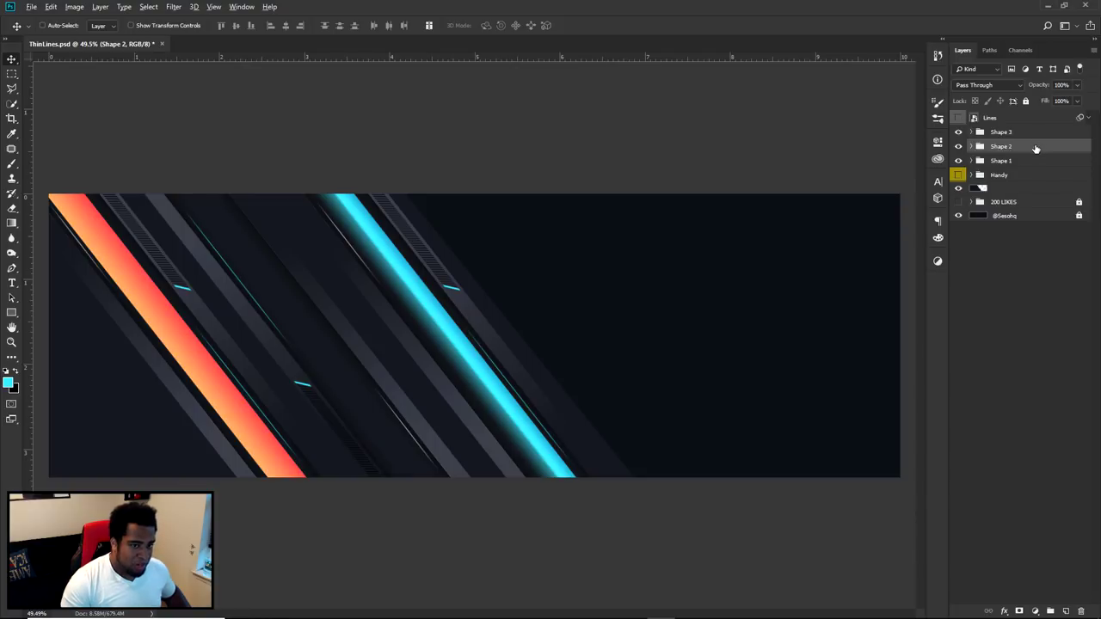
pyautogui.moveTo(1036, 148); pyautogui.dragTo(1038, 129)
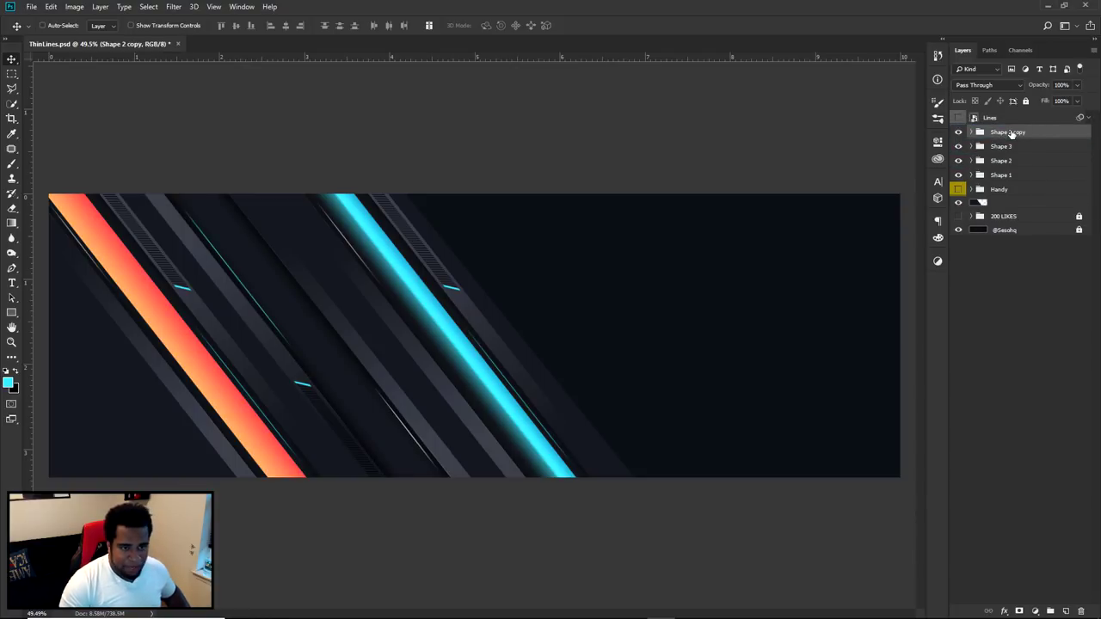
pyautogui.doubleClick(1010, 131)
pyautogui.write('Shape 4')
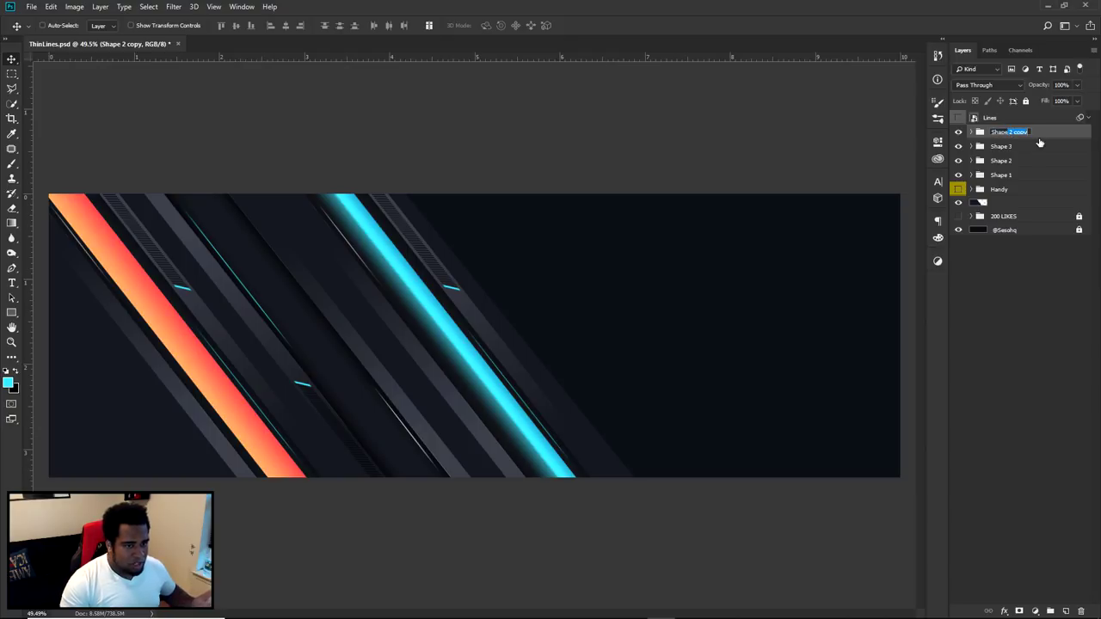
pyautogui.press('Return')
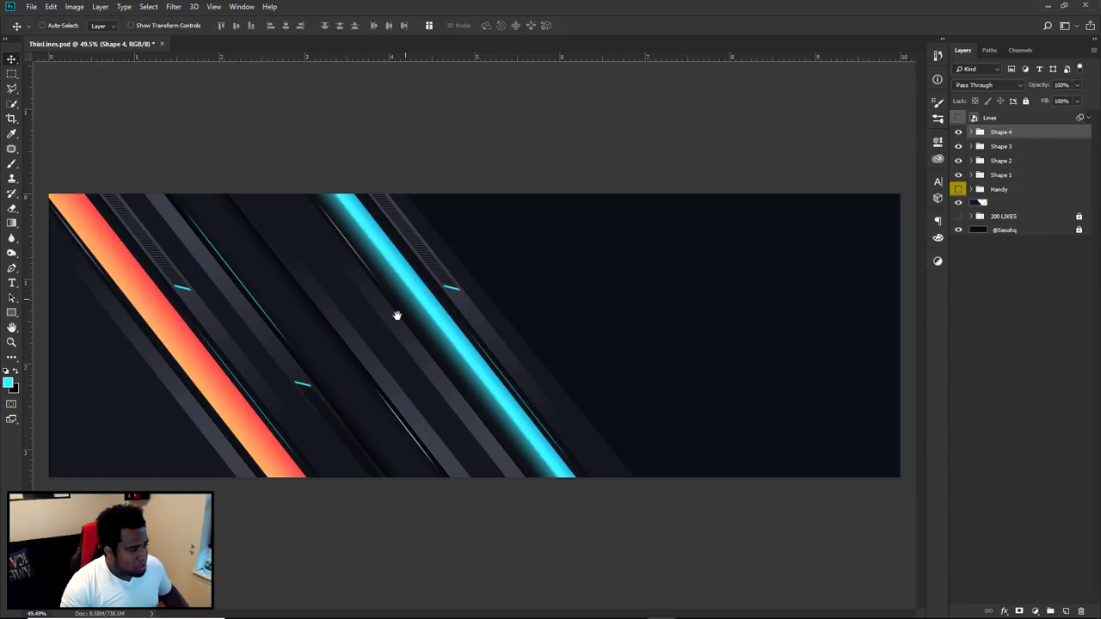
pyautogui.moveTo(591, 312); pyautogui.dragTo(175, 472)
pyautogui.scroll(5, 111, 388)
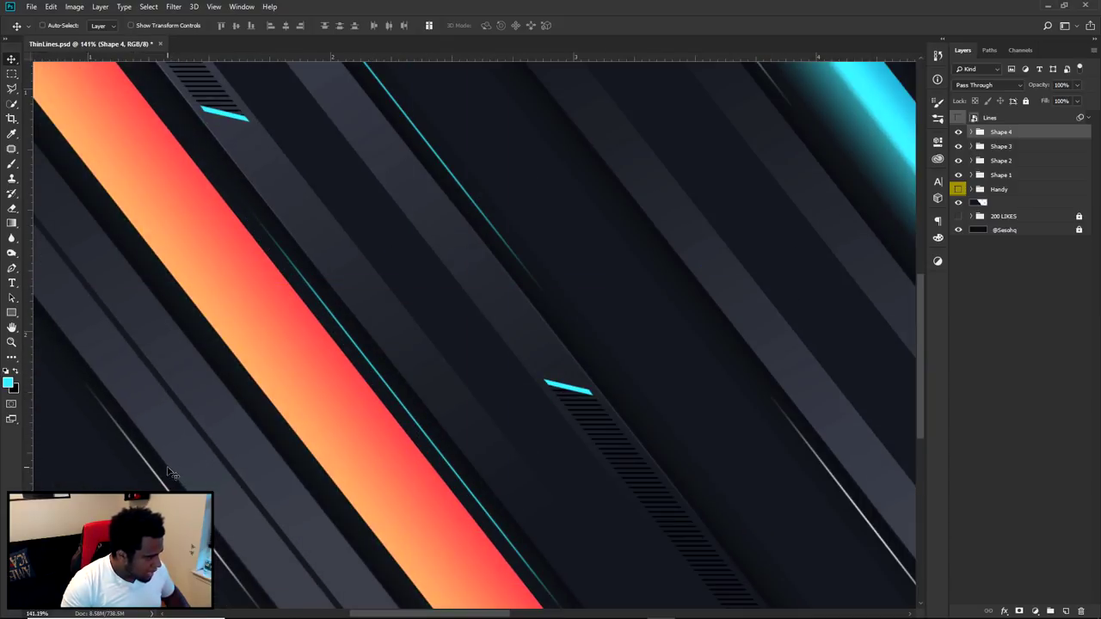
# Move the Shape 4 group up and right so its bars sit closer to the orange bar
pyautogui.moveTo(258, 442); pyautogui.dragTo(410, 381)
pyautogui.scroll(-3, 340, 446)
pyautogui.scroll(-2, 341, 444)
pyautogui.scroll(3, 368, 467)
pyautogui.scroll(-2, 361, 391)
pyautogui.scroll(-1, 361, 389)
pyautogui.scroll(4, 352, 381)
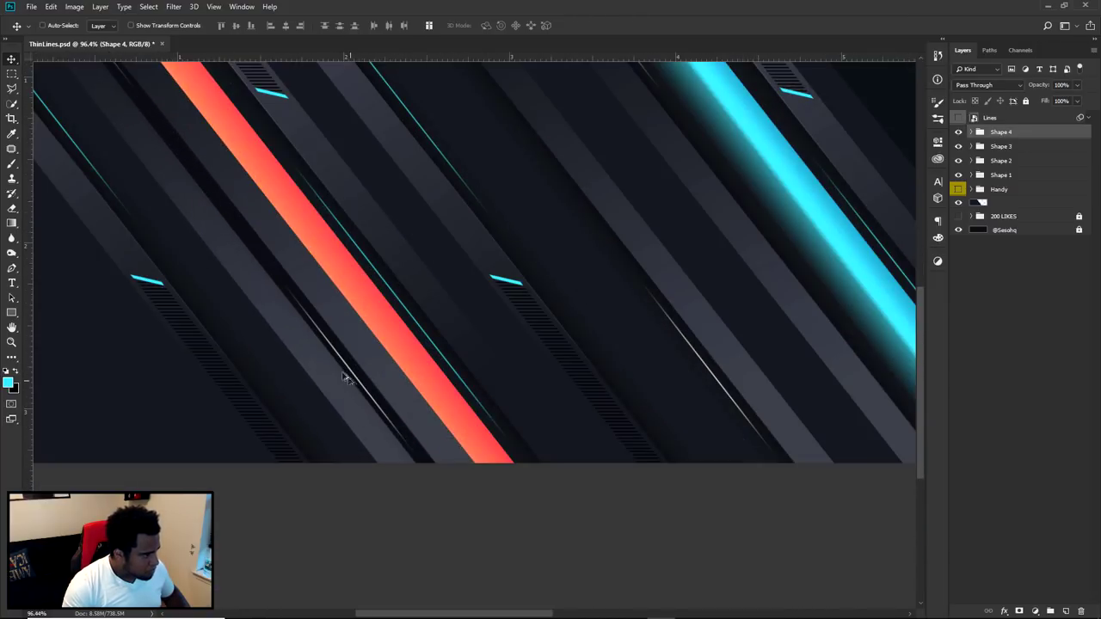
# Fine-tune the Shape 4 group's position so its strips meet the orange bar evenly from the banner's top to bottom edge
pyautogui.moveTo(313, 180); pyautogui.dragTo(309, 181)
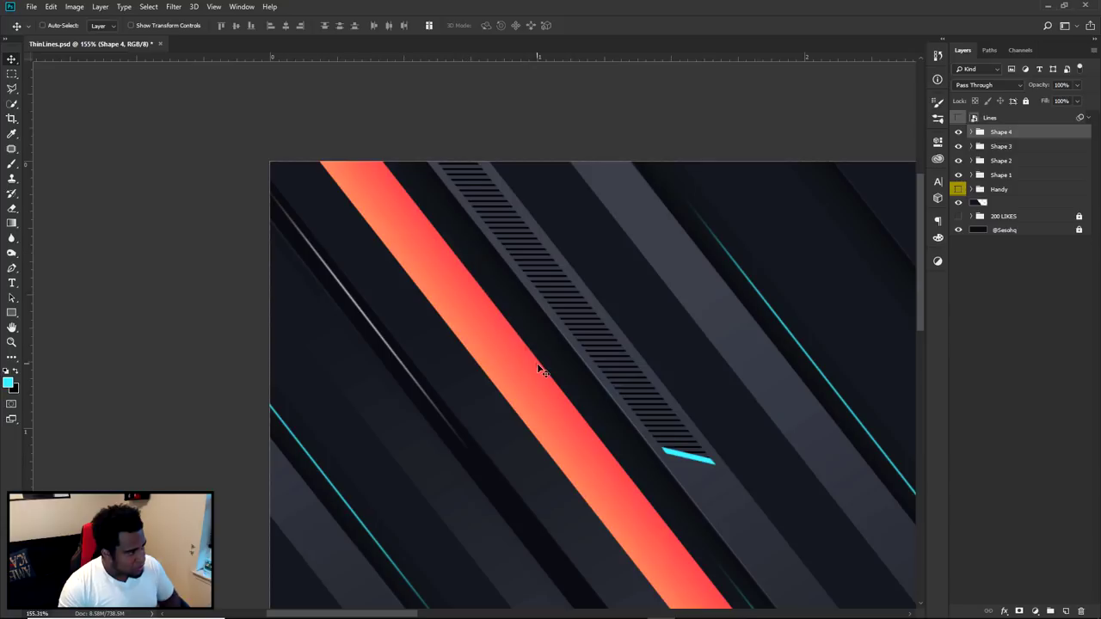
pyautogui.scroll(-3, 537, 363)
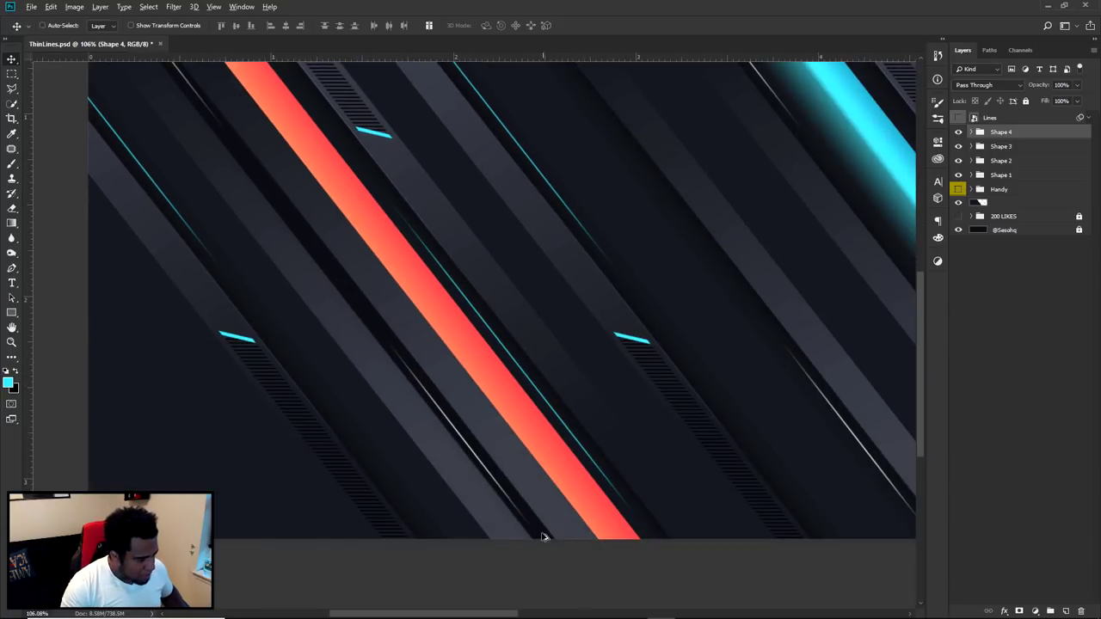
pyautogui.scroll(2, 543, 538)
pyautogui.scroll(-4, 545, 530)
pyautogui.scroll(5, 464, 438)
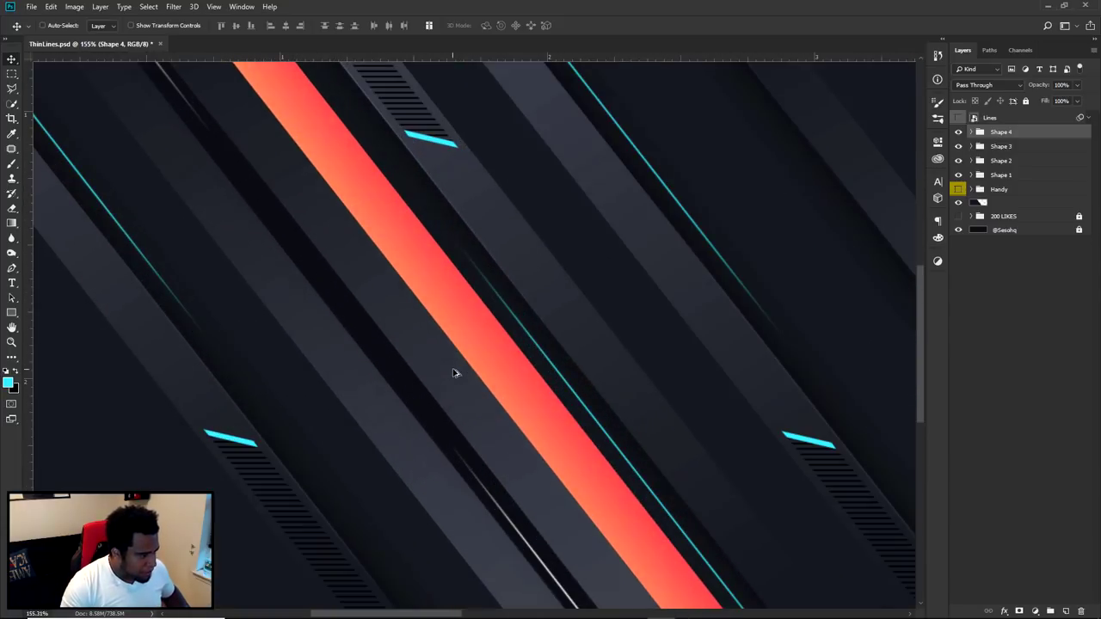
pyautogui.moveTo(459, 388)
pyautogui.mouseDown()
pyautogui.moveTo(482, 378)
pyautogui.moveTo(424, 384)
pyautogui.moveTo(456, 384)
pyautogui.mouseUp()
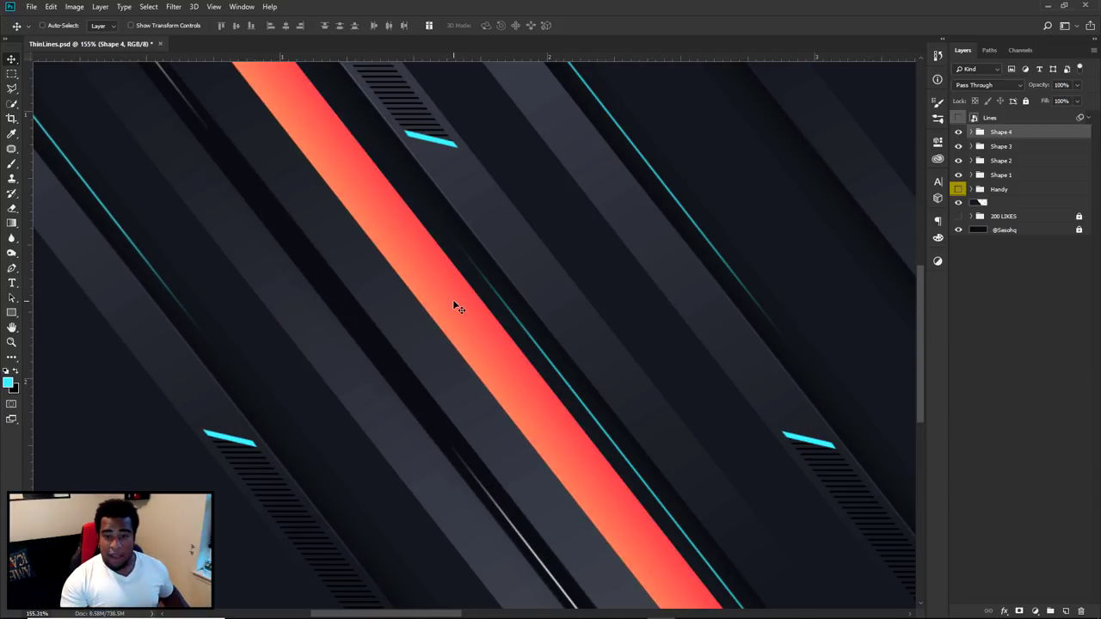
# Duplicate the Shape 1 group, place the copy in the banner's lower-left corner, and name it Shape 5
pyautogui.scroll(-3, 456, 308)
pyautogui.scroll(-2, 418, 260)
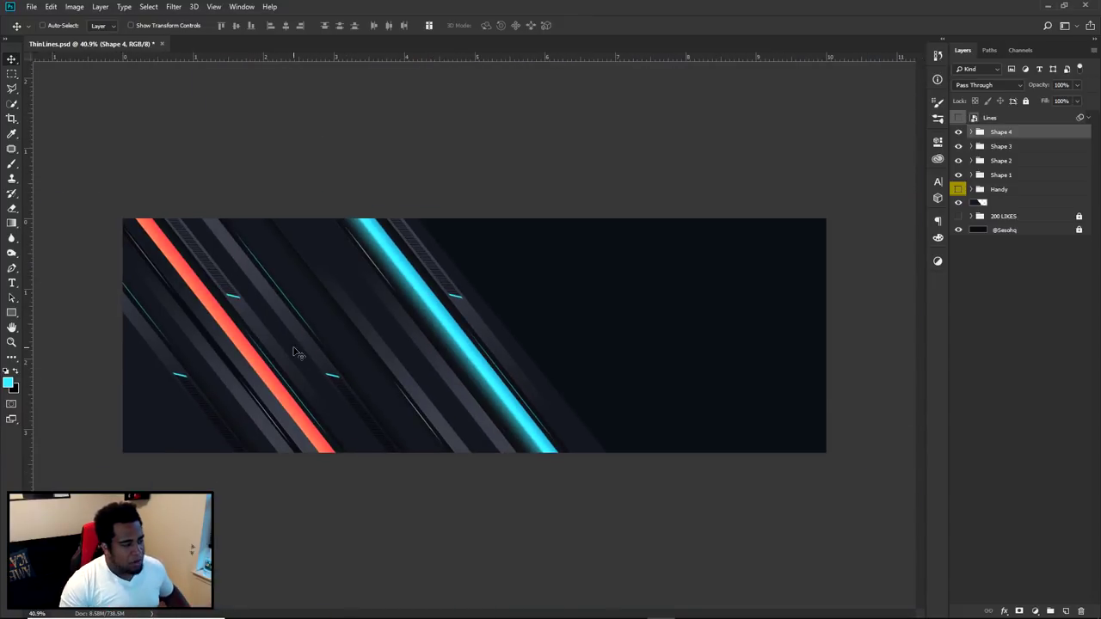
pyautogui.click(1002, 175)
pyautogui.moveTo(1002, 176); pyautogui.dragTo(1002, 129)
pyautogui.moveTo(645, 294); pyautogui.dragTo(274, 342)
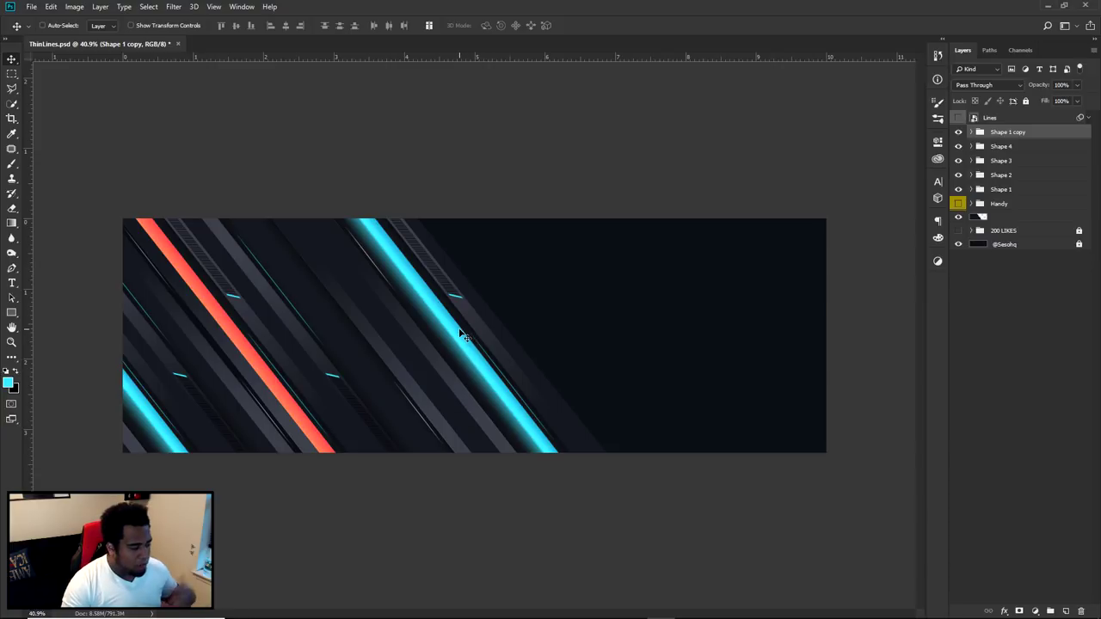
pyautogui.doubleClick(1011, 132)
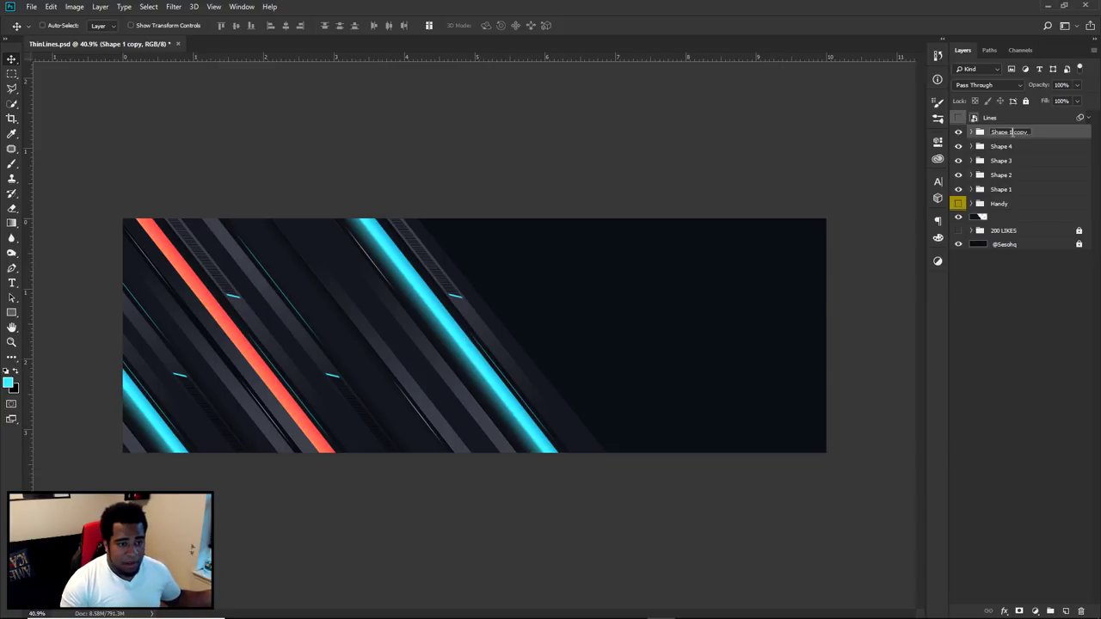
pyautogui.press('Return')
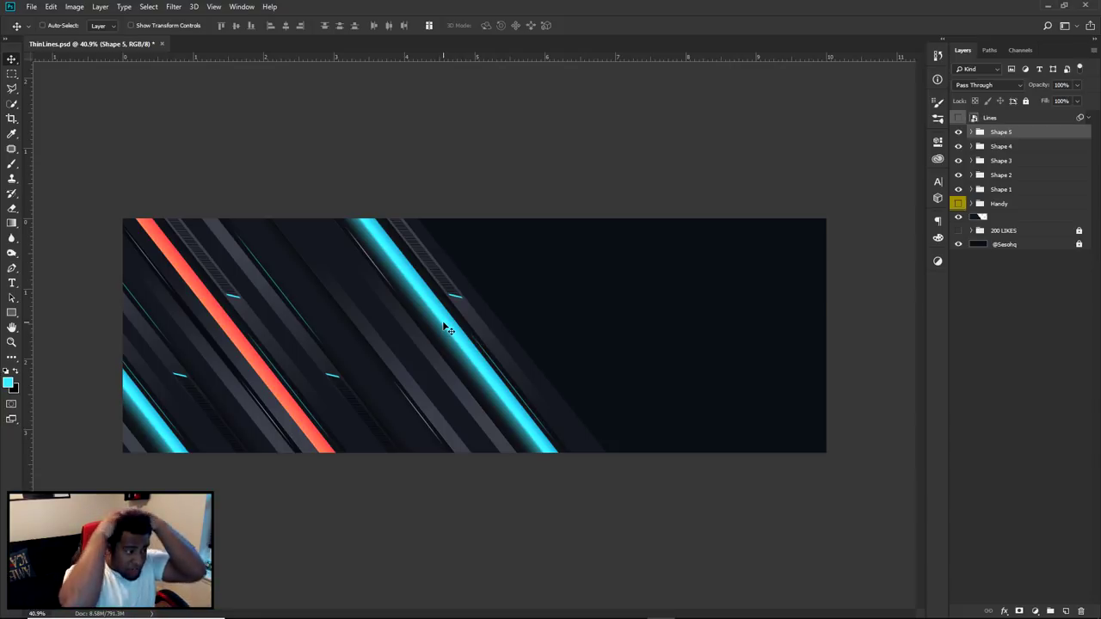
# Collapse the Shape 1 group and select the unnamed dark shape layer below the Handy group
pyautogui.moveTo(573, 425); pyautogui.dragTo(733, 366)
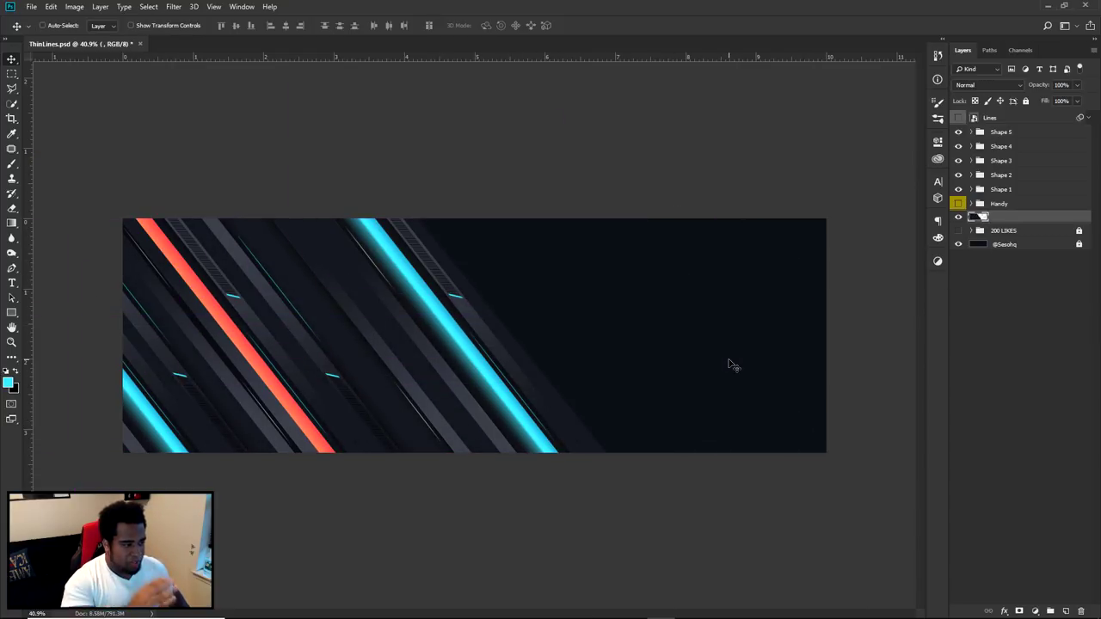
pyautogui.scroll(3, 437, 344)
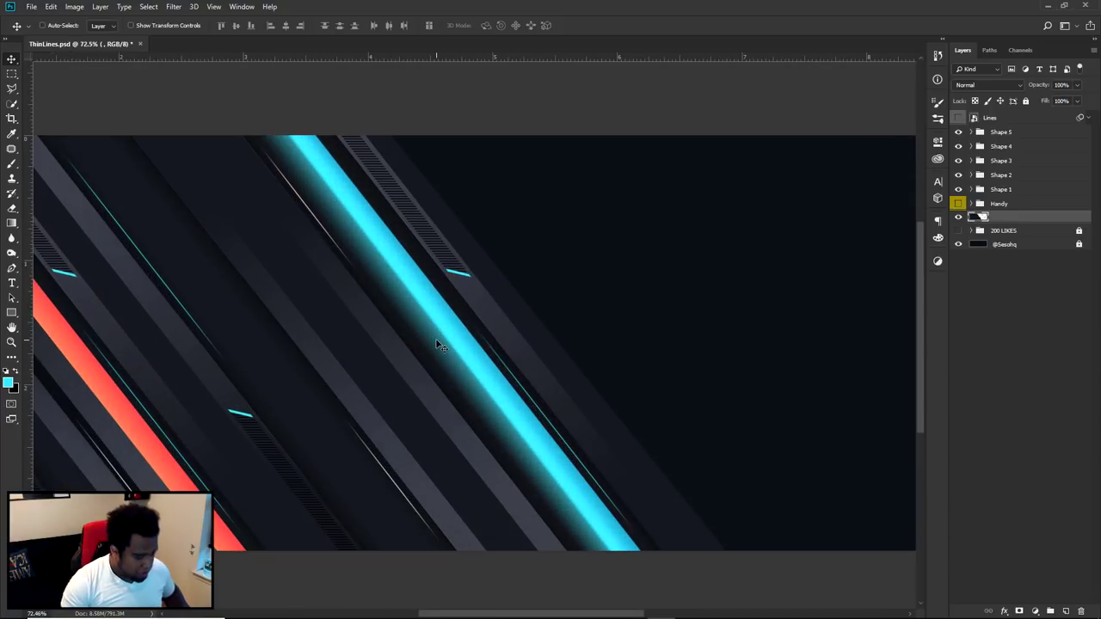
pyautogui.press('p')
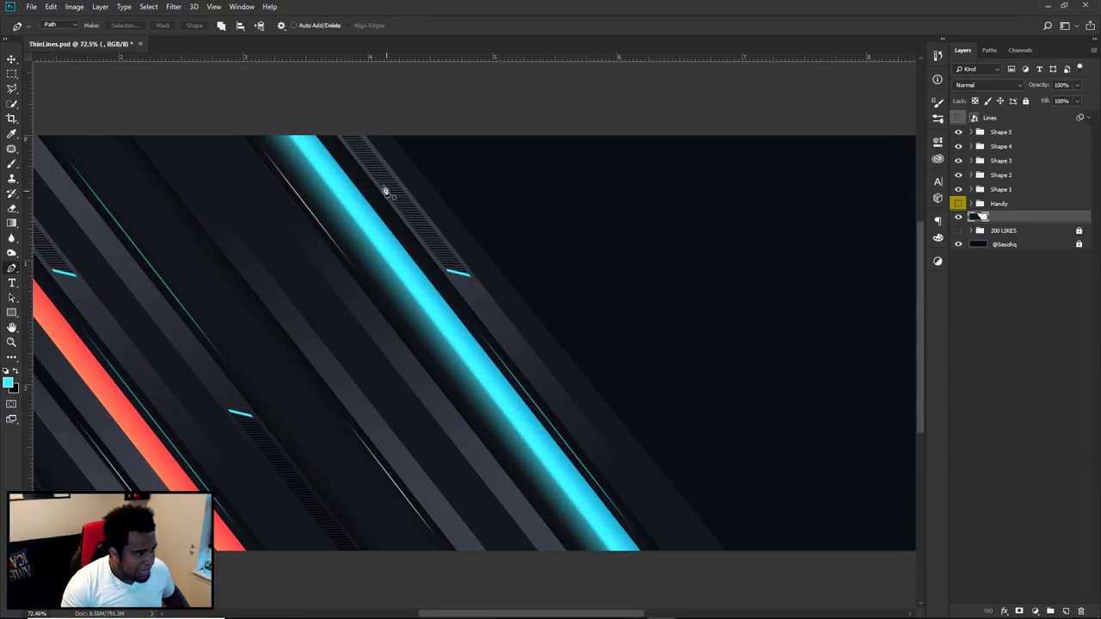
pyautogui.press('v')
pyautogui.keyDown('ctrl'); pyautogui.click(493, 319); pyautogui.keyUp('ctrl')
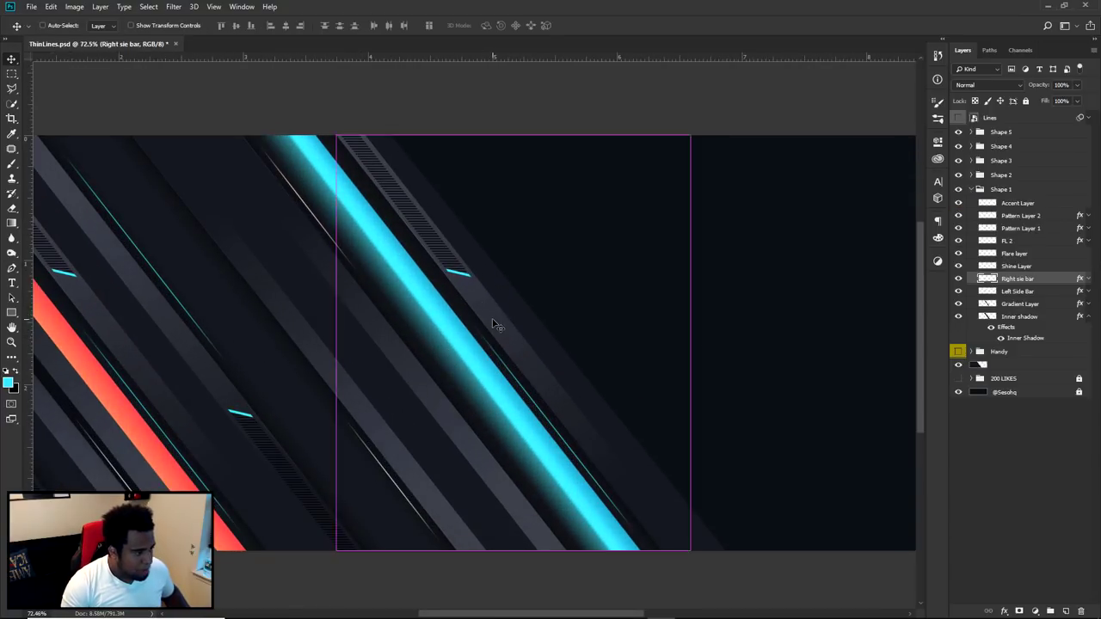
pyautogui.click(970, 189)
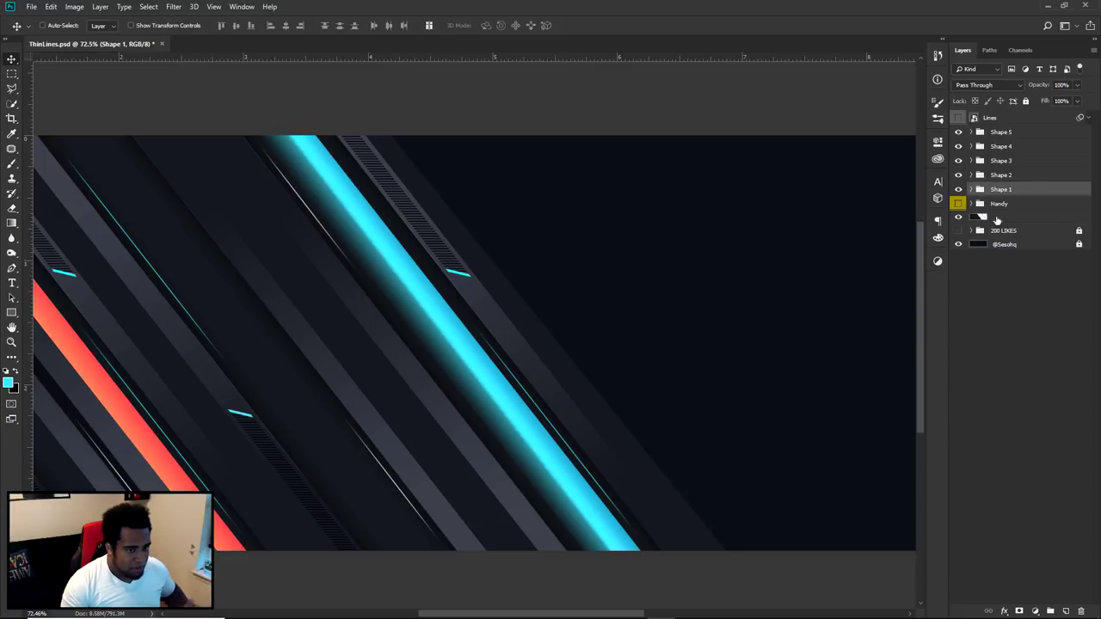
pyautogui.click(997, 217)
# Draw a closed Pen path around the dark shape's right edge, running diagonally beside the glowing cyan bar and past both canvas edges
pyautogui.press('p')
pyautogui.click(347, 134)
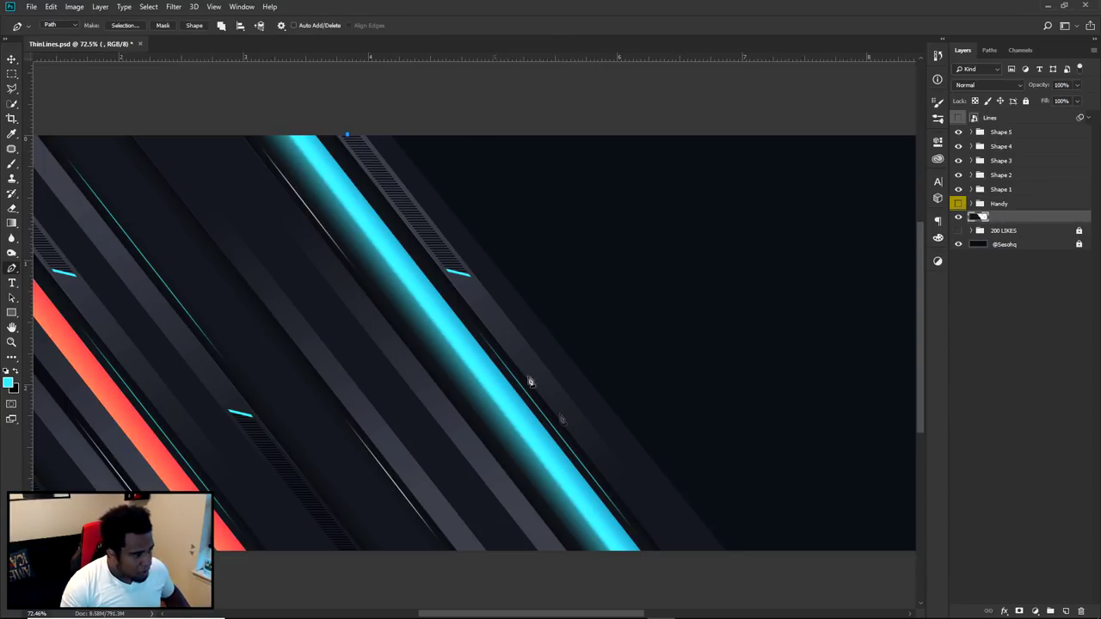
pyautogui.click(670, 559)
pyautogui.click(766, 558)
pyautogui.click(491, 68)
pyautogui.click(356, 103)
pyautogui.click(348, 136)
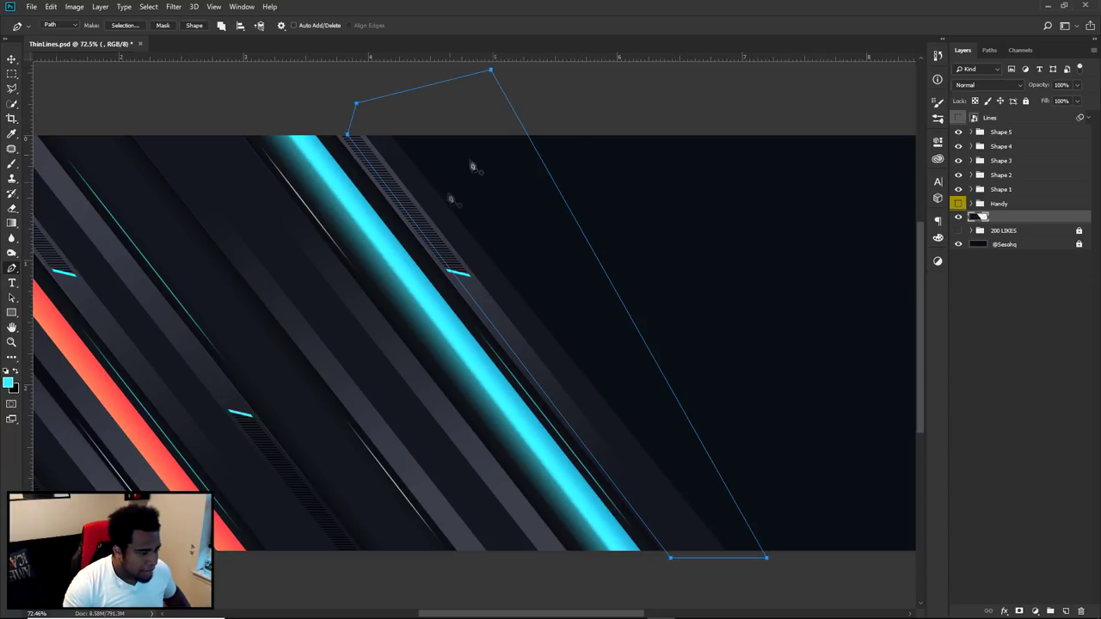
# Turn the path into a selection and copy that strip of the dark shape to a new layer with Layer Via Copy
pyautogui.rightClick(520, 244)
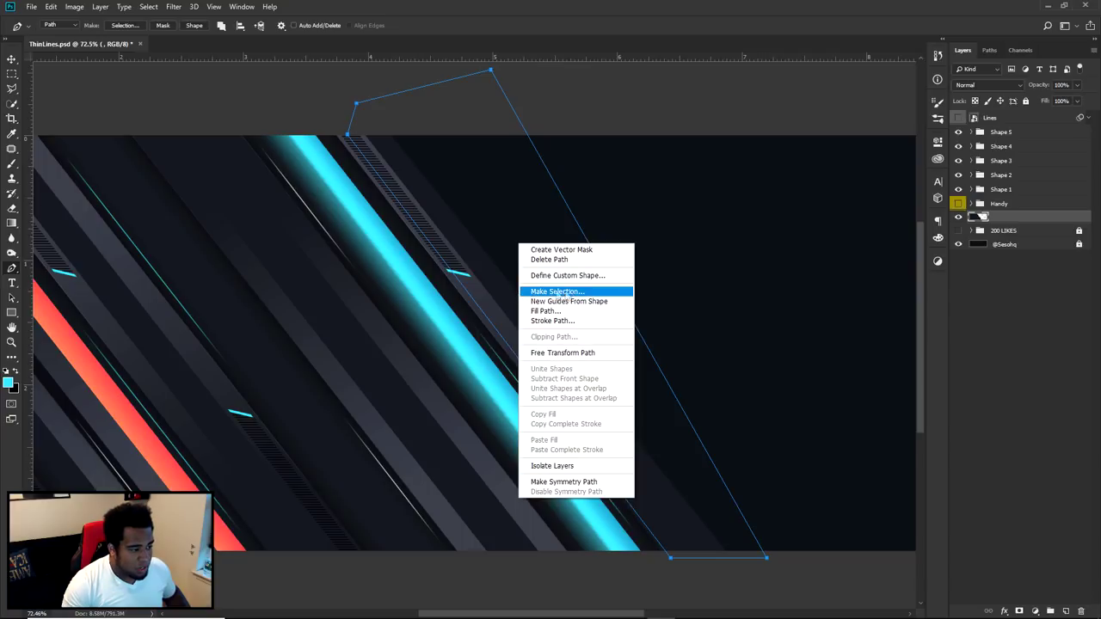
pyautogui.click(557, 293)
pyautogui.click(615, 177)
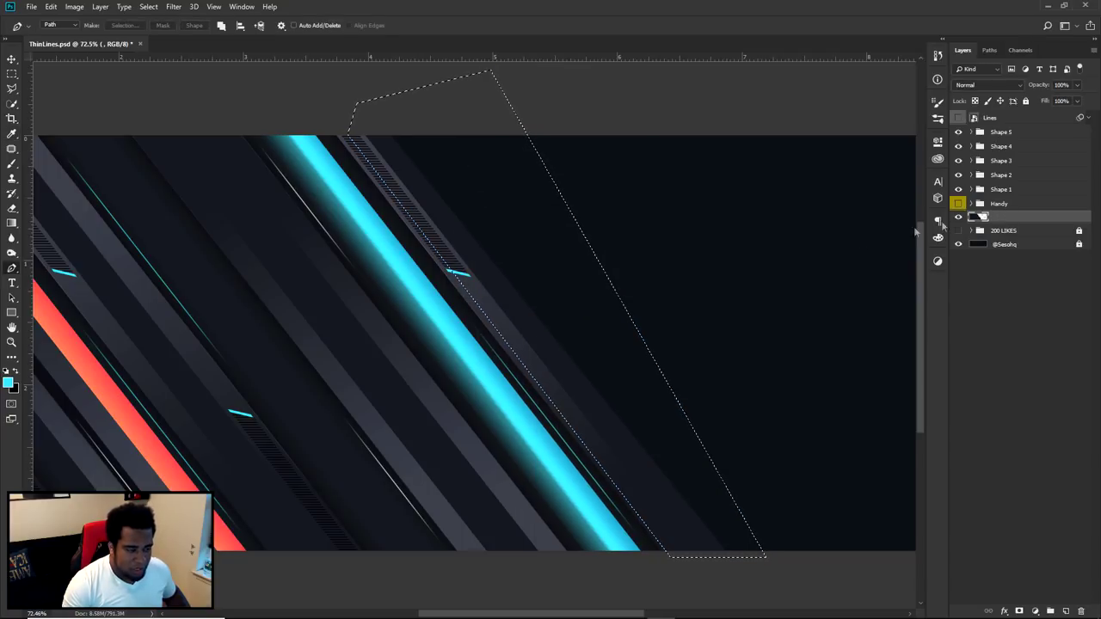
pyautogui.rightClick(505, 225)
pyautogui.press('Escape')
pyautogui.press('m')
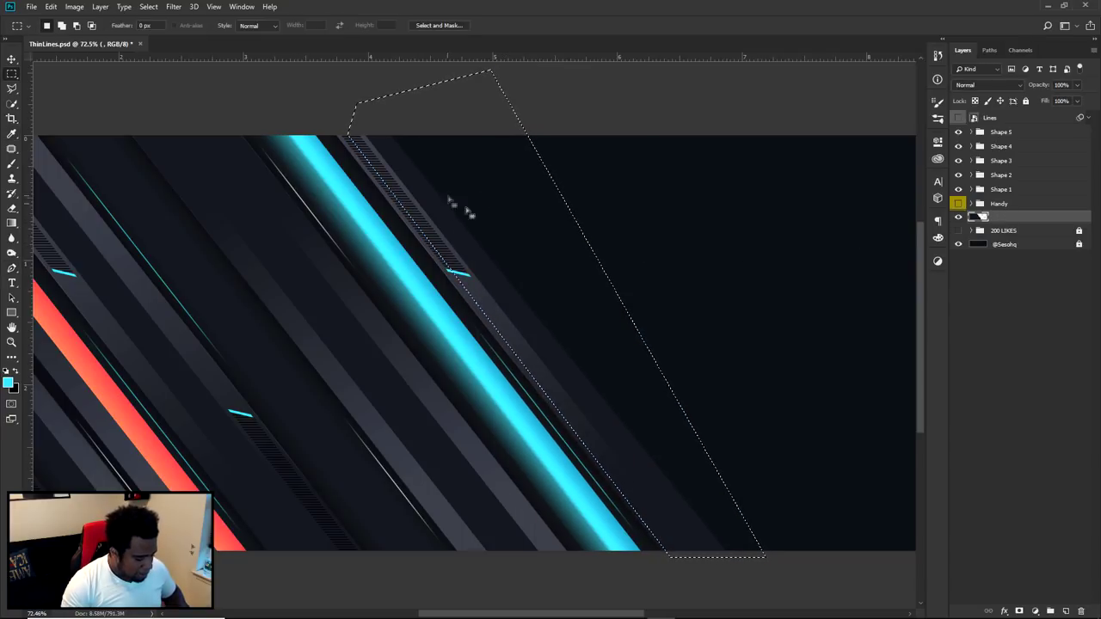
pyautogui.rightClick(505, 224)
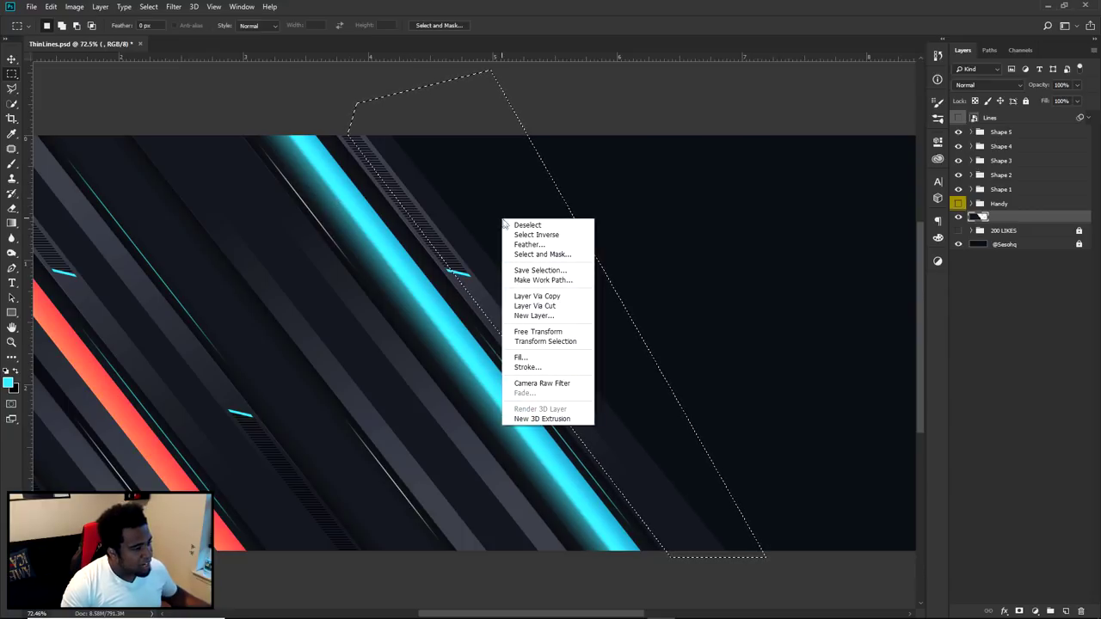
pyautogui.click(537, 296)
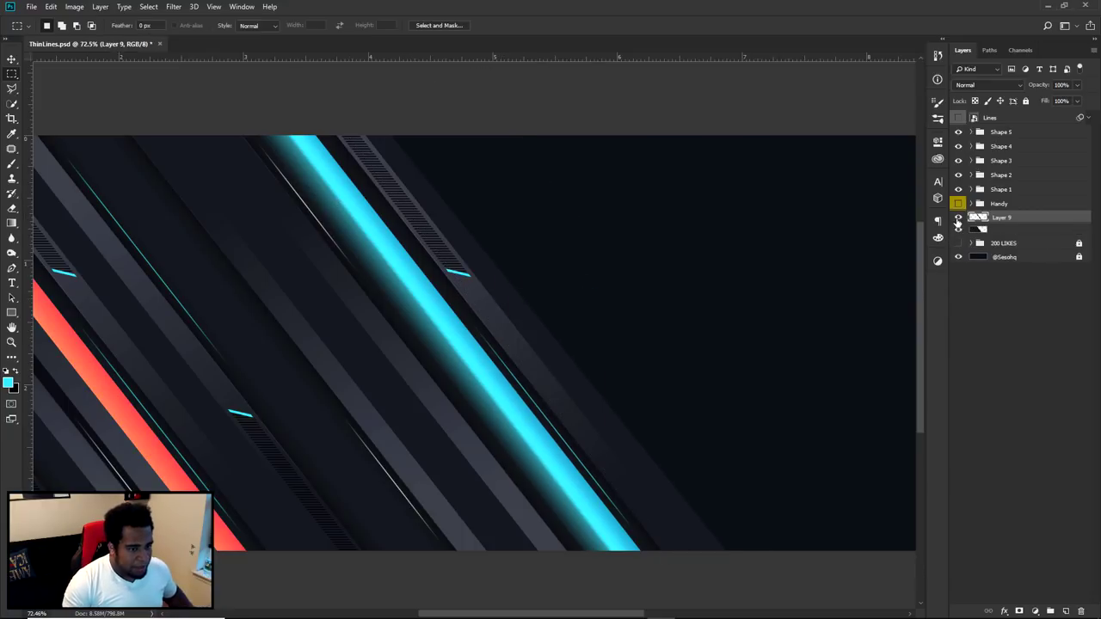
# Try moving the copied strip to the right across the banner
pyautogui.press('v')
pyautogui.moveTo(576, 332); pyautogui.dragTo(604, 331)
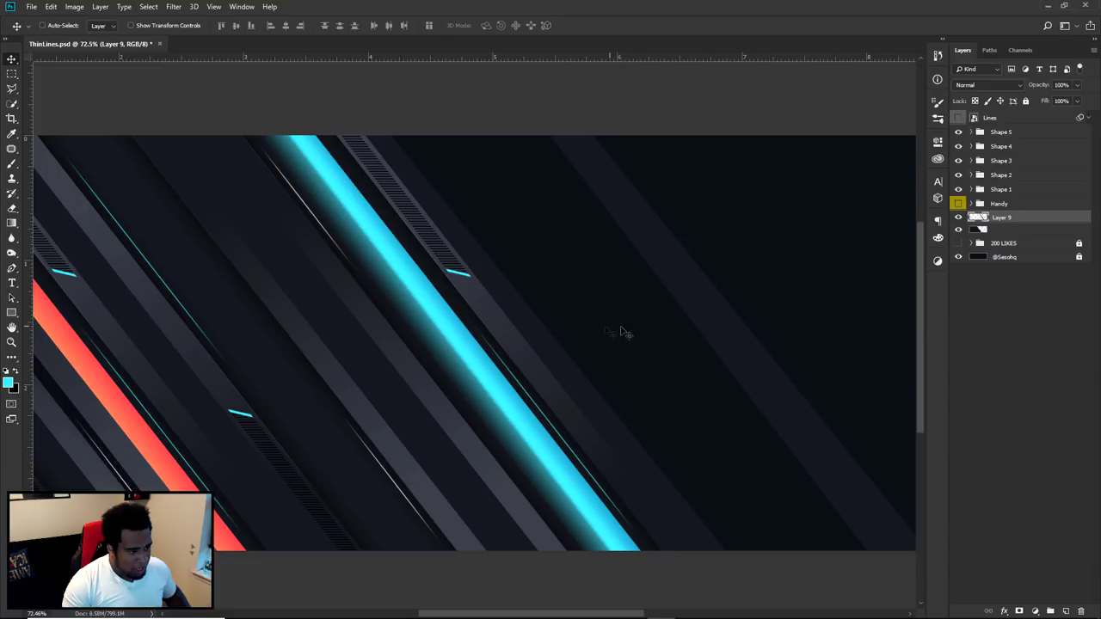
pyautogui.scroll(-3, 780, 388)
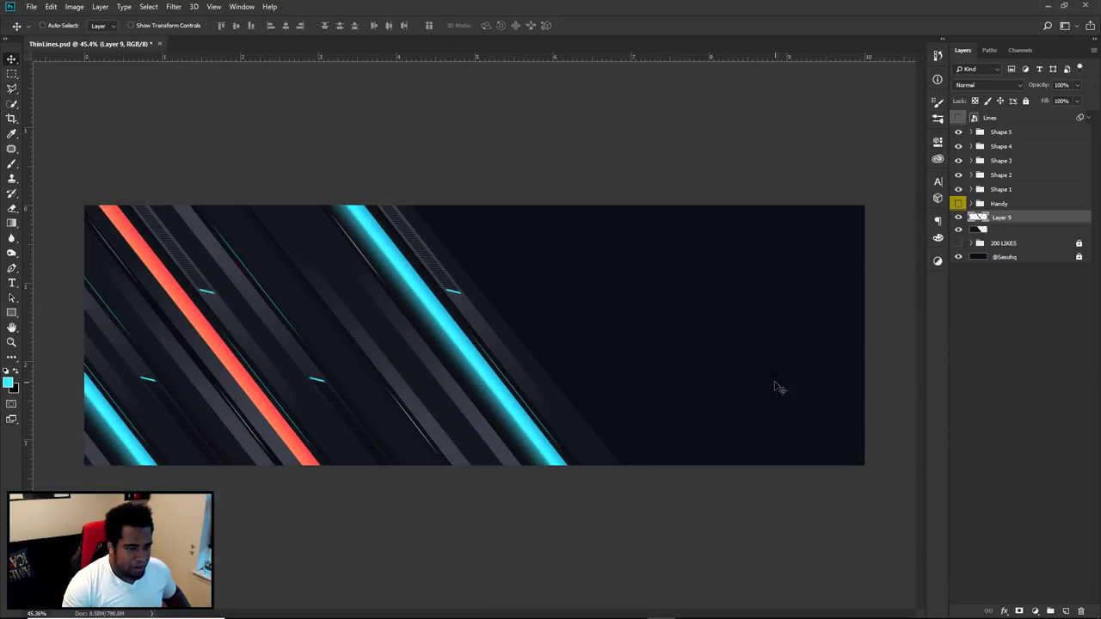
# Rename the copied strip's layer as Blue
pyautogui.doubleClick(1003, 217)
pyautogui.write('Blue')
pyautogui.press('Return')
# Apply a Color Overlay to the Blue layer, using the cyan sampled from the glowing bar
pyautogui.doubleClick(1025, 220)
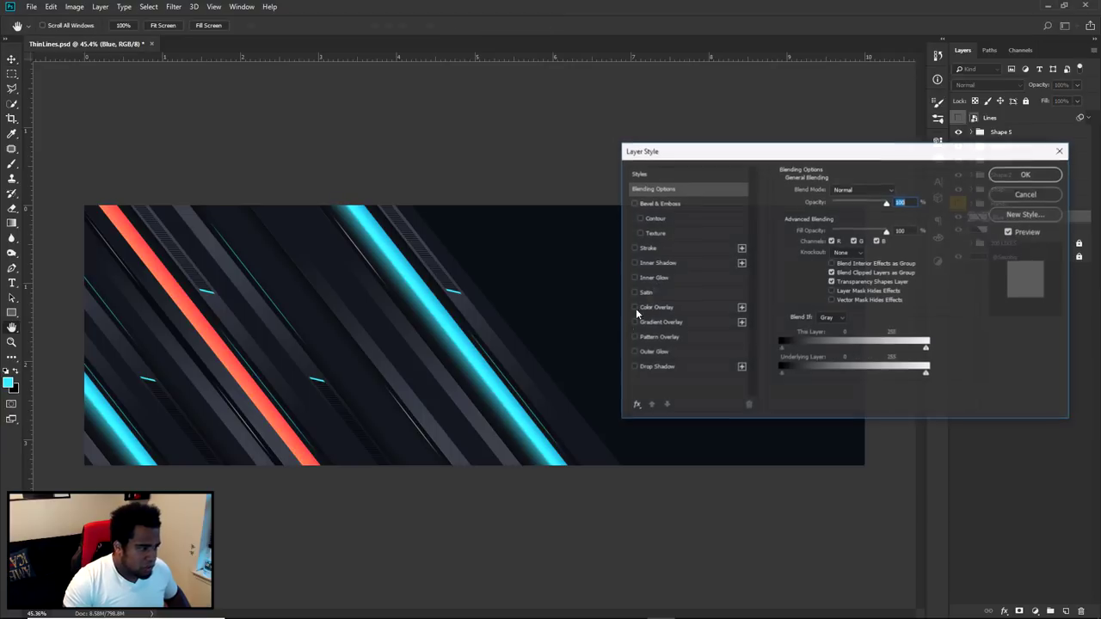
pyautogui.click(658, 307)
pyautogui.click(897, 190)
pyautogui.click(250, 376)
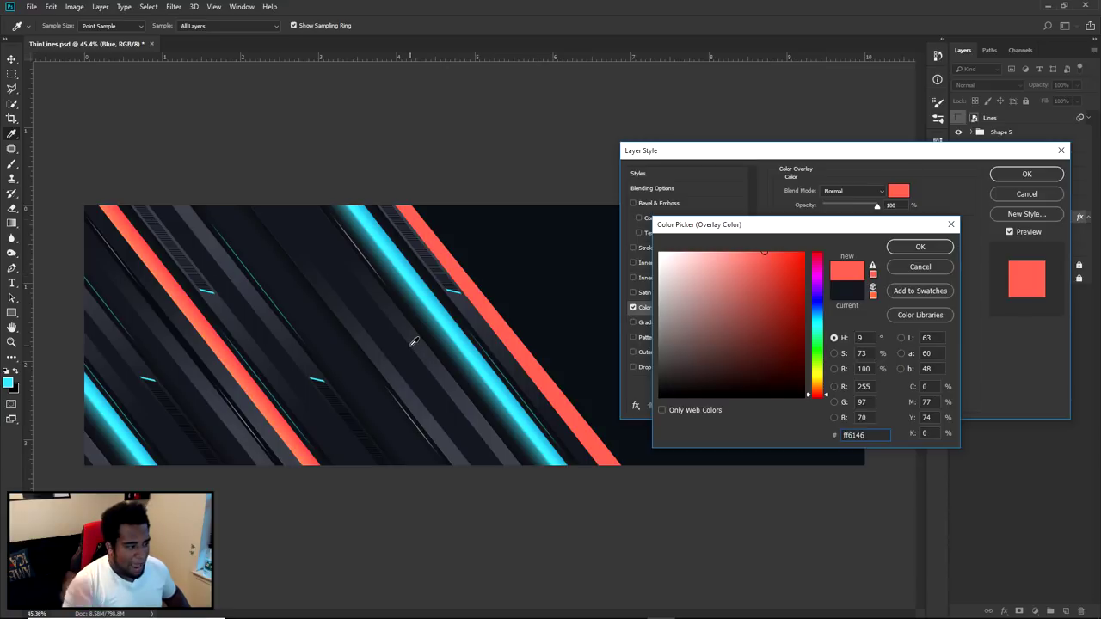
pyautogui.click(440, 325)
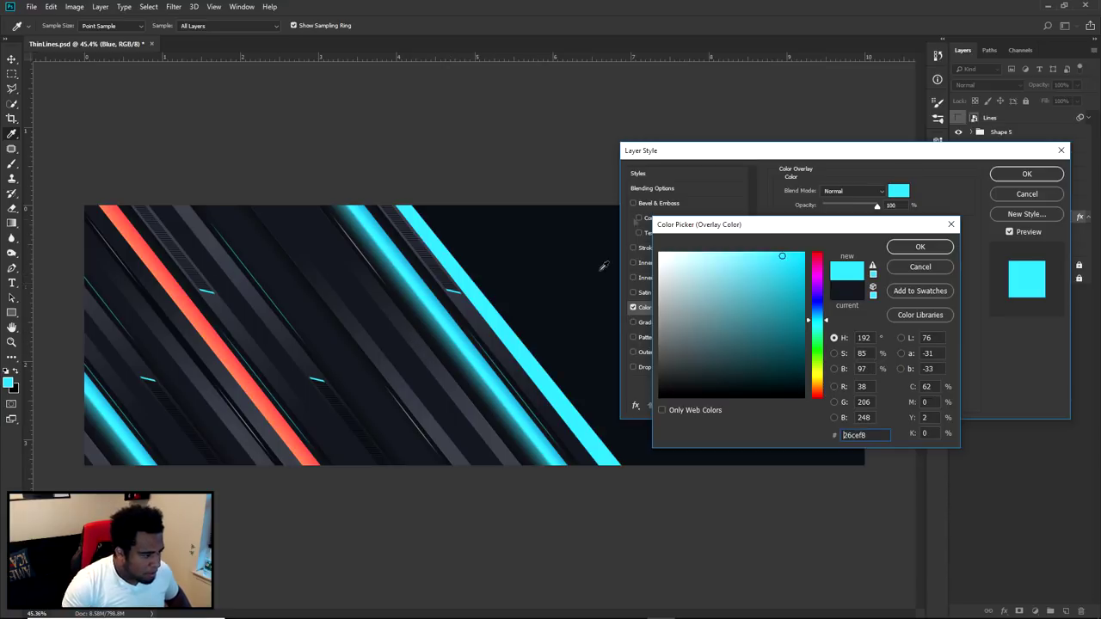
pyautogui.click(920, 247)
pyautogui.click(1026, 174)
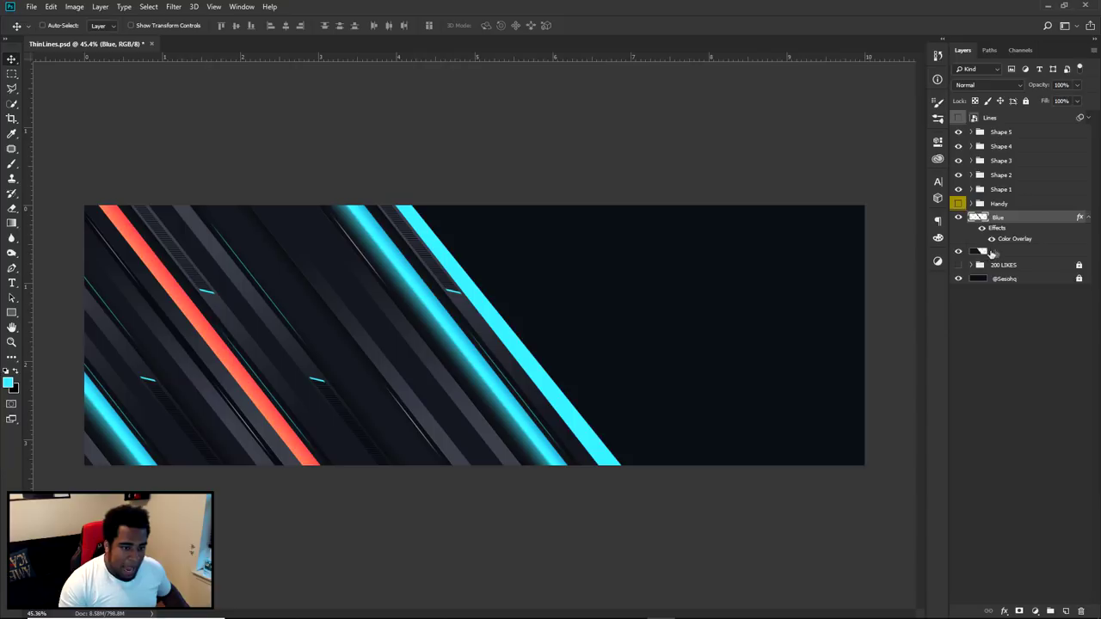
# Duplicate the unnamed dark shape layer below the original, shift the copy right past the Blue strip, and briefly compare with the Lines layer
pyautogui.click(992, 252)
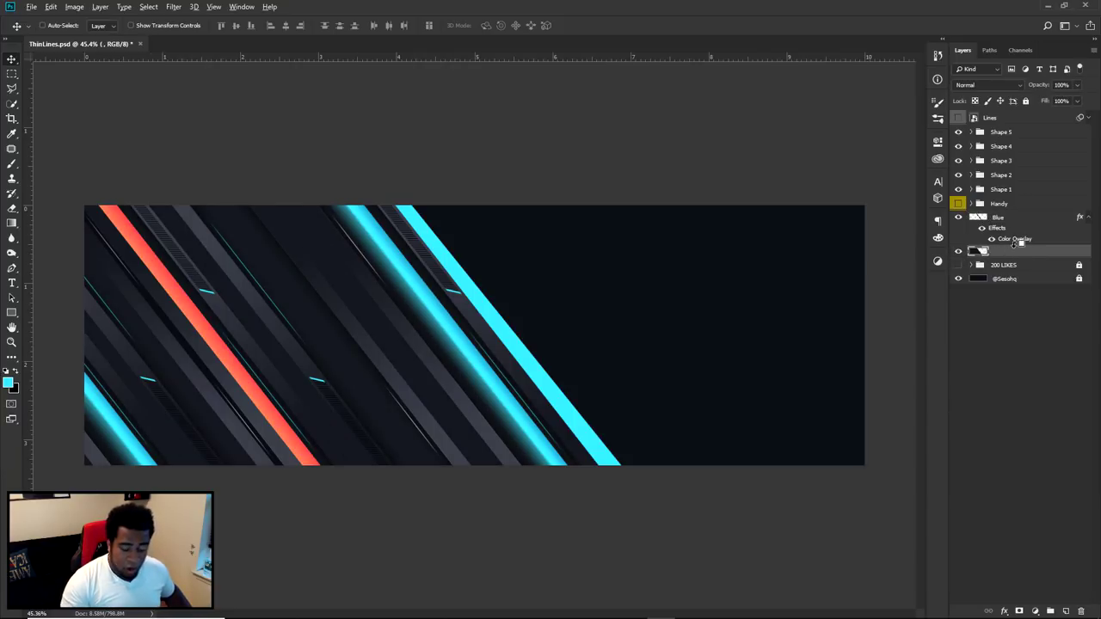
pyautogui.keyDown('alt'); pyautogui.moveTo(1016, 256); pyautogui.dragTo(1019, 264); pyautogui.keyUp('alt')
pyautogui.moveTo(352, 364); pyautogui.dragTo(498, 376)
pyautogui.click(958, 117)
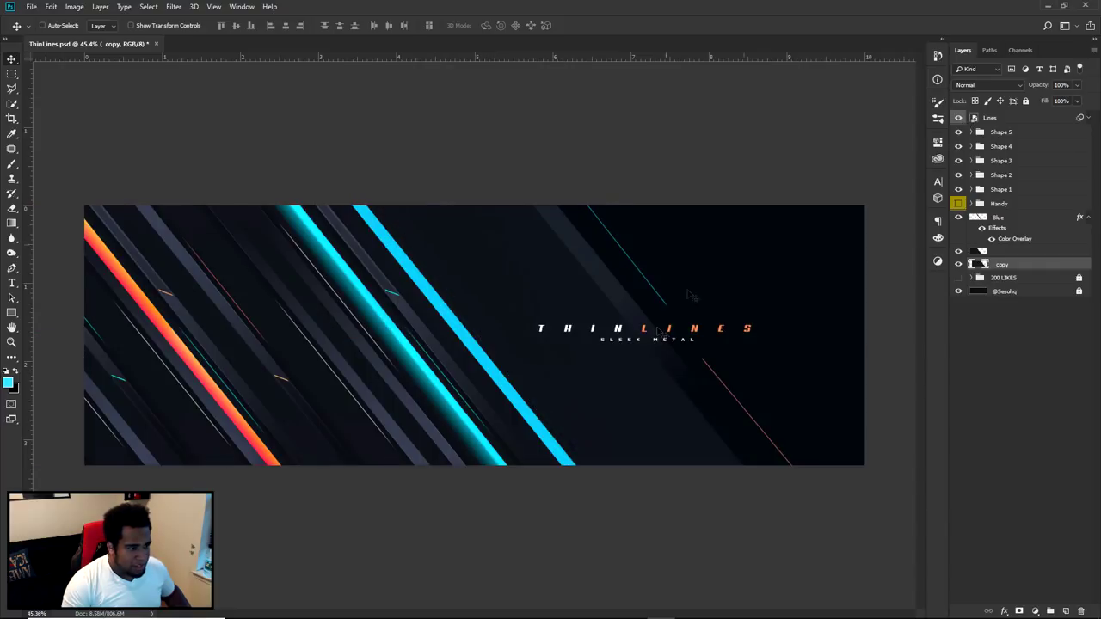
pyautogui.click(958, 118)
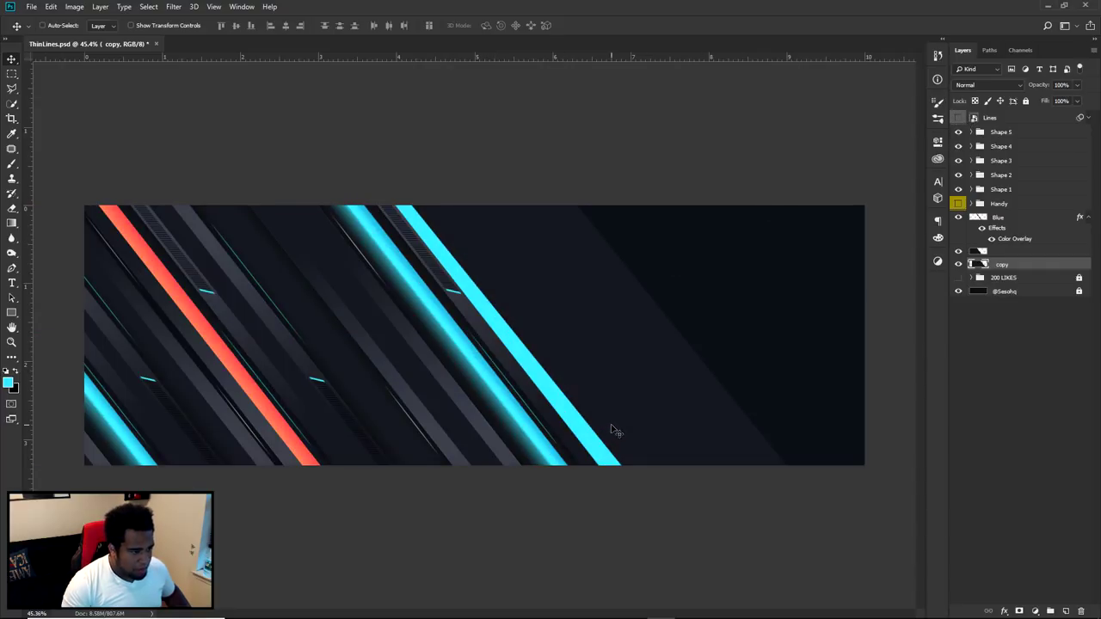
# Add the cyan title THINLINES in 9 pt Aero on the dark area beside the Blue strip, and move it slightly up and right
pyautogui.press('t')
pyautogui.click(661, 353)
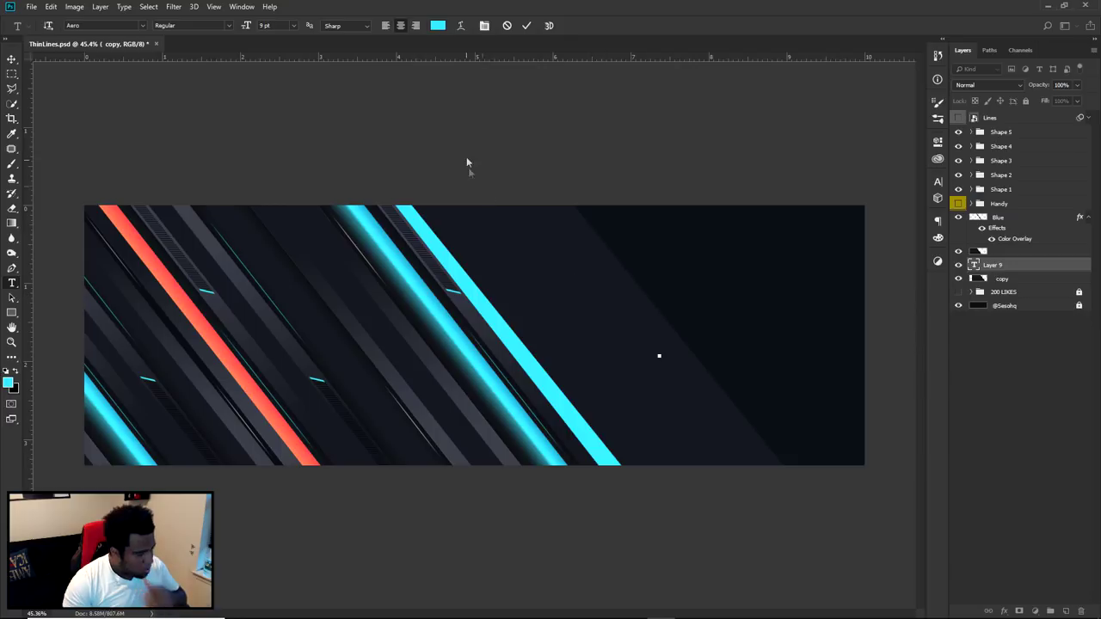
pyautogui.write('thinlines')
pyautogui.hotkey('ctrl', 'a')
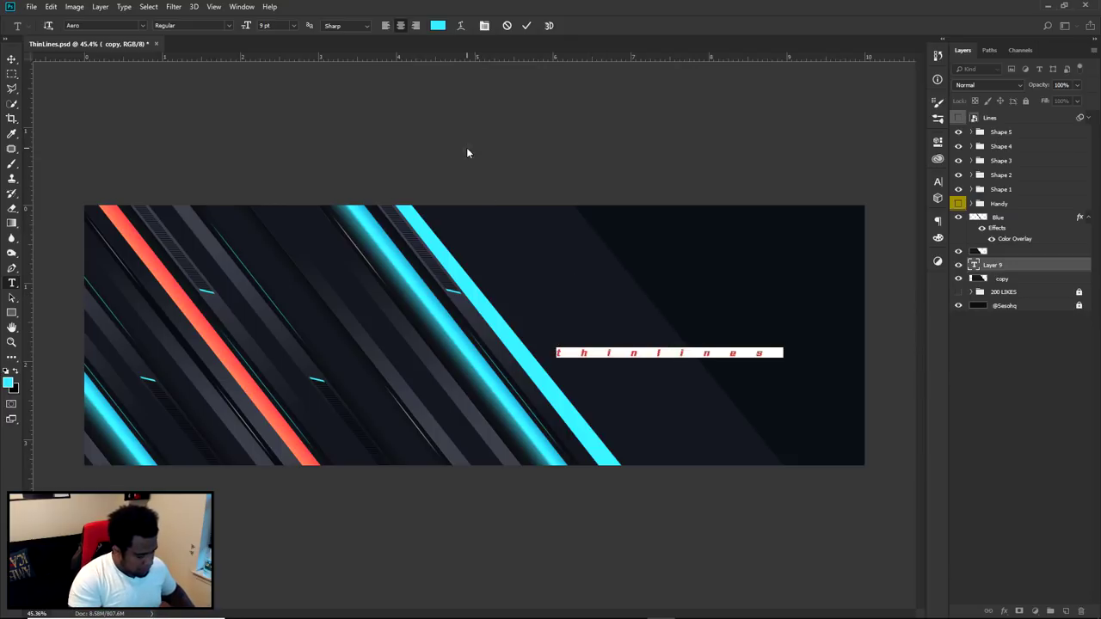
pyautogui.write('THIN')
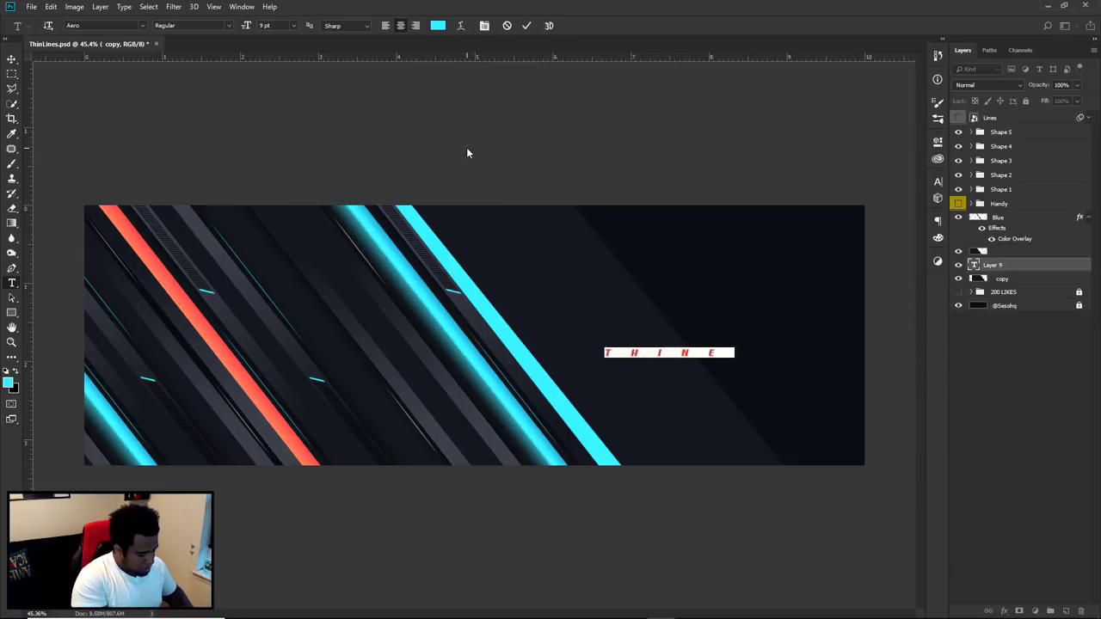
pyautogui.write('LINES')
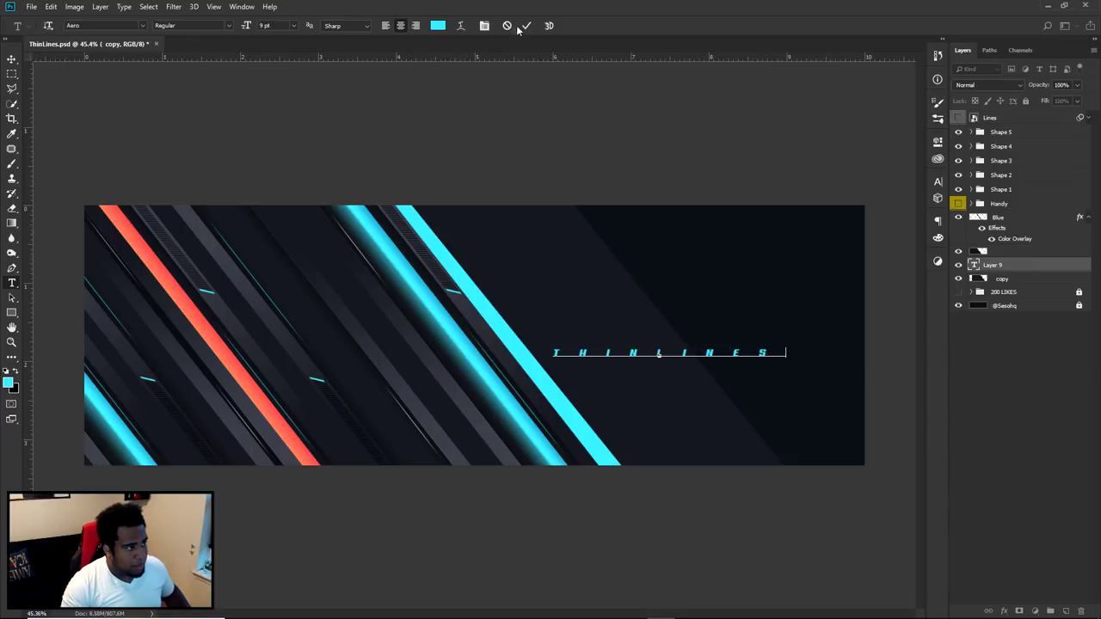
pyautogui.click(521, 30)
pyautogui.press('v')
pyautogui.moveTo(762, 381); pyautogui.dragTo(784, 359)
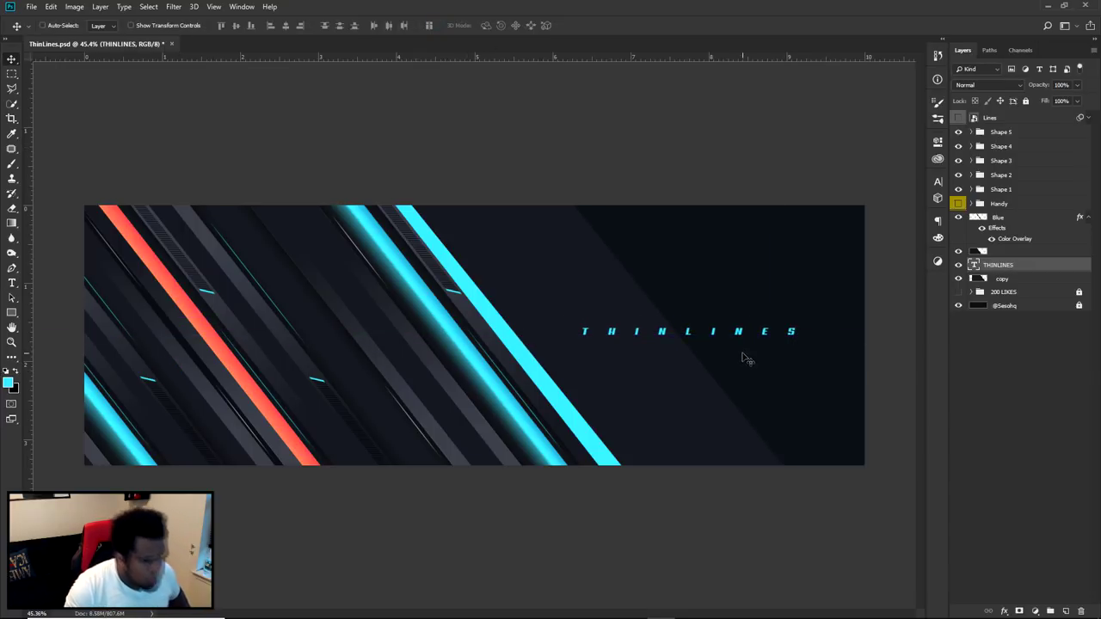
# Recolor the whole THINLINES title white (ffffff)
pyautogui.press('t')
pyautogui.click(684, 331)
pyautogui.hotkey('shift', 'End')
pyautogui.hotkey('ctrl', 'a')
pyautogui.click(438, 26)
pyautogui.click(660, 248)
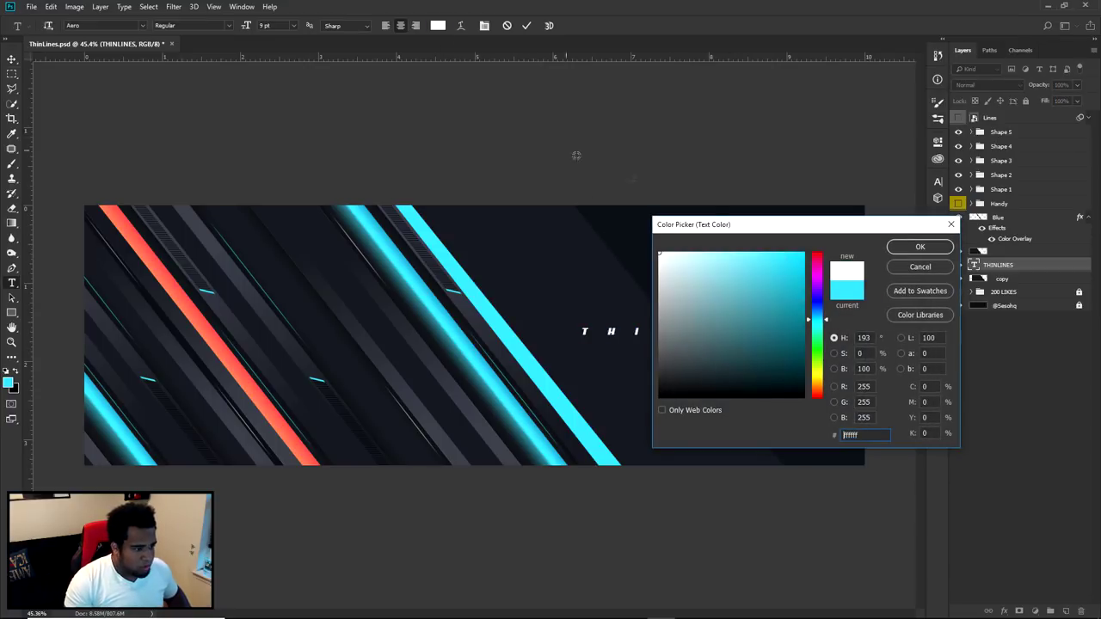
pyautogui.click(917, 246)
# Recolor the word LINES in the title with the red-orange ff5e45 sampled from the diagonal bar
pyautogui.moveTo(697, 331); pyautogui.dragTo(840, 322)
pyautogui.click(437, 24)
pyautogui.click(175, 296)
pyautogui.moveTo(752, 238); pyautogui.dragTo(713, 369)
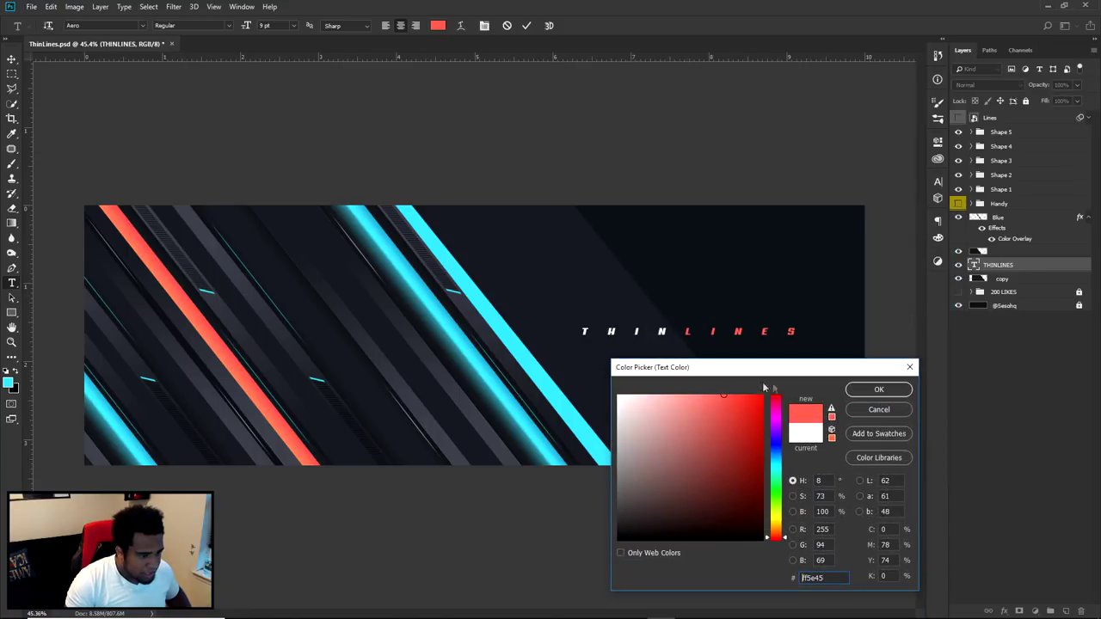
pyautogui.click(860, 391)
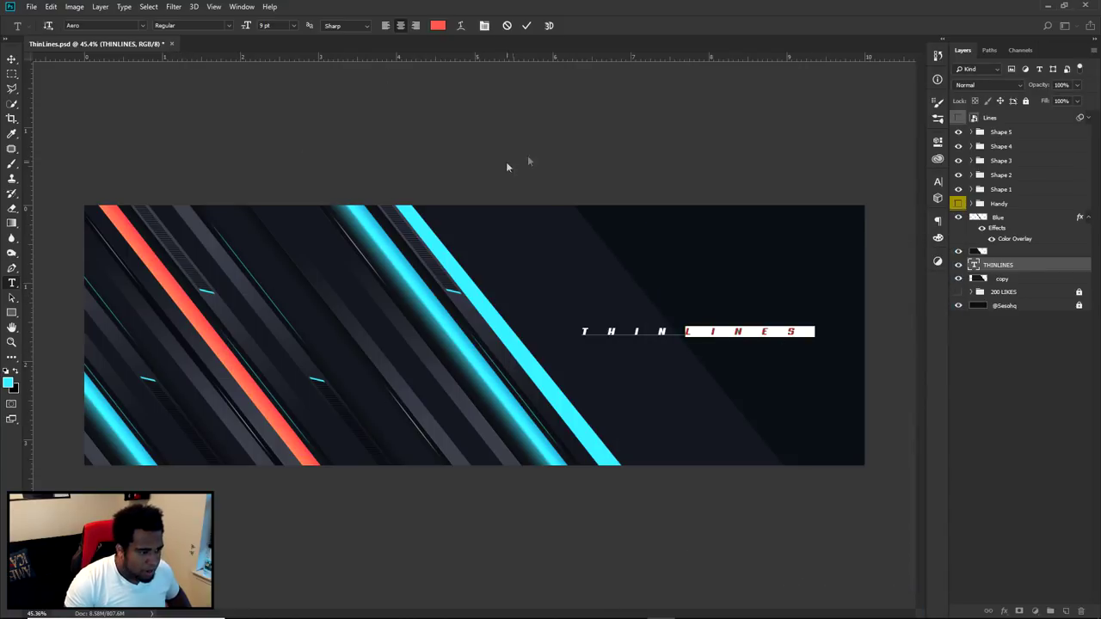
pyautogui.click(526, 25)
pyautogui.press('v')
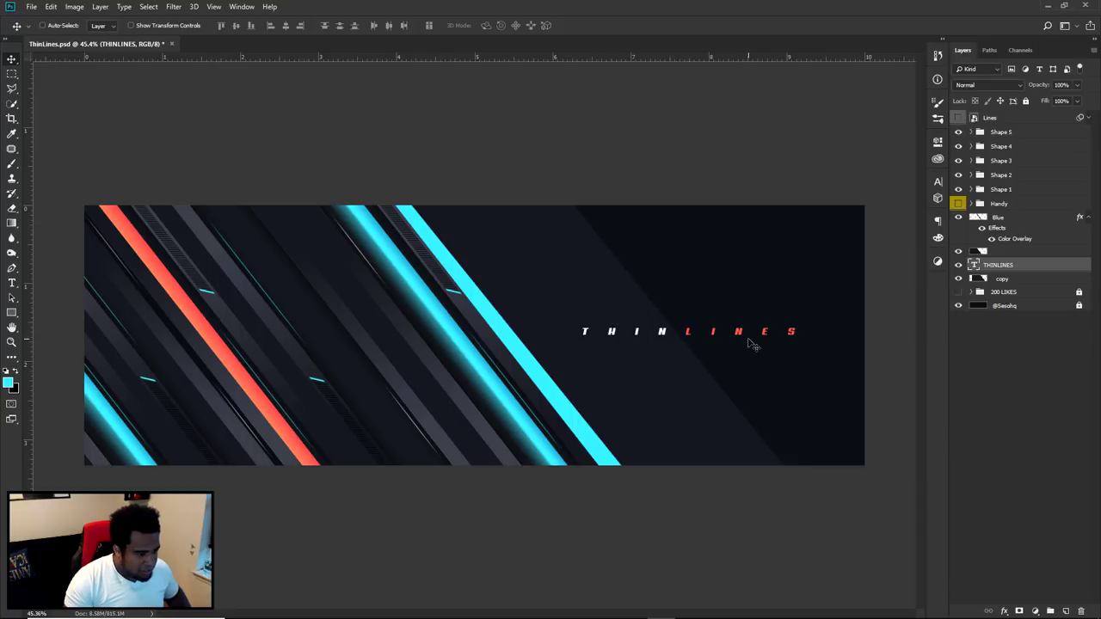
# Duplicate the THINLINES title just below itself and replace the copy's text with BANNER TUTORIAL
pyautogui.moveTo(755, 338); pyautogui.dragTo(751, 352)
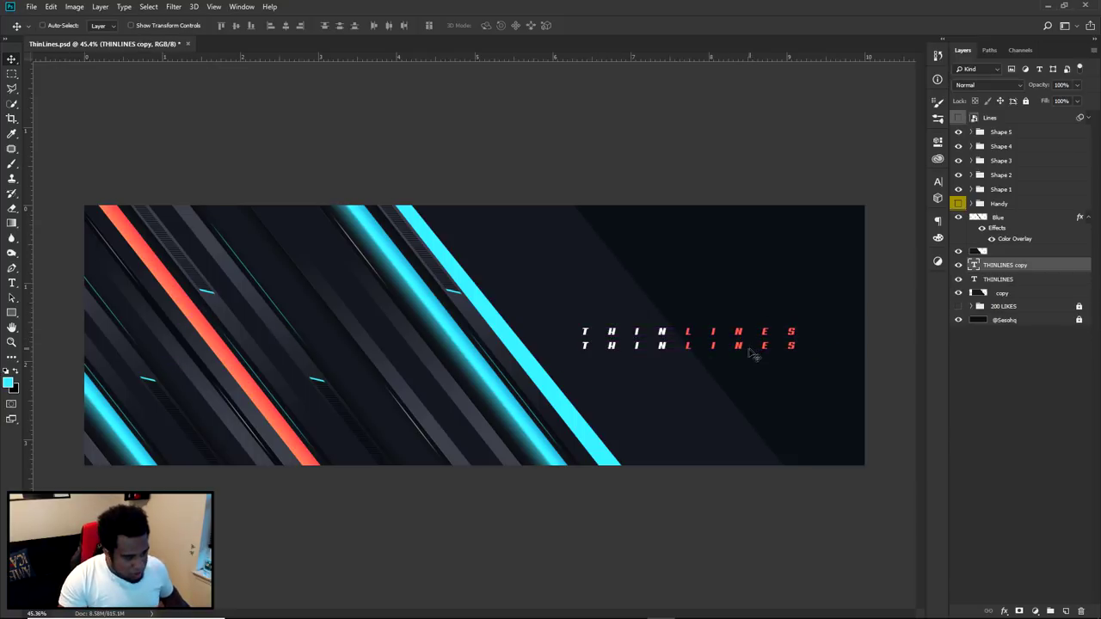
pyautogui.press('t')
pyautogui.click(745, 347)
pyautogui.hotkey('ctrl', 'a')
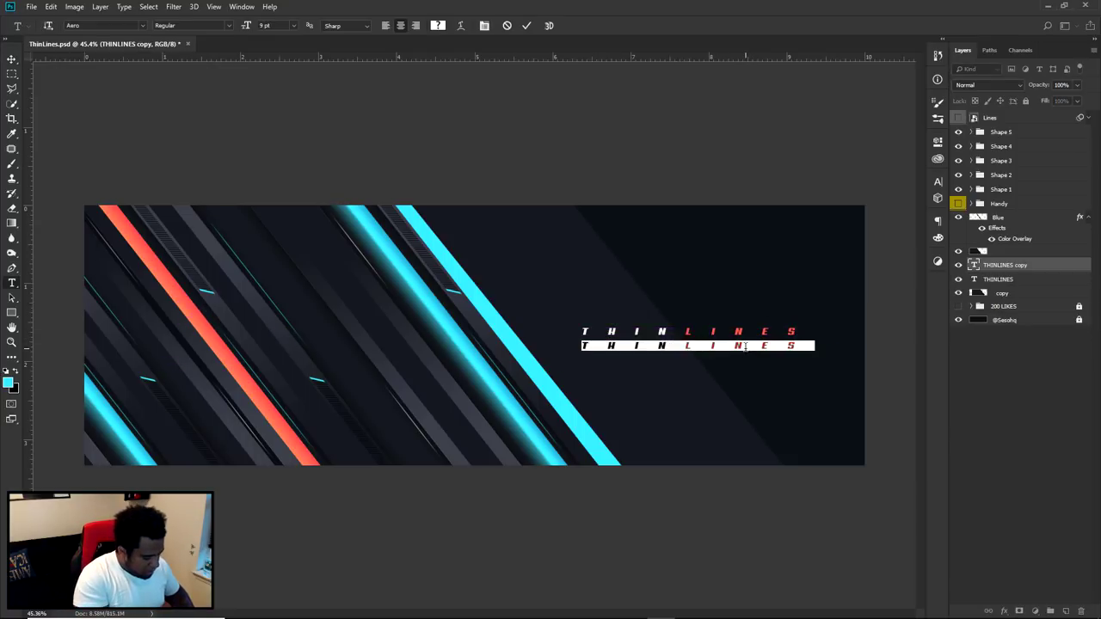
pyautogui.write('METAL')
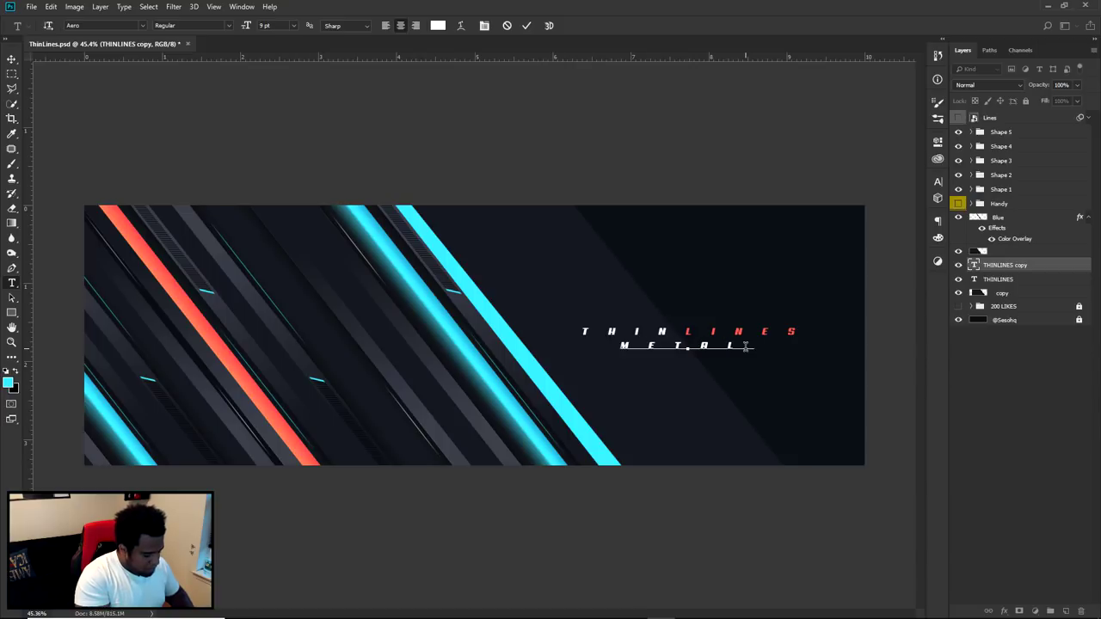
pyautogui.hotkey('ctrl', 'a')
pyautogui.write('BANNER TUTOR')
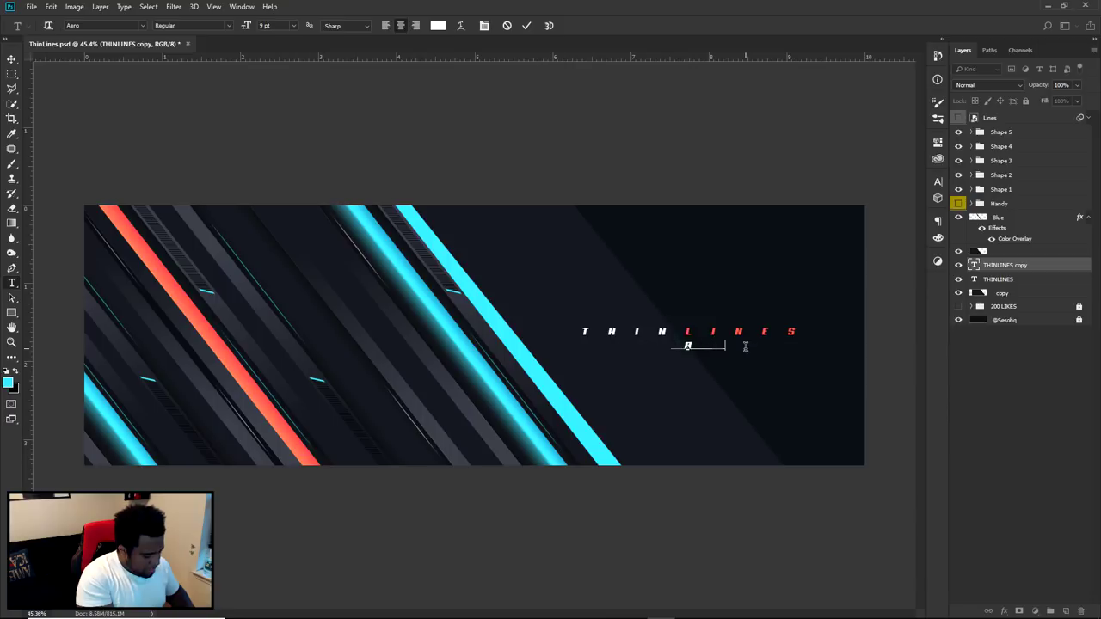
pyautogui.write('IA')
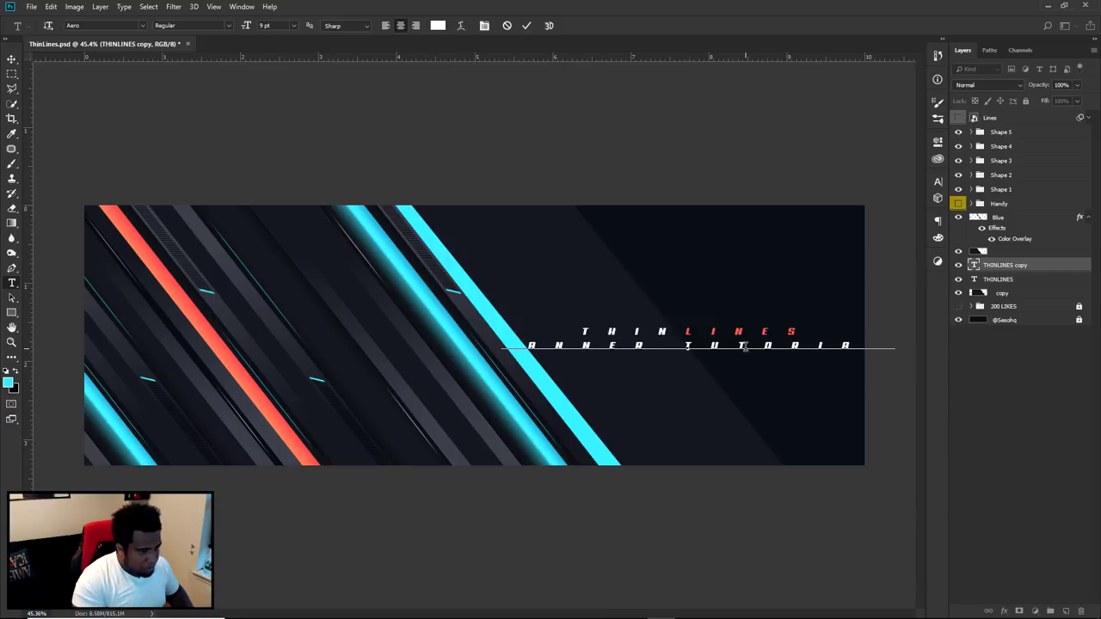
# Set the BANNER TUTORIAL text to the Closeness font at 4 pt
pyautogui.hotkey('shift', 'Home')
pyautogui.click(938, 181)
pyautogui.click(869, 196)
pyautogui.click(892, 224)
pyautogui.click(851, 213)
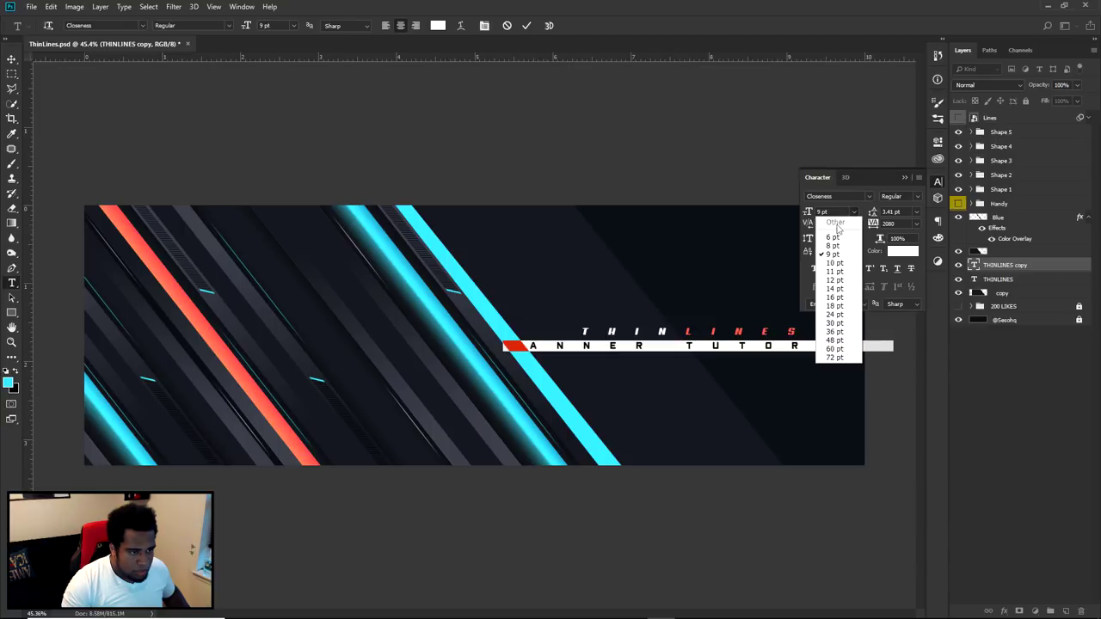
pyautogui.click(832, 237)
pyautogui.write('4')
pyautogui.press('Return')
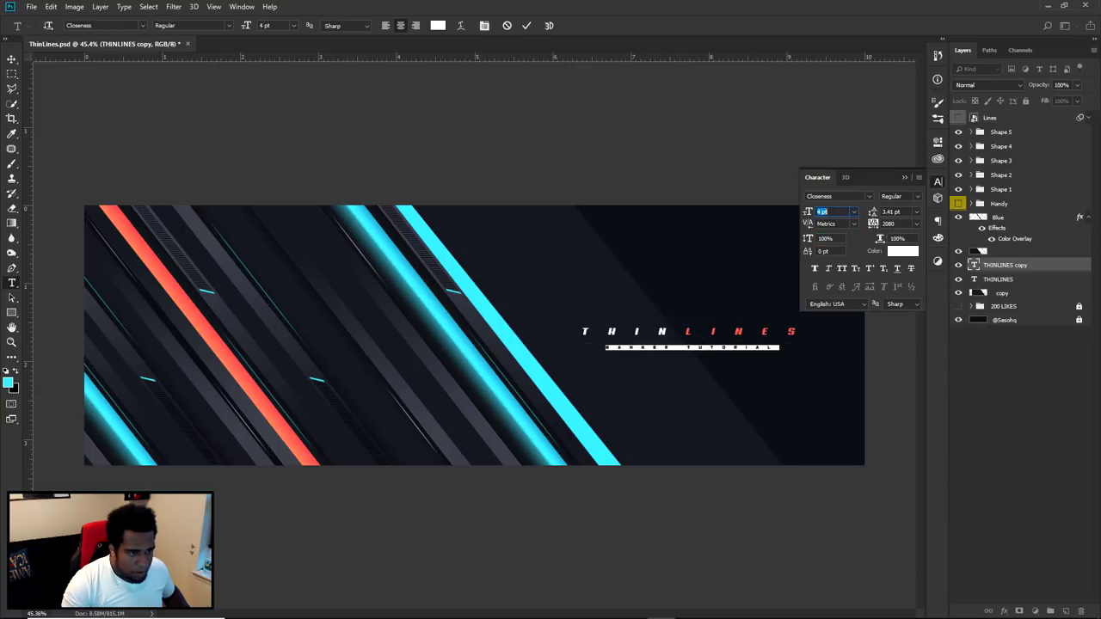
# Set the BANNER TUTORIAL tracking to 1500 and move the subtitle slightly up toward the title
pyautogui.write('1500')
pyautogui.press('Return')
pyautogui.click(527, 26)
pyautogui.press('v')
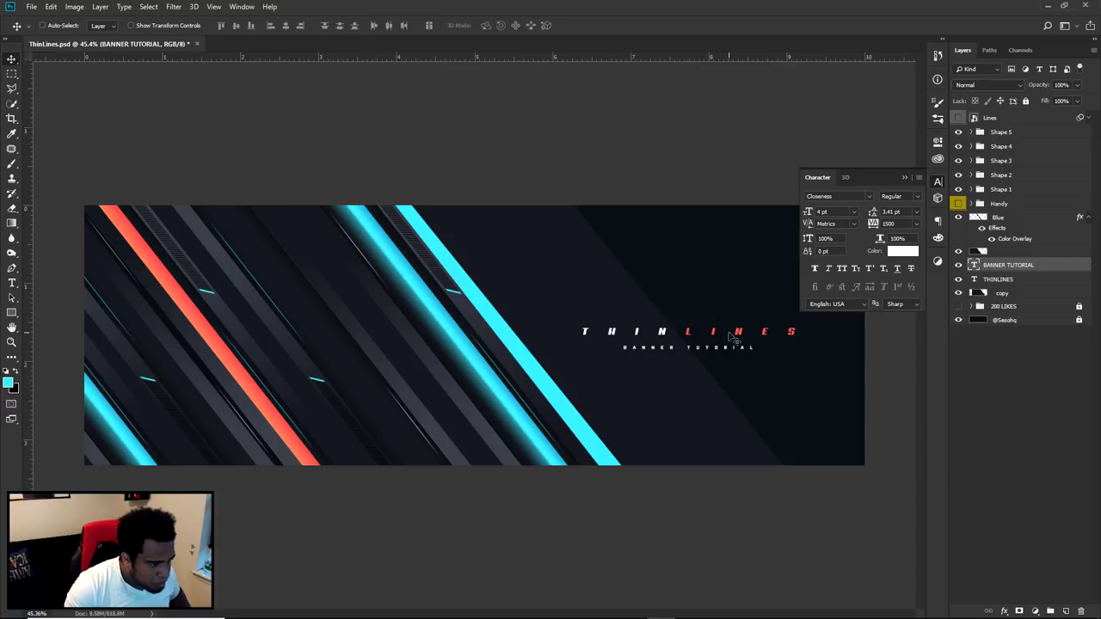
pyautogui.click(936, 182)
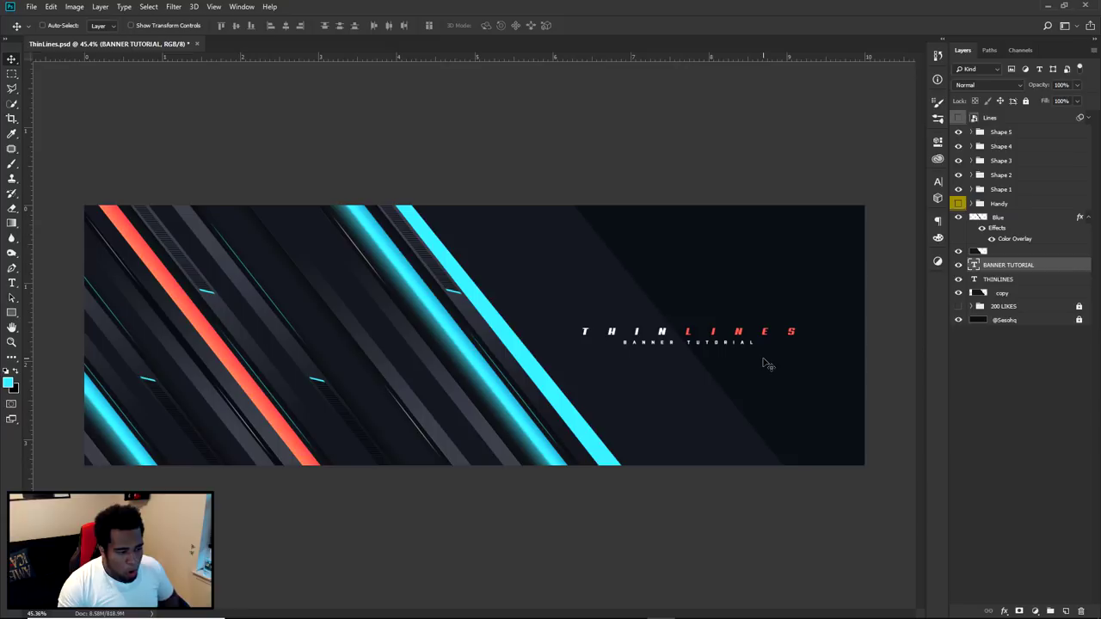
# Move the THINLINES and BANNER TUTORIAL text layers together above the Blue layer, below the Handy group
pyautogui.scroll(3, 768, 364)
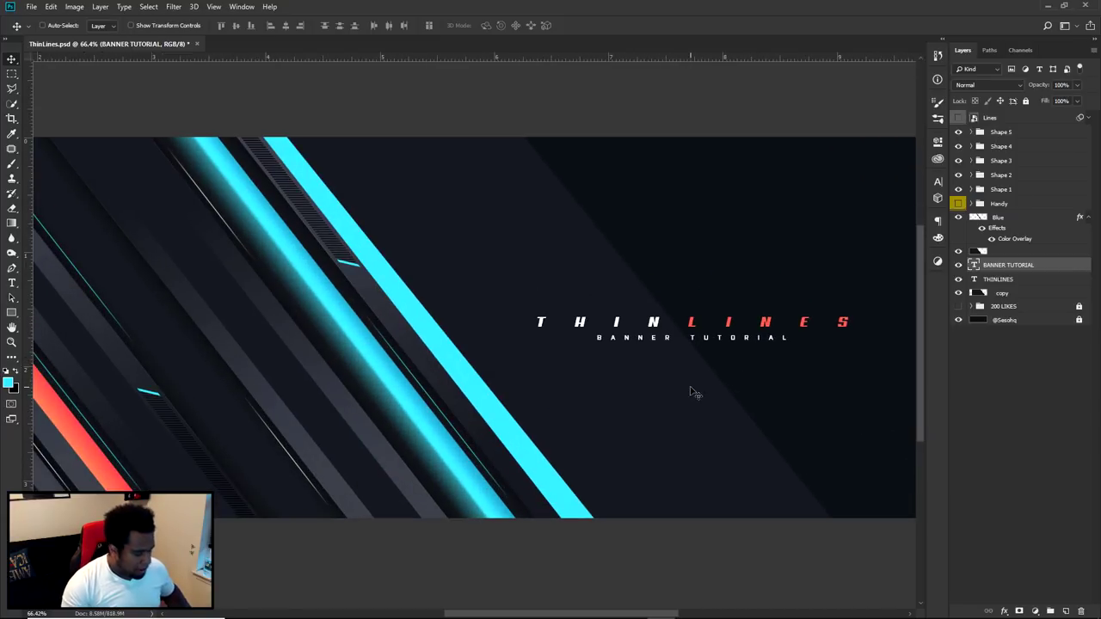
pyautogui.click(1001, 288)
pyautogui.click(958, 292)
pyautogui.click(958, 293)
pyautogui.click(997, 278)
pyautogui.keyDown('shift'); pyautogui.click(1006, 265); pyautogui.keyUp('shift')
pyautogui.moveTo(1006, 265); pyautogui.dragTo(1010, 212)
# Duplicate the dark shape layer named copy beneath itself and shift the duplicate slightly right of the original's diagonal edge
pyautogui.click(1000, 294)
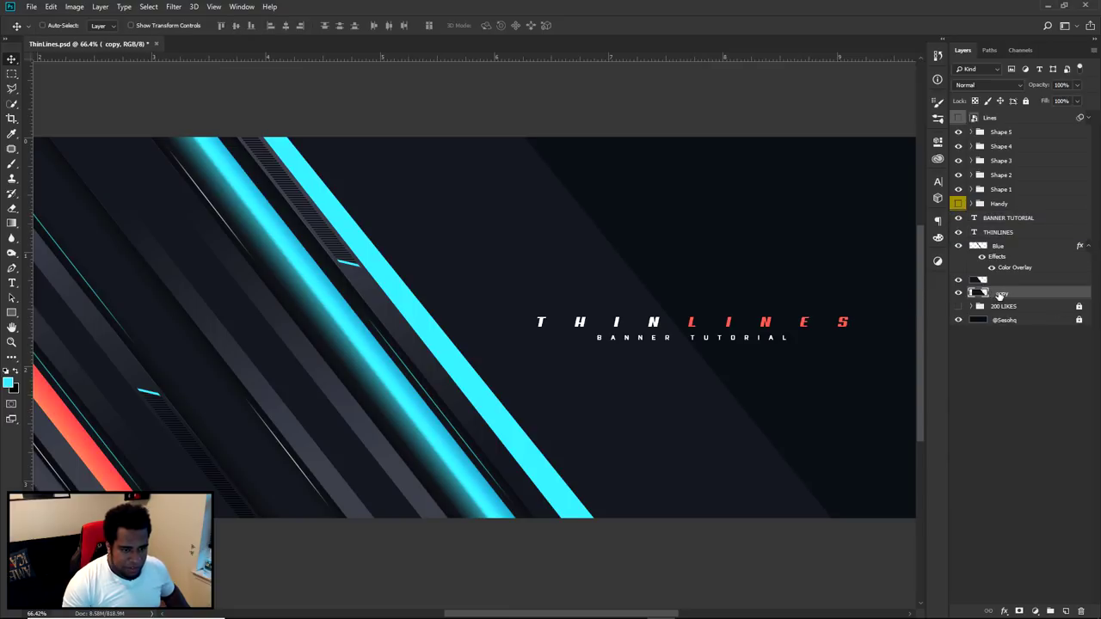
pyautogui.moveTo(665, 389); pyautogui.dragTo(628, 172)
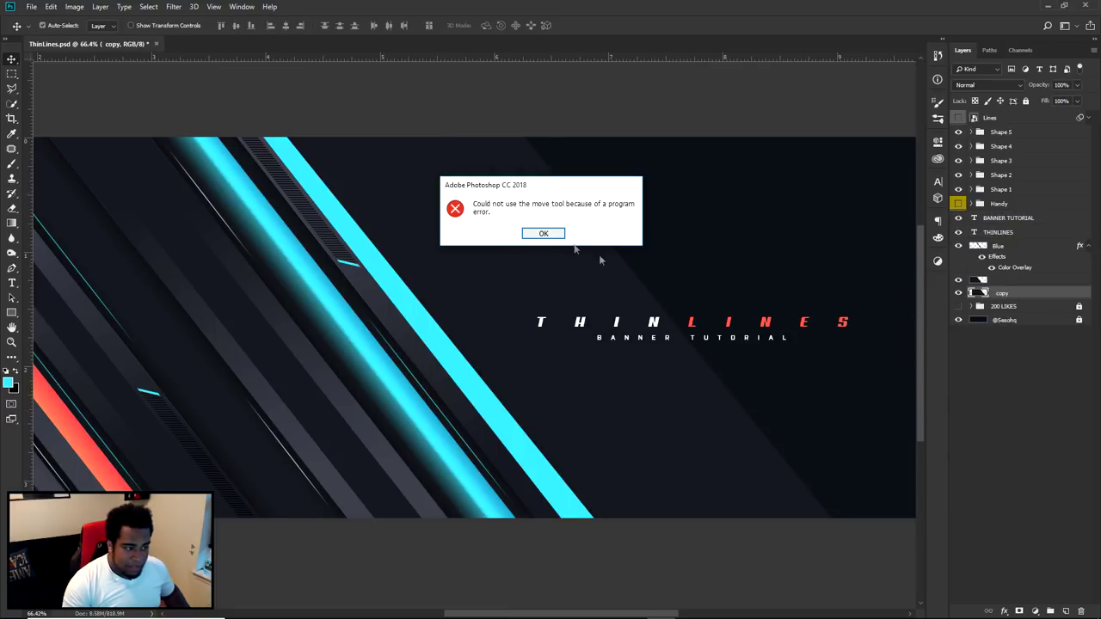
pyautogui.click(540, 231)
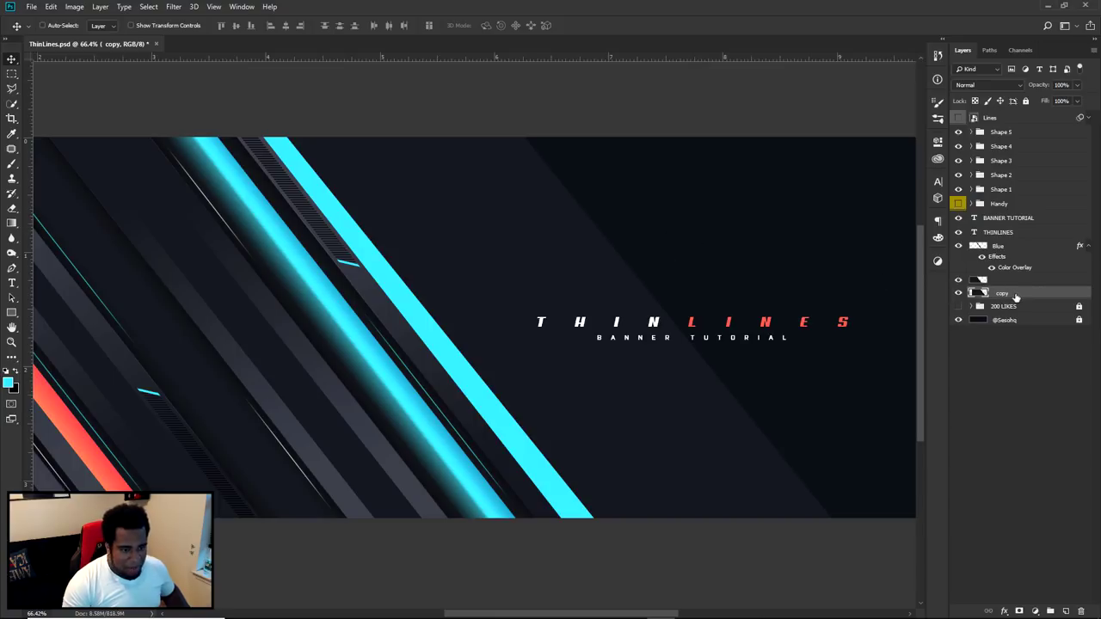
pyautogui.moveTo(1016, 297); pyautogui.dragTo(1016, 303)
pyautogui.moveTo(644, 319); pyautogui.dragTo(716, 319)
# Apply a Color Overlay to the copy 2 layer, using the dark gray 1c1f25 sampled from between the diagonal bars
pyautogui.doubleClick(1041, 307)
pyautogui.click(655, 307)
pyautogui.click(896, 190)
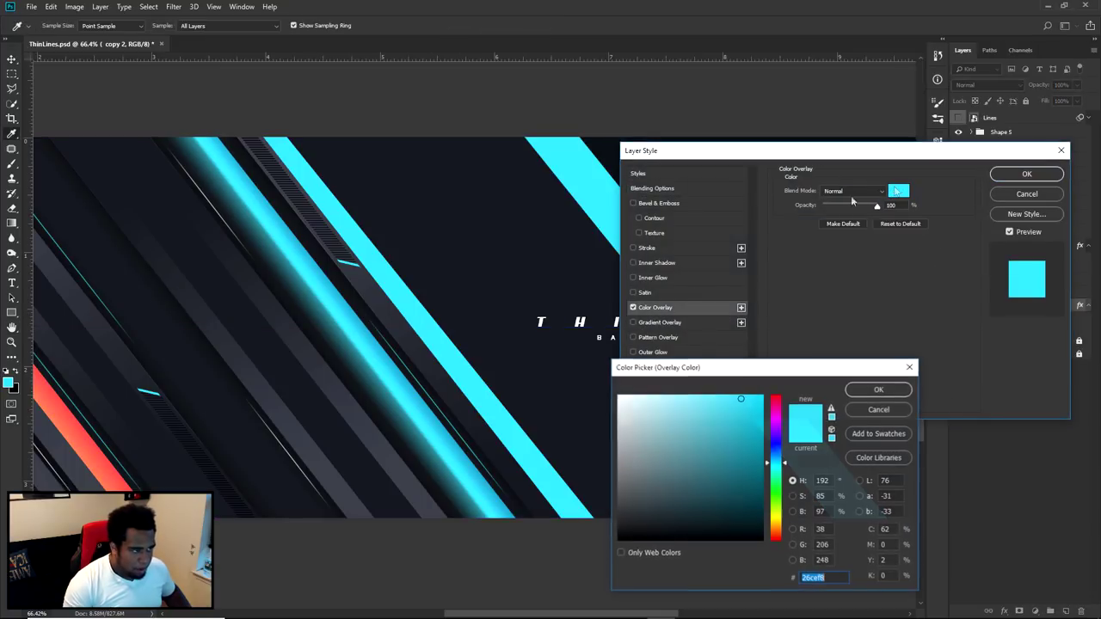
pyautogui.click(232, 270)
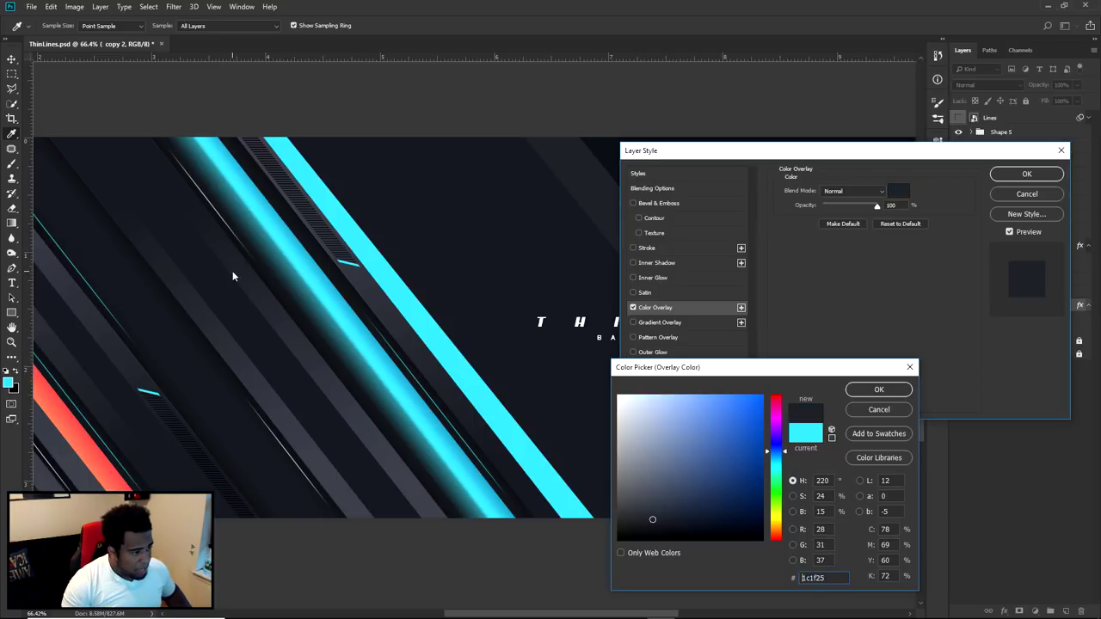
pyautogui.click(877, 389)
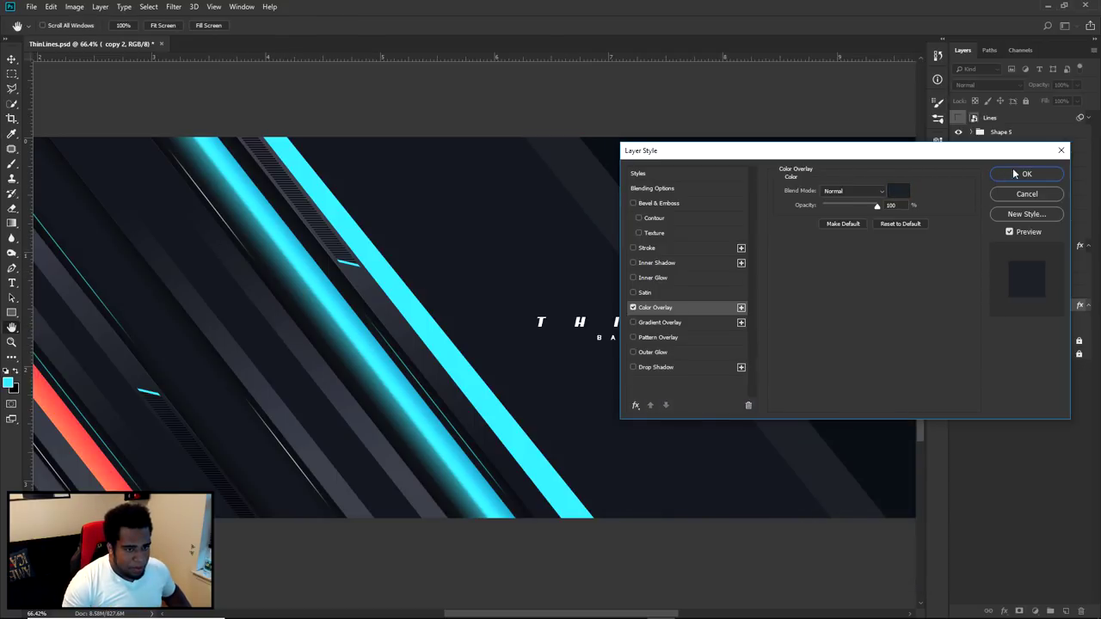
pyautogui.click(1014, 173)
# Rasterize the copy 2 layer's style and fade out the lower end of its gray diagonal strip with a large soft Eraser
pyautogui.rightClick(1015, 308)
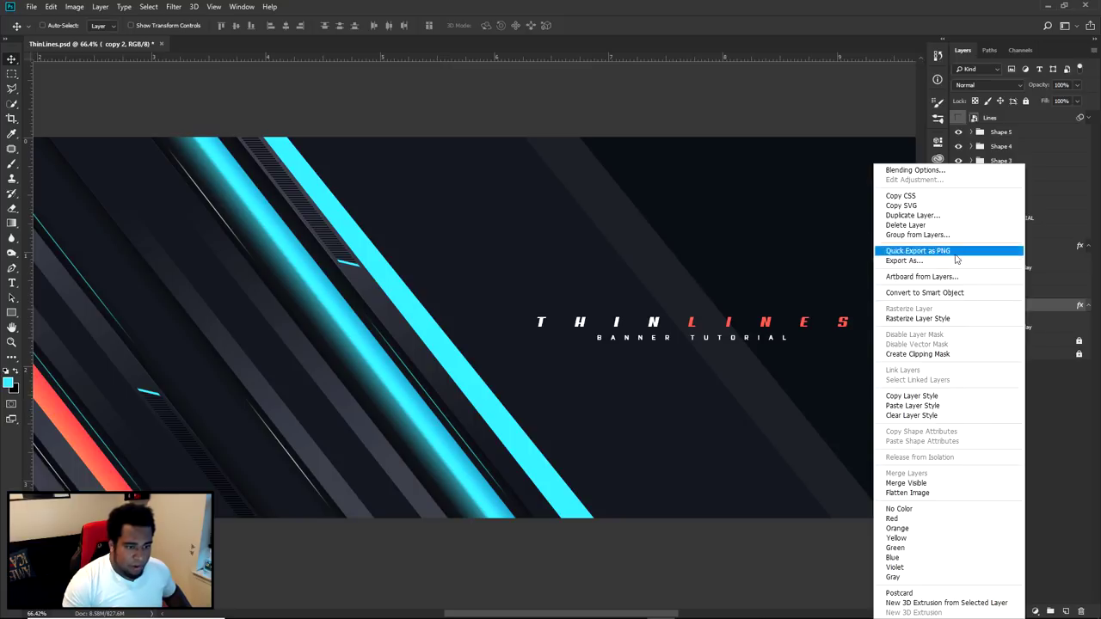
pyautogui.click(929, 318)
pyautogui.moveTo(844, 390); pyautogui.dragTo(847, 388)
pyautogui.press('e')
pyautogui.moveTo(782, 444)
pyautogui.mouseDown()
pyautogui.moveTo(823, 277)
pyautogui.moveTo(872, 249)
pyautogui.mouseUp()
pyautogui.scroll(-1, 773, 426)
pyautogui.scroll(-1, 774, 425)
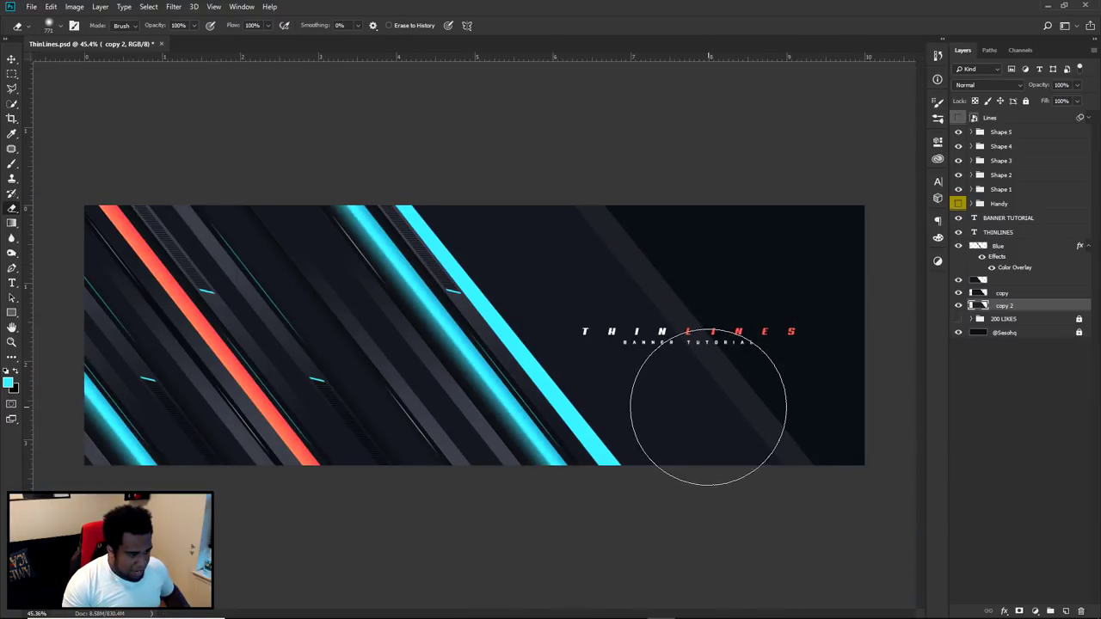
pyautogui.moveTo(628, 361)
pyautogui.mouseDown()
pyautogui.moveTo(751, 364)
pyautogui.moveTo(636, 344)
pyautogui.moveTo(658, 539)
pyautogui.moveTo(607, 418)
pyautogui.moveTo(616, 241)
pyautogui.moveTo(625, 277)
pyautogui.moveTo(589, 274)
pyautogui.moveTo(638, 280)
pyautogui.moveTo(799, 416)
pyautogui.moveTo(805, 538)
pyautogui.mouseUp()
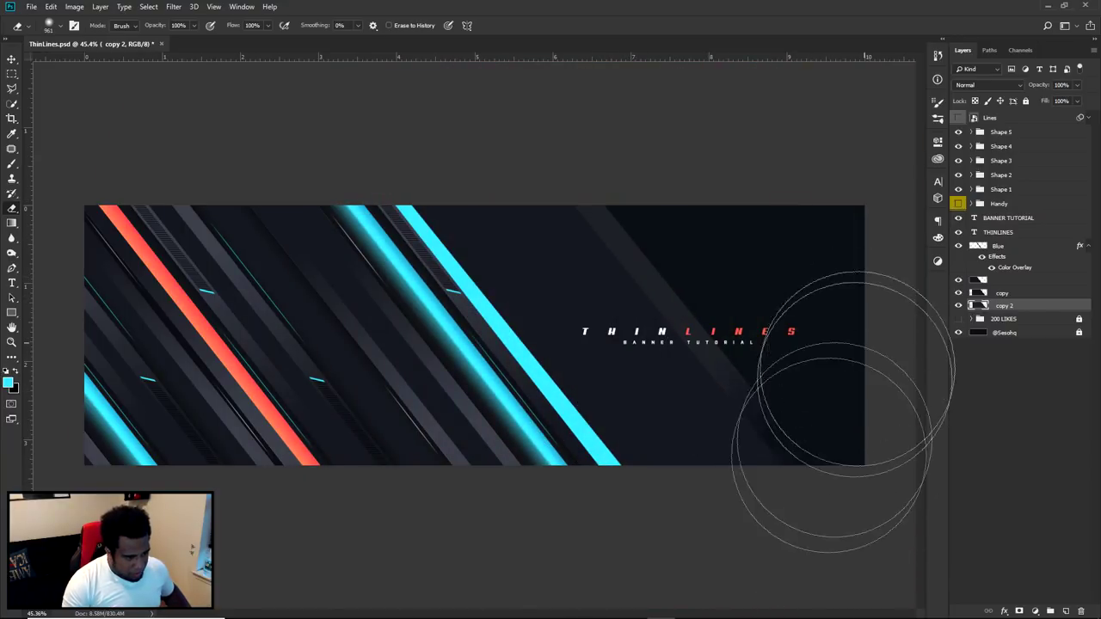
pyautogui.press('v')
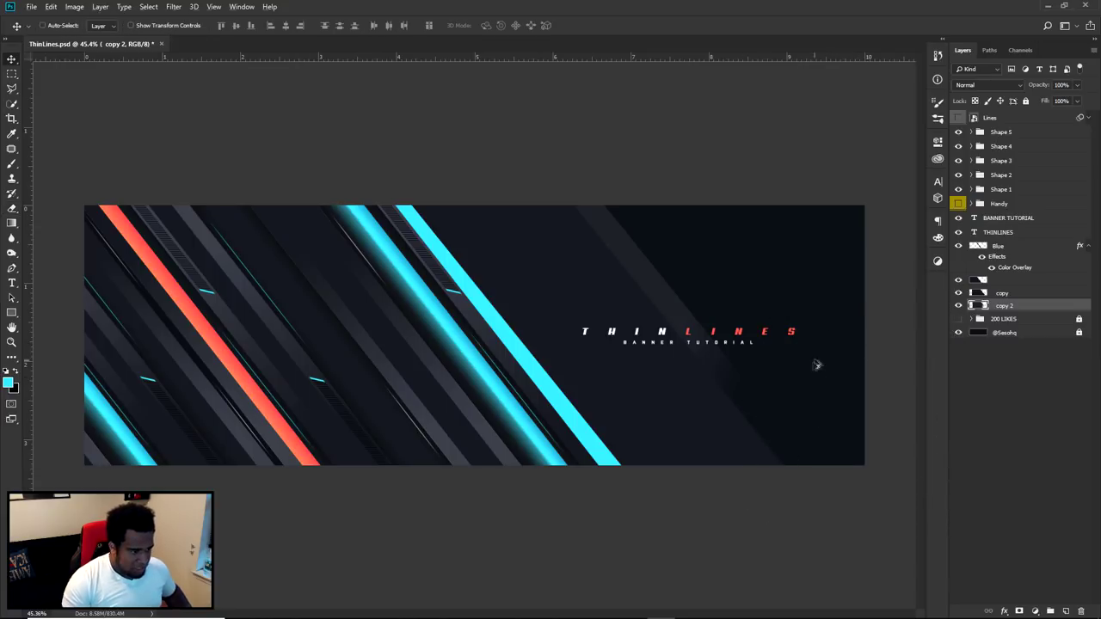
pyautogui.scroll(3, 816, 364)
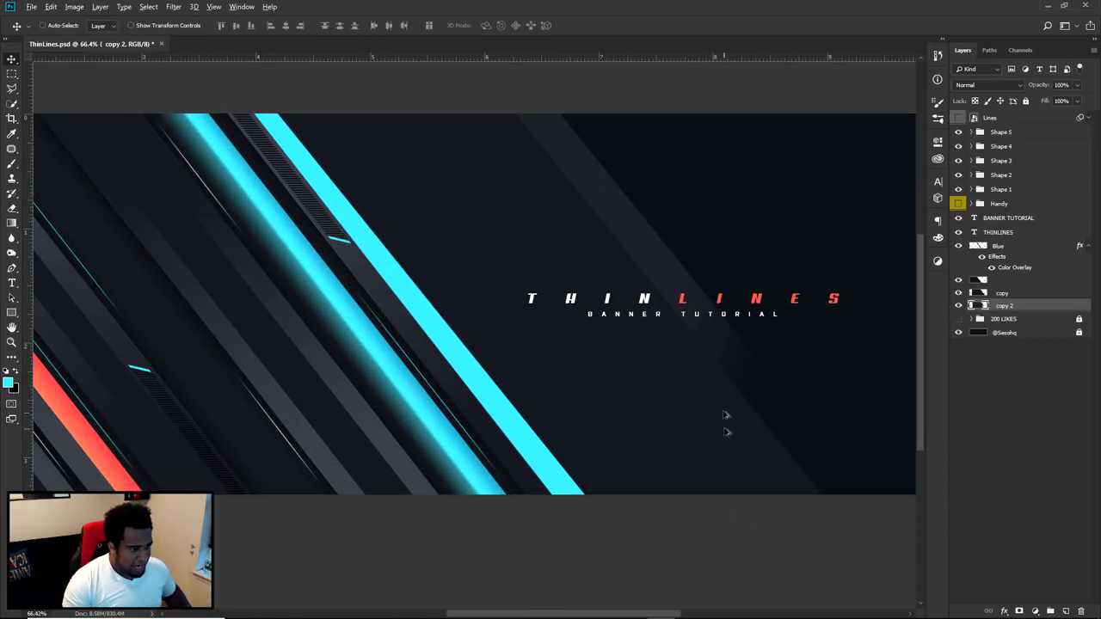
pyautogui.scroll(-3, 727, 421)
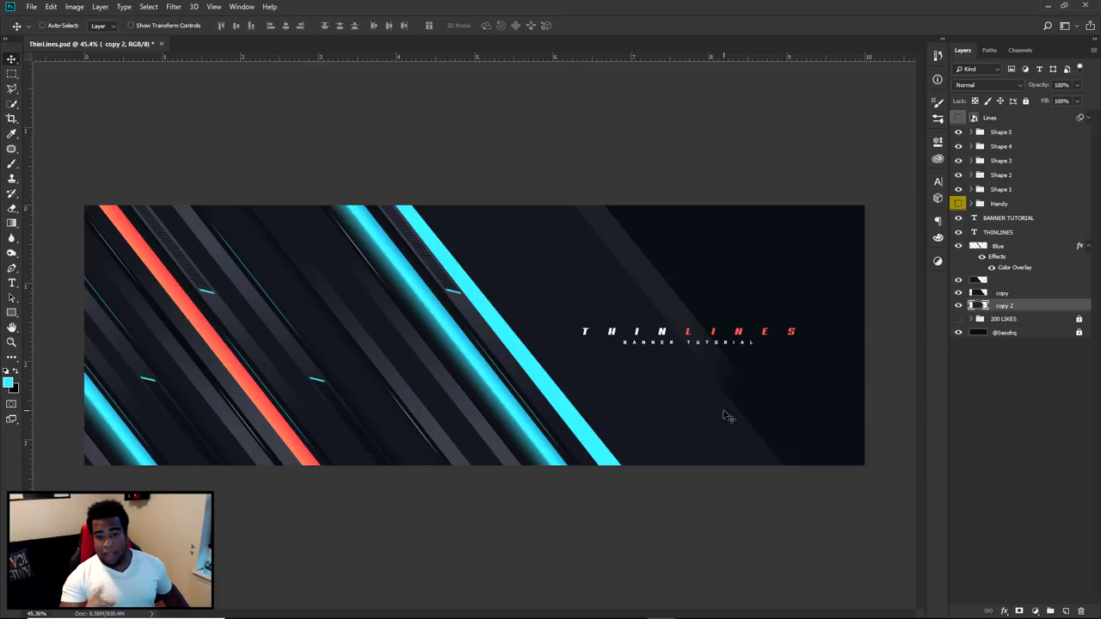
# Duplicate all layers from the Shape 5 group down to the background and merge the duplicates into one layer
pyautogui.click(997, 133)
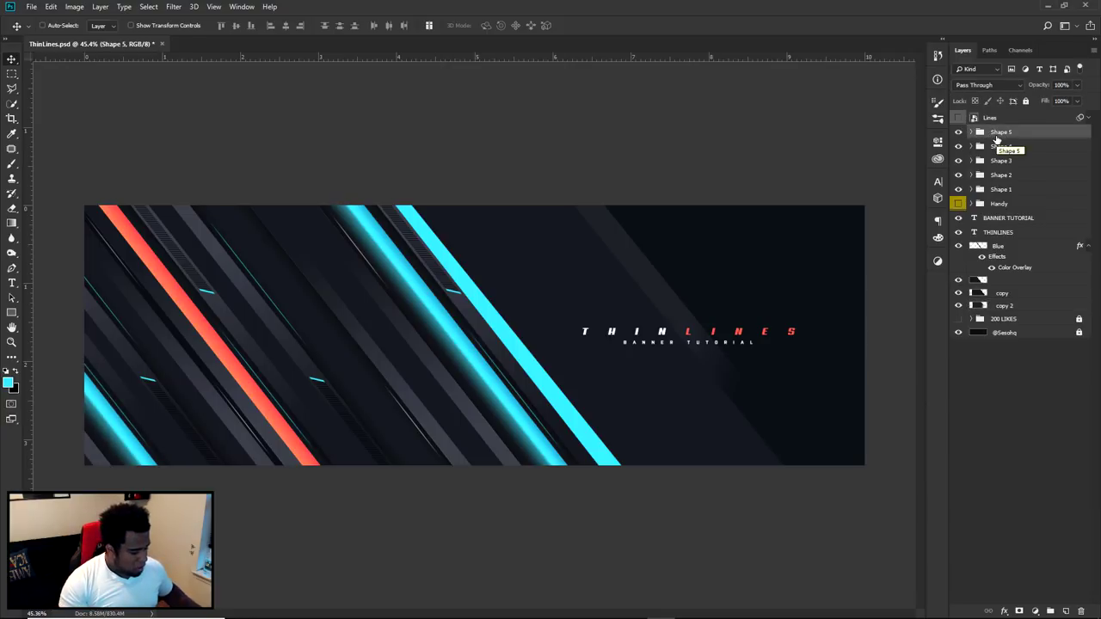
pyautogui.keyDown('shift'); pyautogui.click(1004, 334); pyautogui.keyUp('shift')
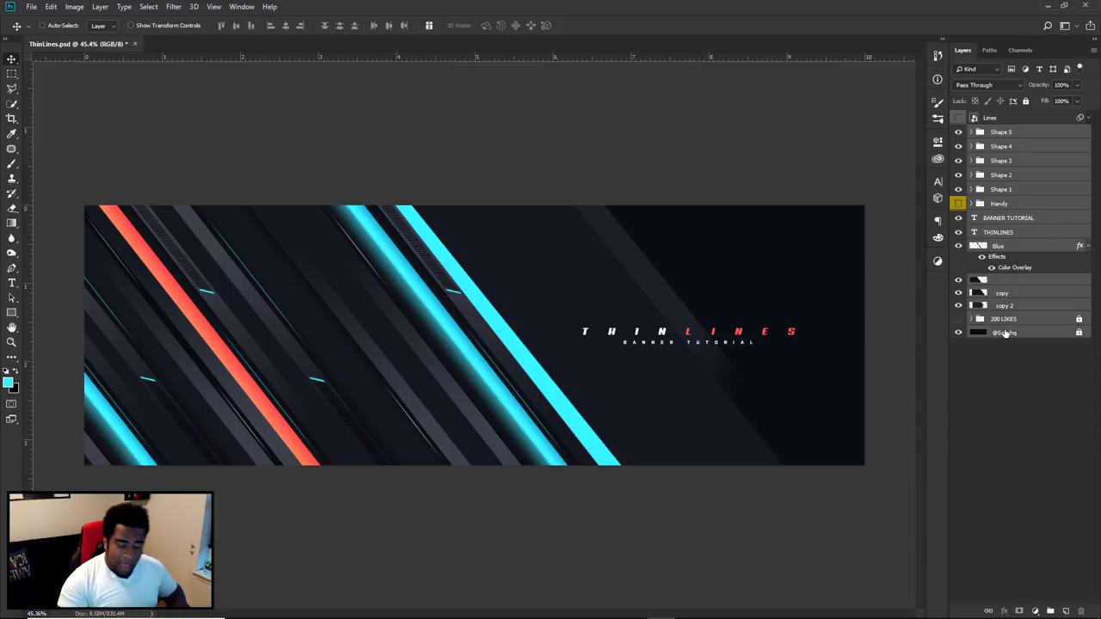
pyautogui.press('ctrl')
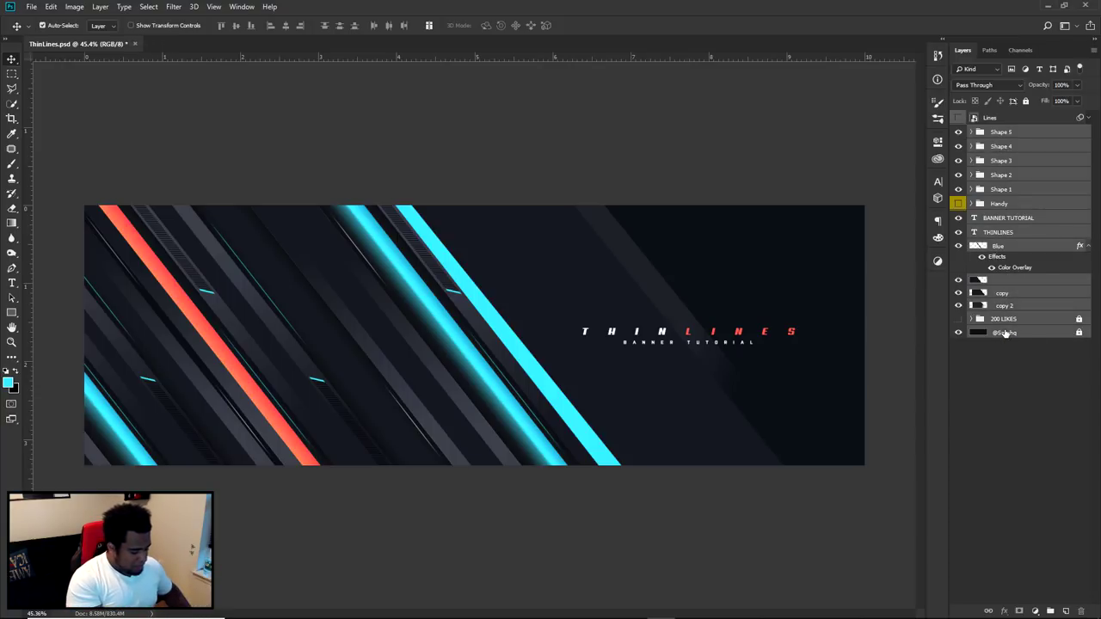
pyautogui.hotkey('ctrl', 'j')
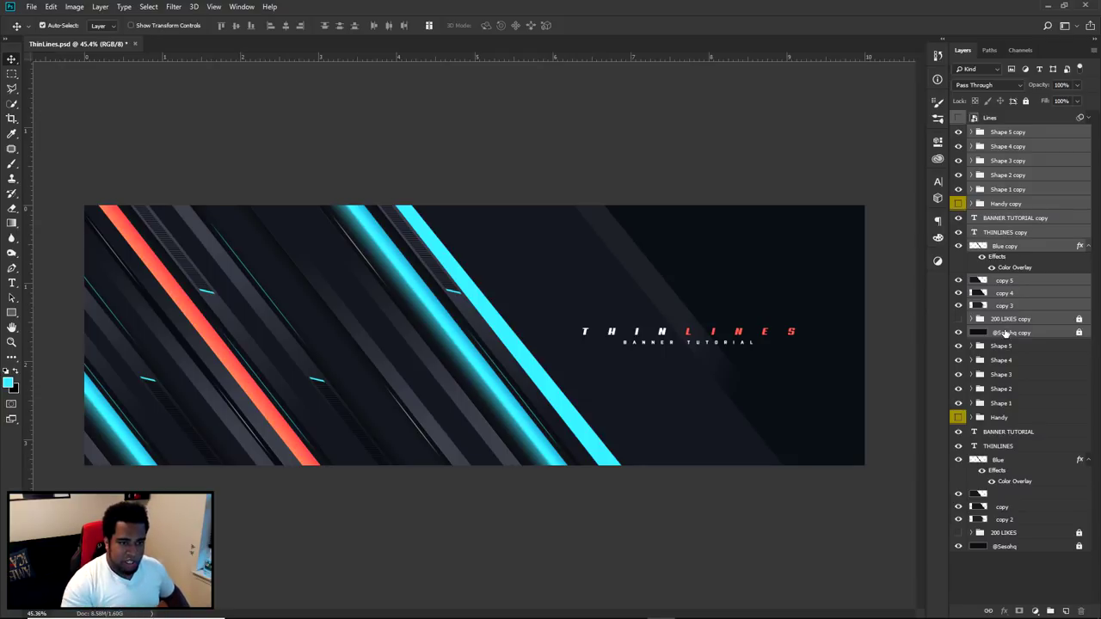
pyautogui.hotkey('ctrl', 'e')
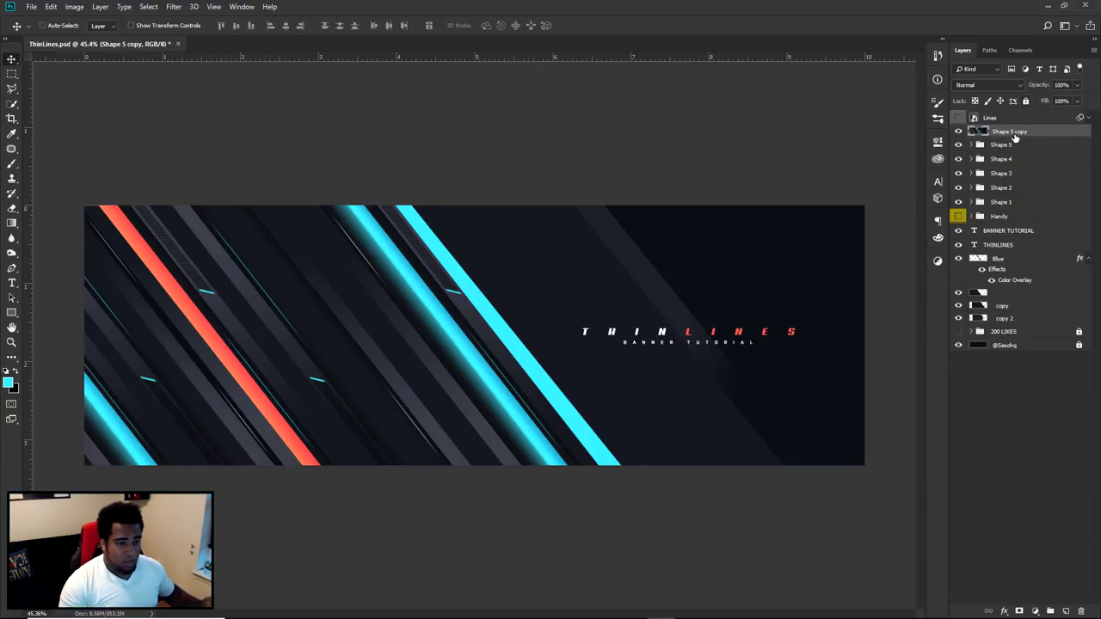
pyautogui.moveTo(559, 317); pyautogui.dragTo(565, 352)
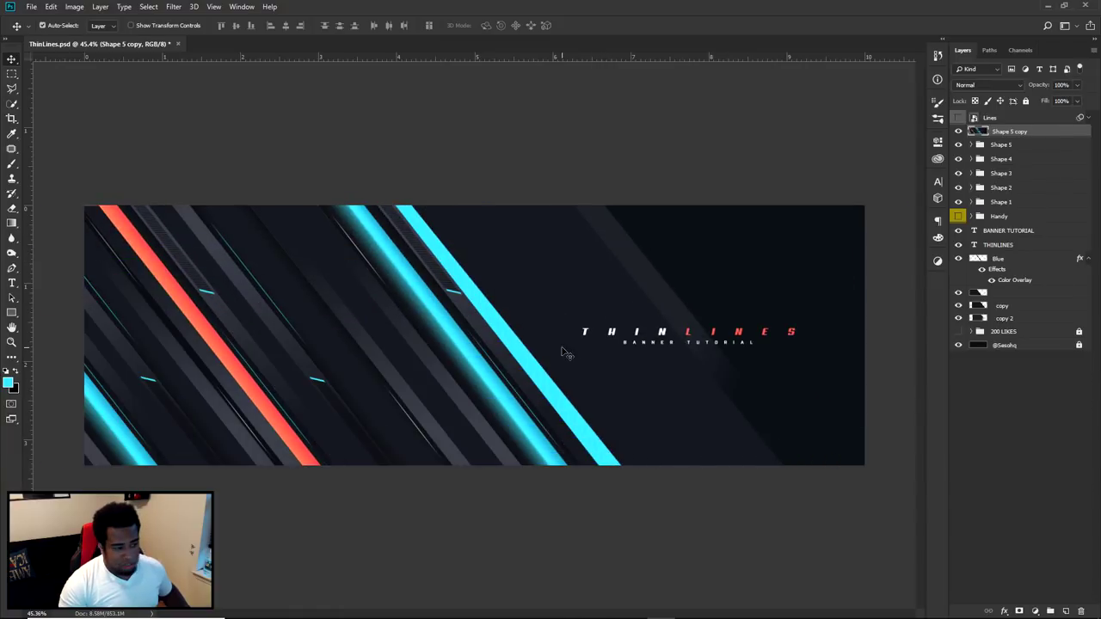
# Convert the merged banner layer to a smart object and rename it CC/ADJ
pyautogui.rightClick(1031, 134)
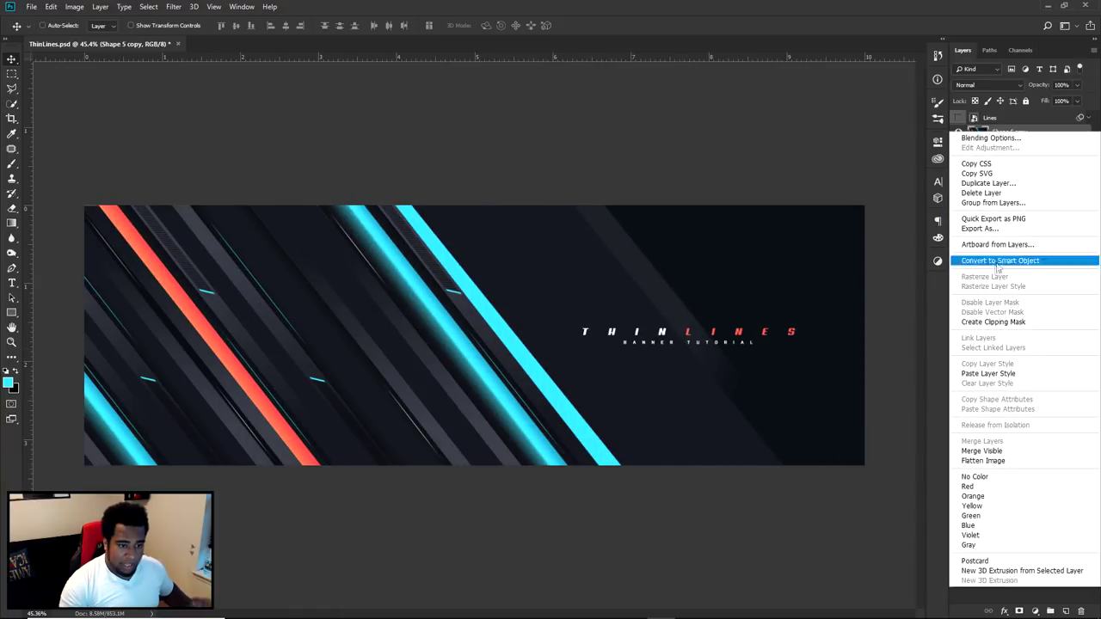
pyautogui.click(1014, 260)
pyautogui.doubleClick(1000, 131)
pyautogui.write('cl')
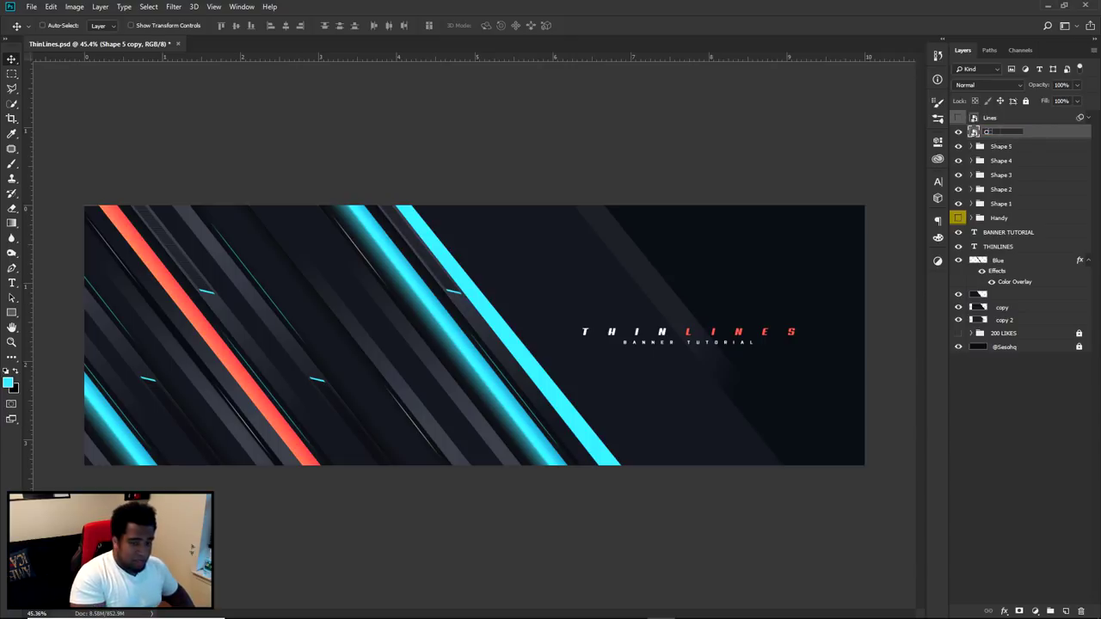
pyautogui.write('/ADJ')
pyautogui.press('Return')
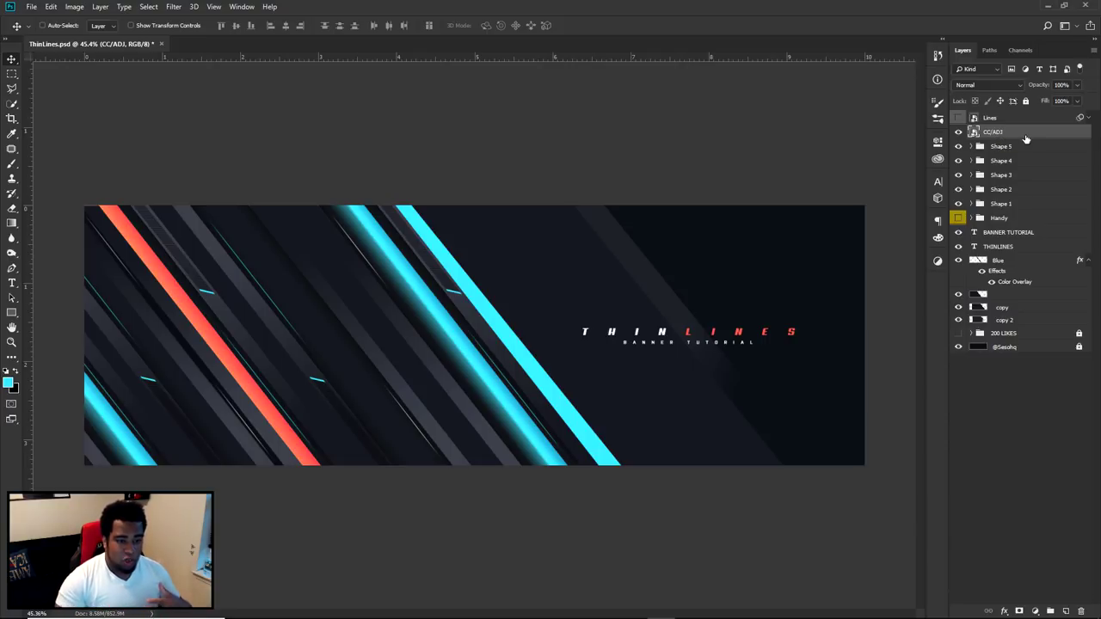
# Open the CC/ADJ layer in the Camera Raw Filter and load the saved settings file del5.xmp
pyautogui.click(173, 7)
pyautogui.click(206, 76)
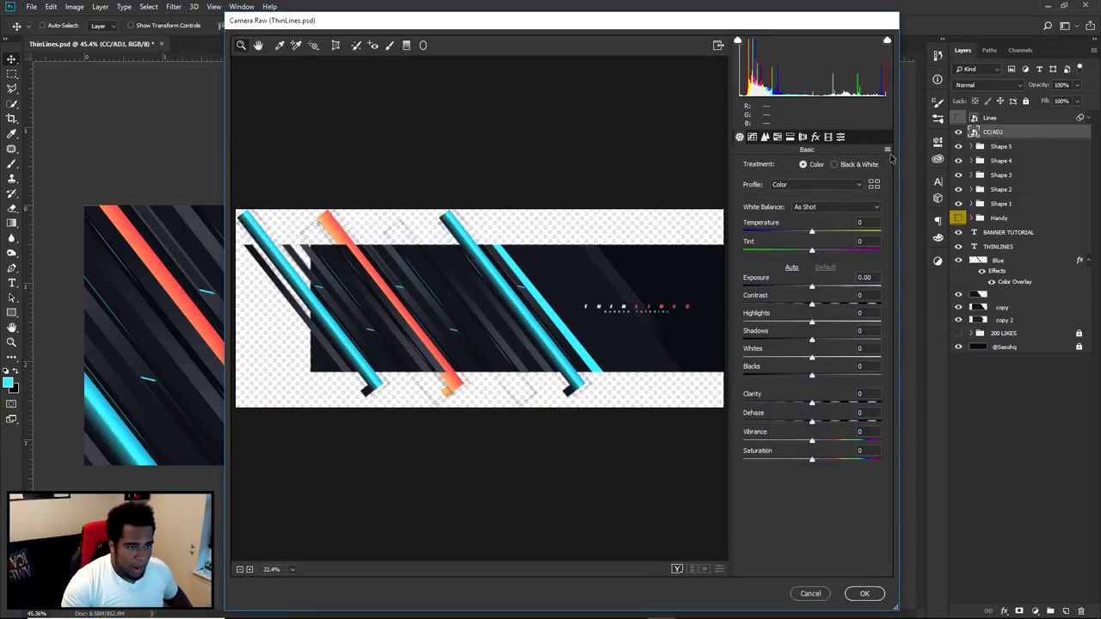
pyautogui.click(887, 150)
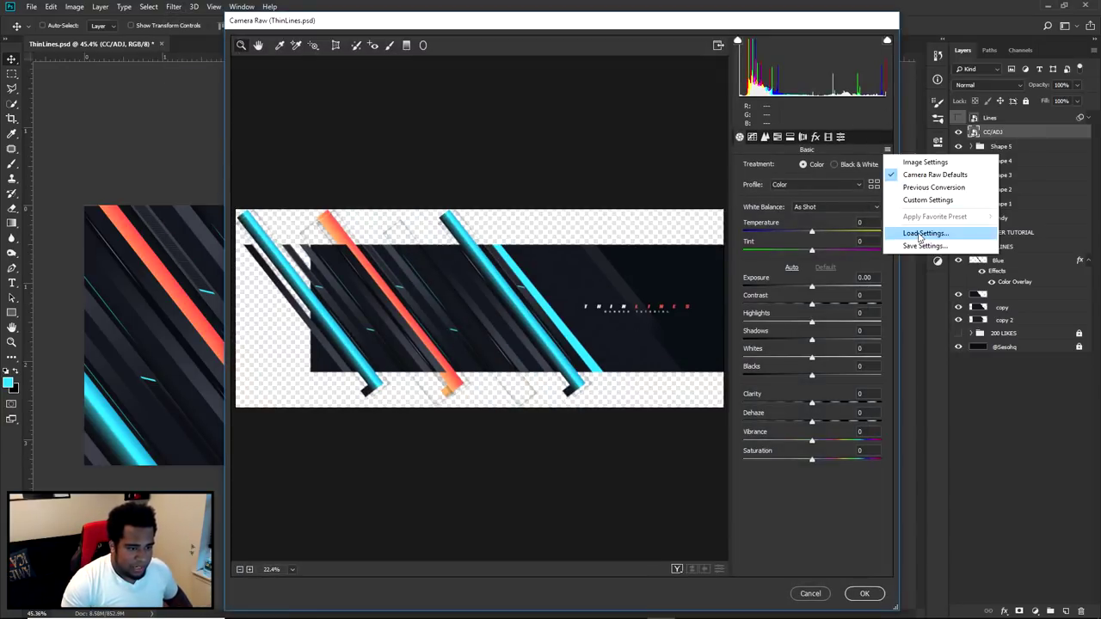
pyautogui.click(924, 233)
pyautogui.click(365, 206)
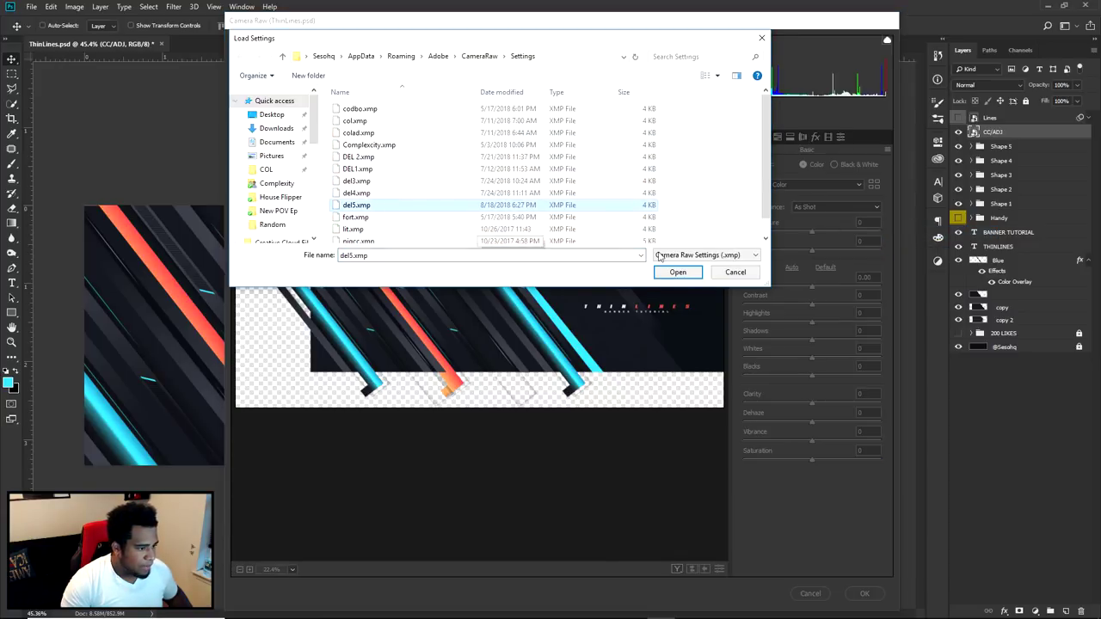
pyautogui.click(678, 272)
pyautogui.scroll(4, 481, 314)
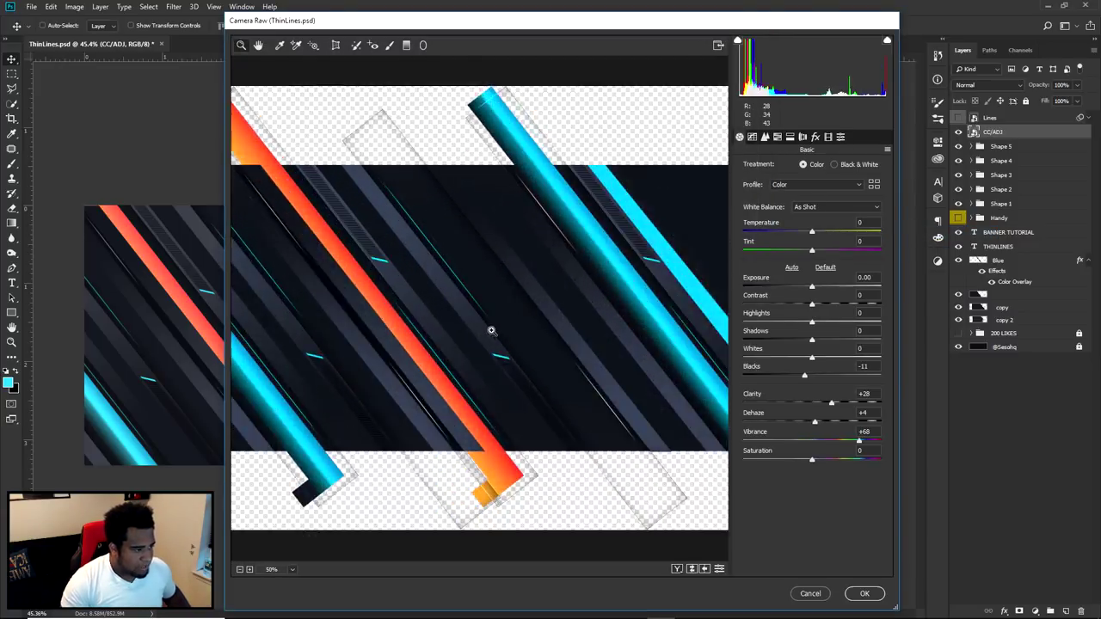
# Show the before/after split view and set Clarity to +30, Dehaze to +5, Vibrance to +65 and Blacks to -10
pyautogui.click(677, 569)
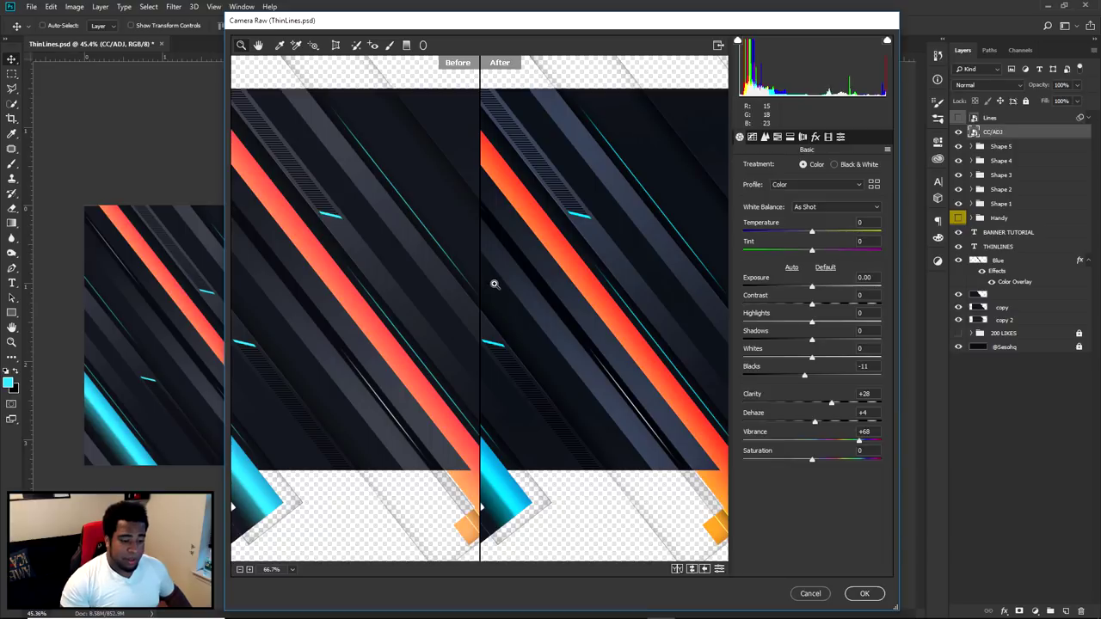
pyautogui.click(862, 394)
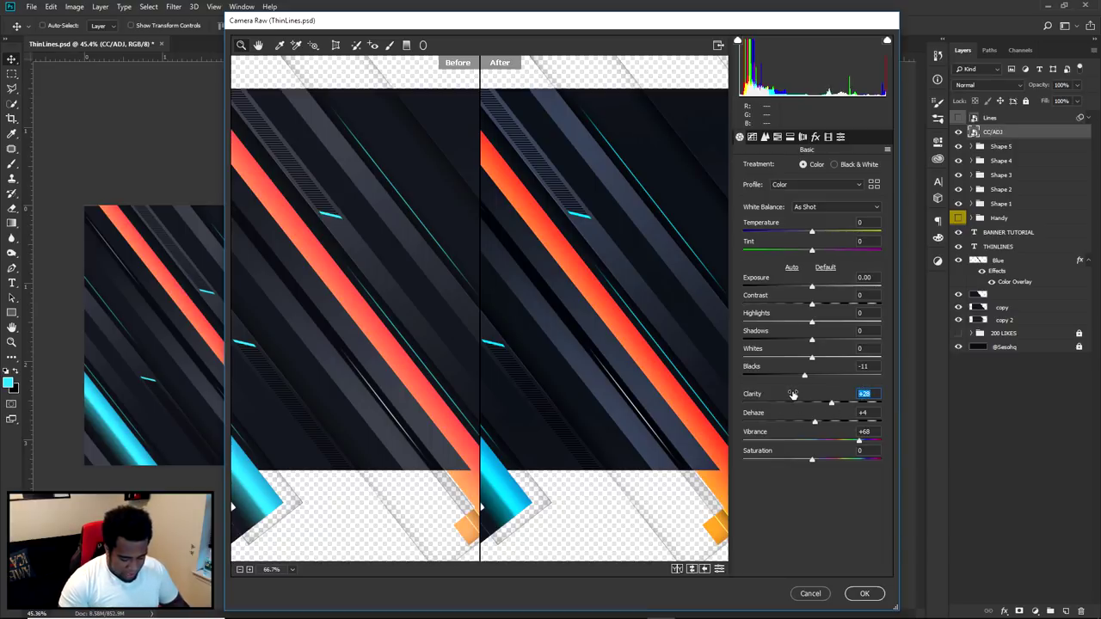
pyautogui.moveTo(792, 394); pyautogui.dragTo(794, 394)
pyautogui.click(862, 412)
pyautogui.write('5')
pyautogui.press('Tab')
pyautogui.write('65')
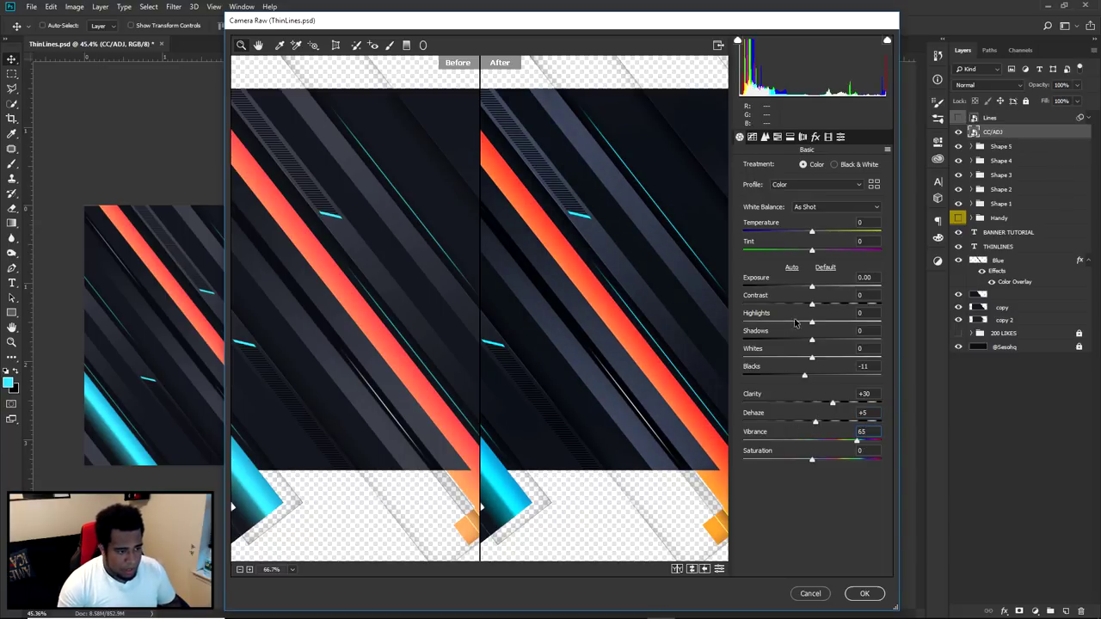
pyautogui.click(864, 367)
pyautogui.write('-10')
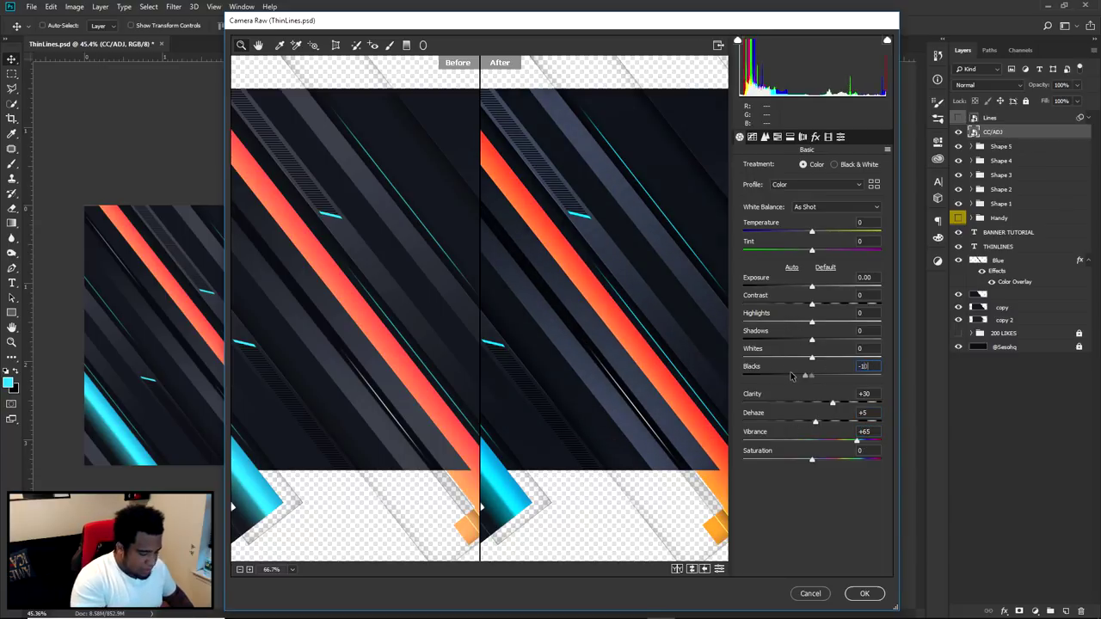
# Compare the before and after versions of the diagonal bars and apply the Camera Raw adjustments to the CC/ADJ layer
pyautogui.scroll(2, 619, 298)
pyautogui.scroll(-3, 626, 322)
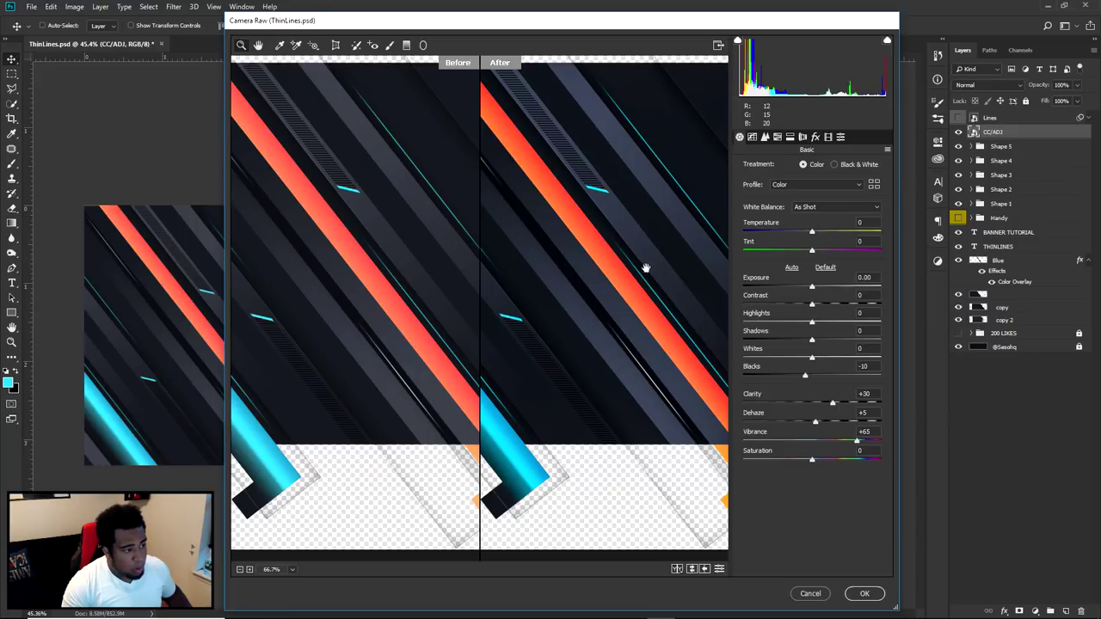
pyautogui.scroll(3, 639, 263)
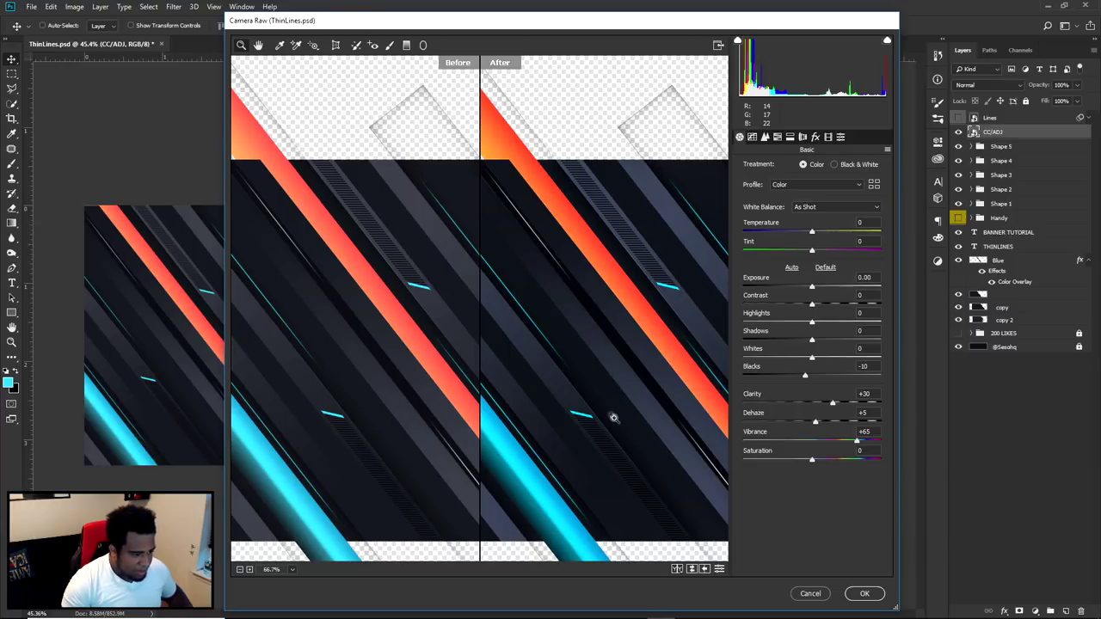
pyautogui.hscroll(10, 633, 460)
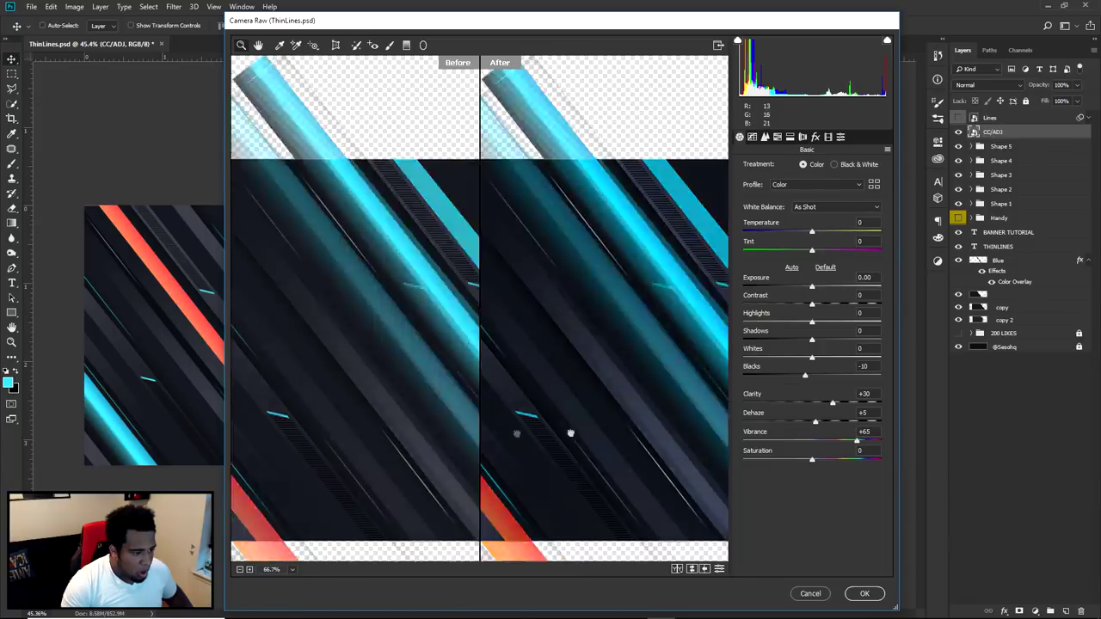
pyautogui.hscroll(10, 537, 425)
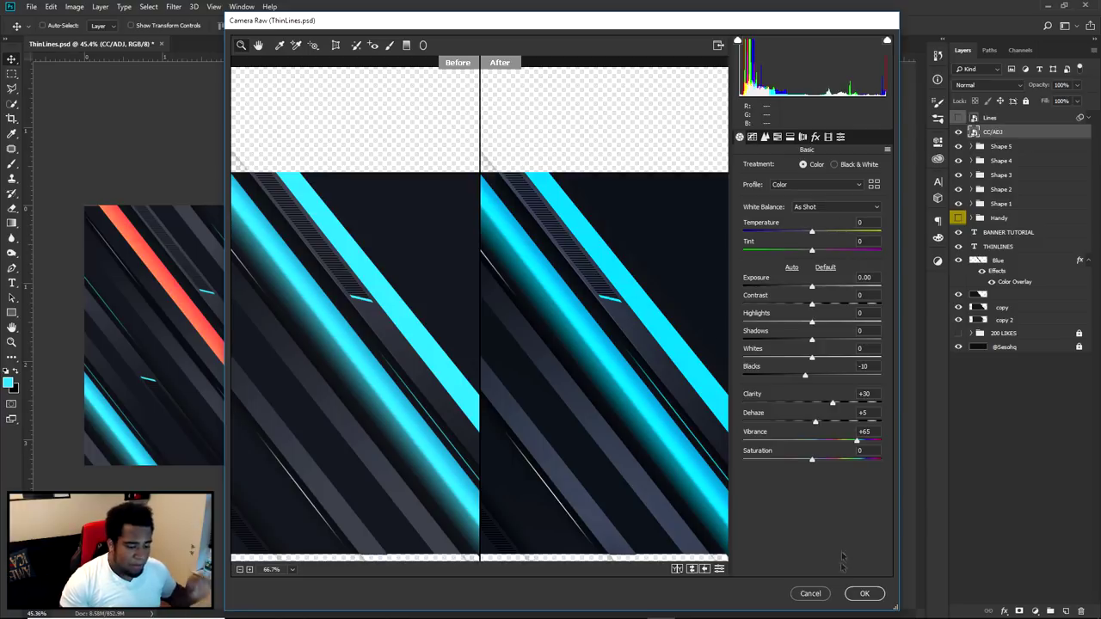
pyautogui.click(864, 593)
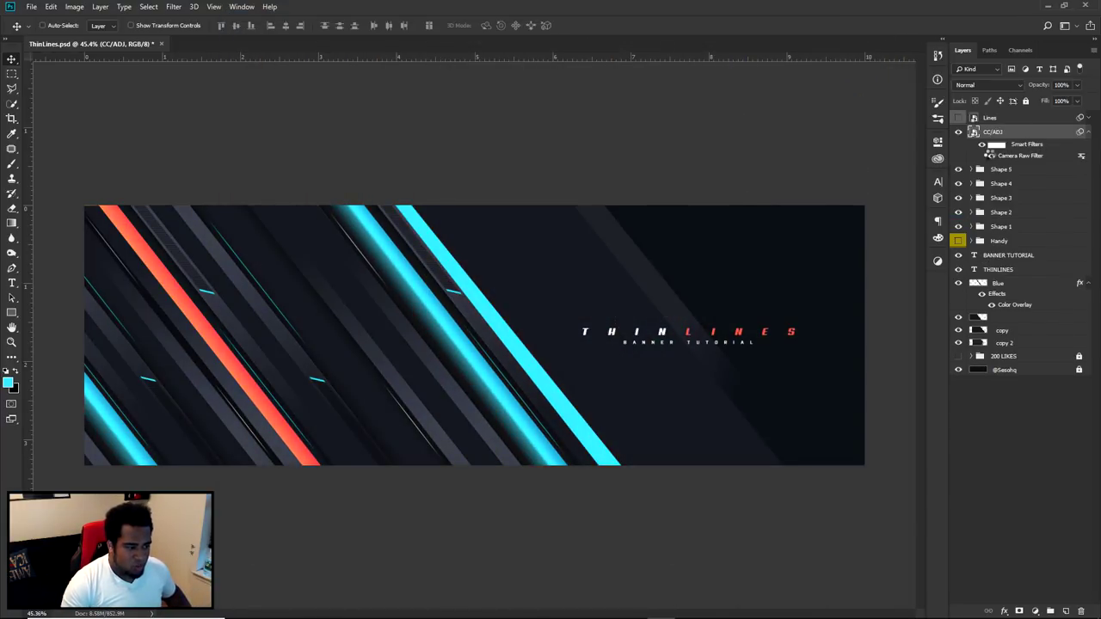
# Add 1% uniform, monochromatic noise to the CC/ADJ layer with the Add Noise filter
pyautogui.click(171, 7)
pyautogui.moveTo(196, 169)
pyautogui.click(333, 169)
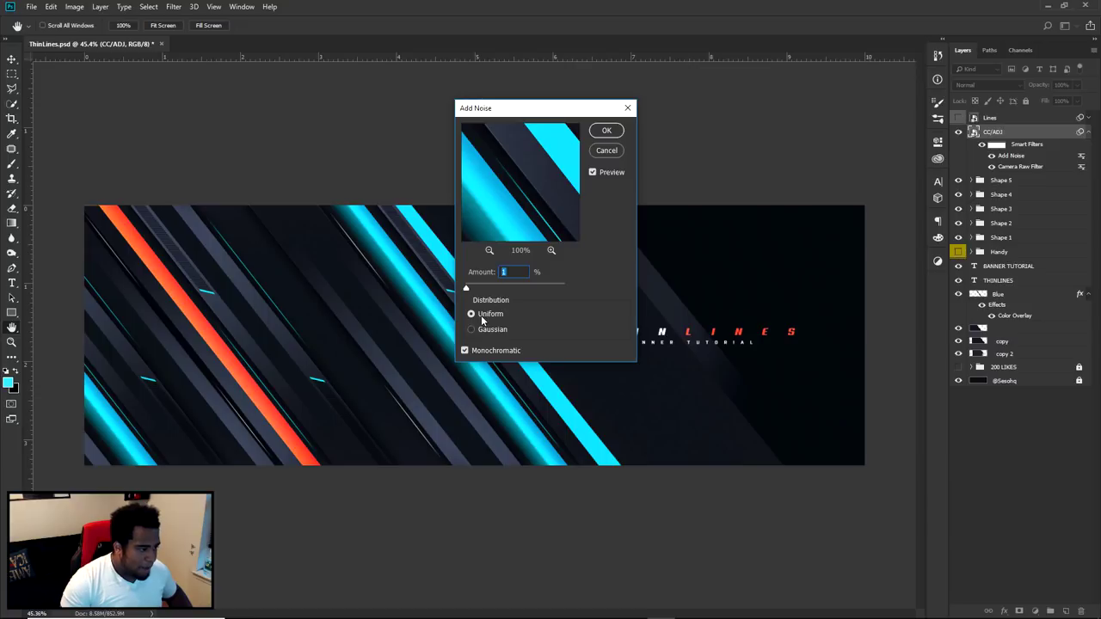
pyautogui.moveTo(546, 191); pyautogui.dragTo(522, 181)
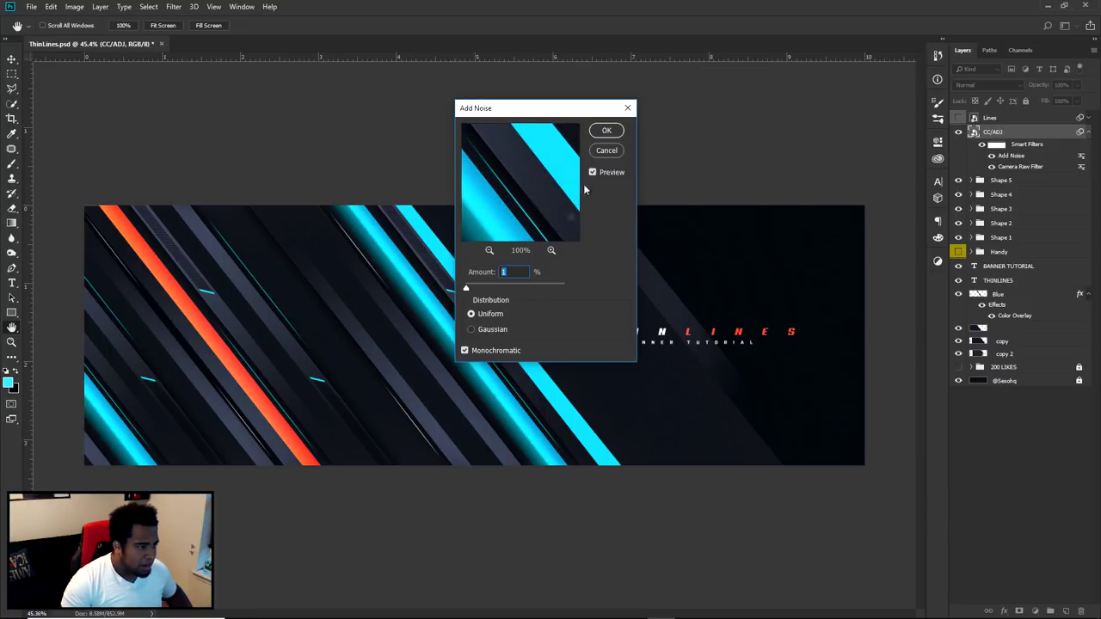
pyautogui.click(601, 136)
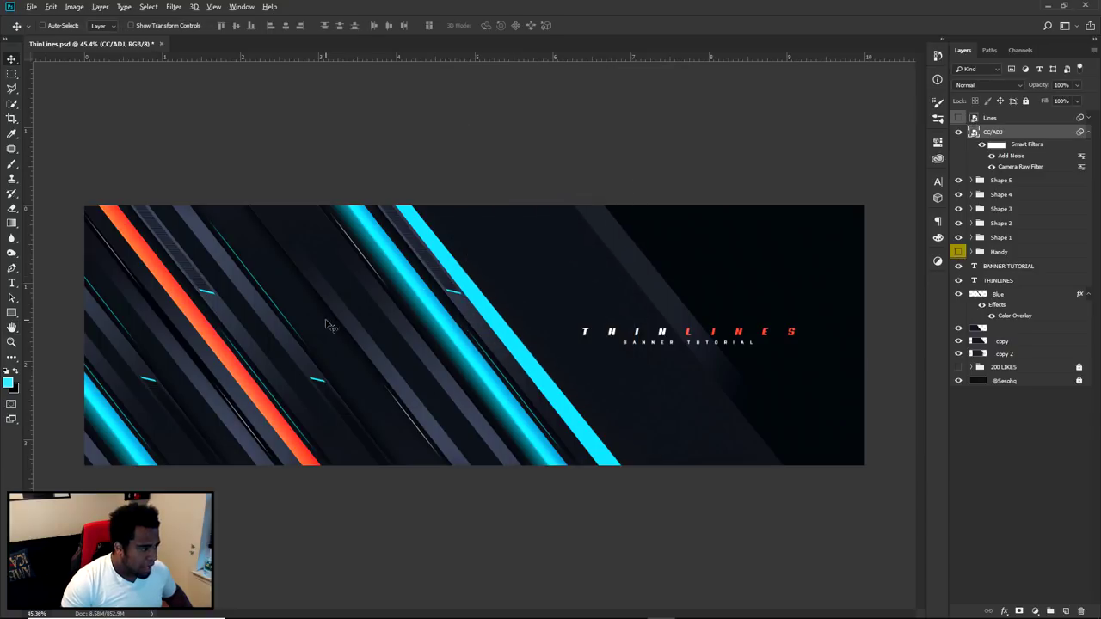
# Examine the color-adjusted banner's diagonal bars, striped details and cyan edge strip up close and as a whole
pyautogui.scroll(5, 325, 325)
pyautogui.scroll(-1, 319, 325)
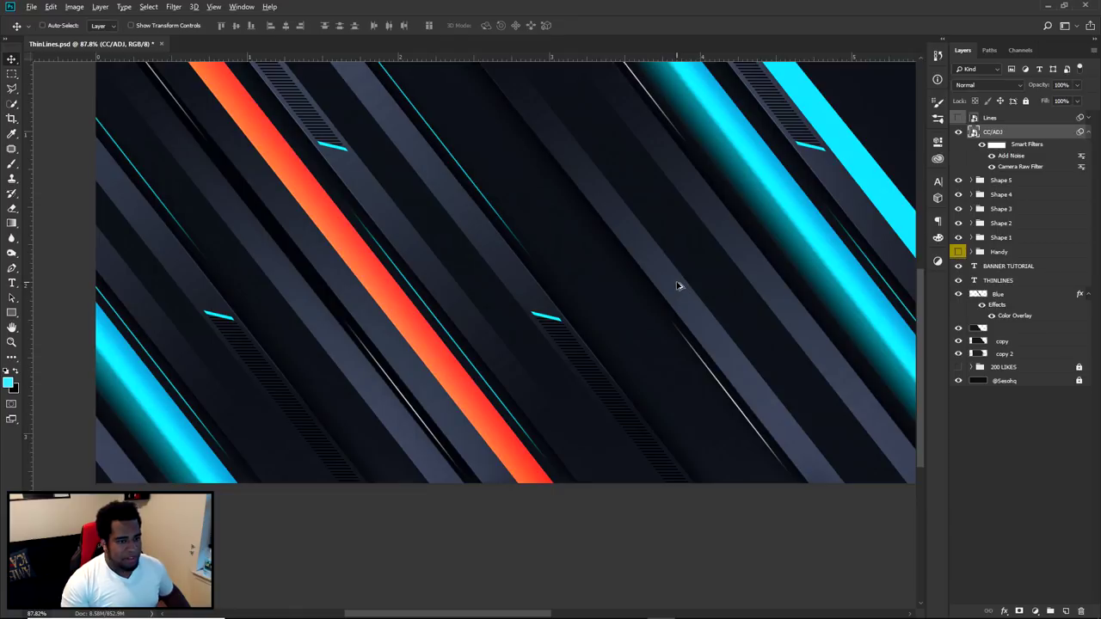
pyautogui.scroll(-3, 677, 285)
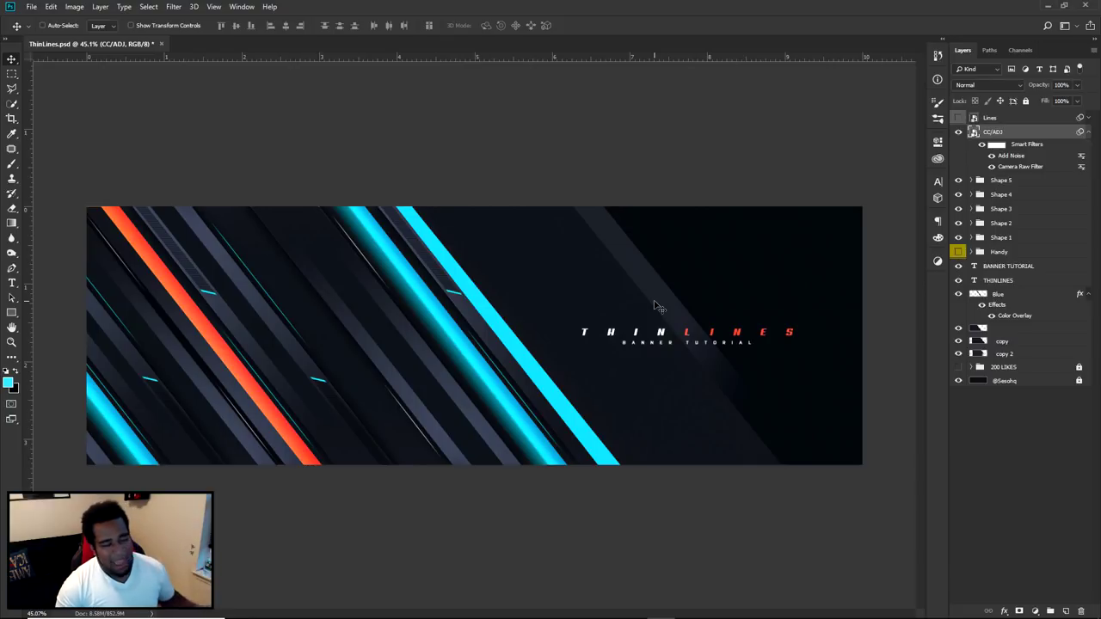
pyautogui.scroll(5, 436, 255)
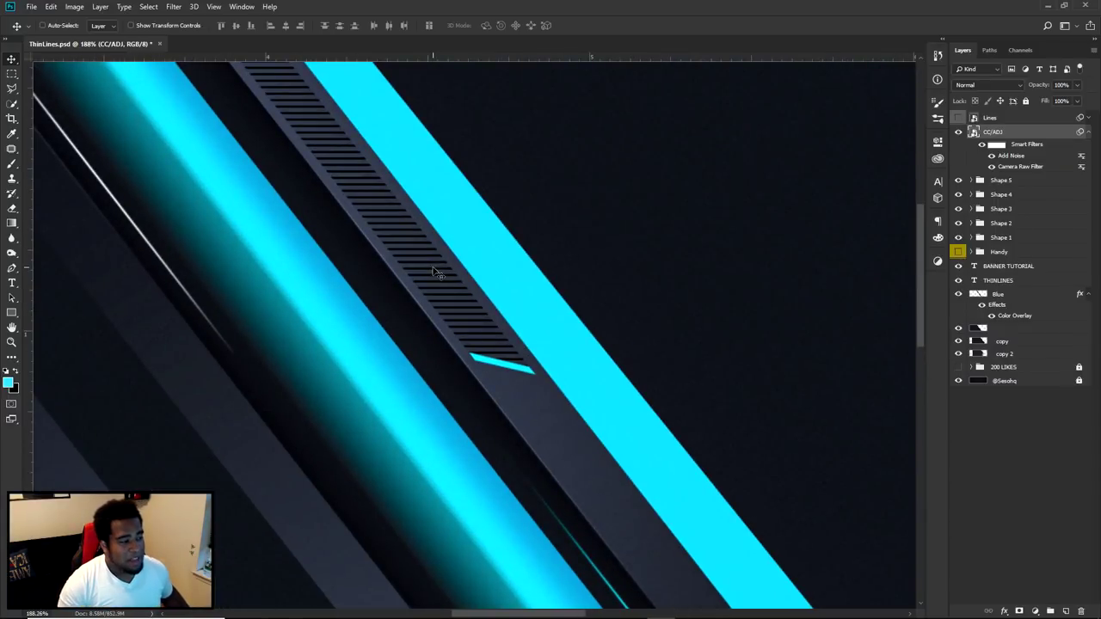
pyautogui.scroll(-3, 522, 358)
pyautogui.scroll(-3, 522, 358)
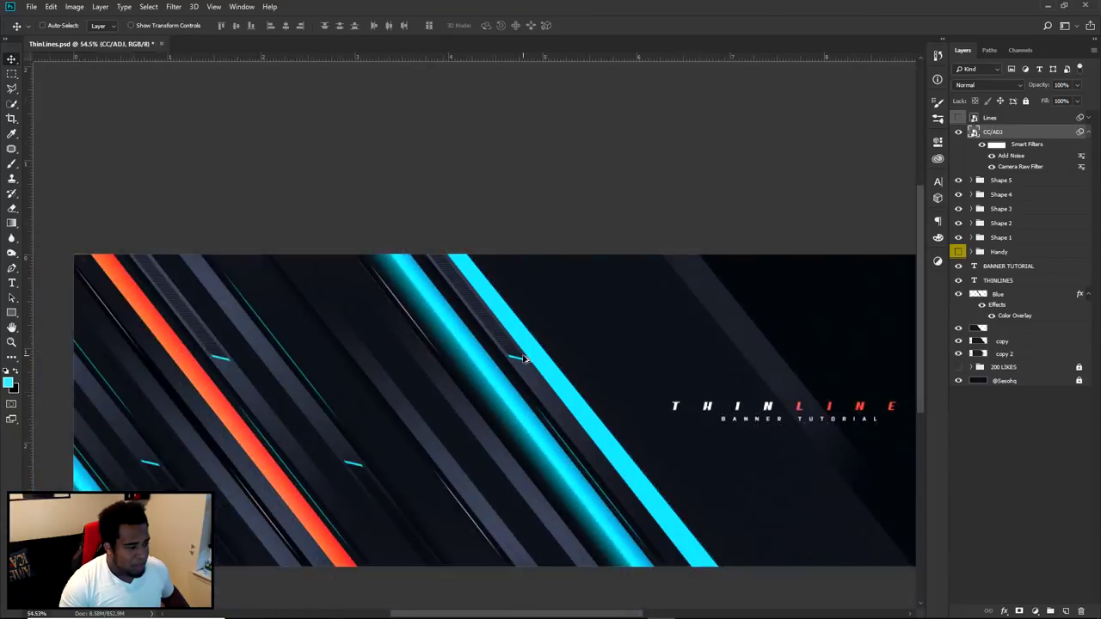